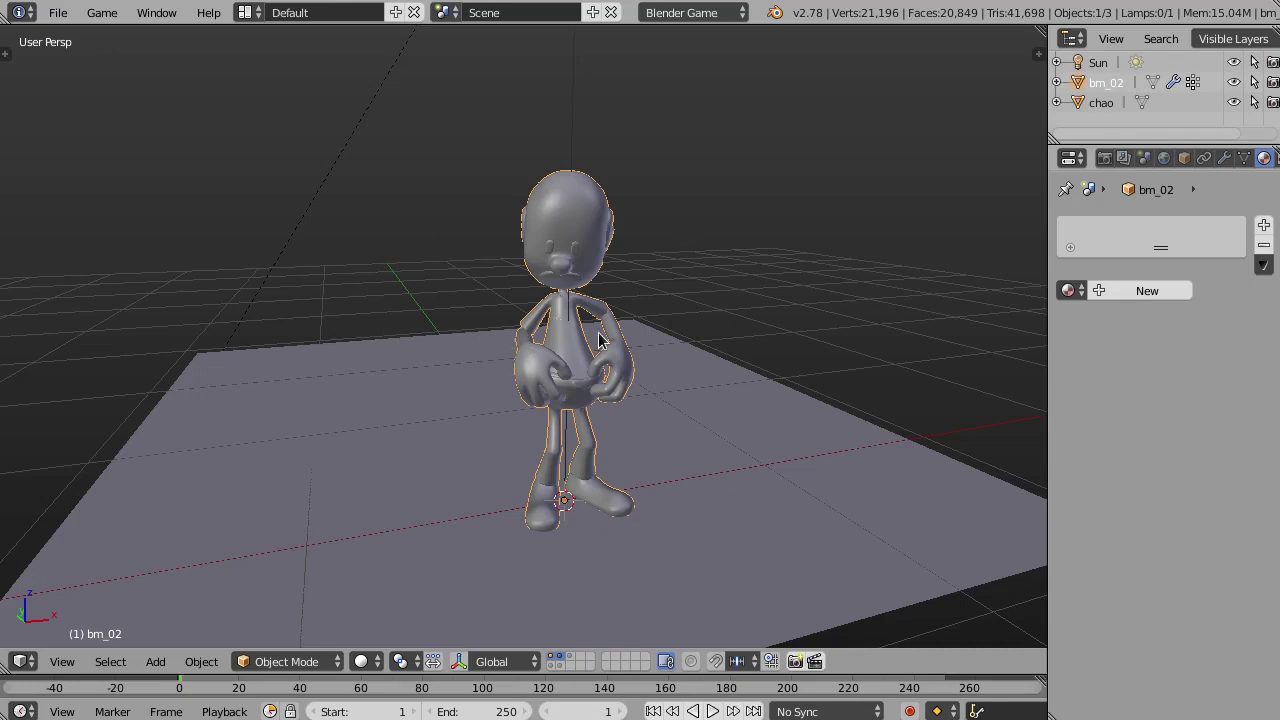
Orbit around the character and select the Sun lamp to check its settings
middle_drag(598, 340, 730, 287)
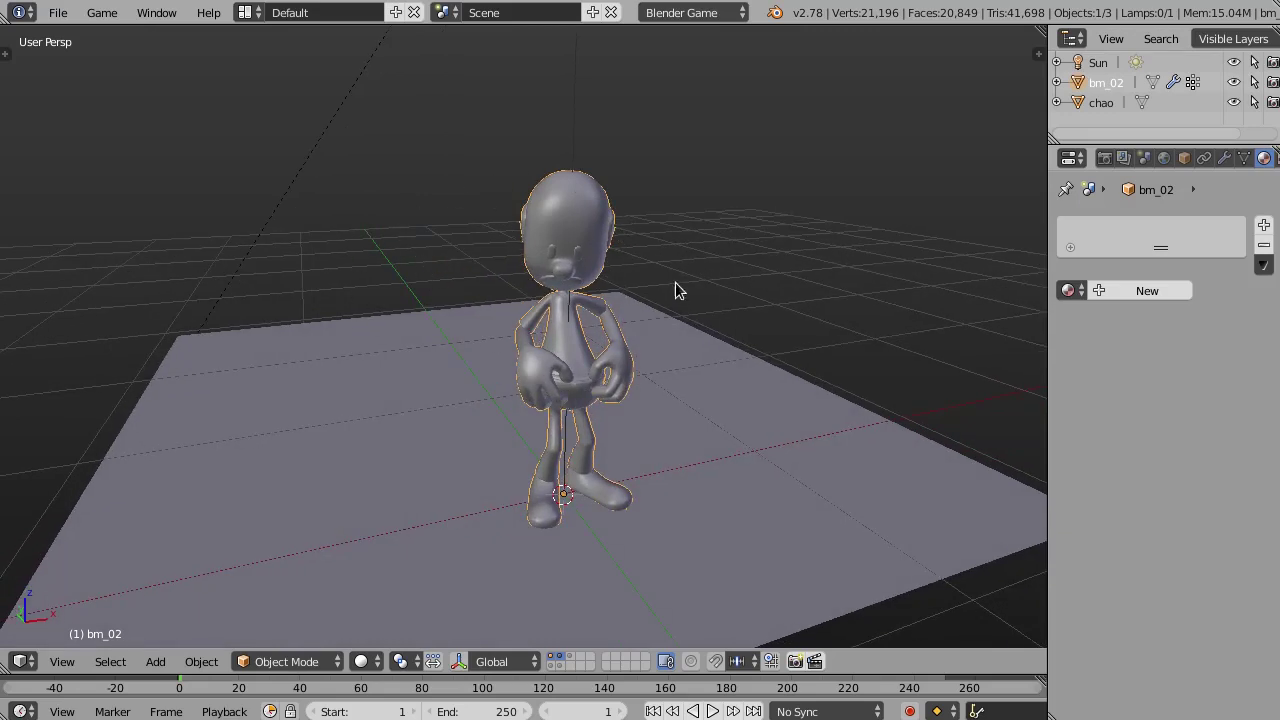
middle_drag(711, 305, 562, 307)
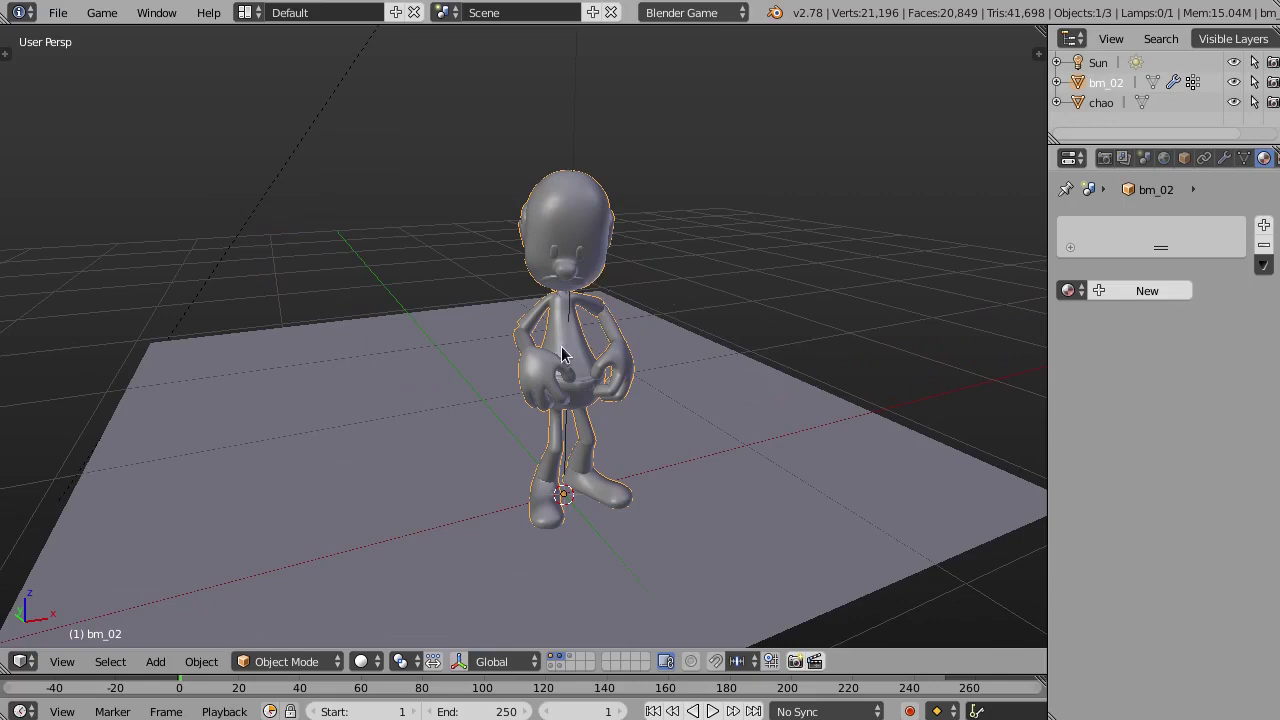
mouse_move(563, 355)
middle_down()
mouse_move(512, 316)
mouse_move(600, 363)
mouse_move(646, 297)
mouse_move(646, 230)
mouse_move(609, 191)
mouse_move(548, 343)
mouse_move(601, 402)
mouse_move(640, 278)
middle_up()
right_click(590, 40)
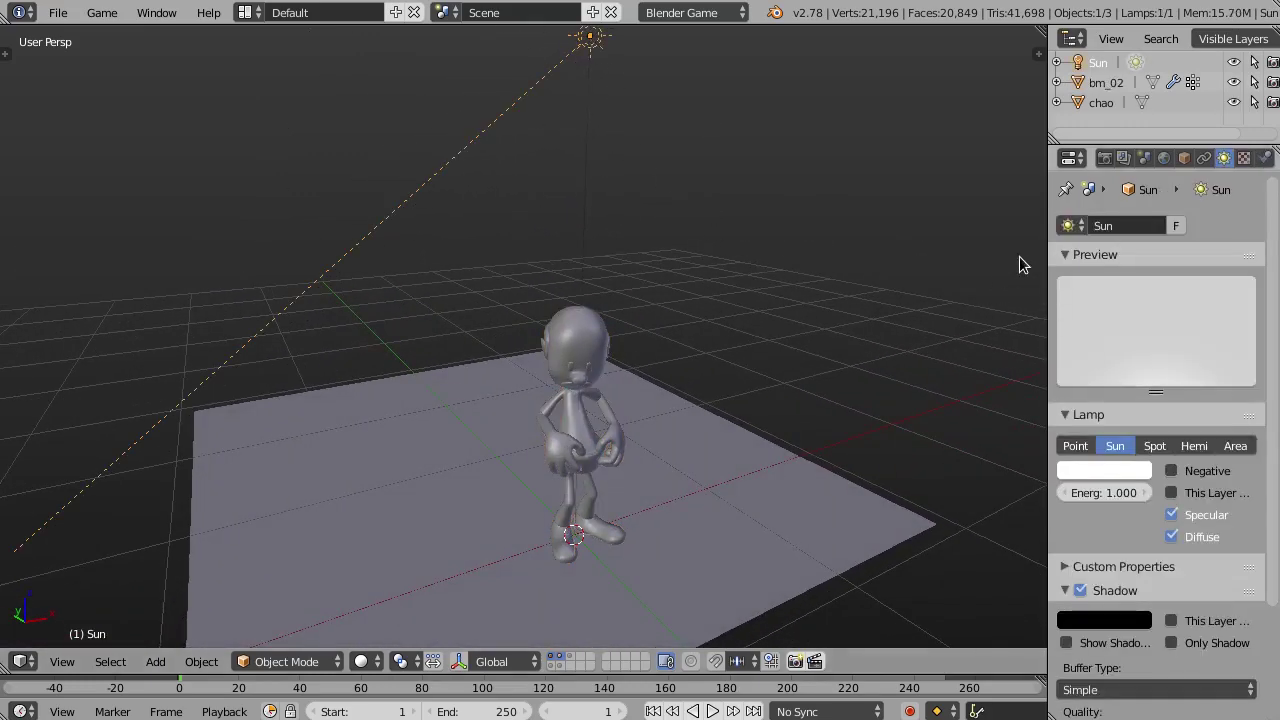
scroll(1266, 455, down, 3)
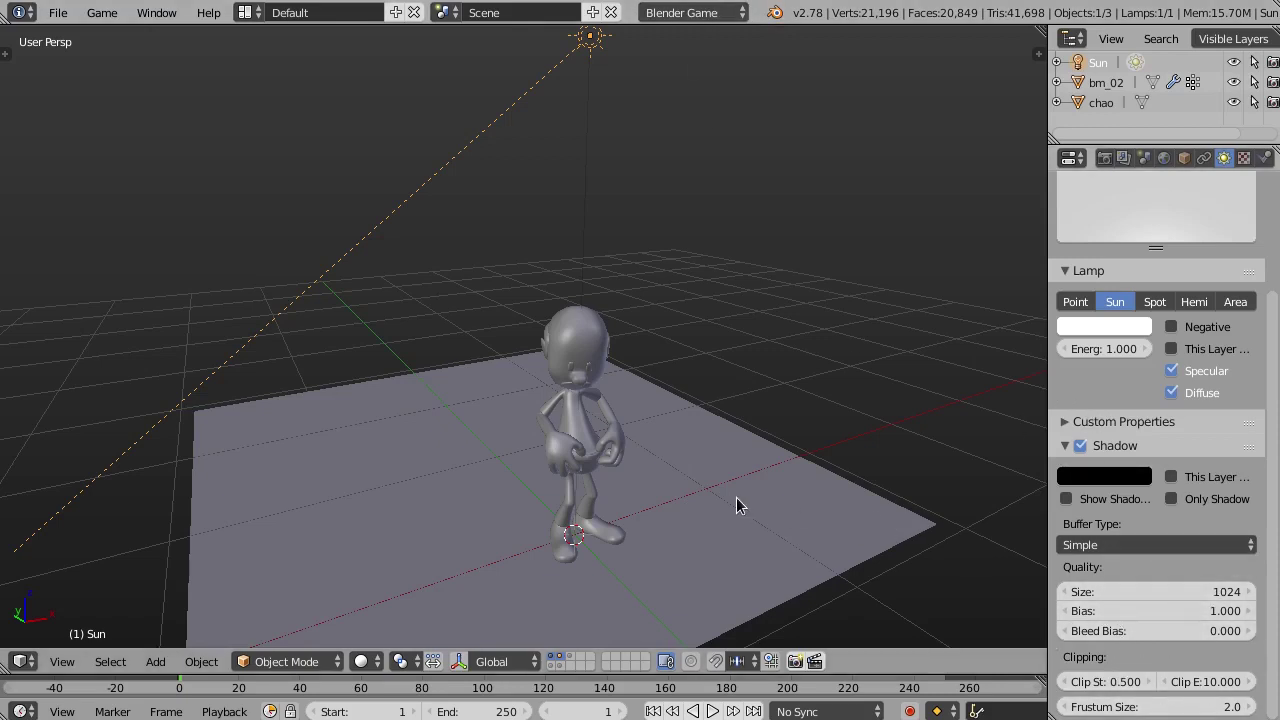
mouse_move(736, 500)
middle_down()
mouse_move(611, 442)
mouse_move(628, 440)
mouse_move(620, 431)
middle_up()
Reselect bm_02, settle on a frontal view, and show the viewport Properties sidebar
right_click(584, 305)
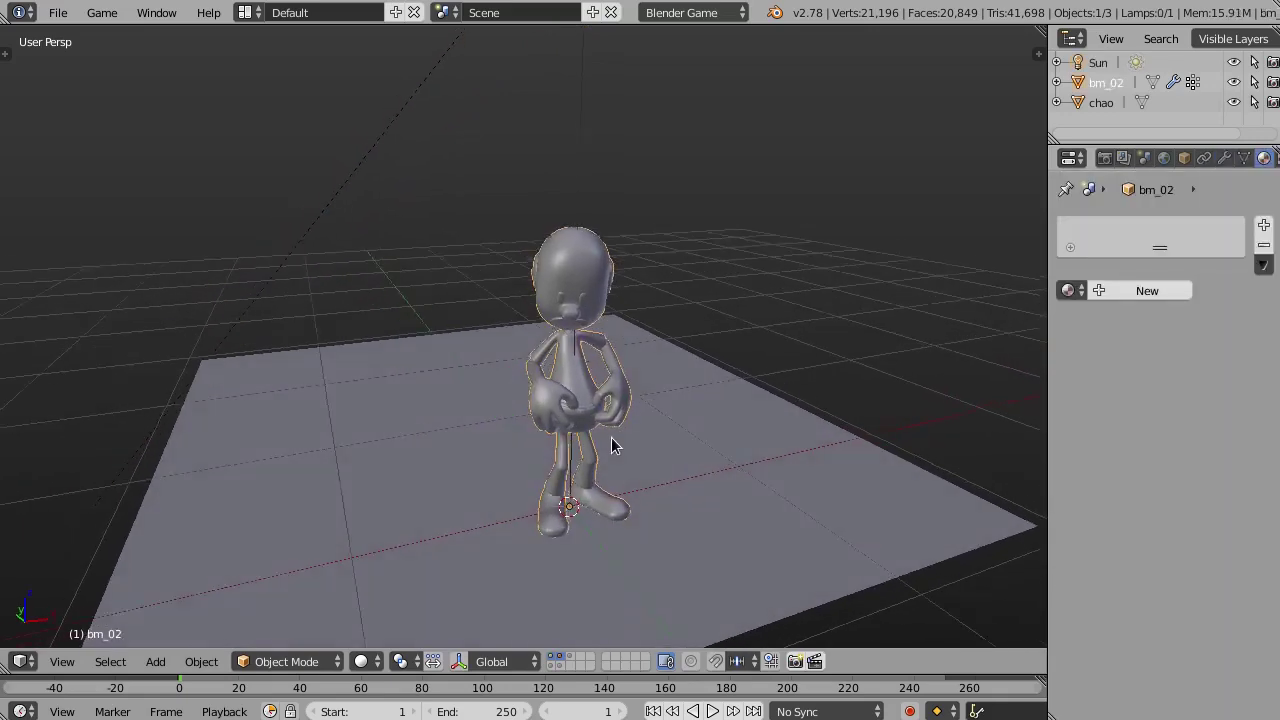
scroll(613, 446, up, 1)
scroll(640, 455, up, 1)
scroll(666, 462, up, 1)
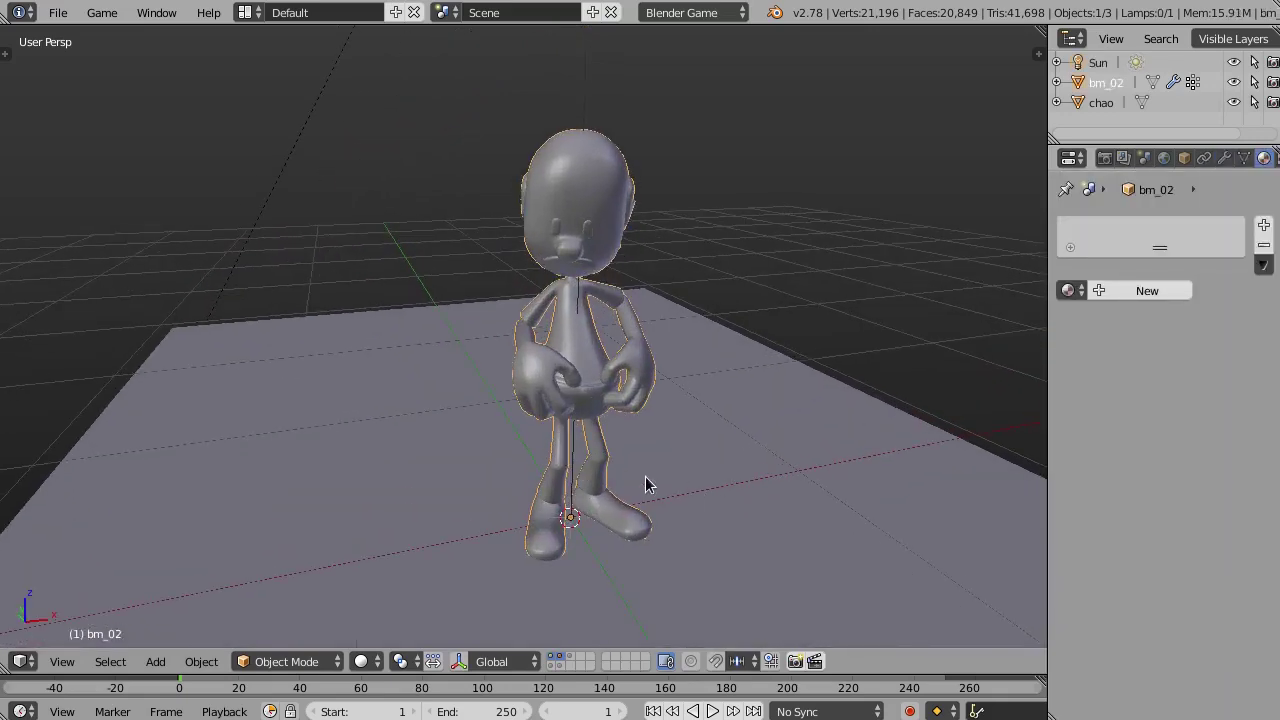
middle_drag(645, 484, 664, 480)
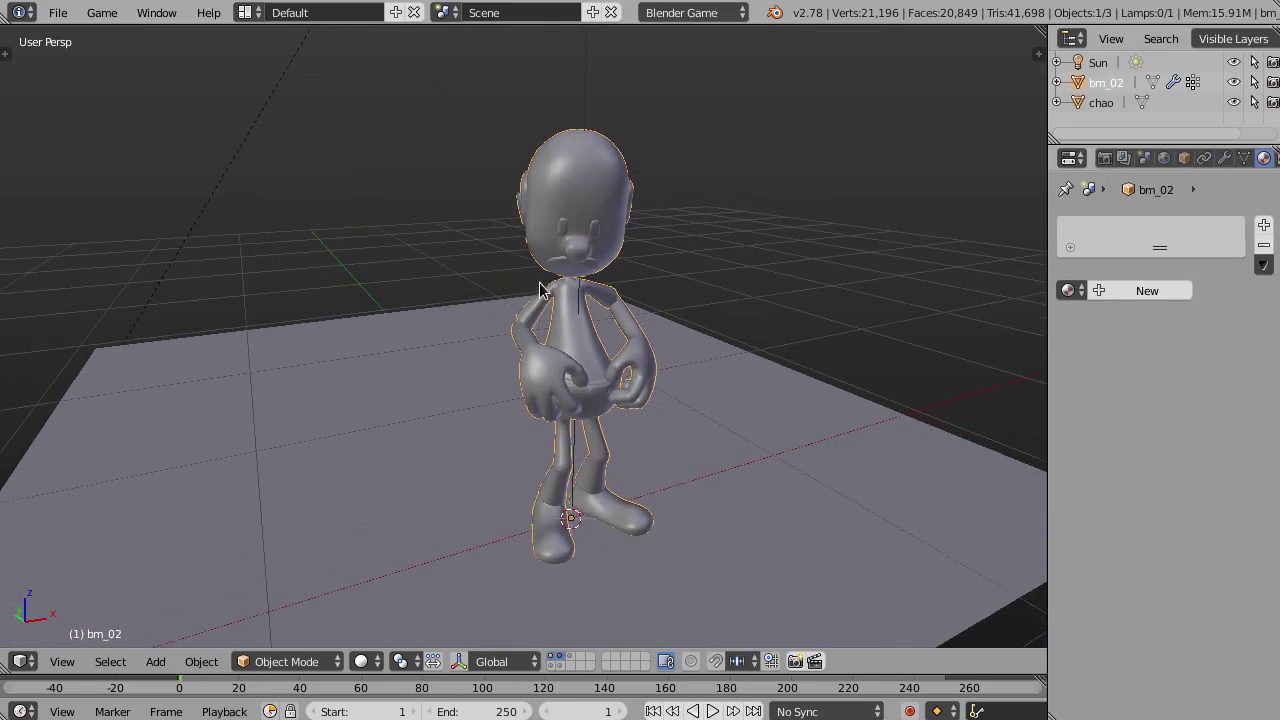
middle_drag(357, 394, 621, 420)
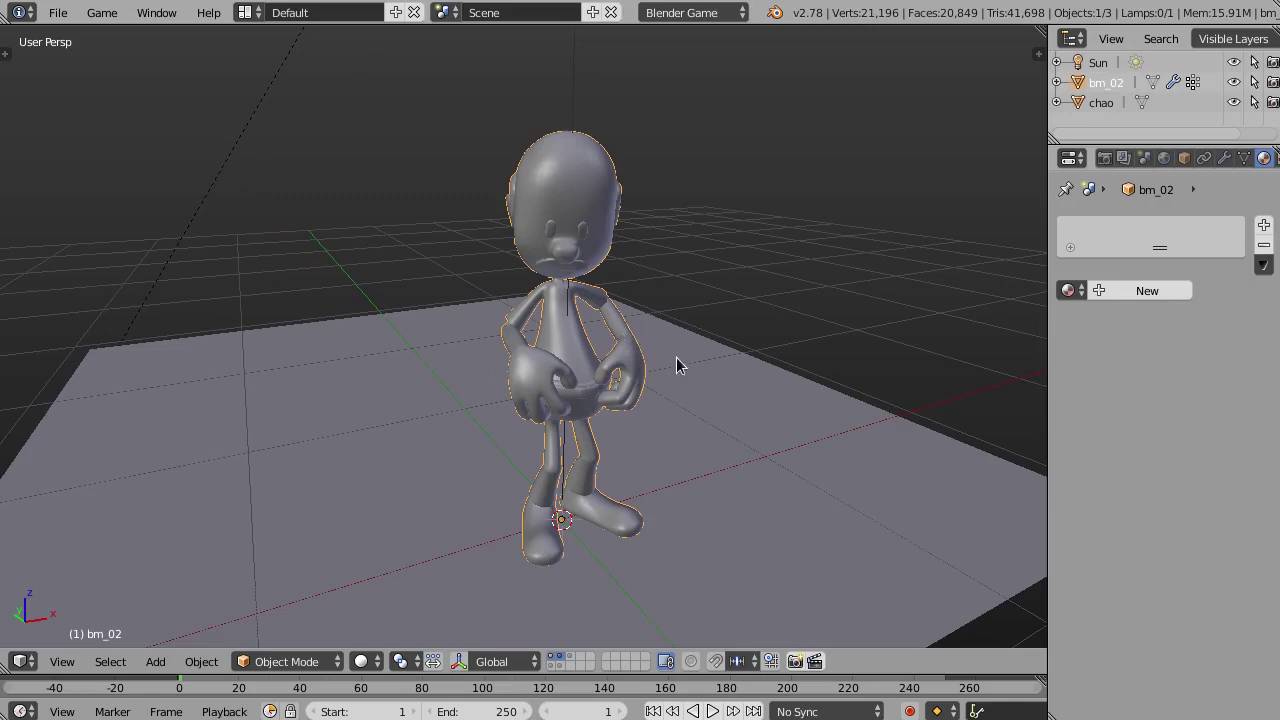
mouse_move(677, 363)
middle_down()
mouse_move(628, 373)
mouse_move(672, 378)
middle_up()
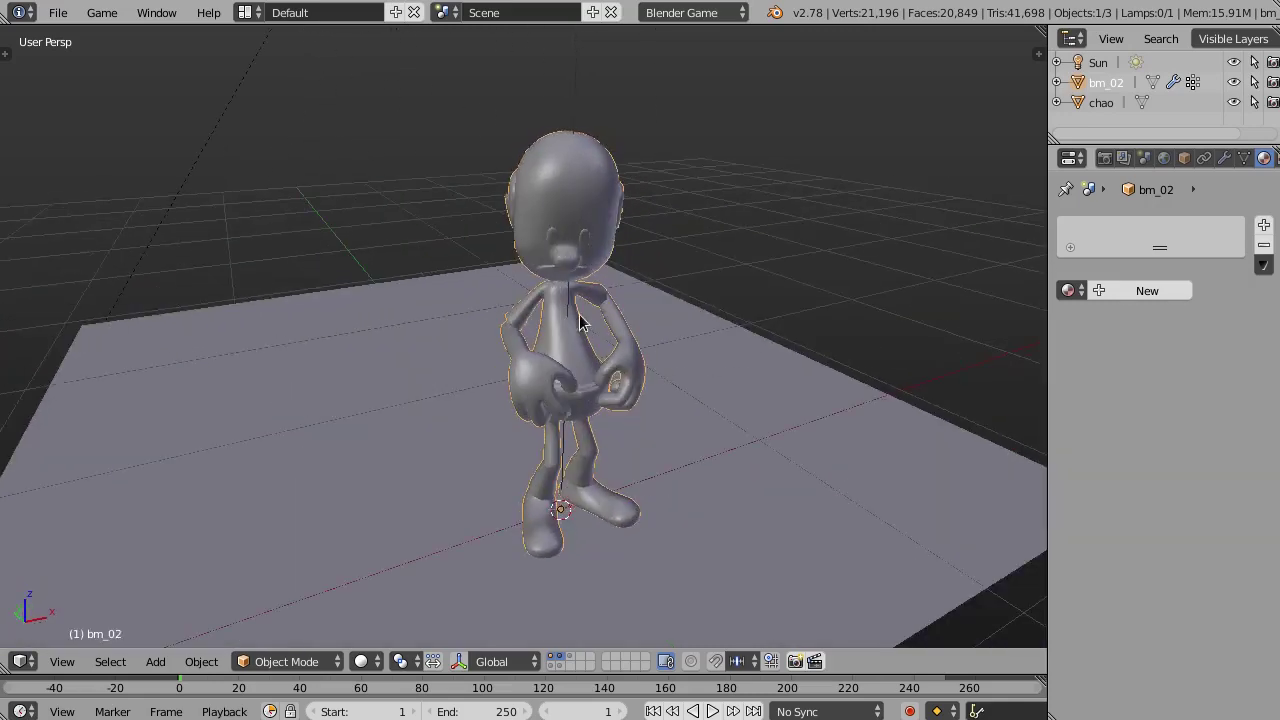
mouse_move(580, 322)
middle_down()
mouse_move(623, 363)
mouse_move(582, 342)
mouse_move(604, 352)
middle_up()
mouse_move(708, 372)
middle_down()
mouse_move(620, 368)
mouse_move(660, 378)
mouse_move(646, 383)
middle_up()
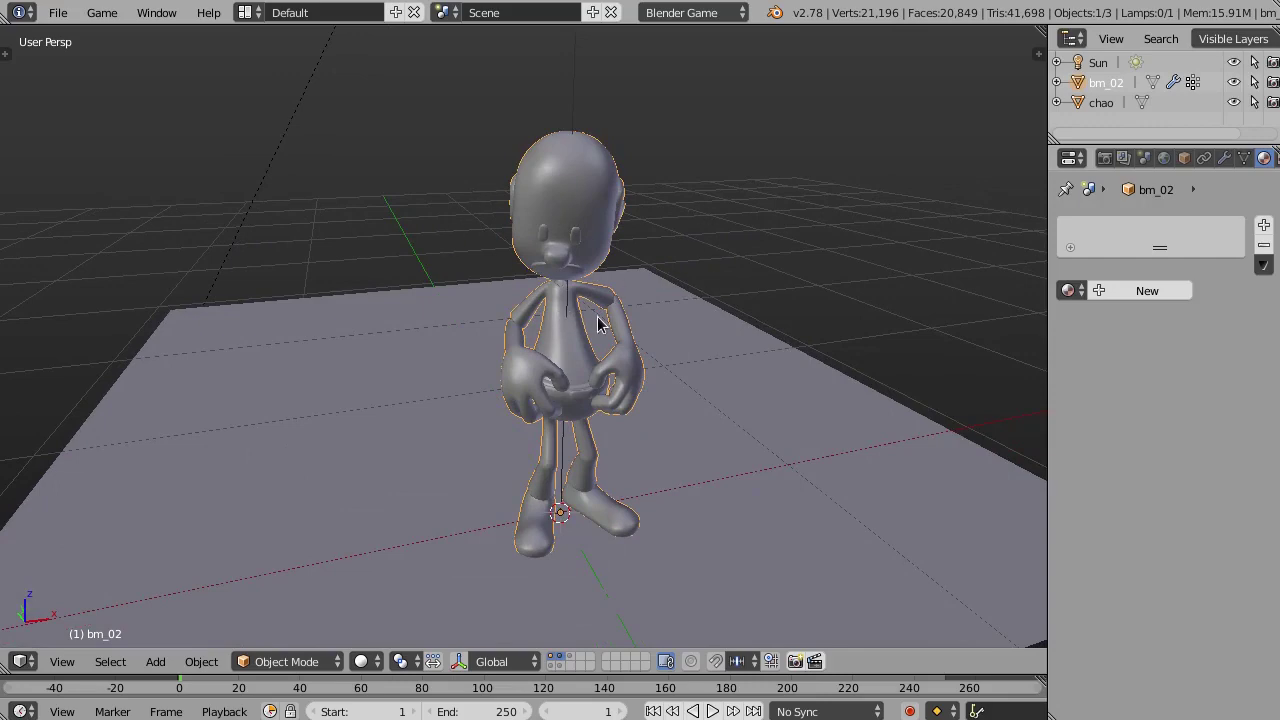
mouse_move(642, 380)
middle_down()
mouse_move(650, 396)
mouse_move(620, 392)
middle_up()
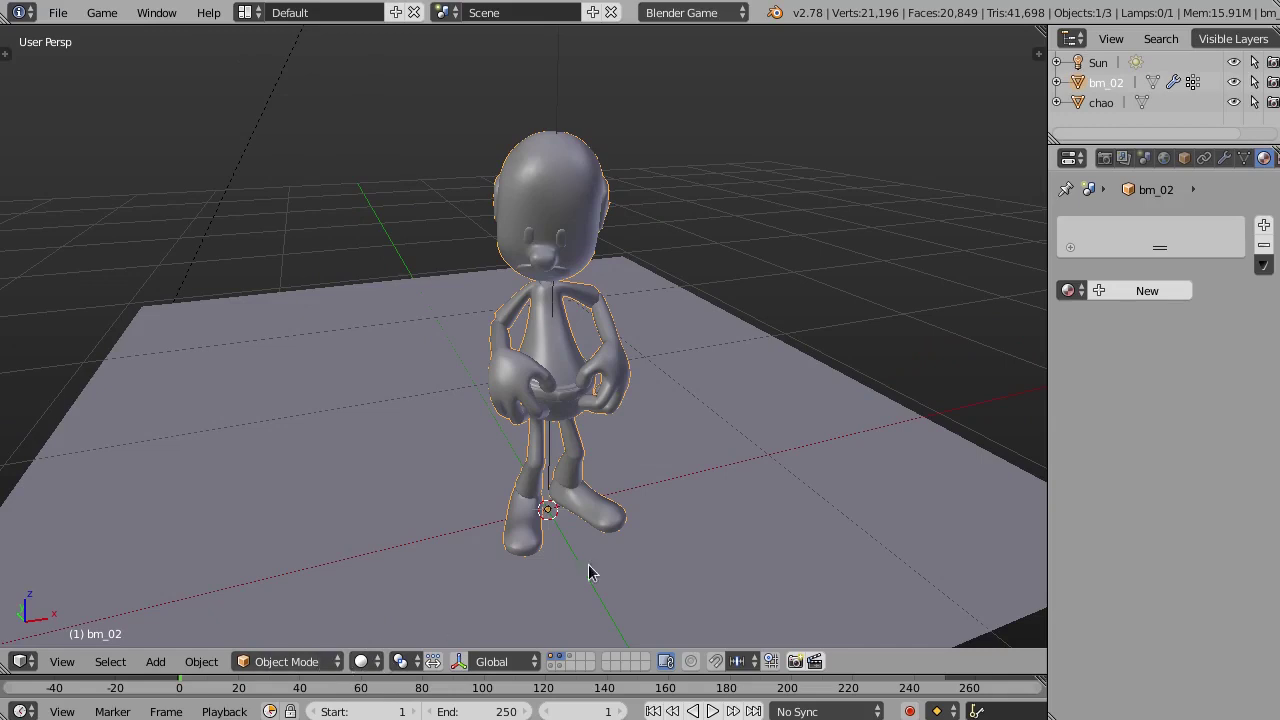
key(n)
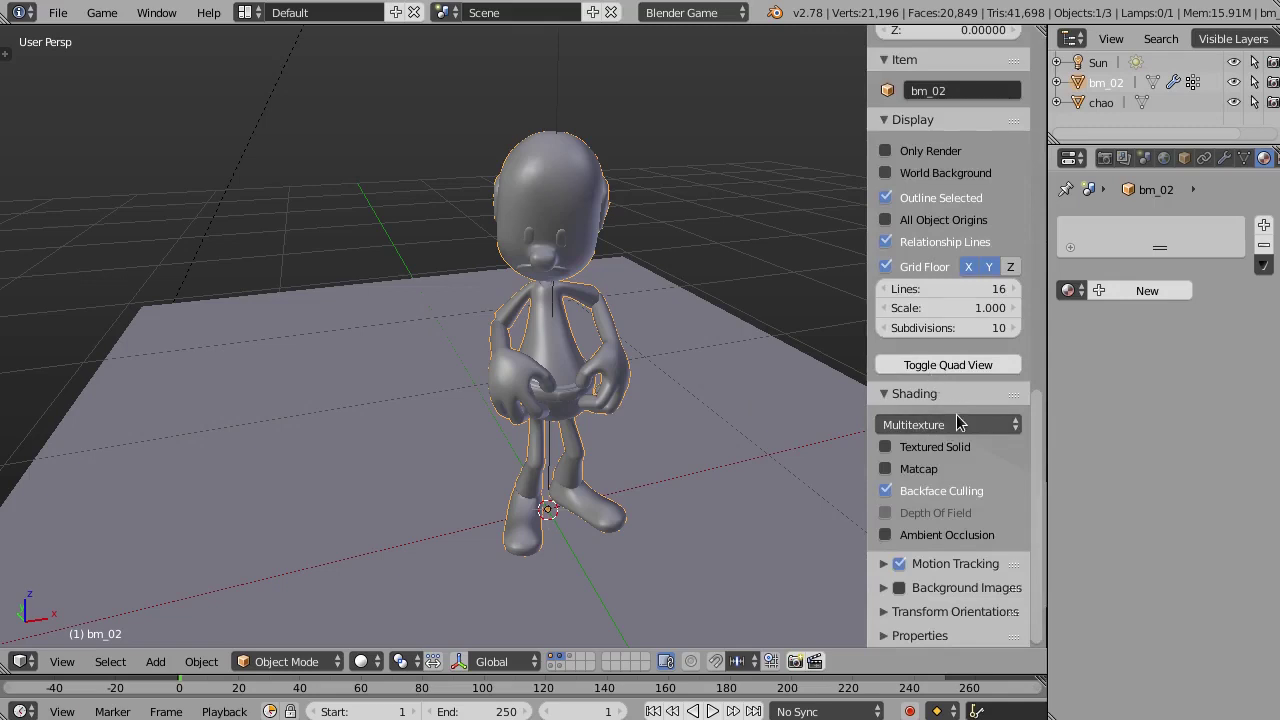
Set the viewport material shading to GLSL and hide the sidebar
click(905, 426)
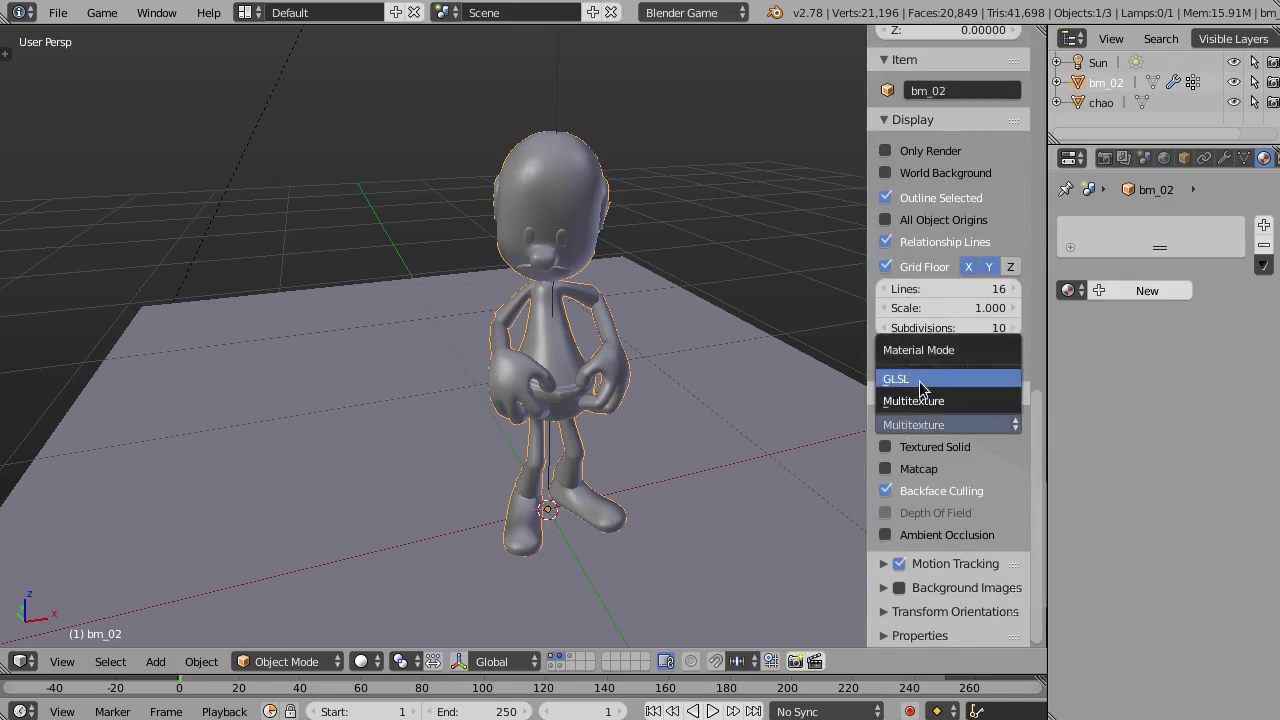
click(922, 380)
key(n)
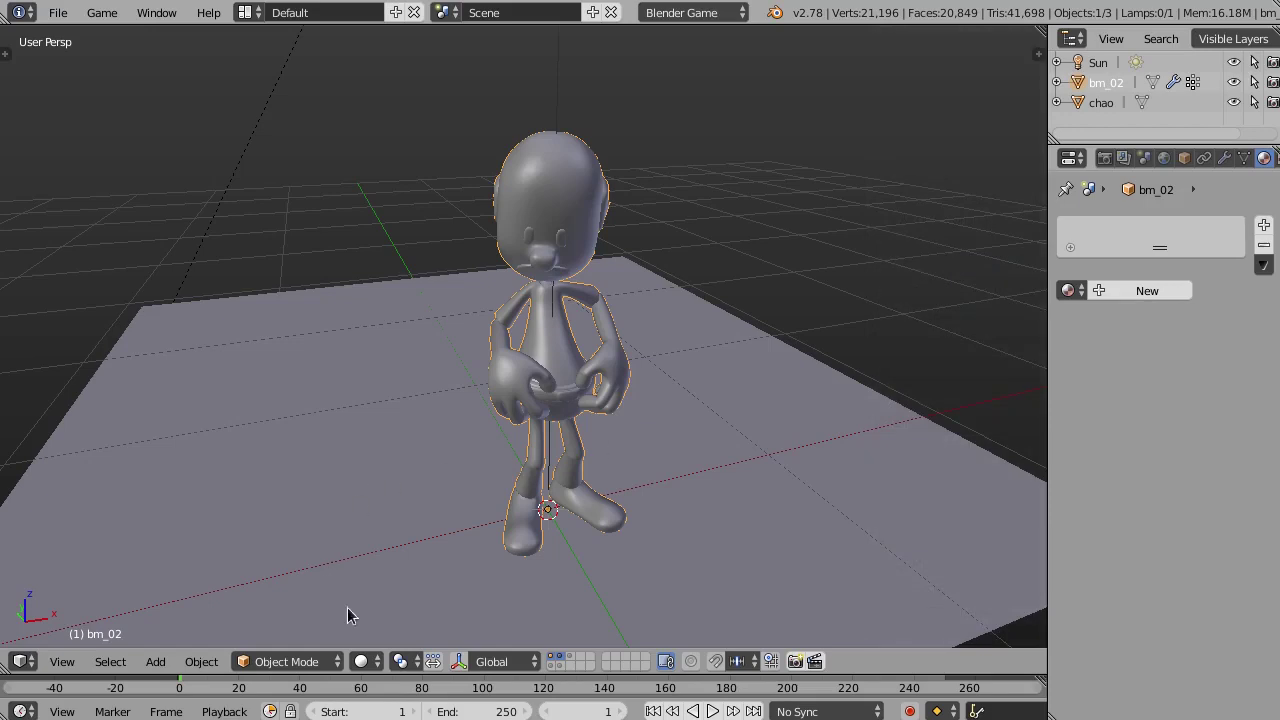
middle_drag(435, 333, 448, 357)
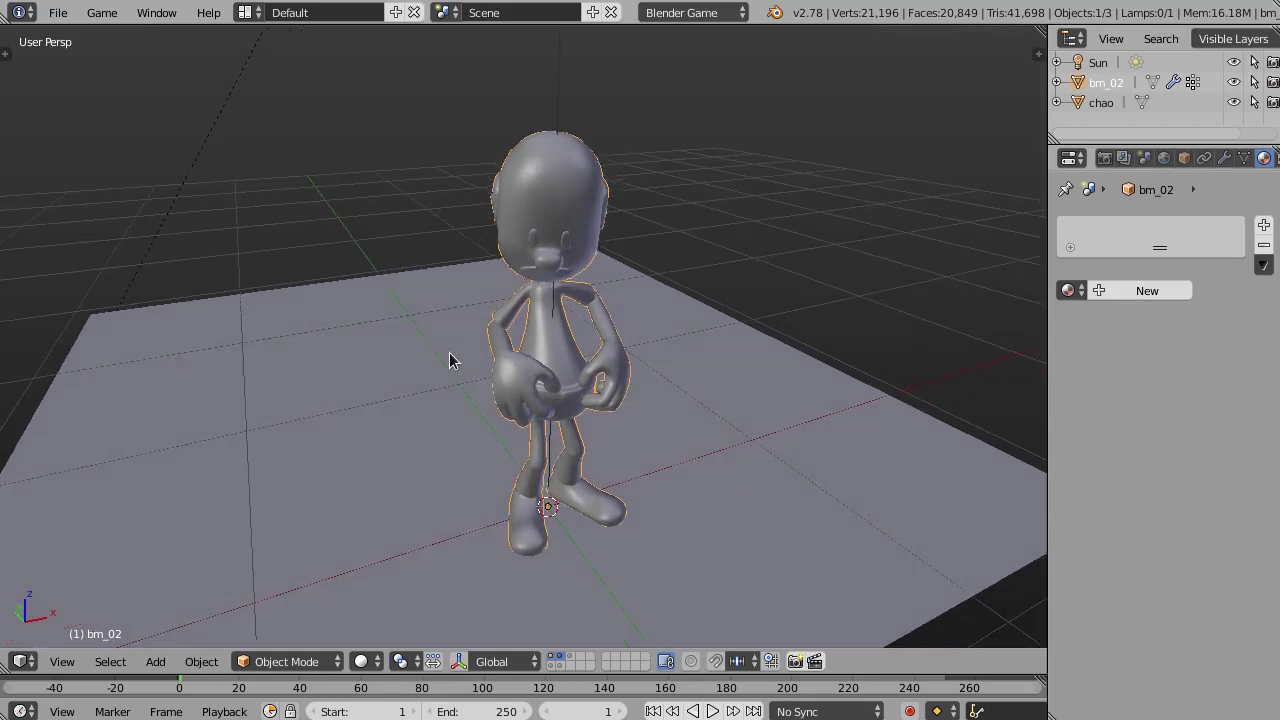
middle_drag(643, 400, 467, 365)
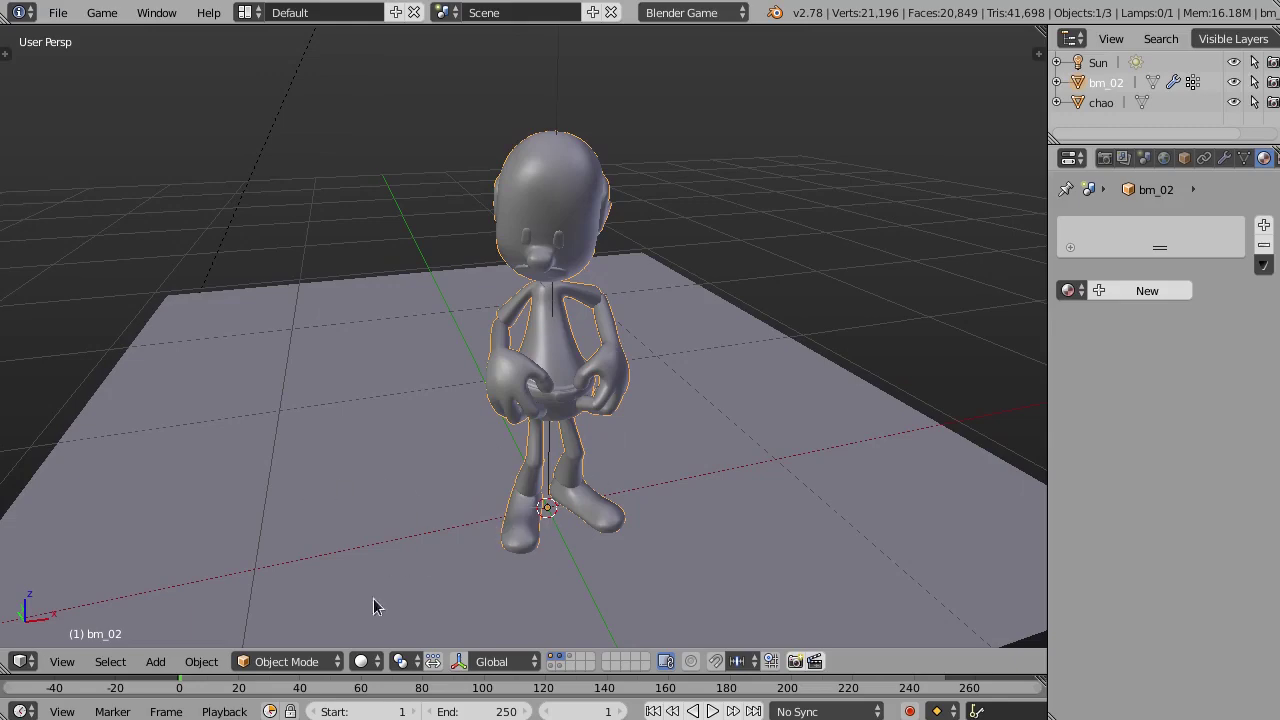
Switch Viewport Shading to Texture so the character is lit and casts shadows
click(369, 667)
click(400, 568)
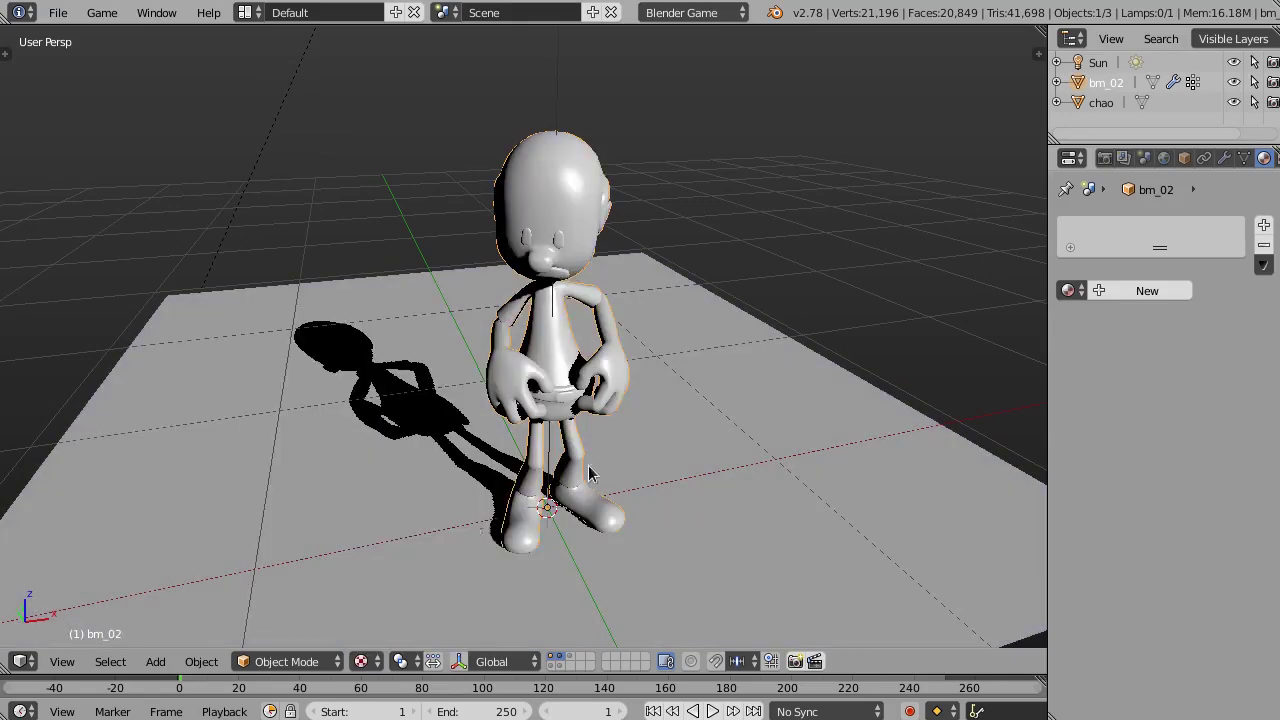
middle_drag(540, 395, 524, 390)
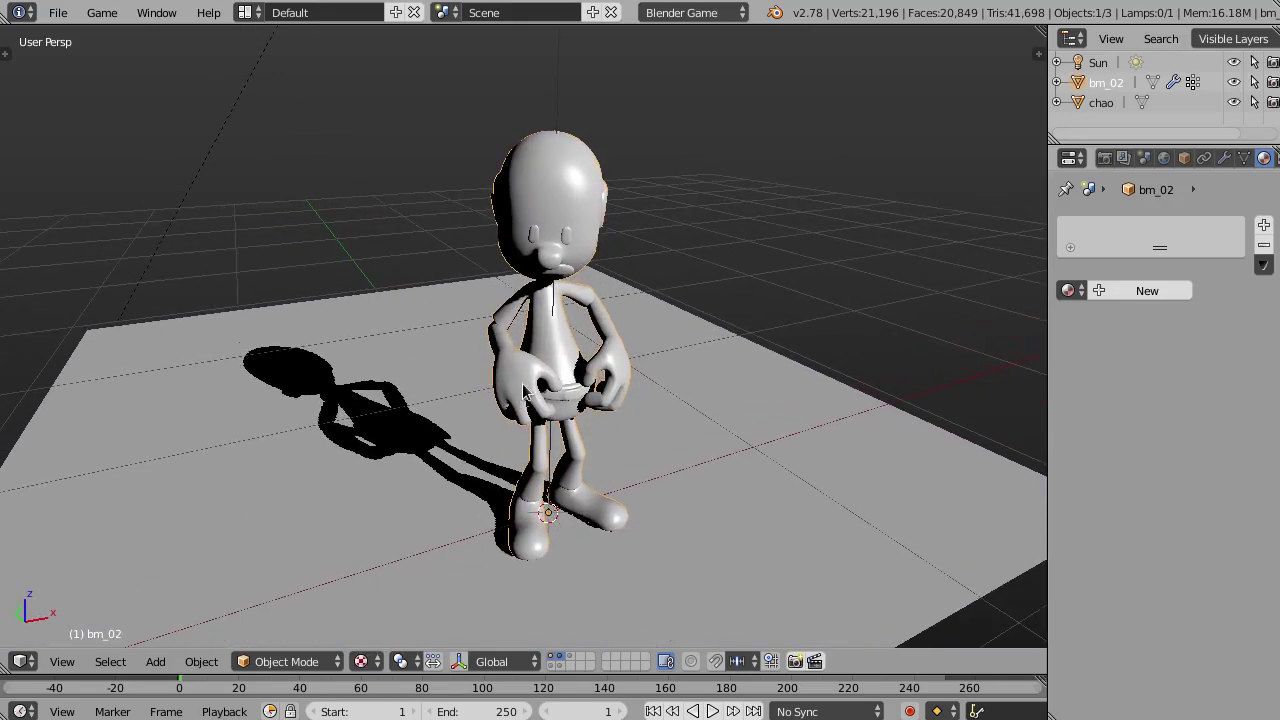
middle_drag(503, 314, 652, 420)
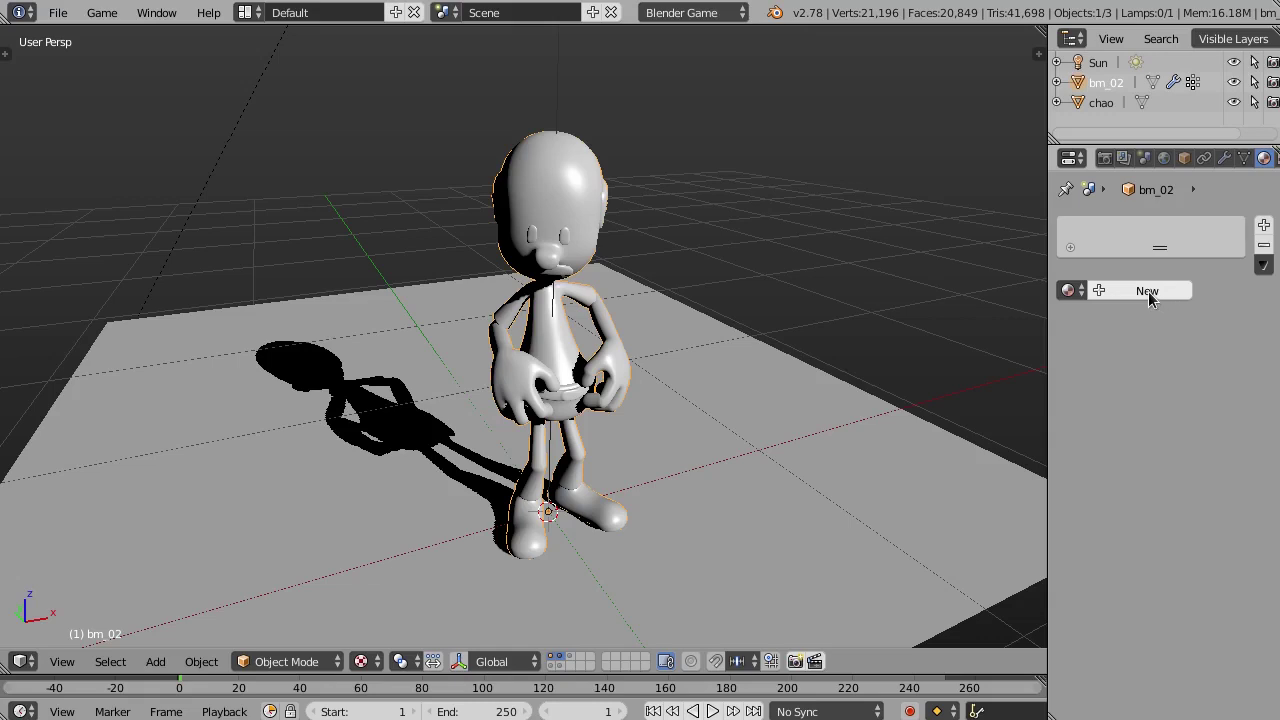
Add a new material to bm_02 with diffuse intensity 1.000 and specular 0.000
click(1144, 288)
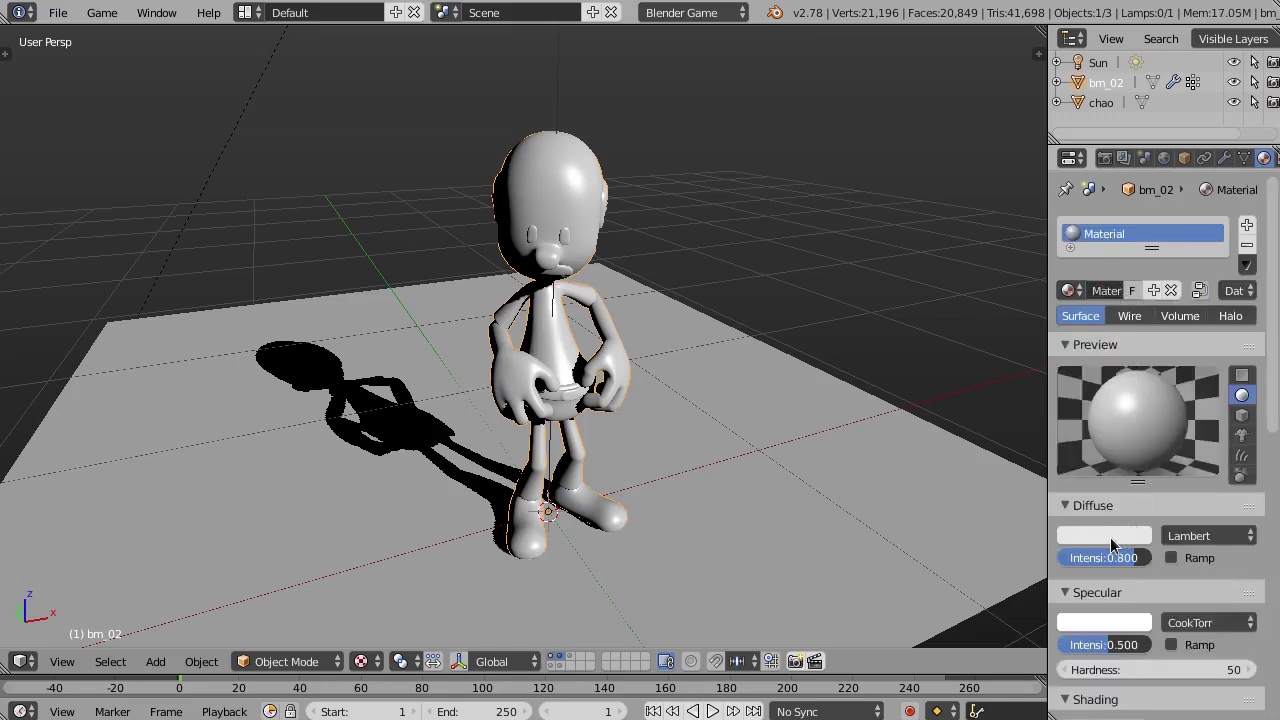
click(1118, 545)
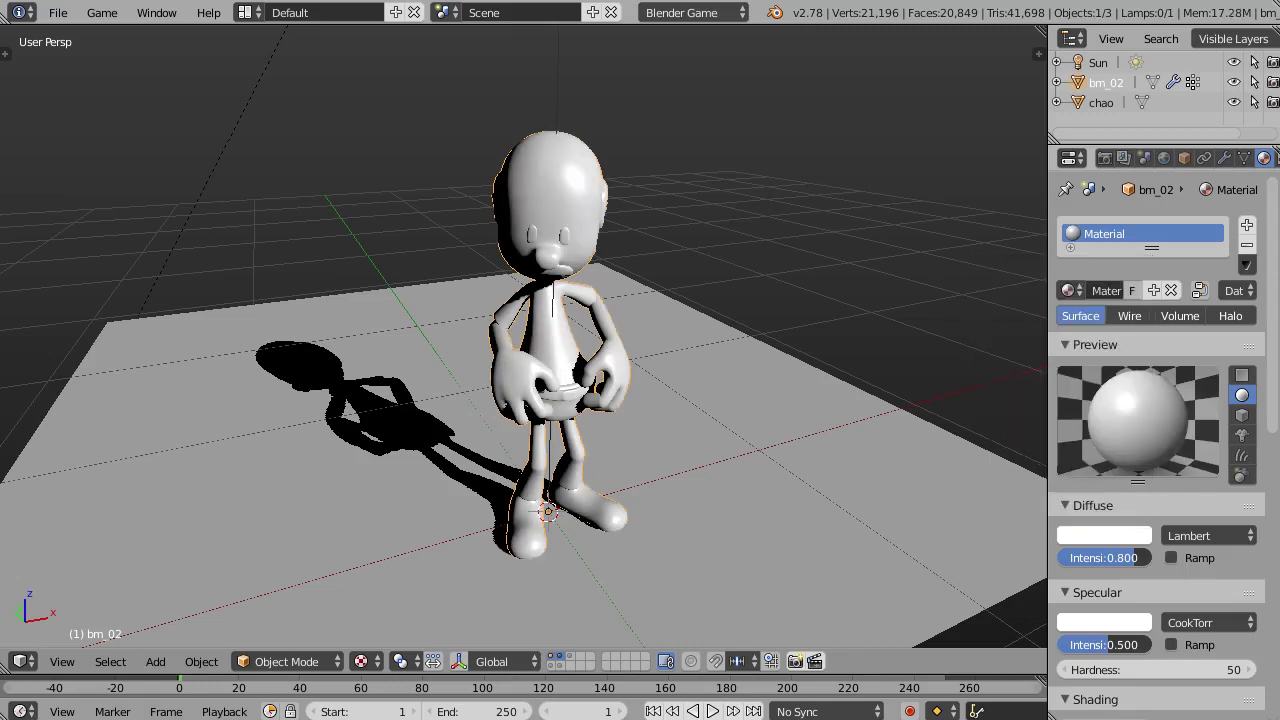
drag(1103, 557, 1150, 557)
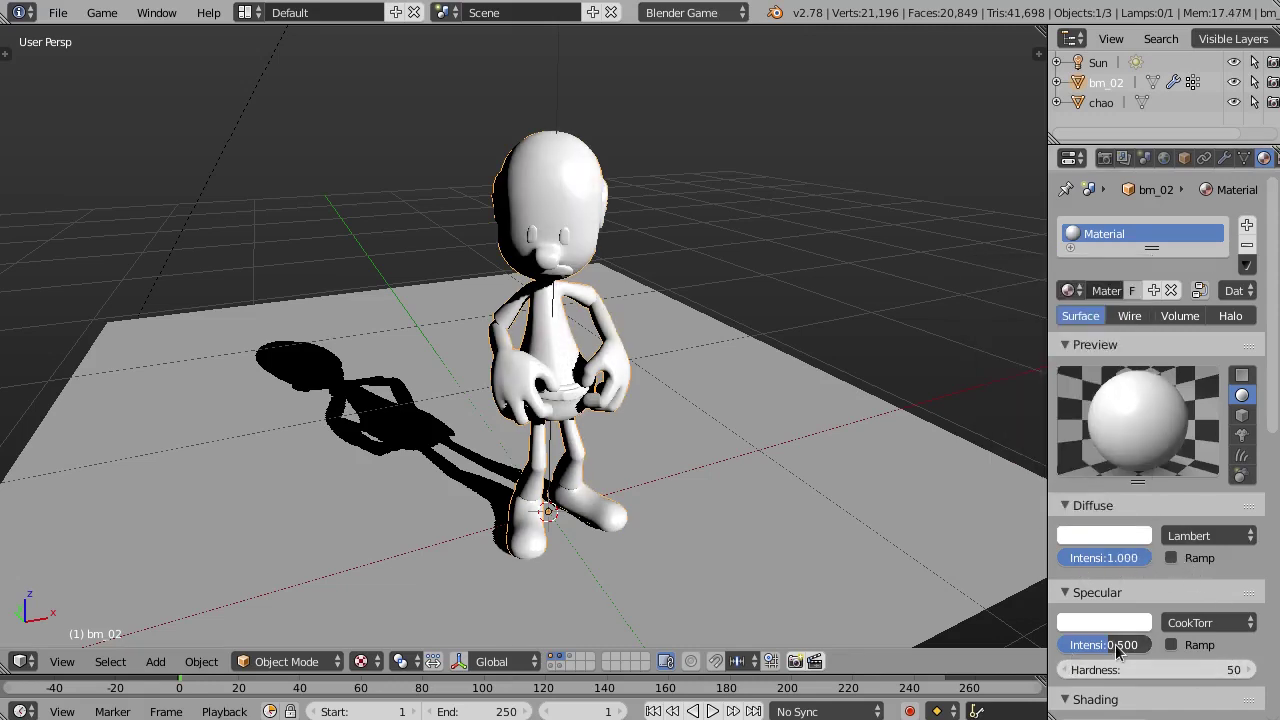
drag(1104, 644, 1062, 644)
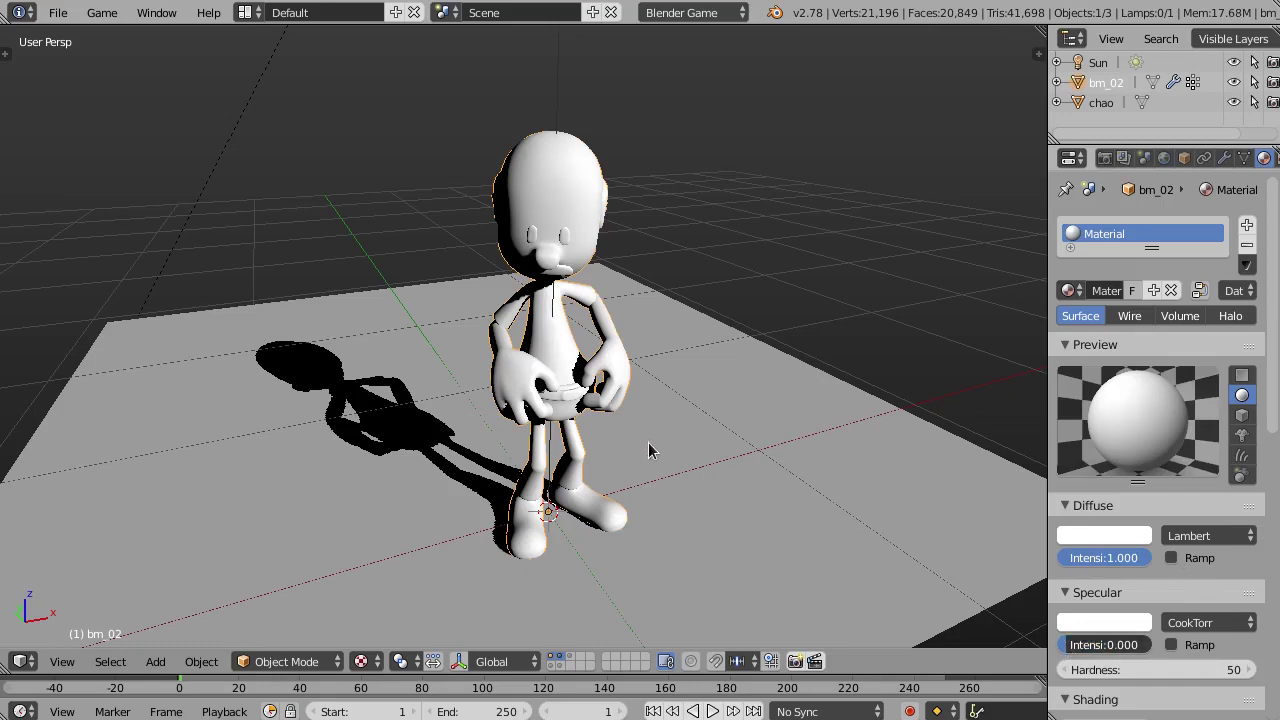
middle_drag(648, 450, 662, 468)
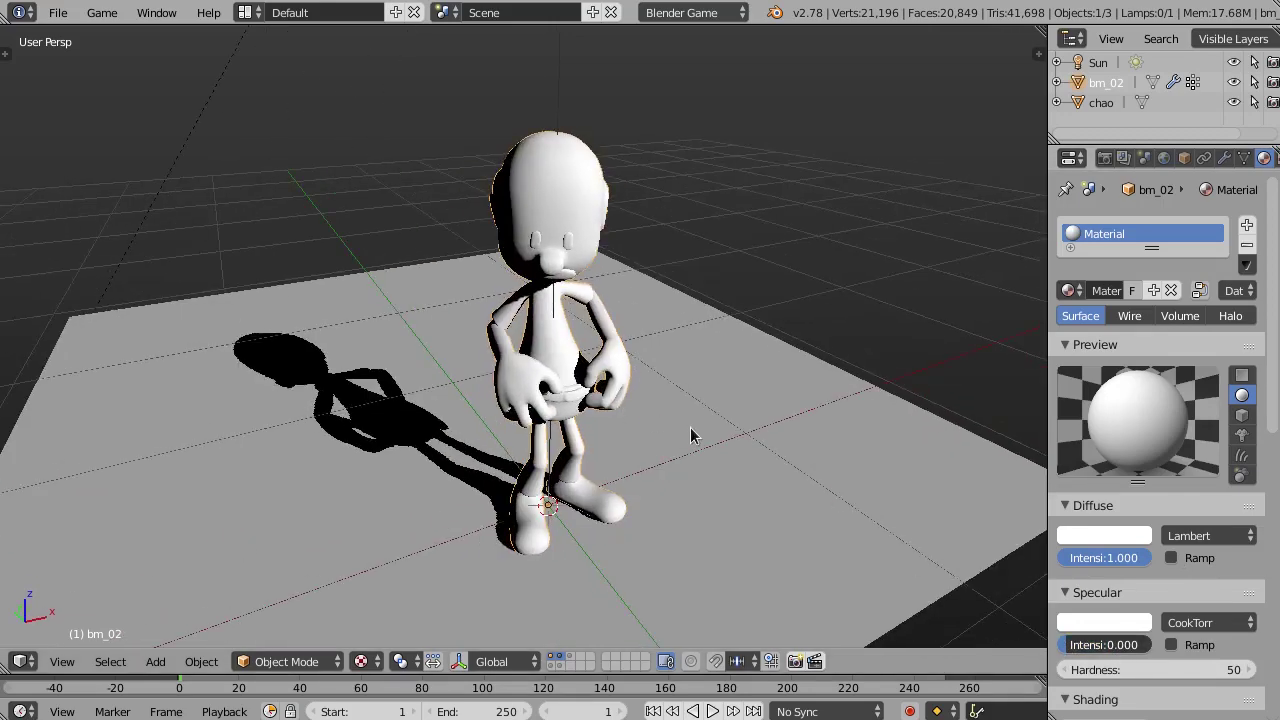
mouse_move(623, 428)
middle_down()
mouse_move(666, 423)
mouse_move(640, 423)
middle_up()
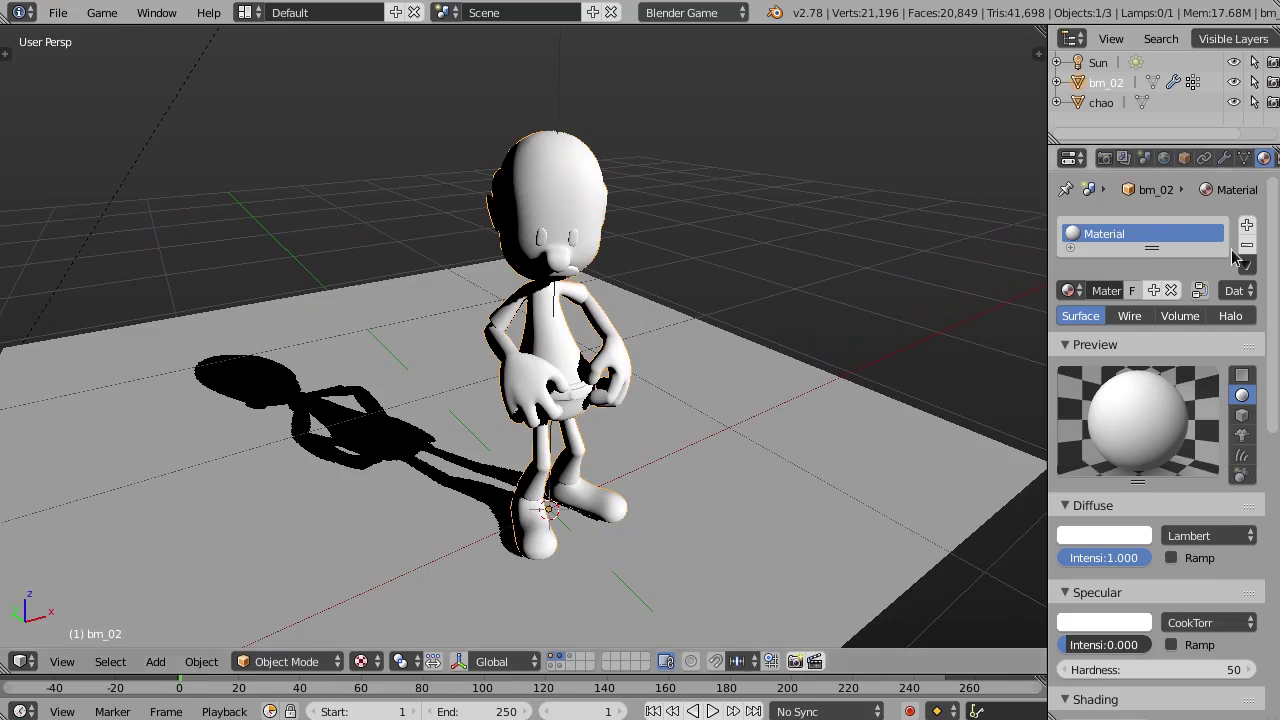
scroll(1238, 166, down, 3)
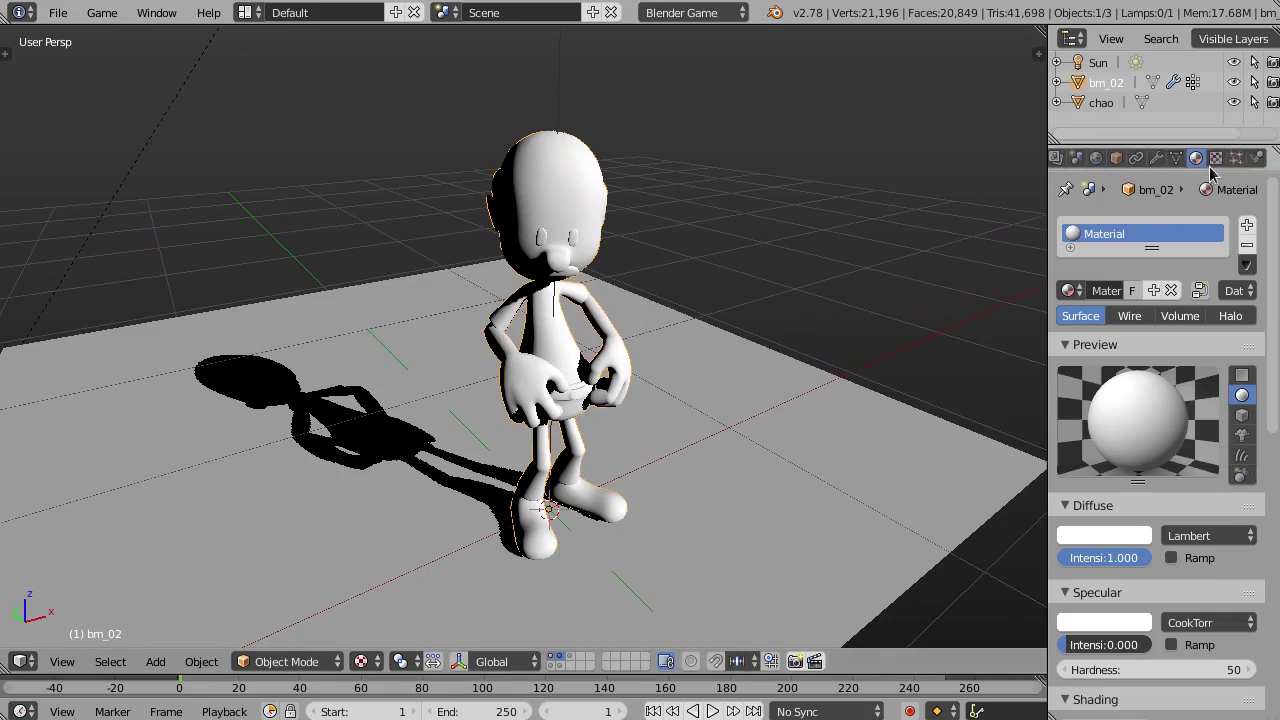
In the Texture tab, add an Image or Movie texture named sombra0 and launch its image browser
click(1216, 159)
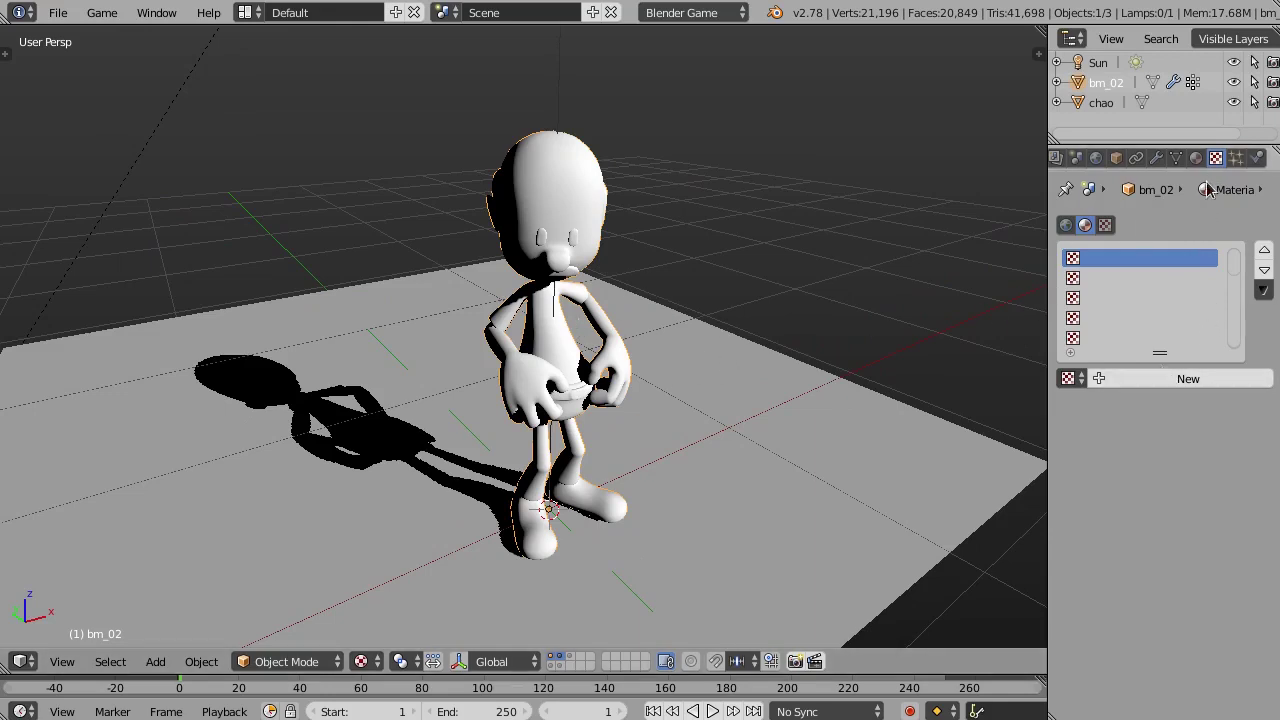
click(1170, 384)
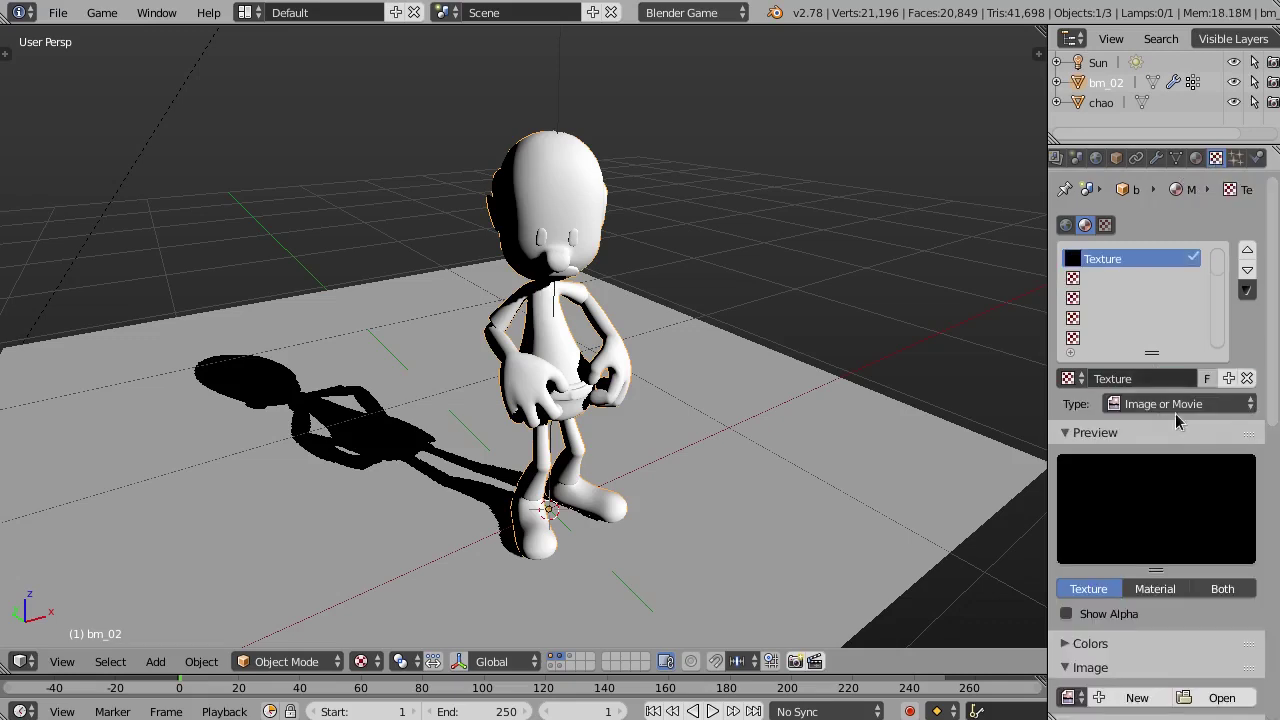
click(1147, 379)
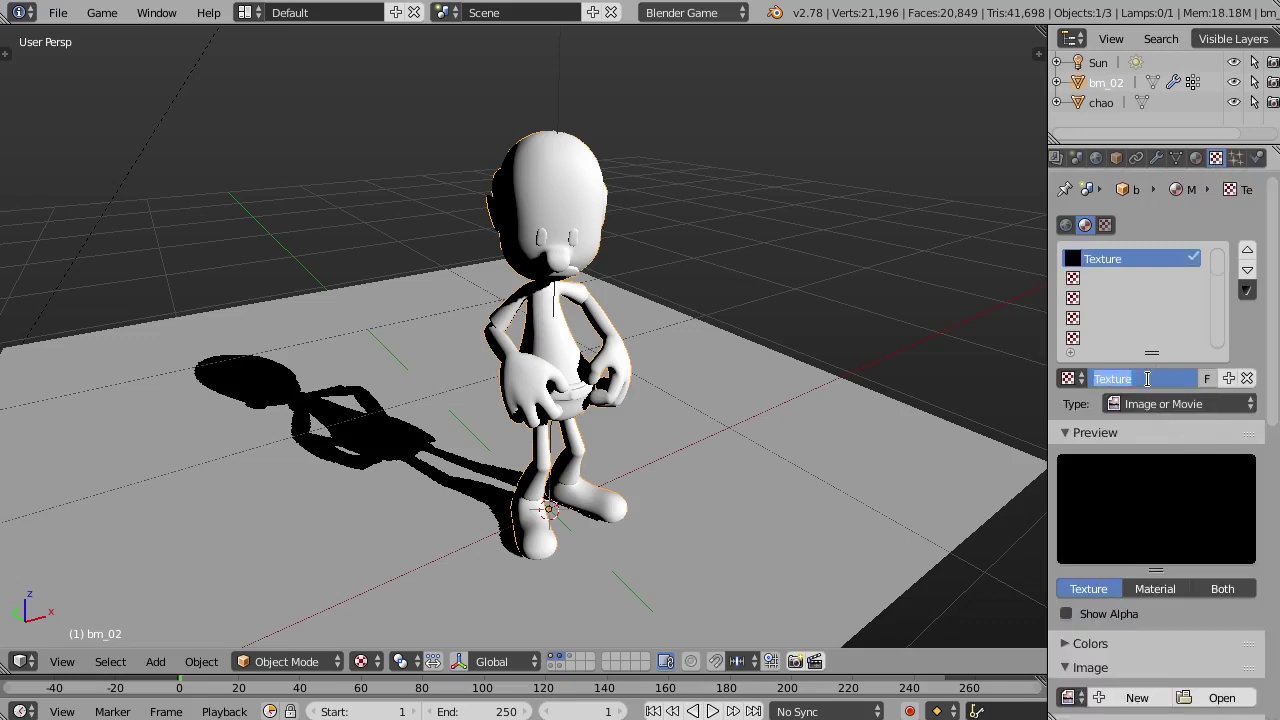
text(sombra0)
key(Return)
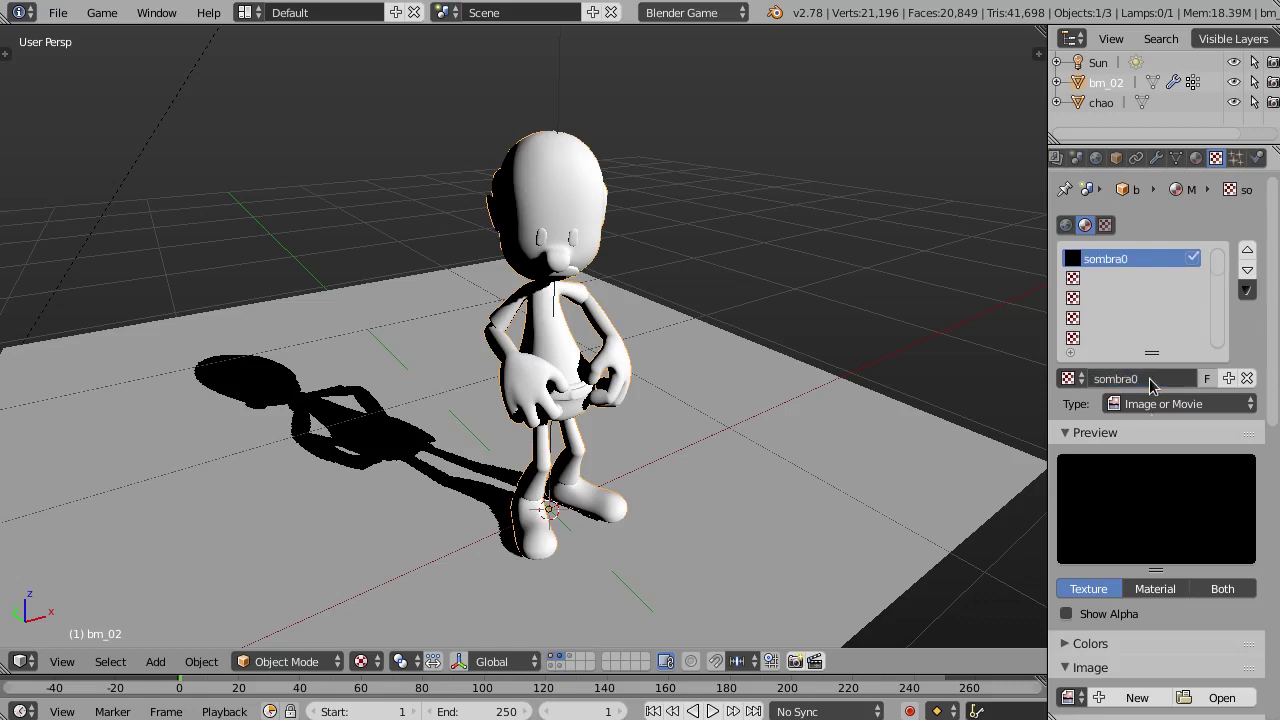
click(1228, 697)
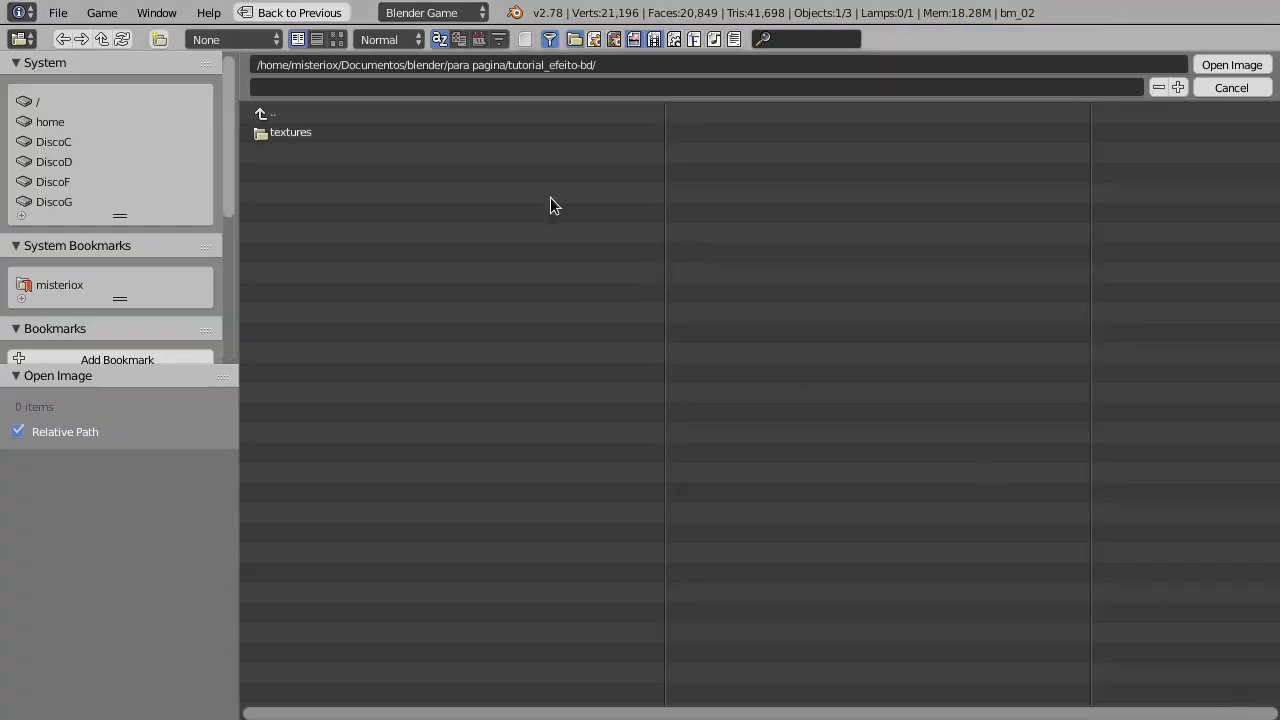
Browse to the textures folder in thumbnail view and load shadow20.png
click(350, 138)
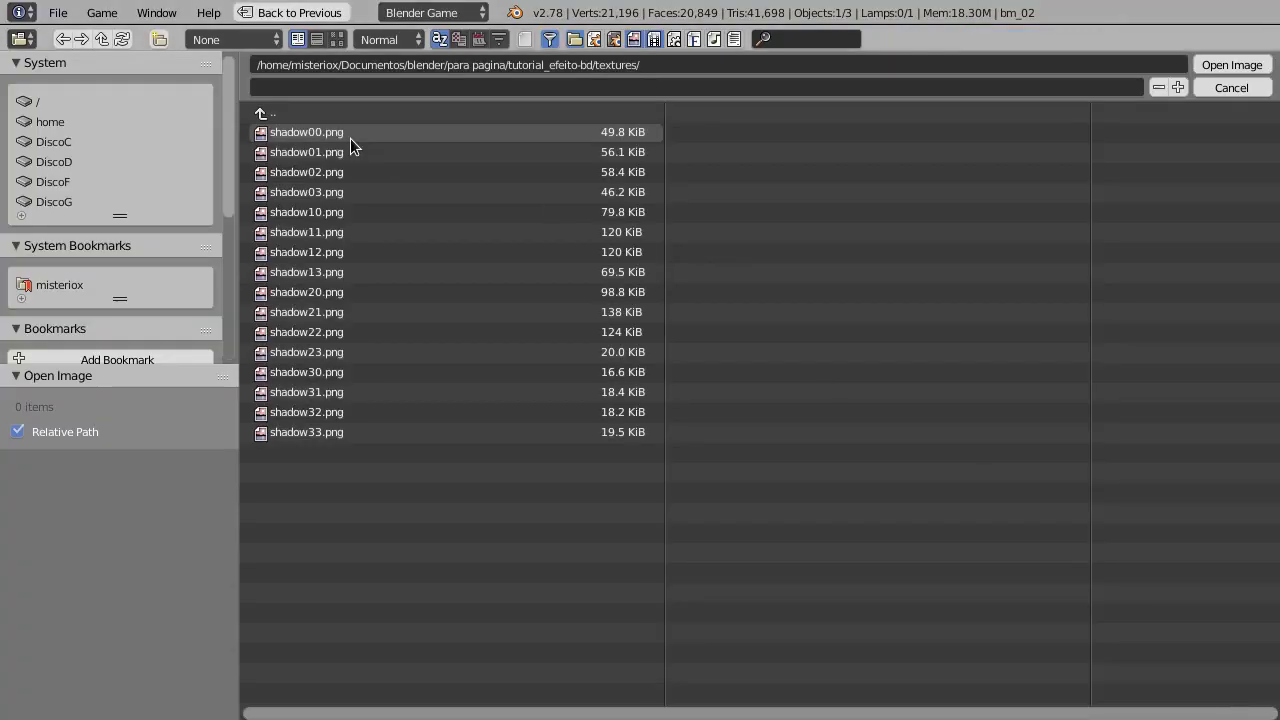
click(337, 39)
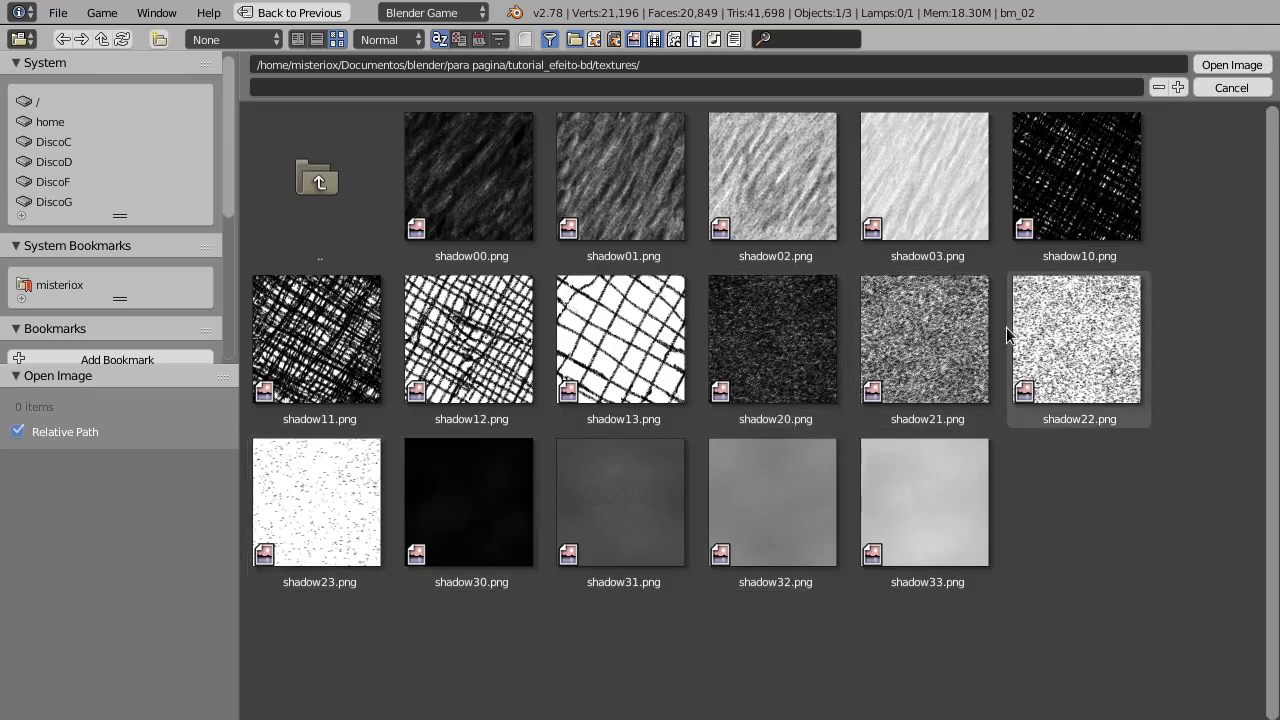
double_click(805, 366)
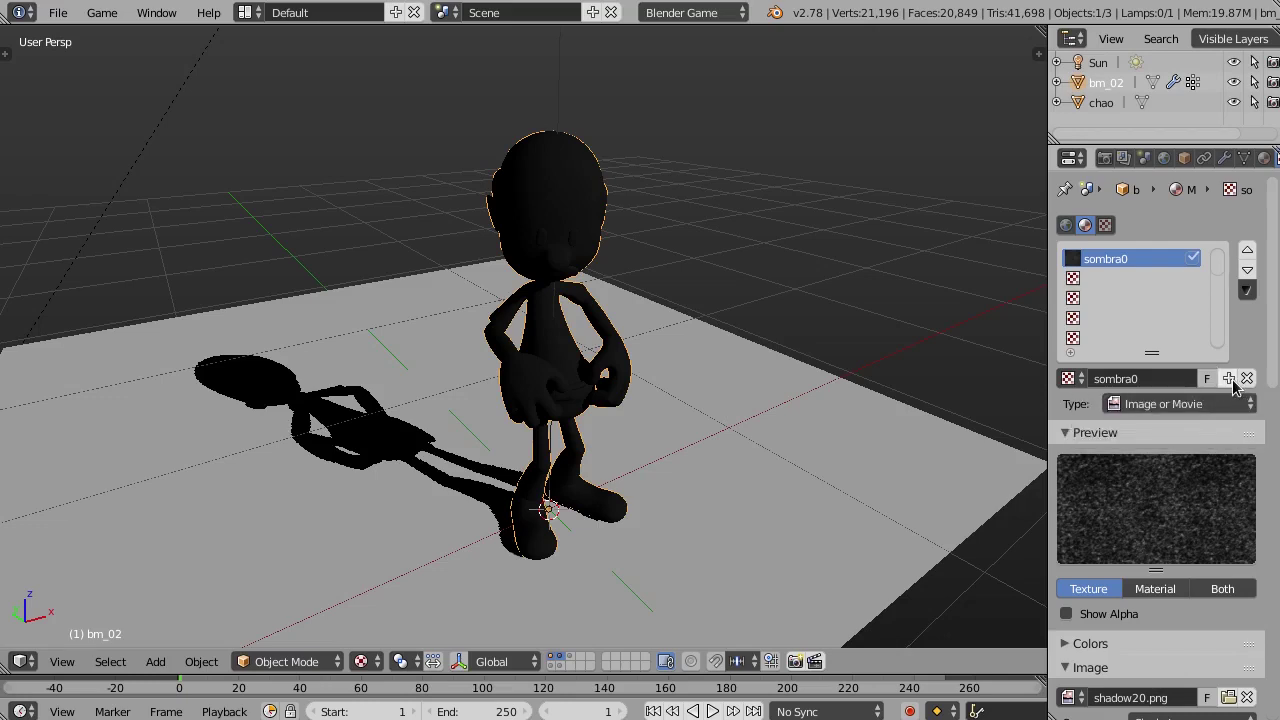
Copy the texture as sombra1 and load shadow21.png into it
click(1234, 384)
click(1134, 380)
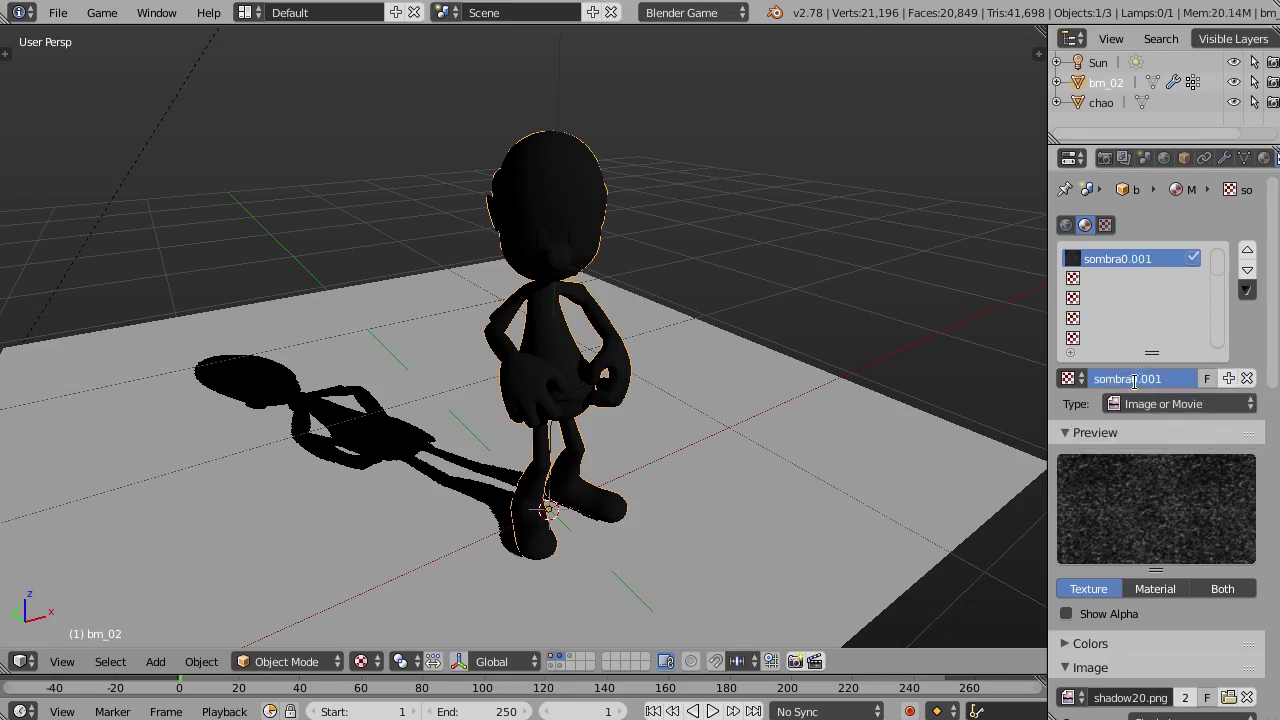
drag(1132, 379, 1187, 374)
text(1)
key(Return)
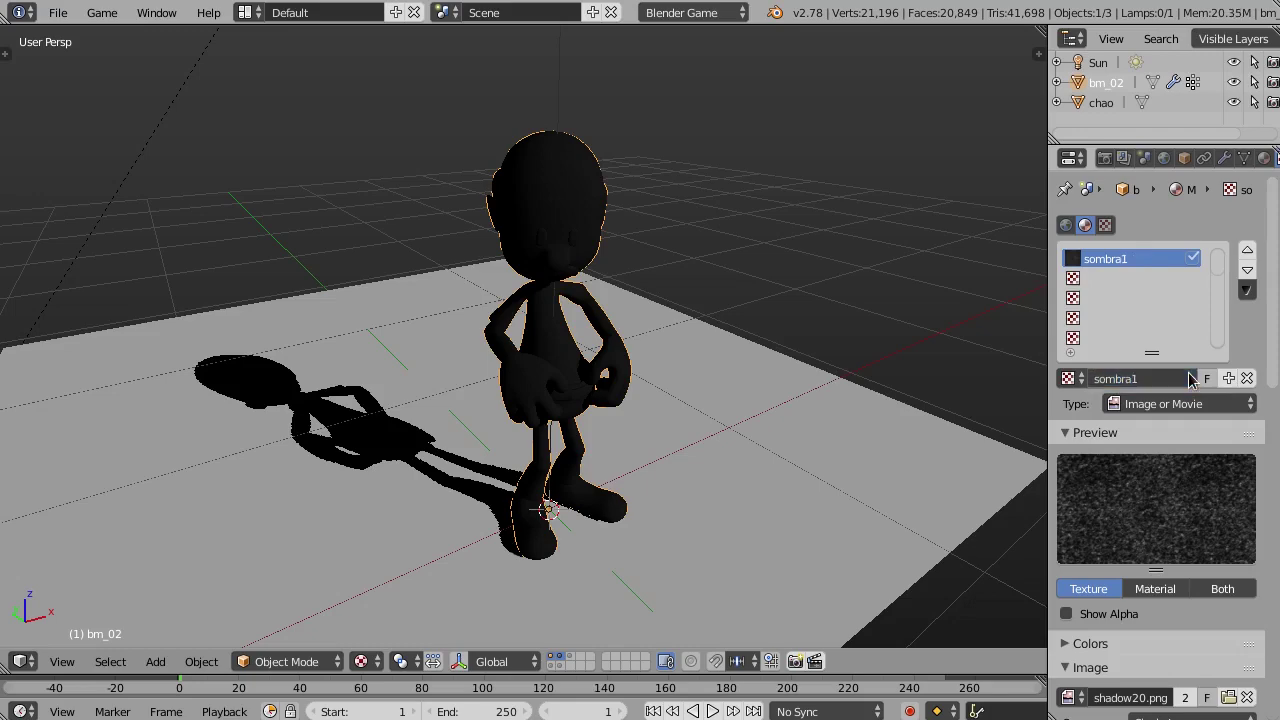
click(1228, 698)
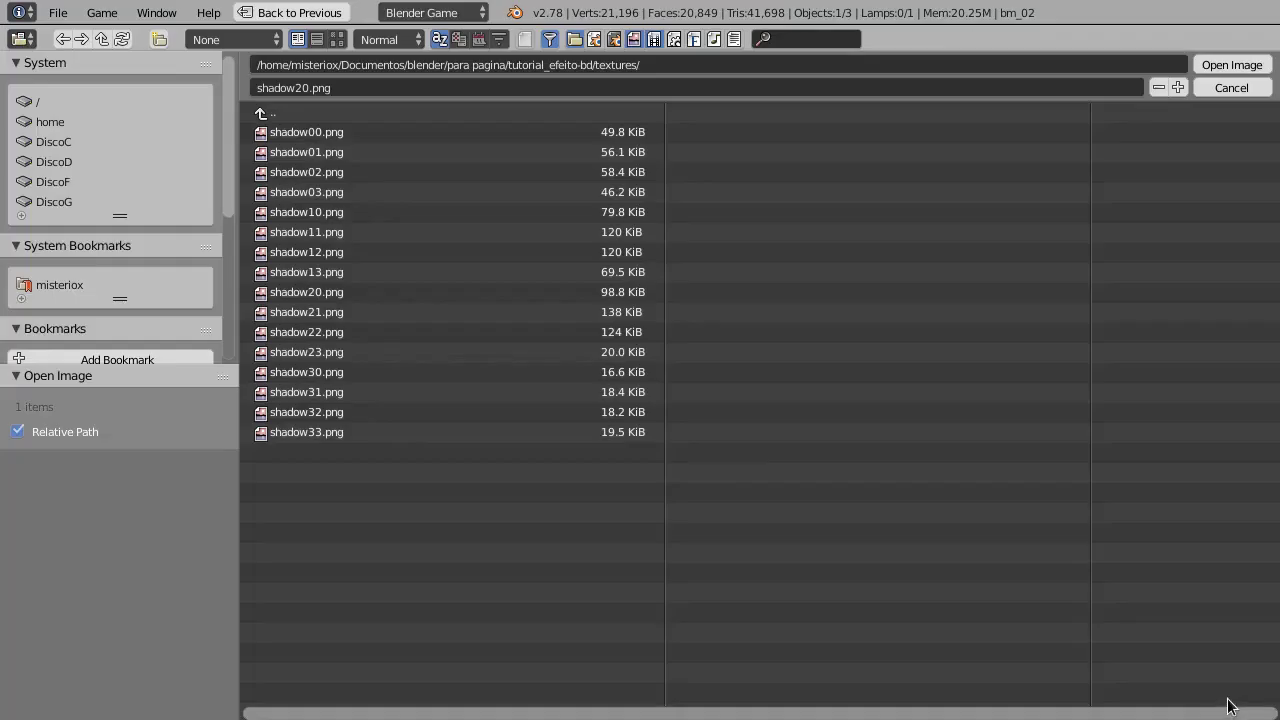
double_click(335, 313)
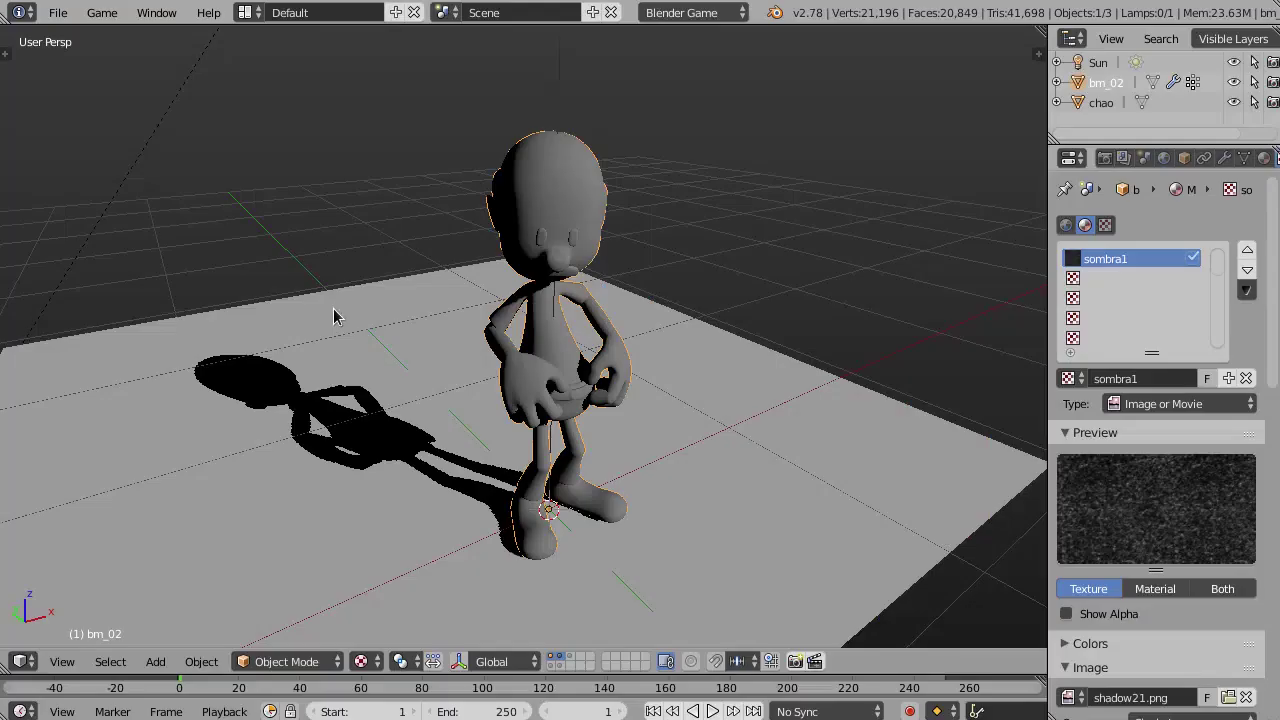
Copy the texture as sombra2 and load shadow22.png into it
click(1229, 379)
click(1130, 379)
drag(1130, 379, 1164, 379)
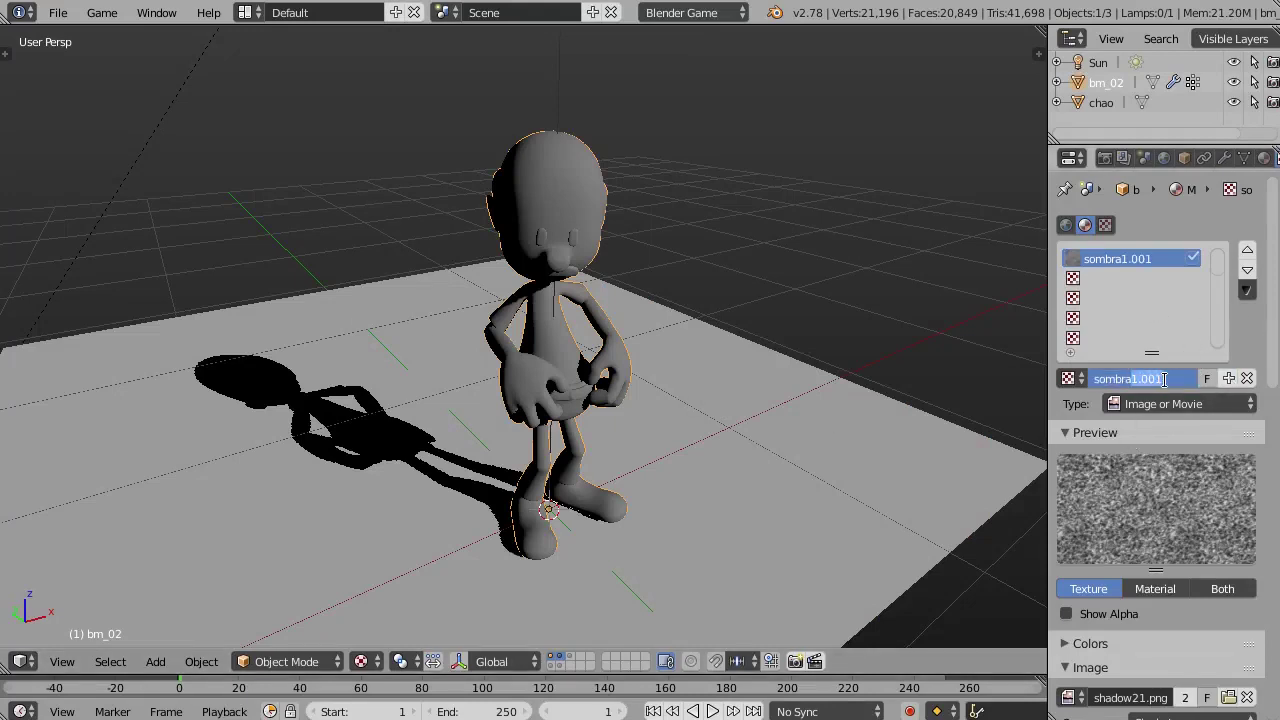
text(2)
key(Return)
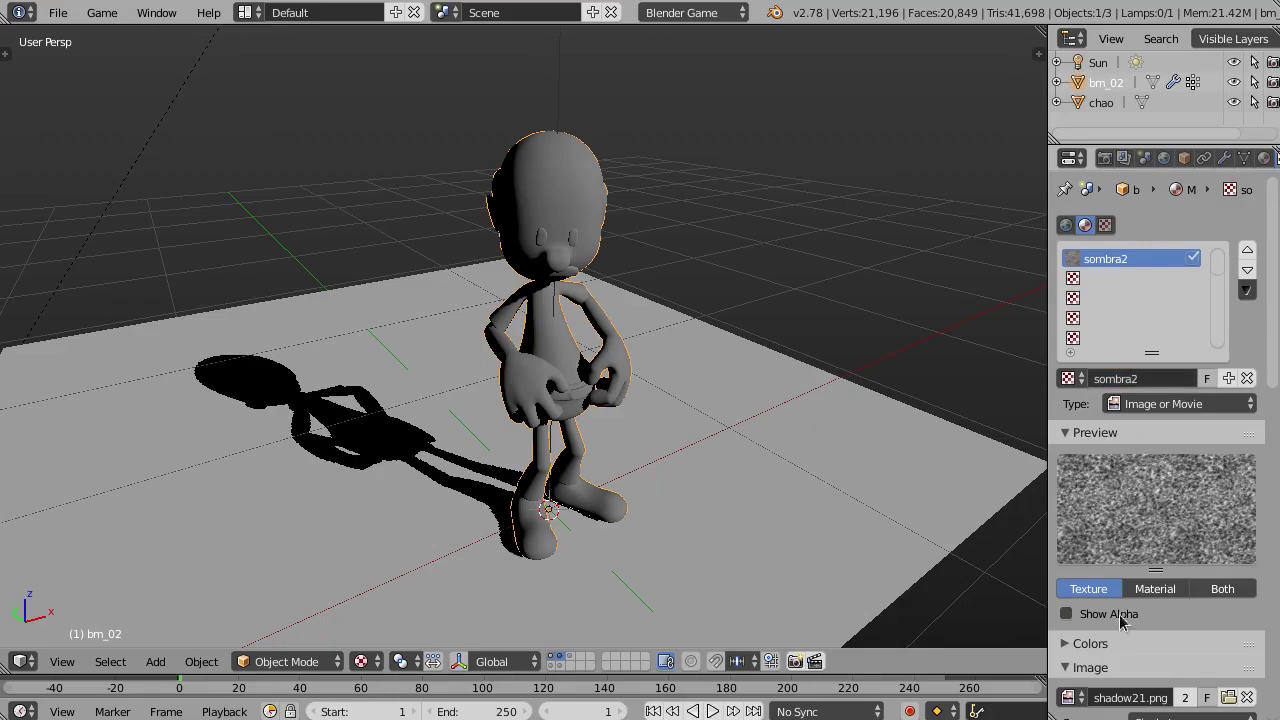
click(1229, 698)
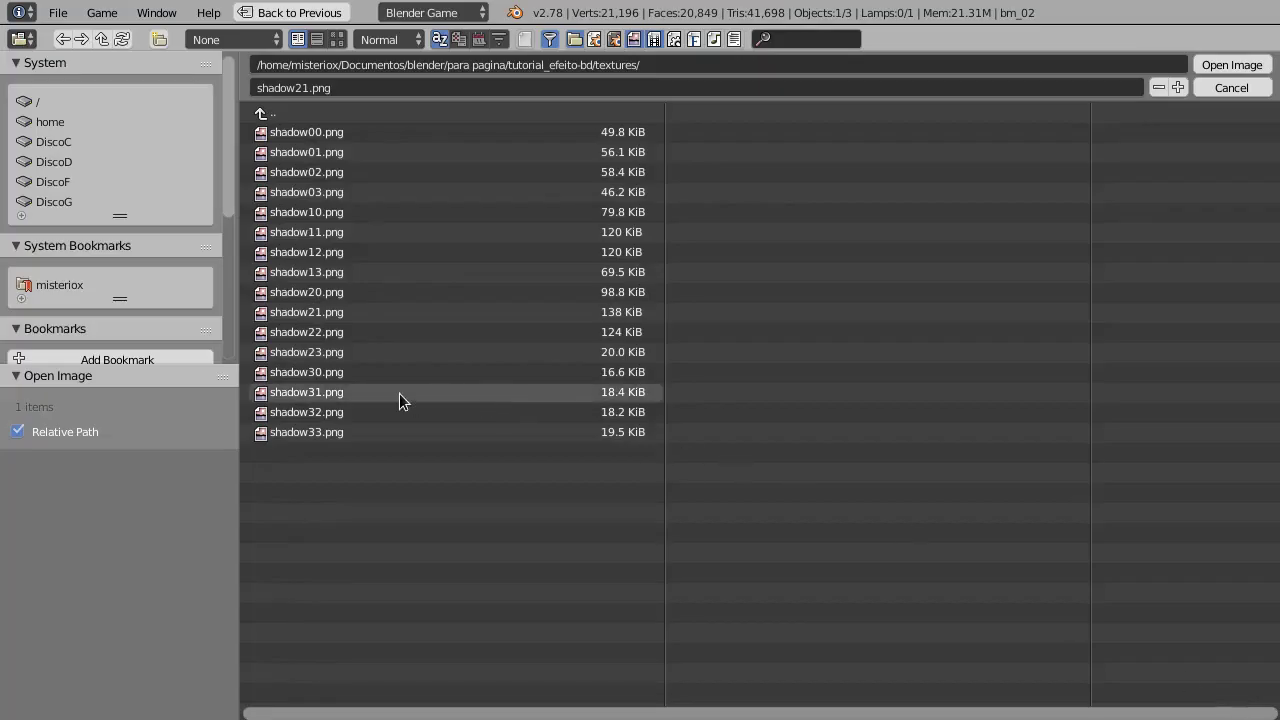
double_click(338, 333)
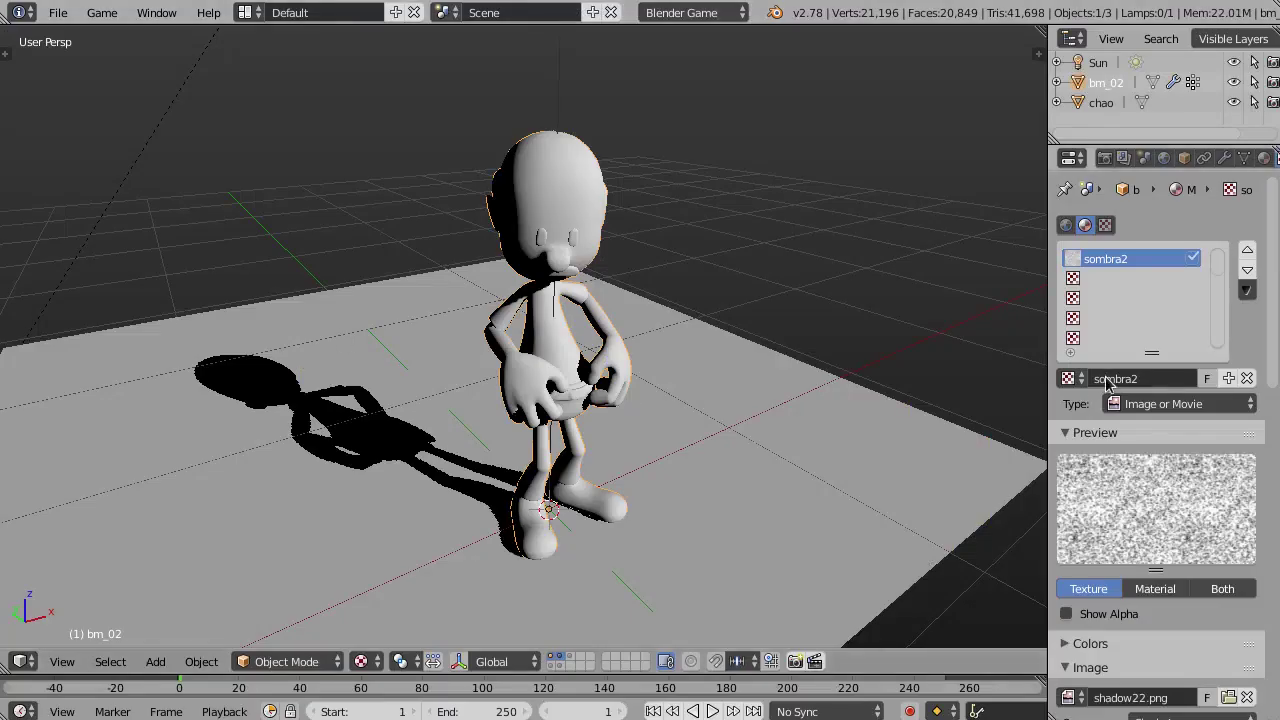
Copy the texture as sombra3, load shadow23.png, then unlink it from the slot
click(1229, 379)
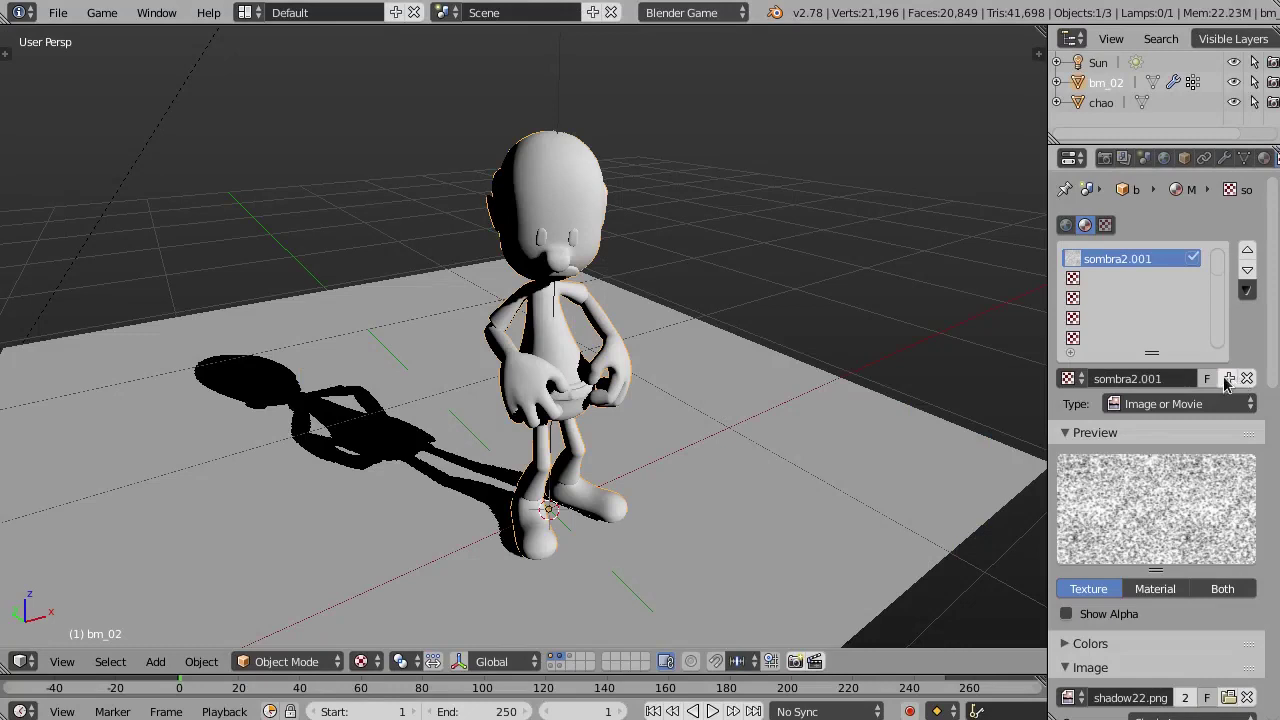
click(1135, 378)
drag(1135, 378, 1186, 379)
text(3)
key(Return)
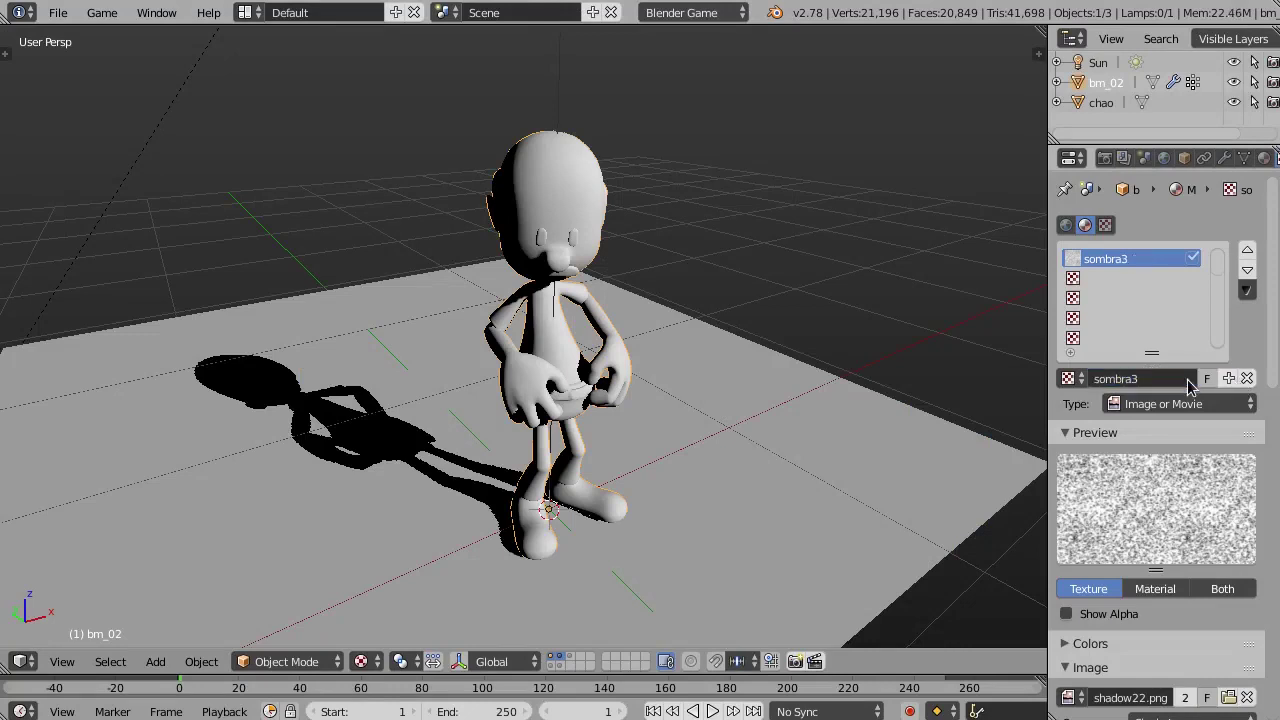
click(1224, 698)
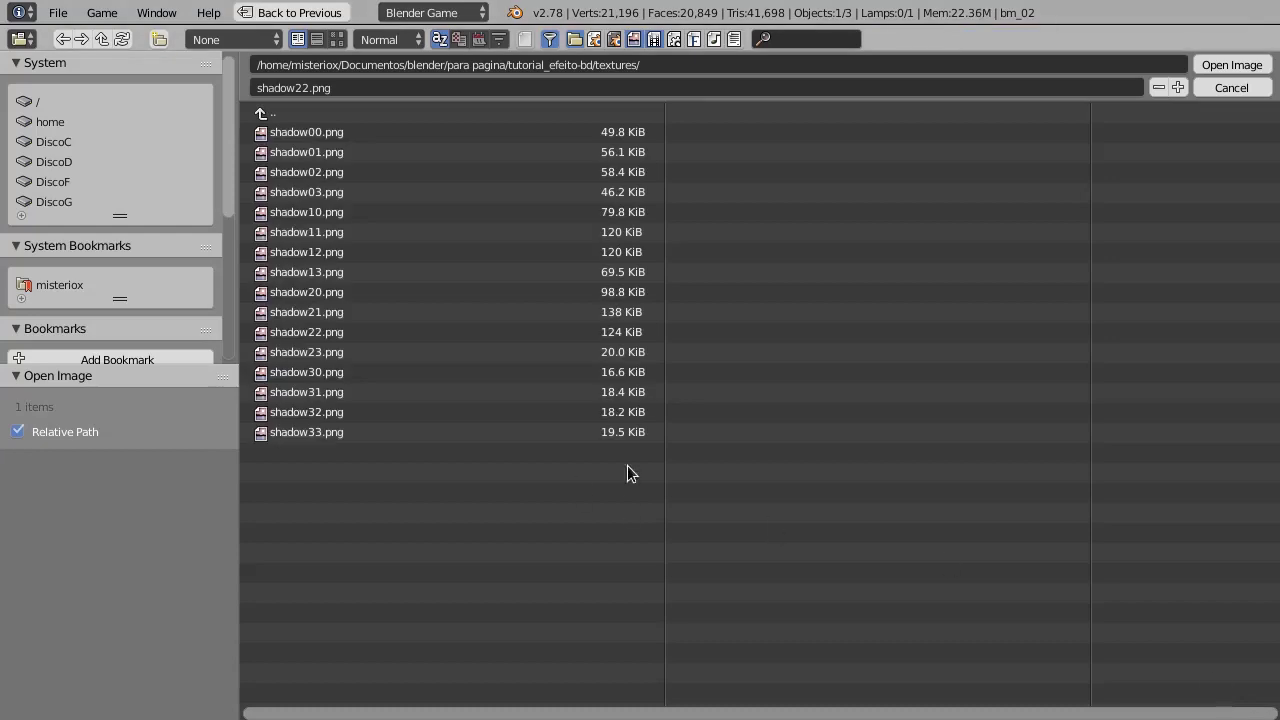
double_click(335, 352)
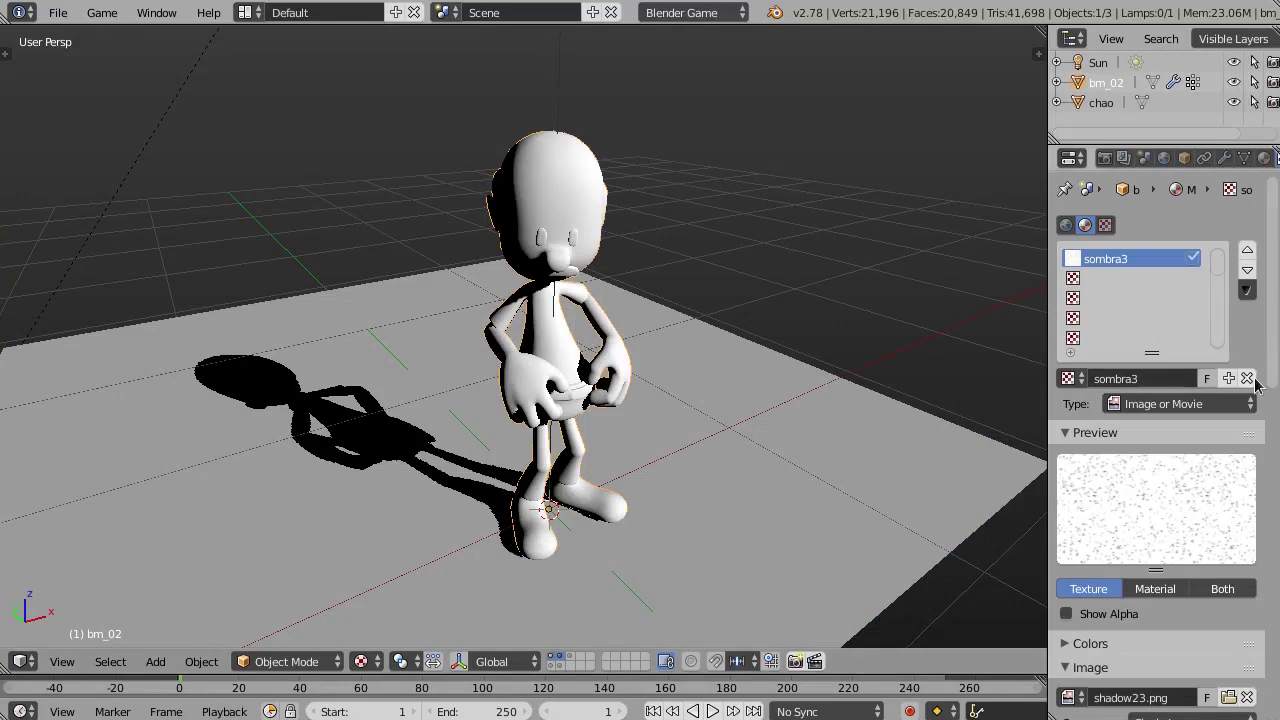
click(1248, 378)
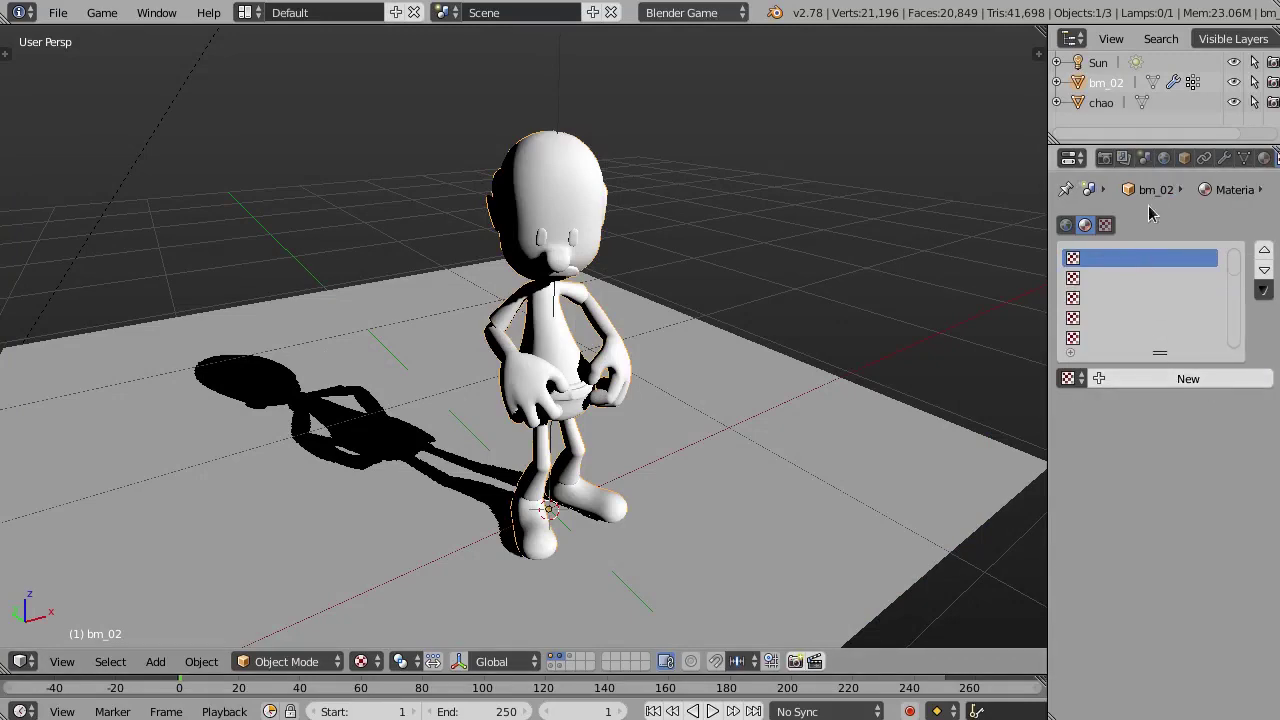
Enable Use Nodes on bm_02's material
click(1262, 158)
mouse_move(815, 281)
middle_down()
mouse_move(650, 363)
mouse_move(700, 386)
mouse_move(755, 314)
middle_up()
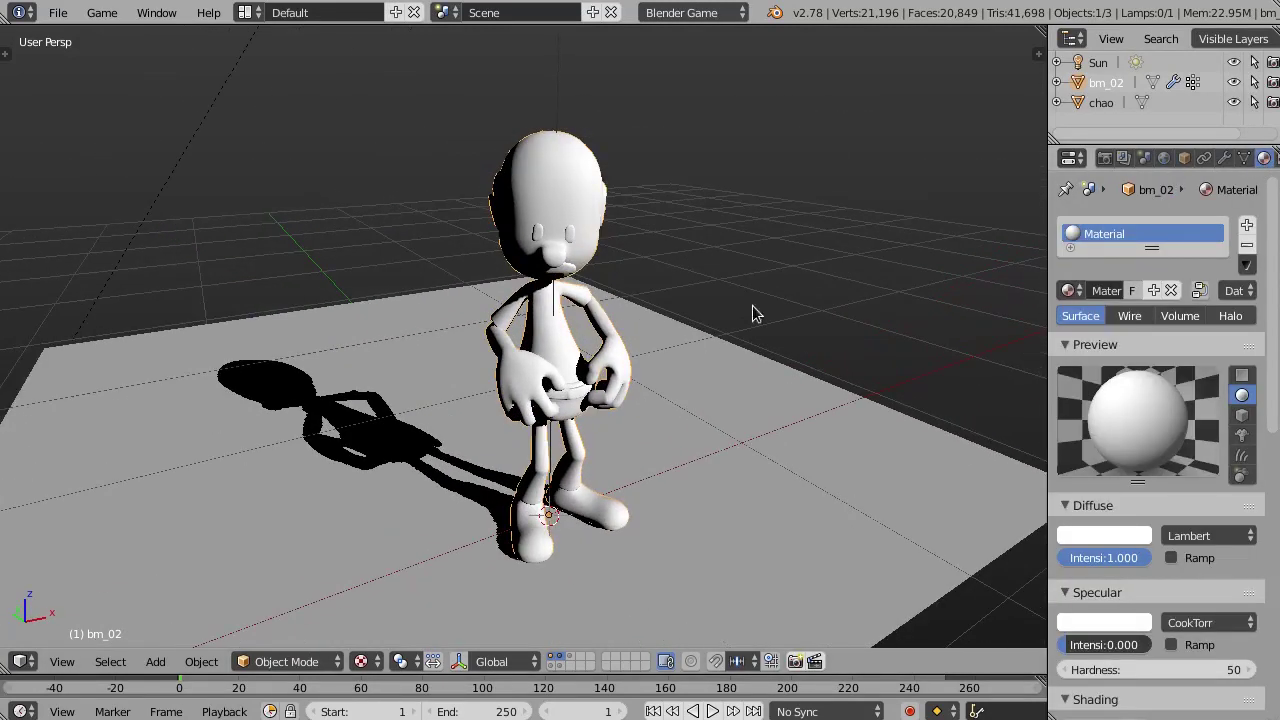
click(1200, 291)
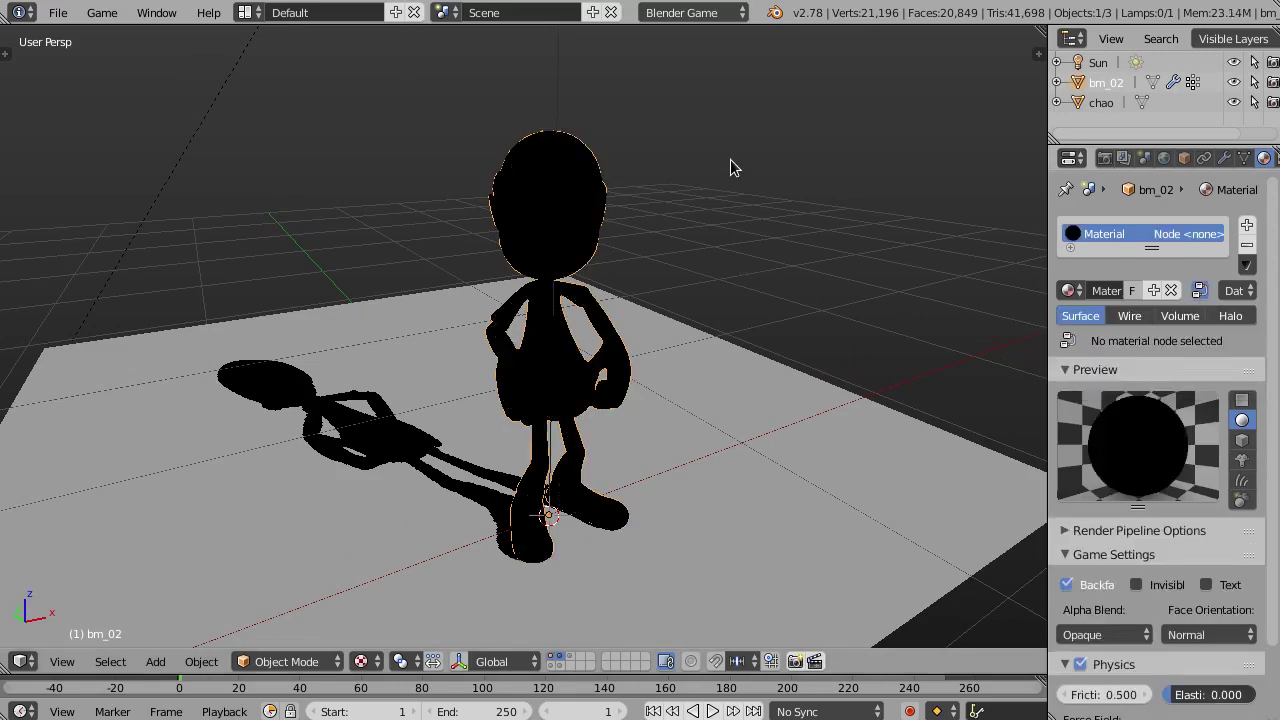
Split the 3D view into two side-by-side viewports
shift+middle_drag(617, 246, 792, 148)
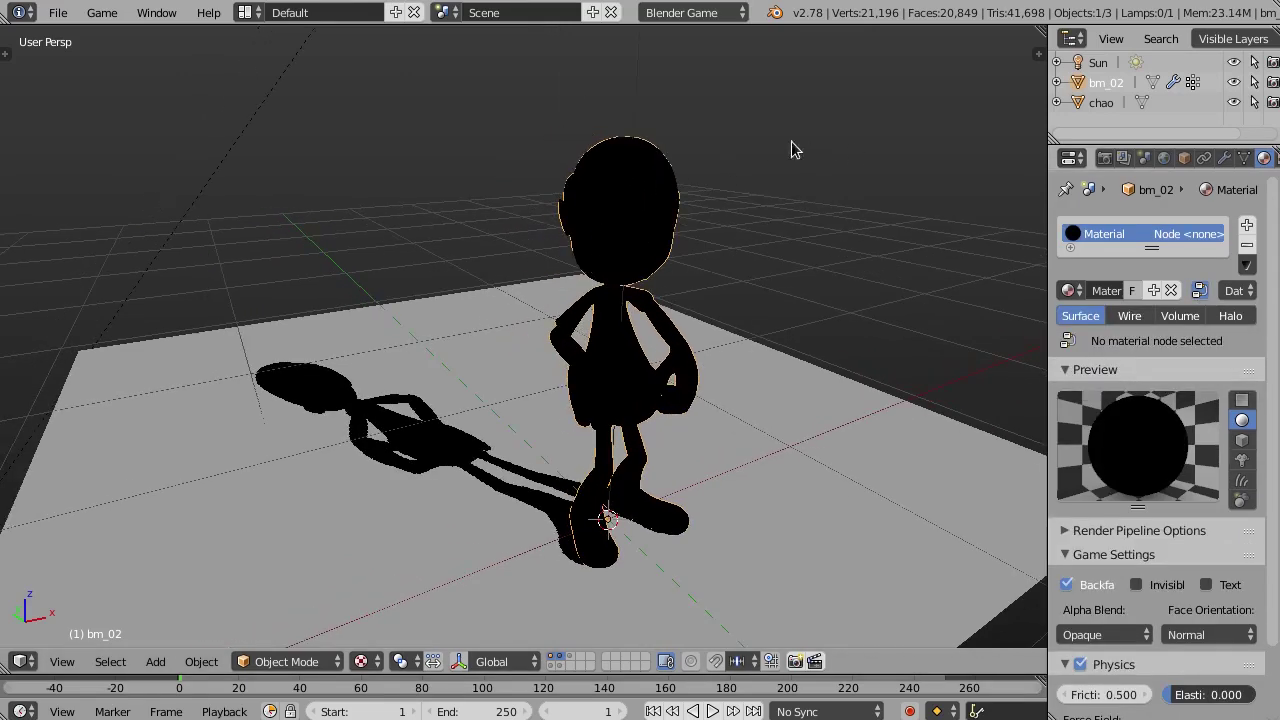
drag(1040, 50, 712, 40)
scroll(850, 290, up, 3)
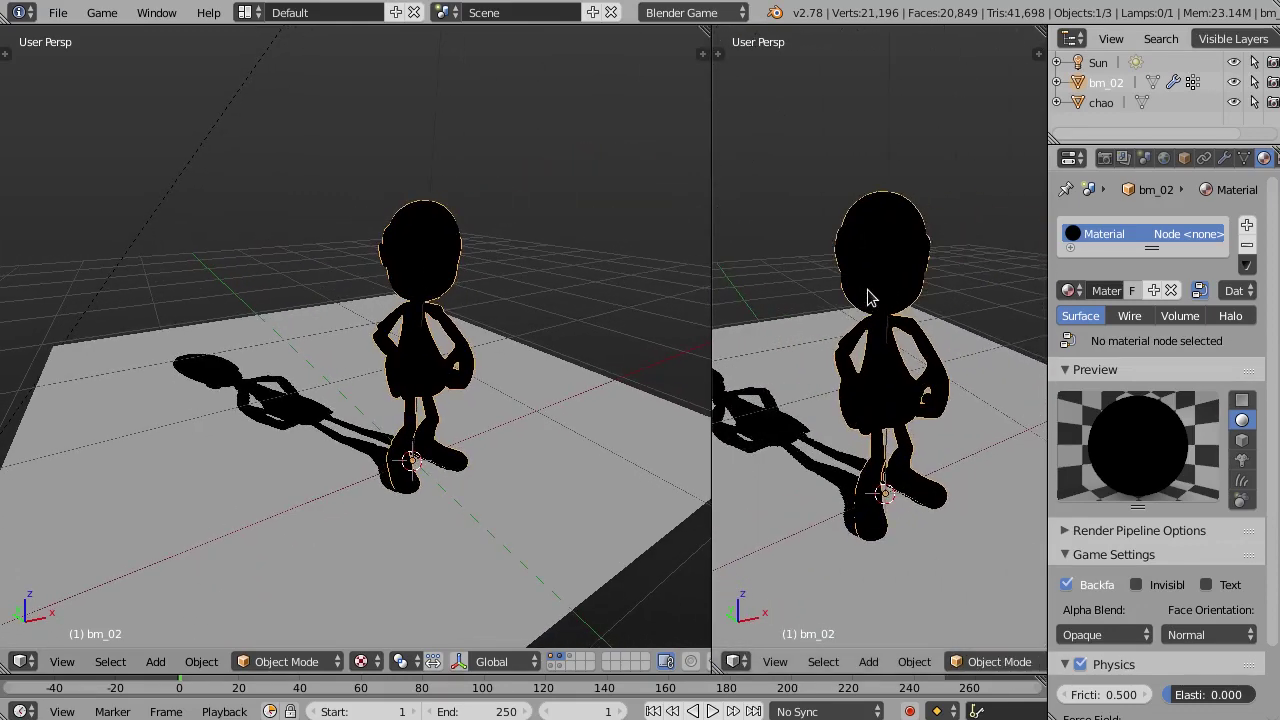
scroll(868, 297, up, 1)
scroll(863, 286, up, 1)
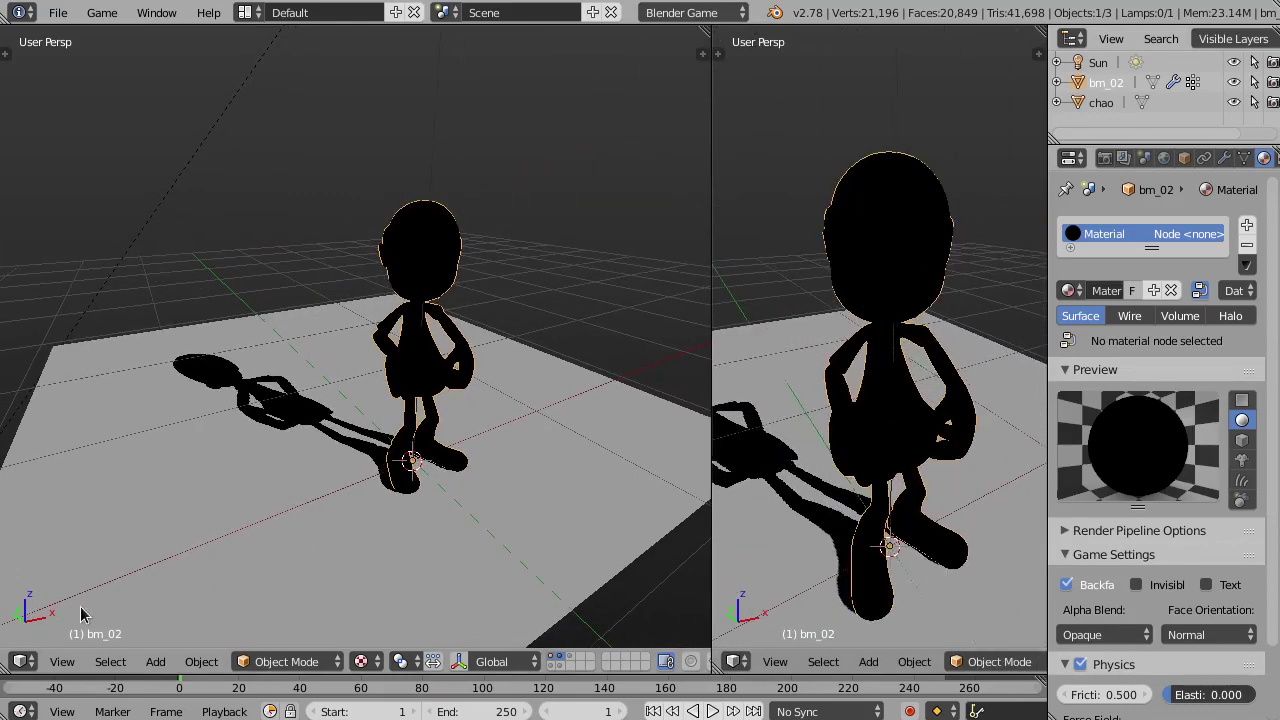
Turn the left view into the Node Editor and assign 'Material' to the Material node
click(20, 662)
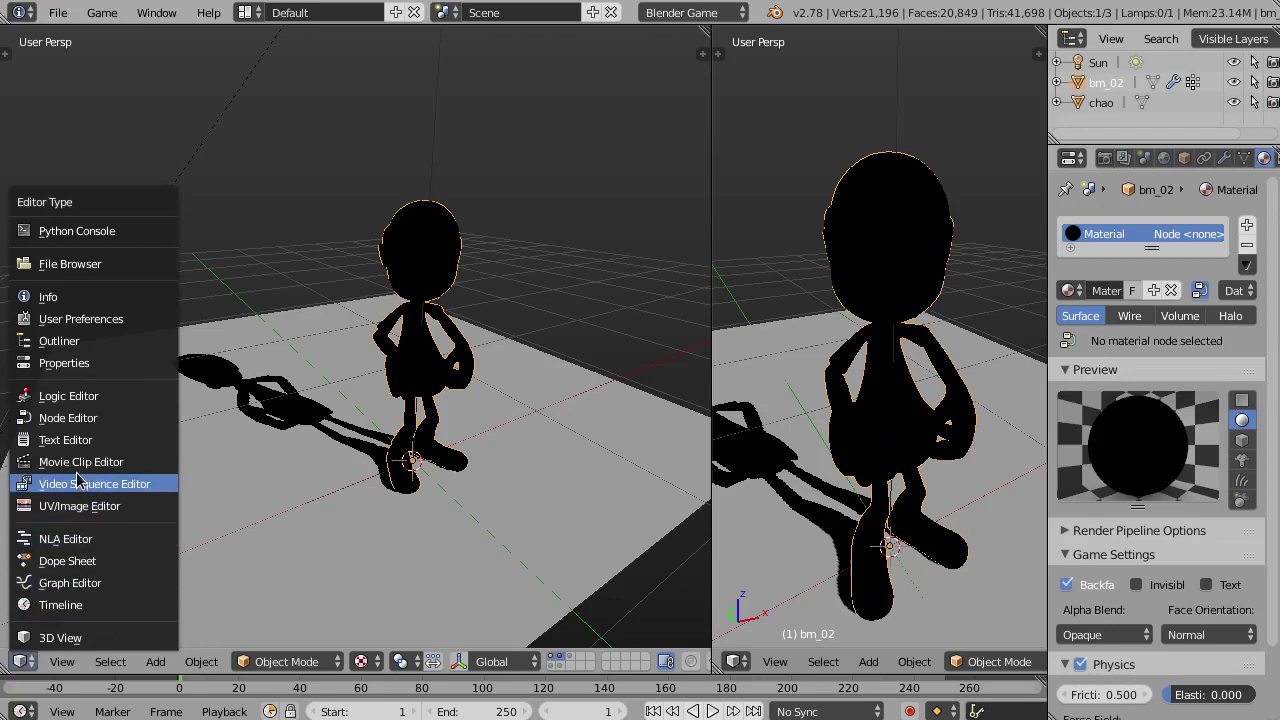
click(82, 420)
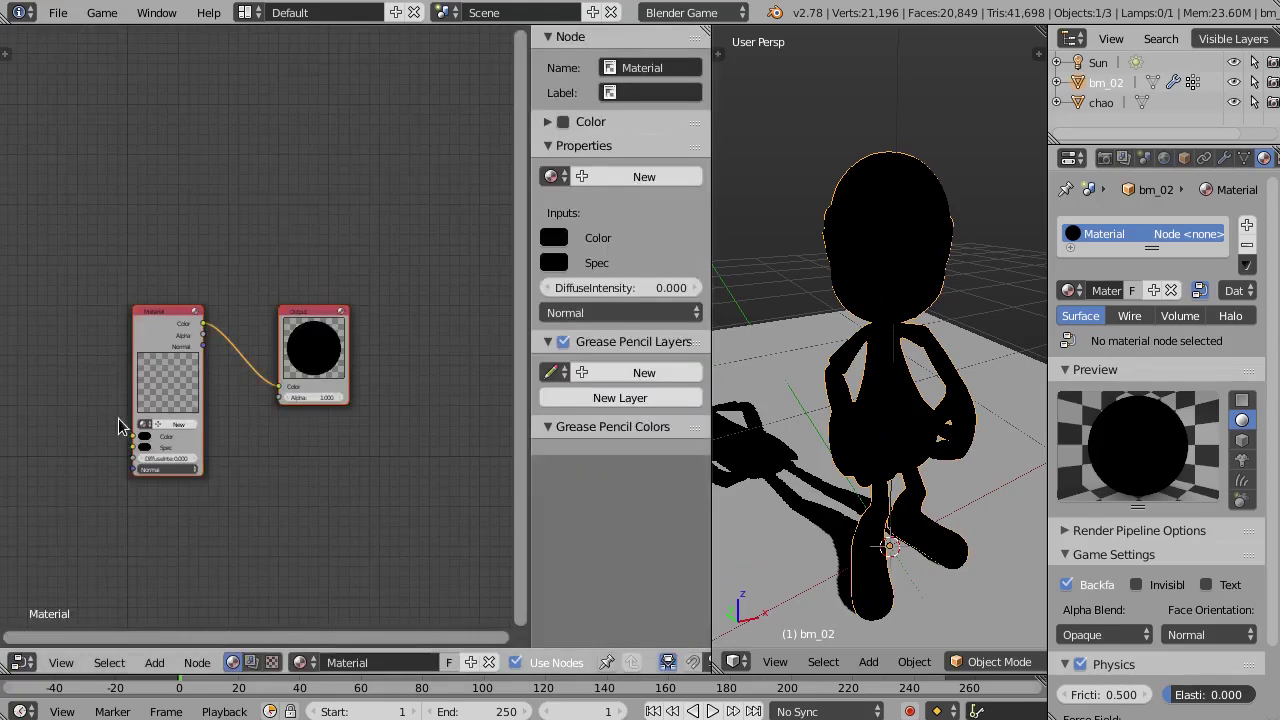
key(n)
scroll(335, 383, up, 2)
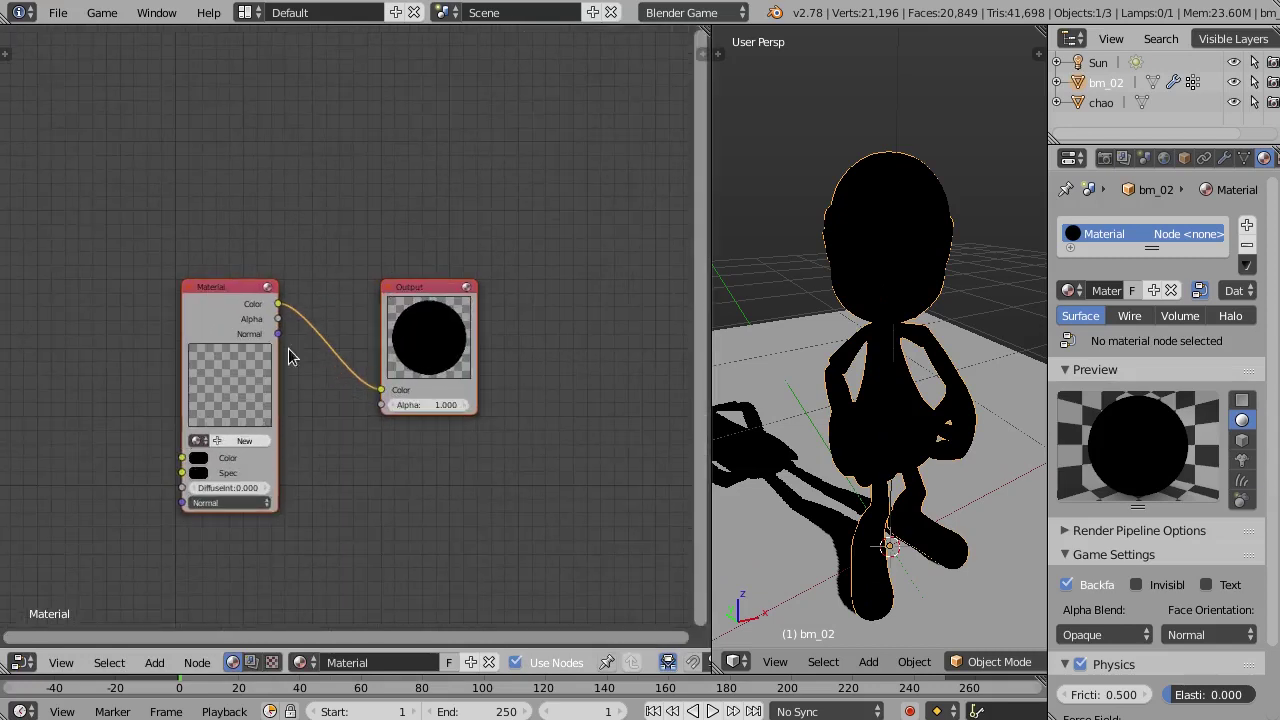
scroll(170, 443, up, 2)
click(206, 440)
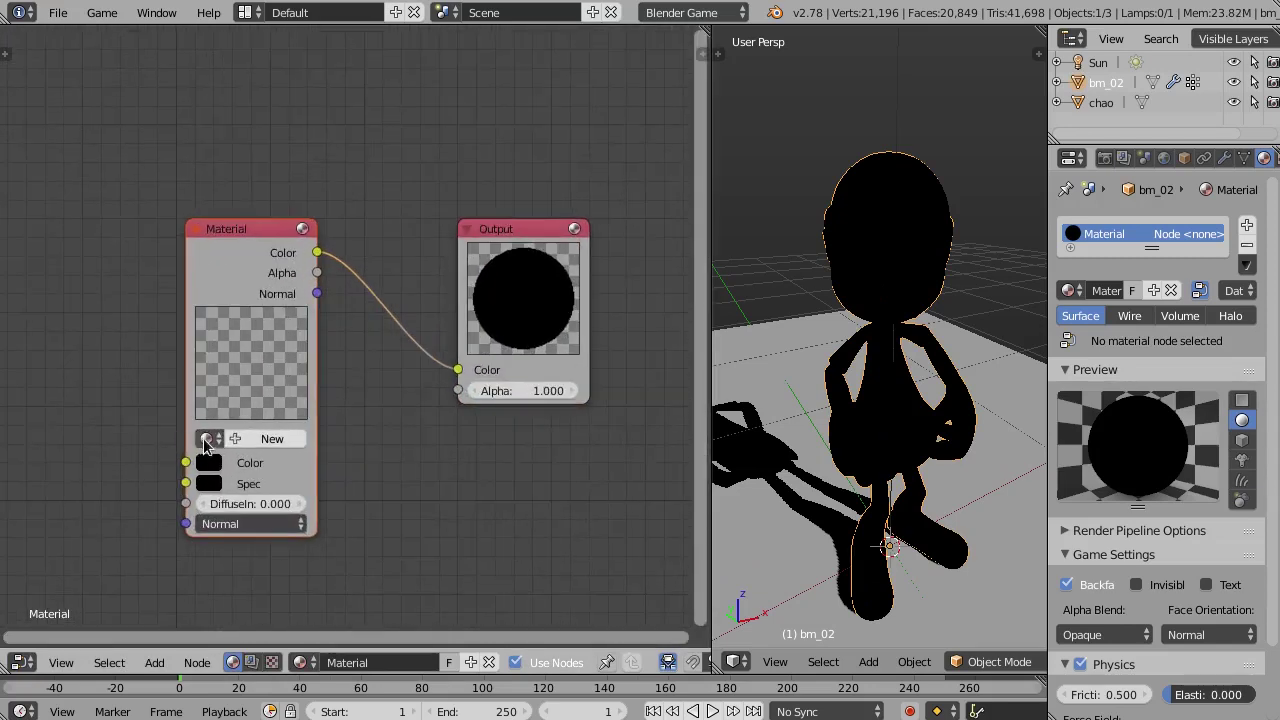
click(240, 468)
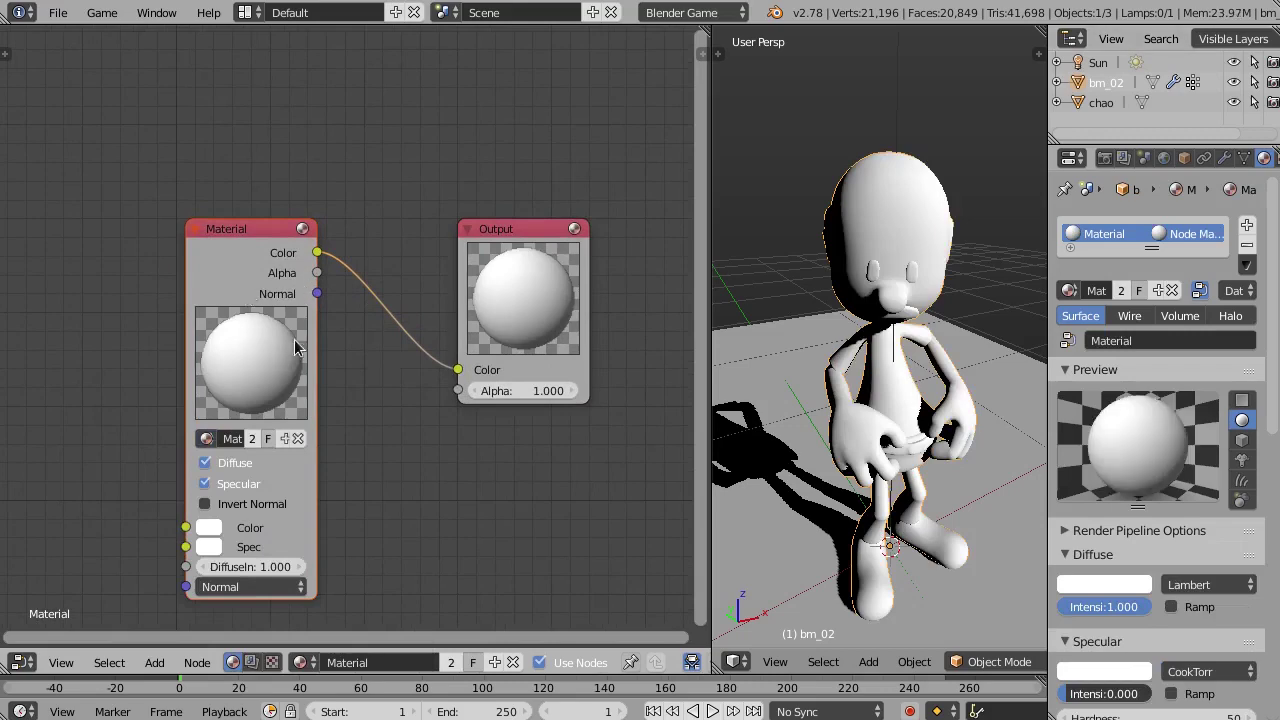
Move the Material node far left and the Output node right, then frame both
scroll(380, 358, down, 2)
scroll(380, 358, down, 2)
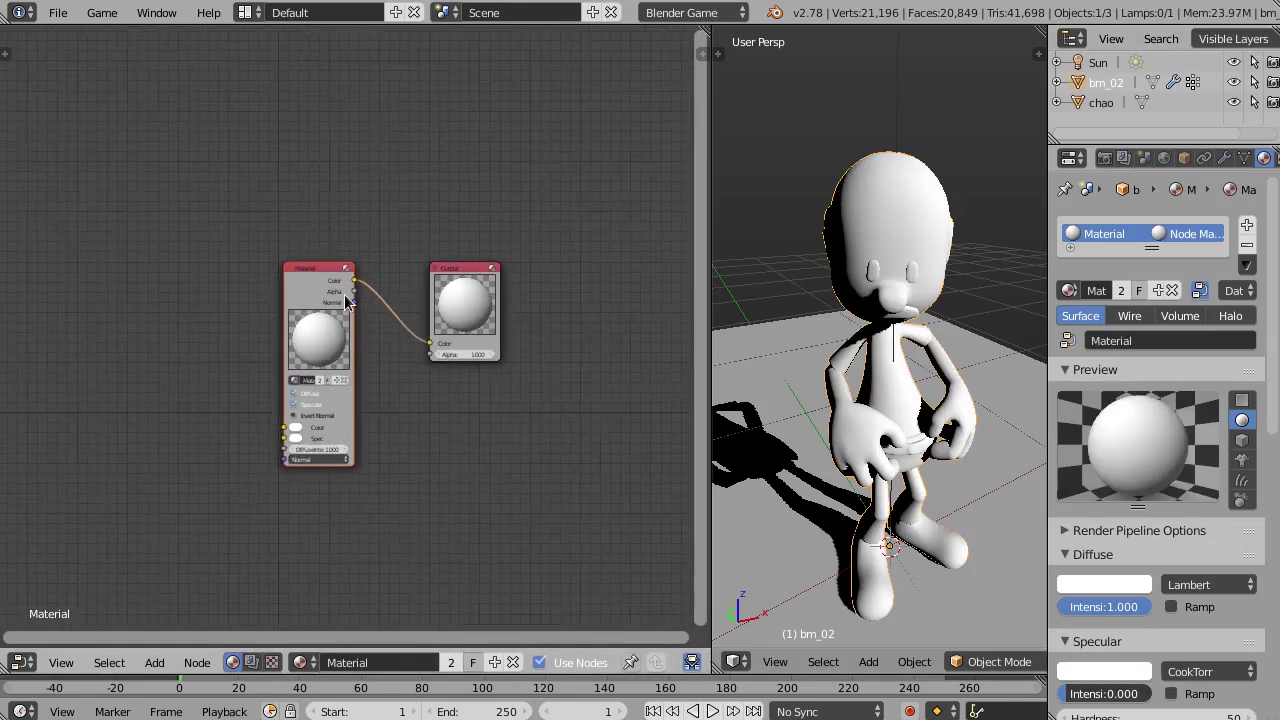
scroll(320, 348, up, 2)
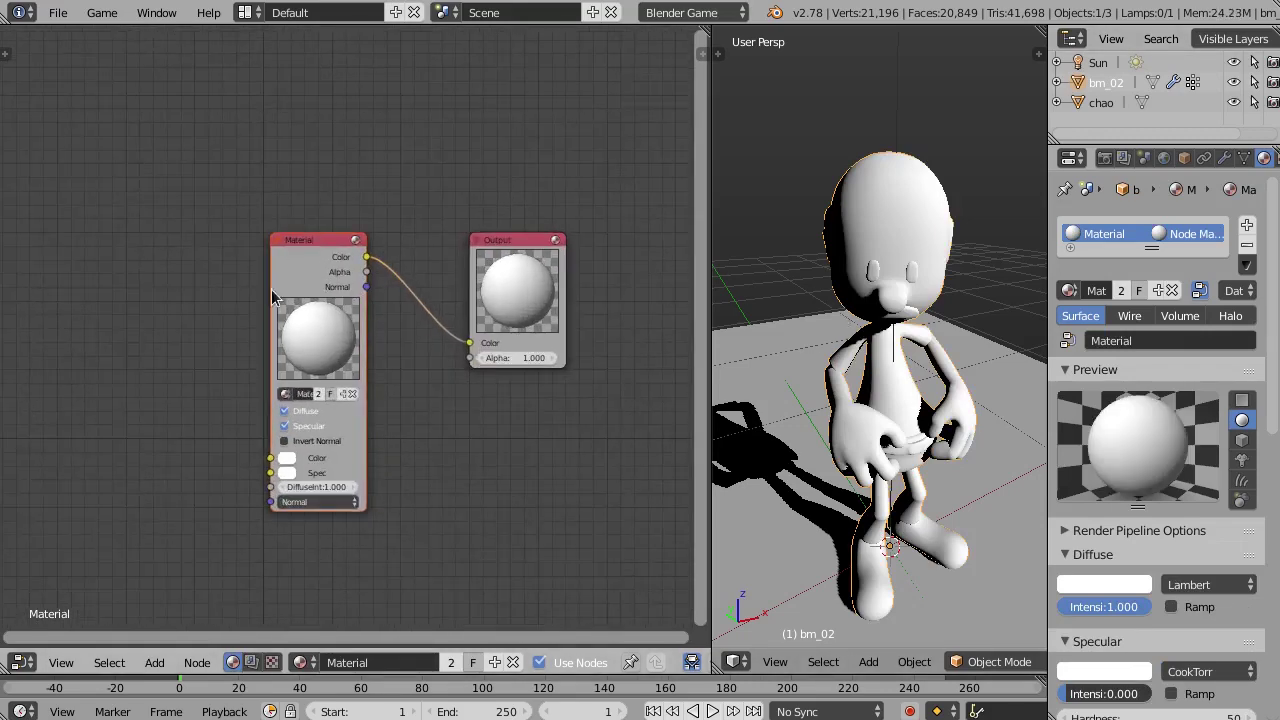
scroll(275, 300, up, 2)
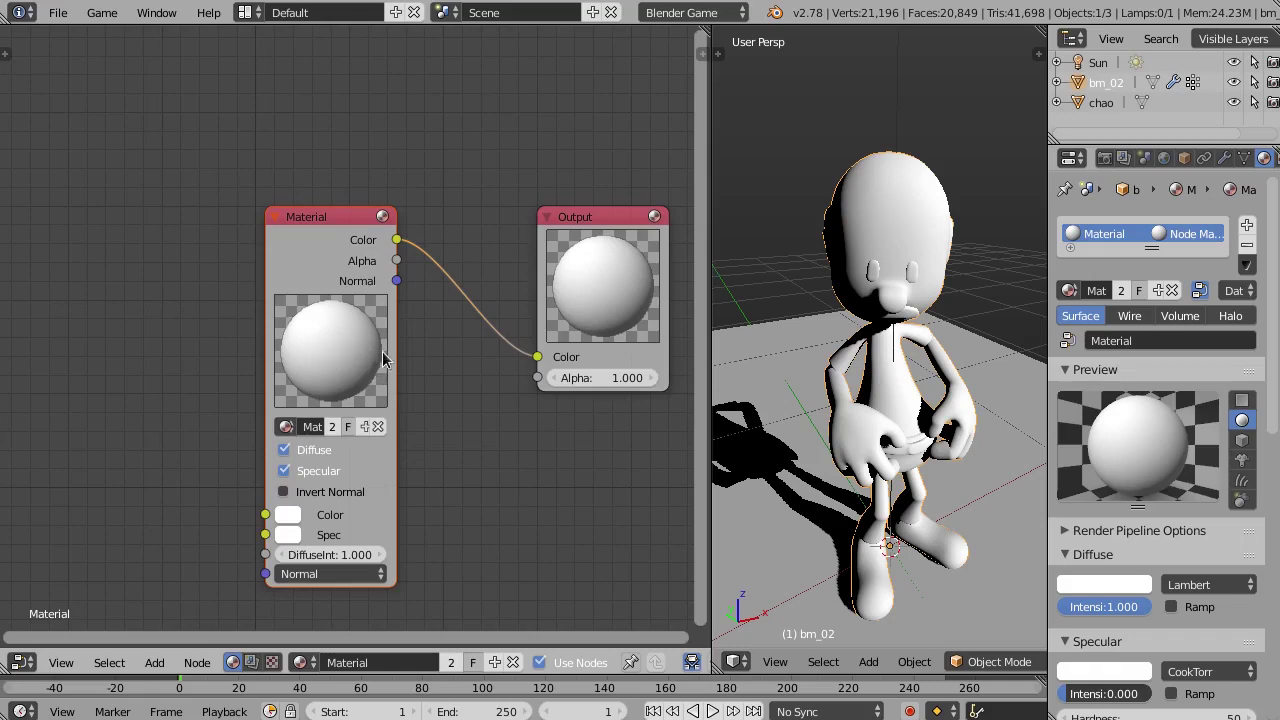
scroll(320, 278, down, 1)
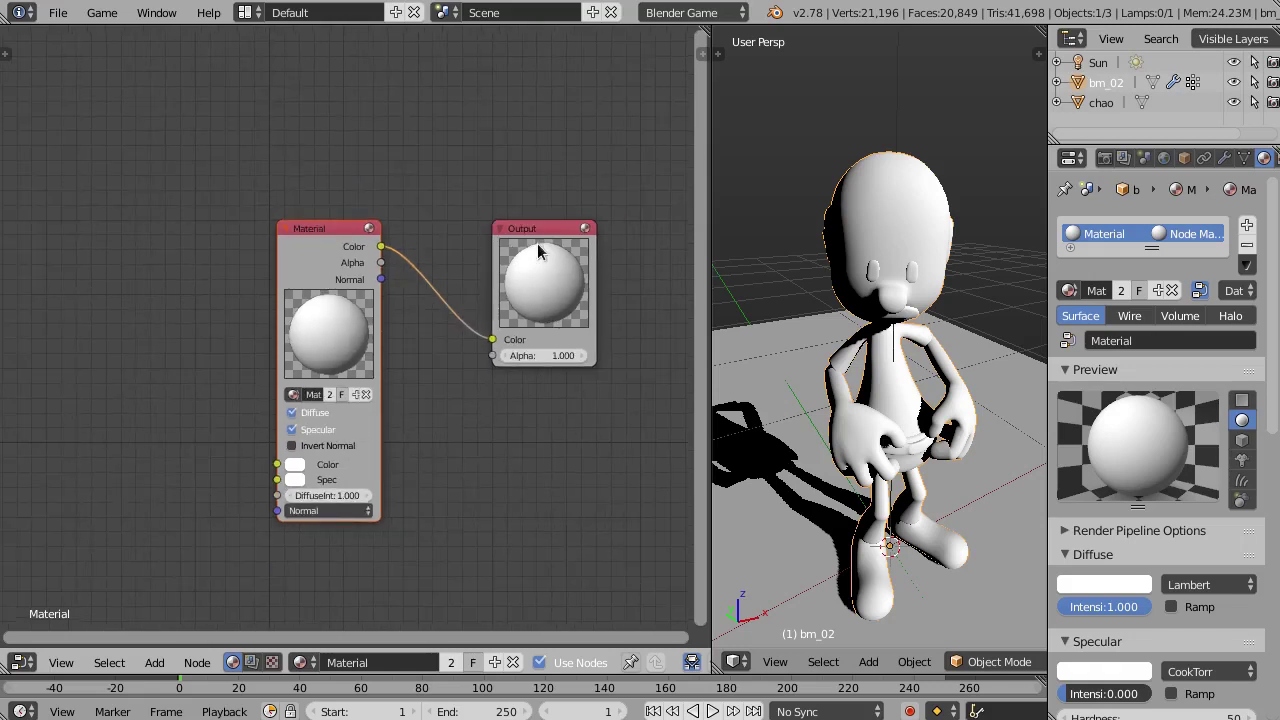
key(n)
key(n)
drag(306, 300, 70, 279)
scroll(430, 276, down, 2)
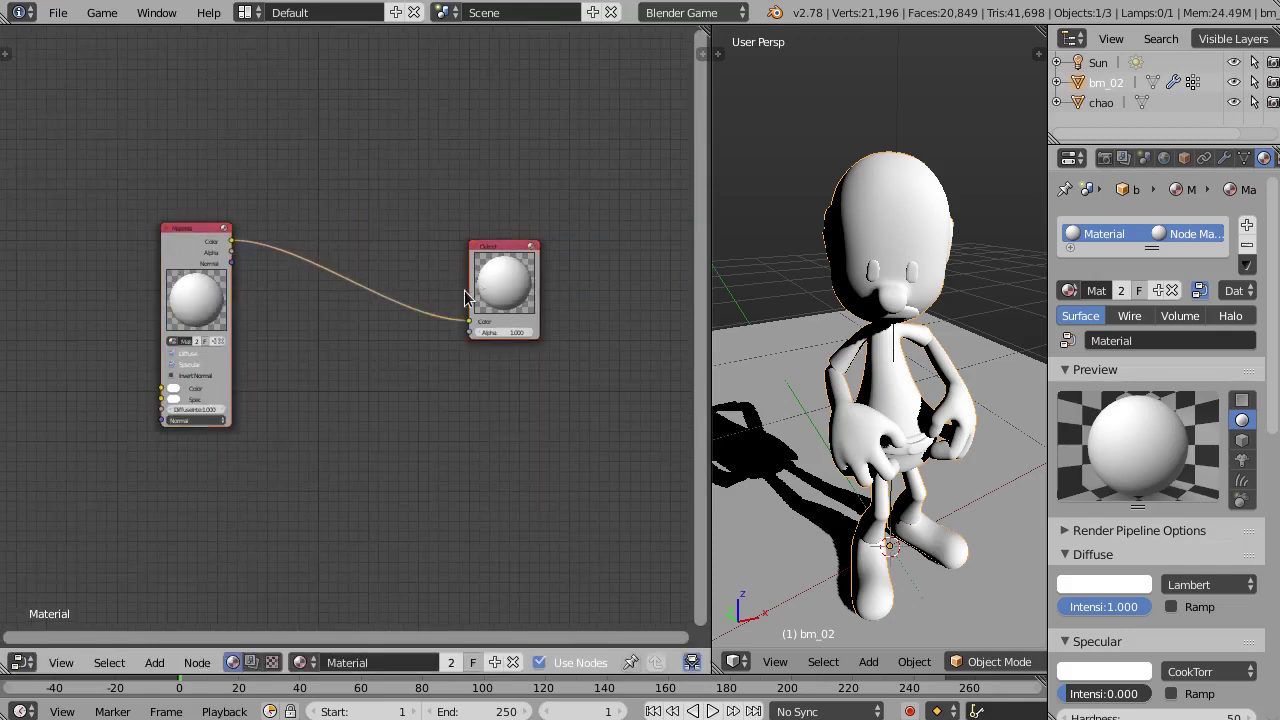
drag(465, 297, 554, 300)
key(Home)
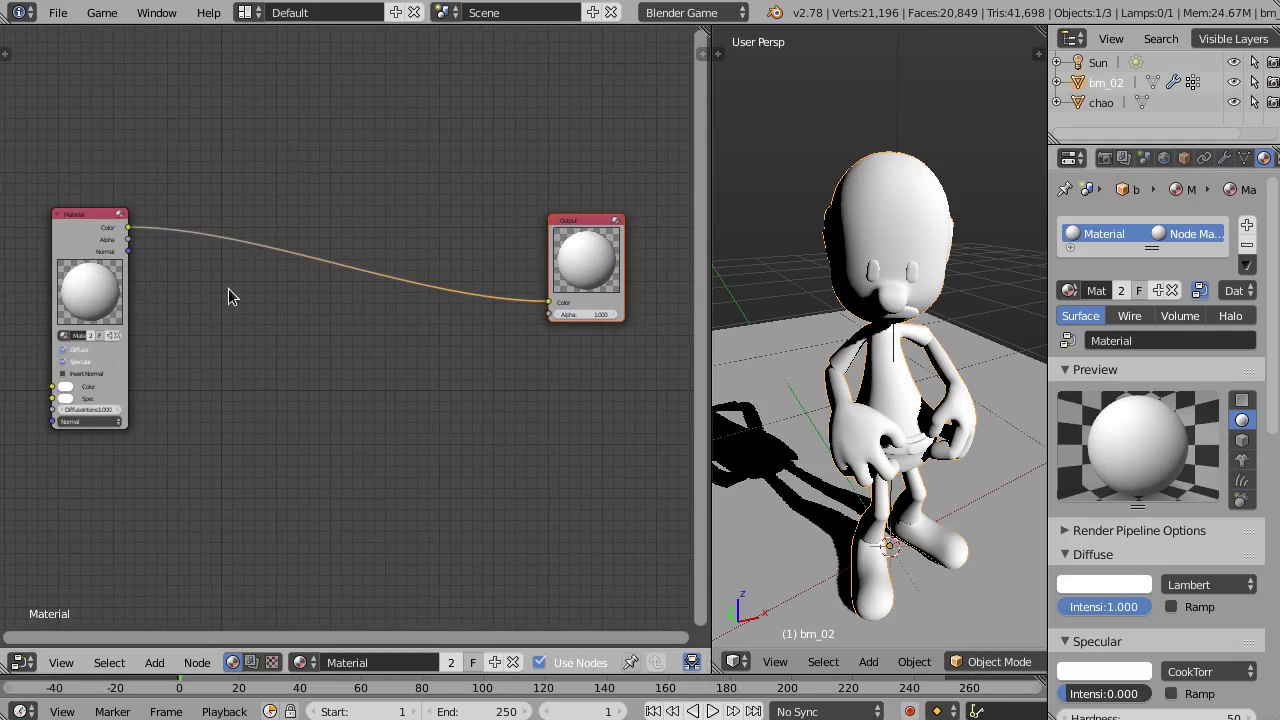
Add a Math node onto the Material–Output link
key(shift+a)
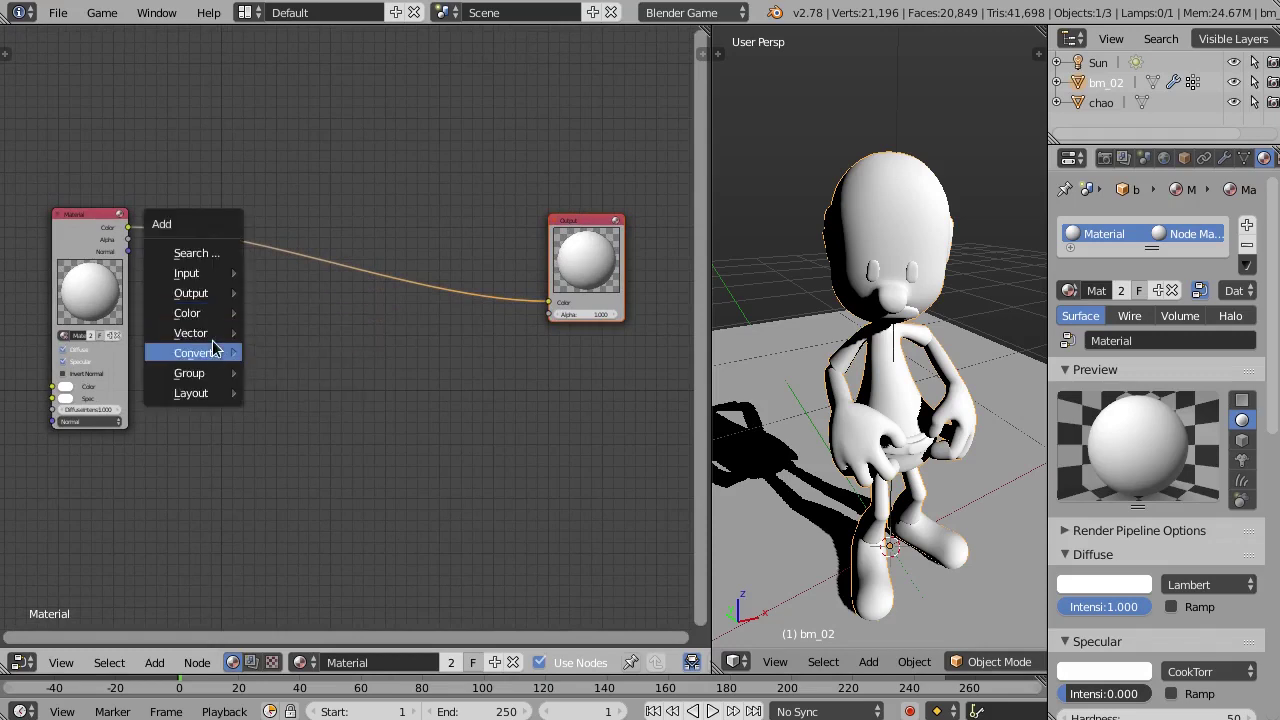
mouse_move(198, 353)
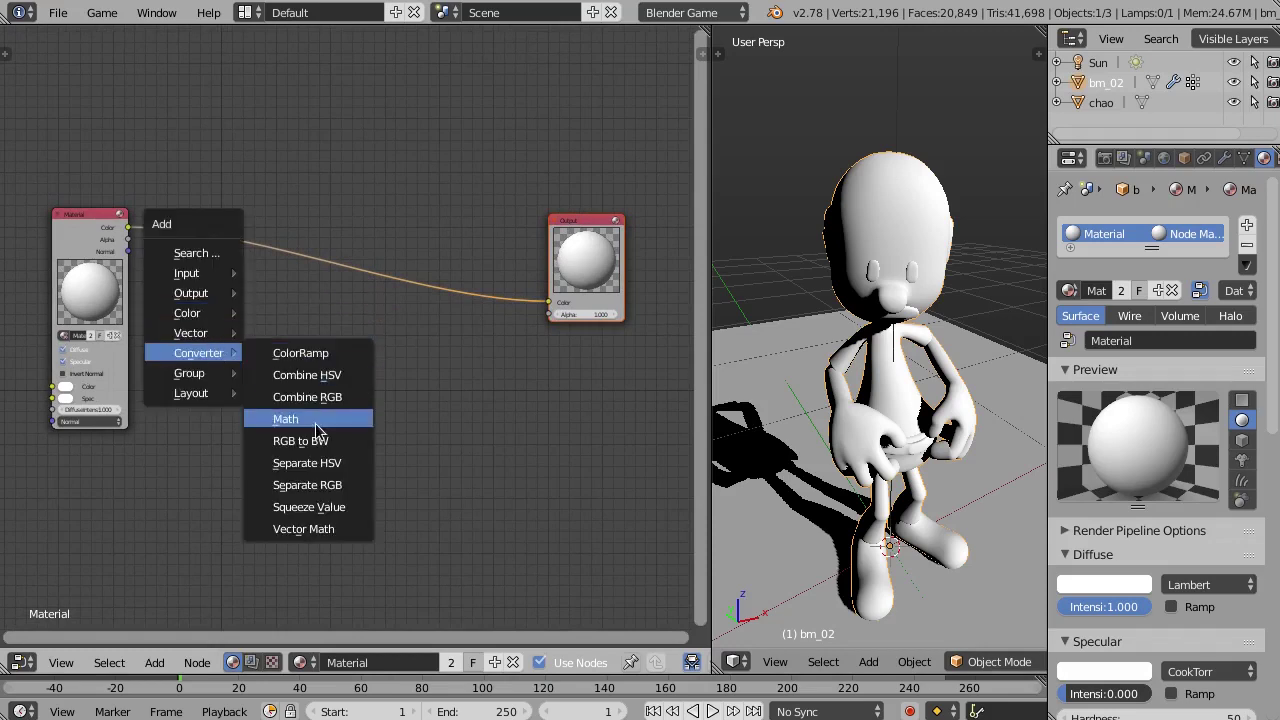
click(318, 421)
click(194, 314)
scroll(198, 336, up, 2)
scroll(198, 336, up, 1)
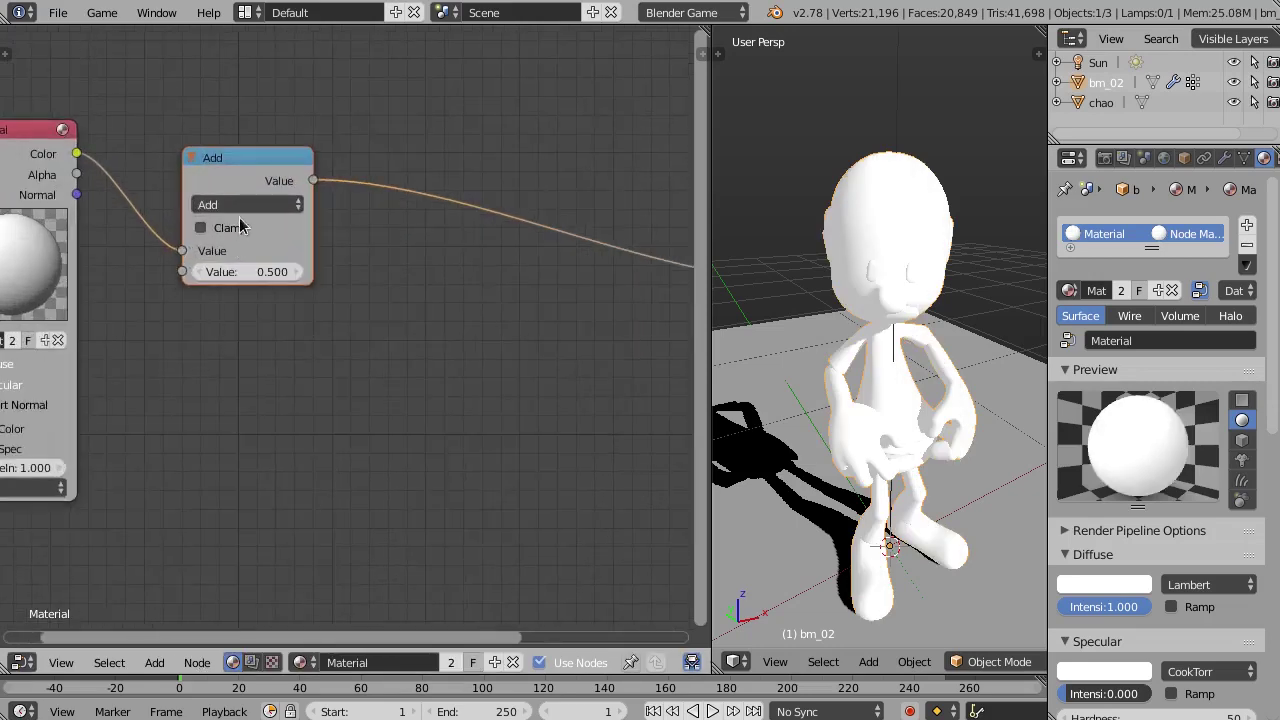
Set the Math node to Greater Than with a 0.250 threshold
click(244, 205)
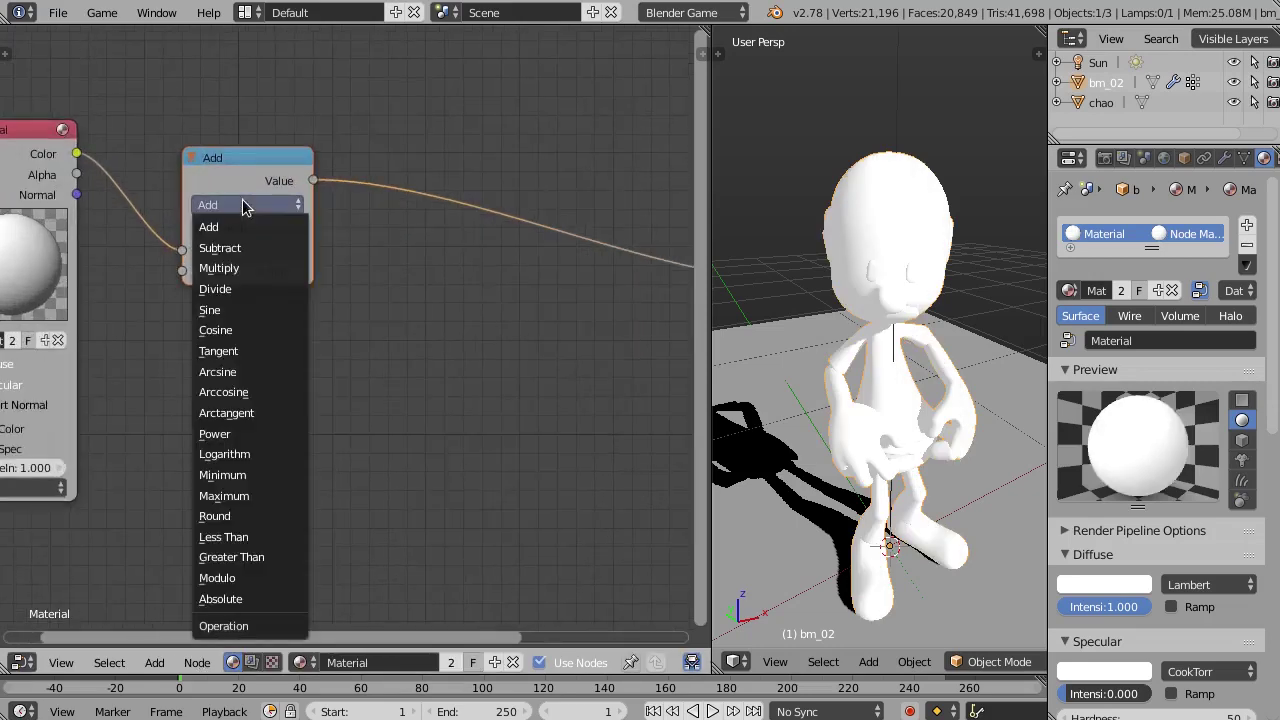
click(258, 566)
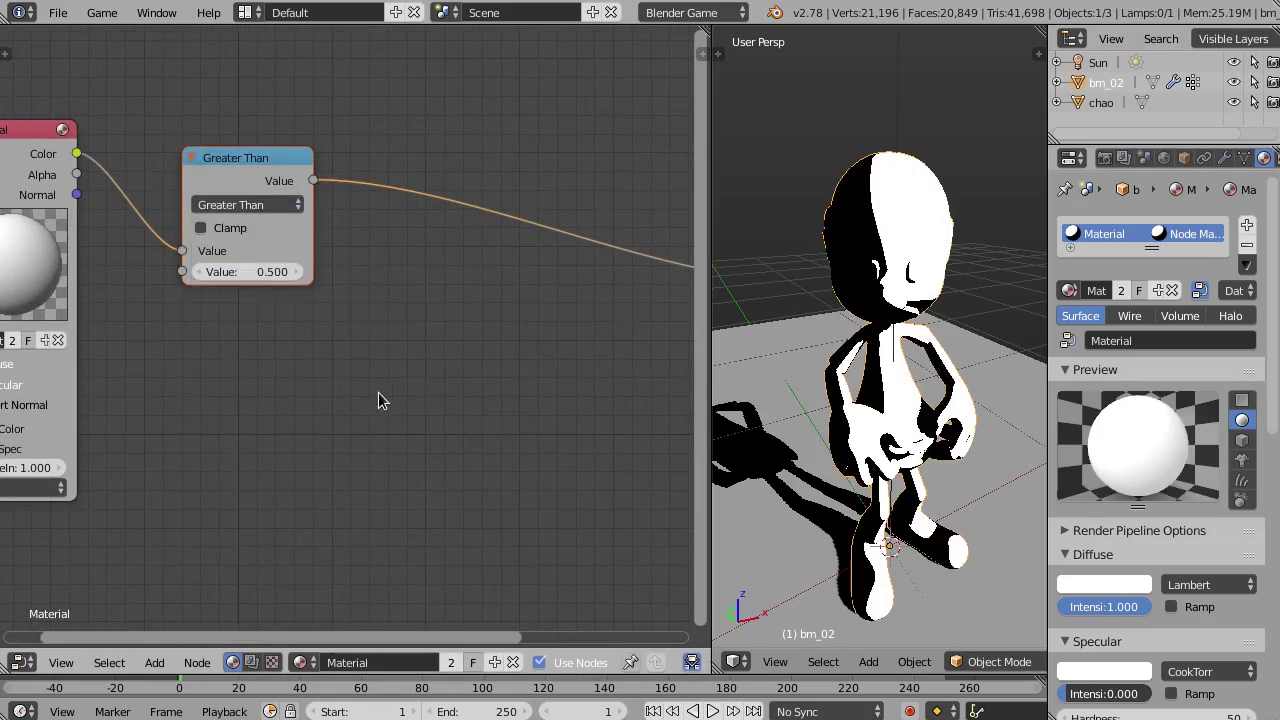
mouse_move(266, 279)
mouse_down()
mouse_move(250, 272)
mouse_move(290, 272)
mouse_move(278, 272)
mouse_up()
click(274, 272)
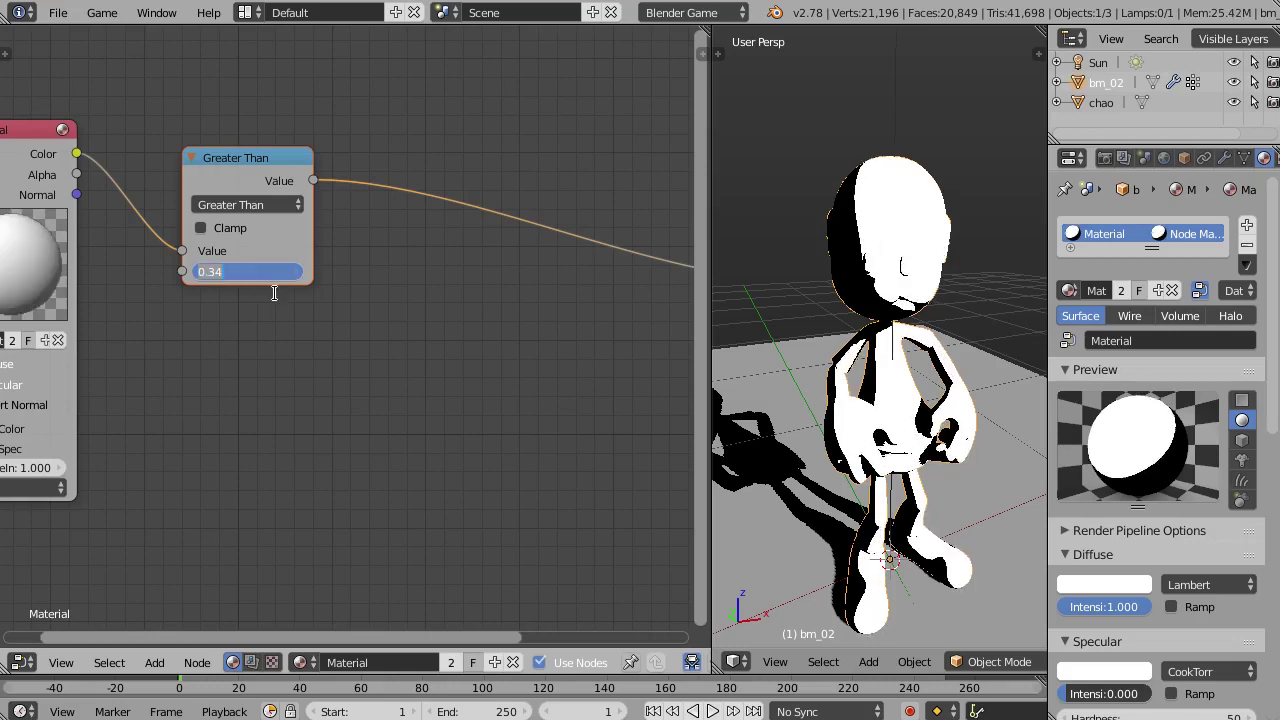
text(.250)
key(Return)
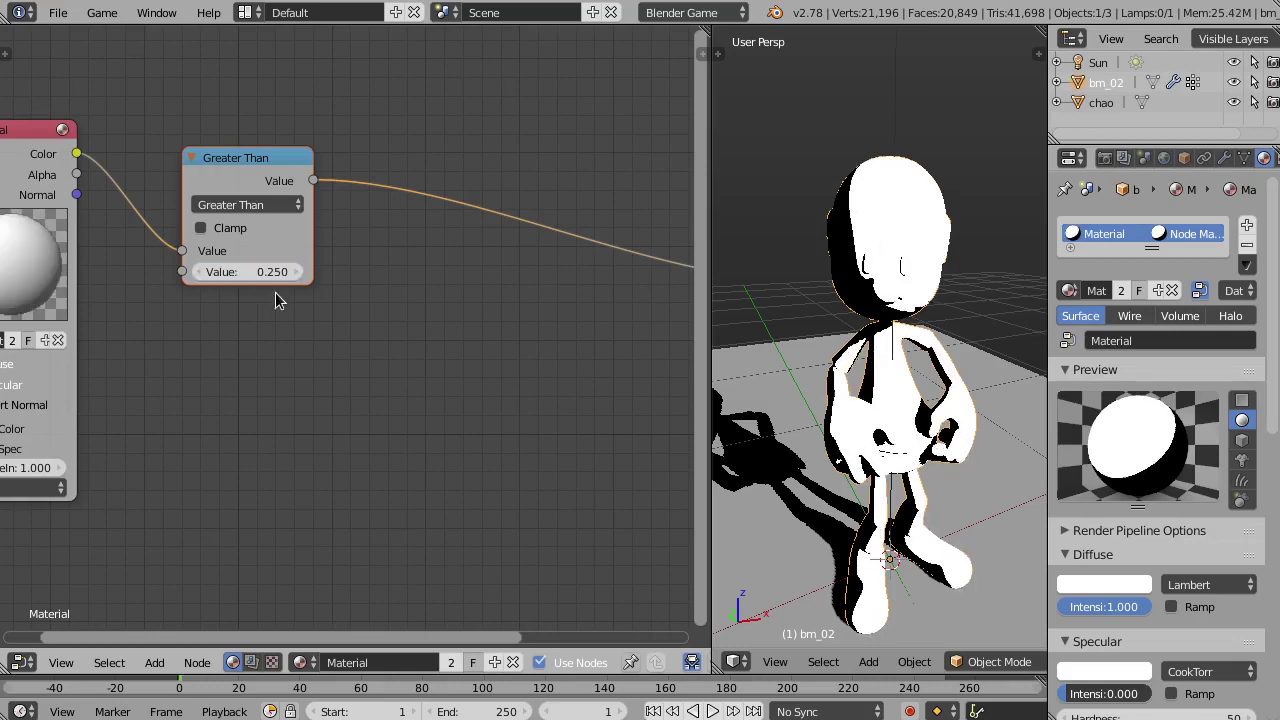
scroll(447, 239, down, 1)
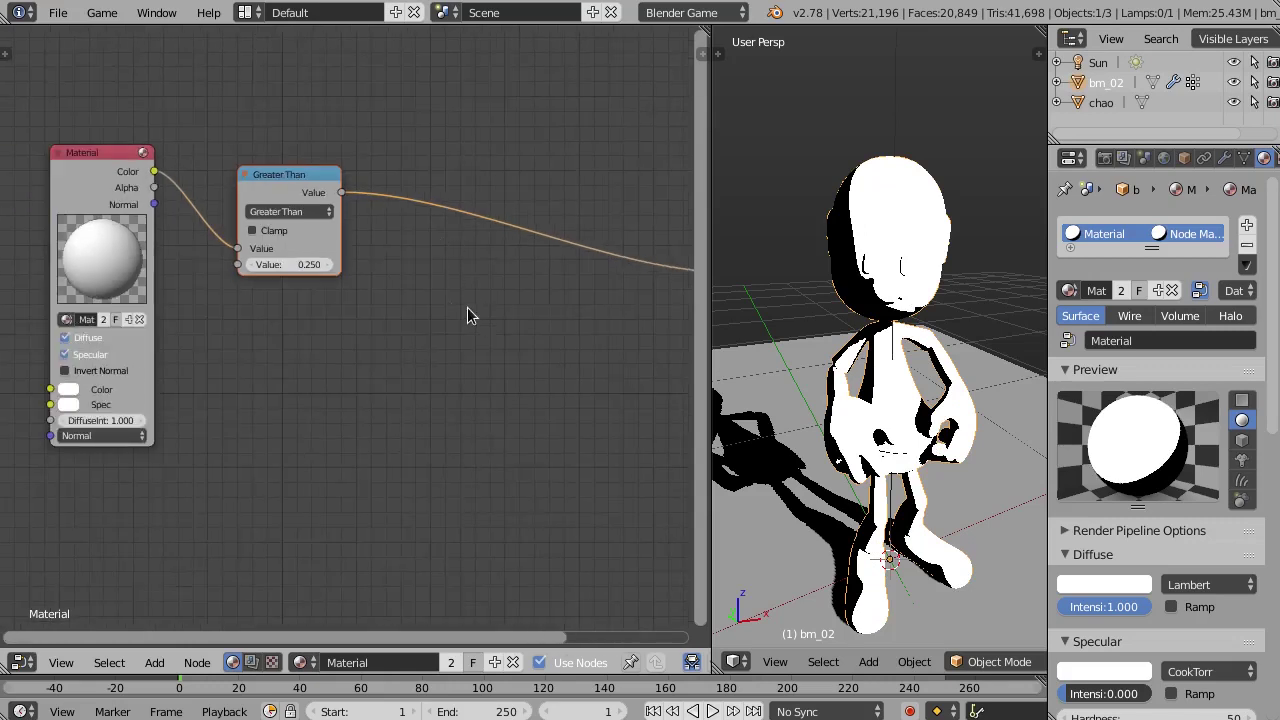
middle_drag(412, 280, 360, 248)
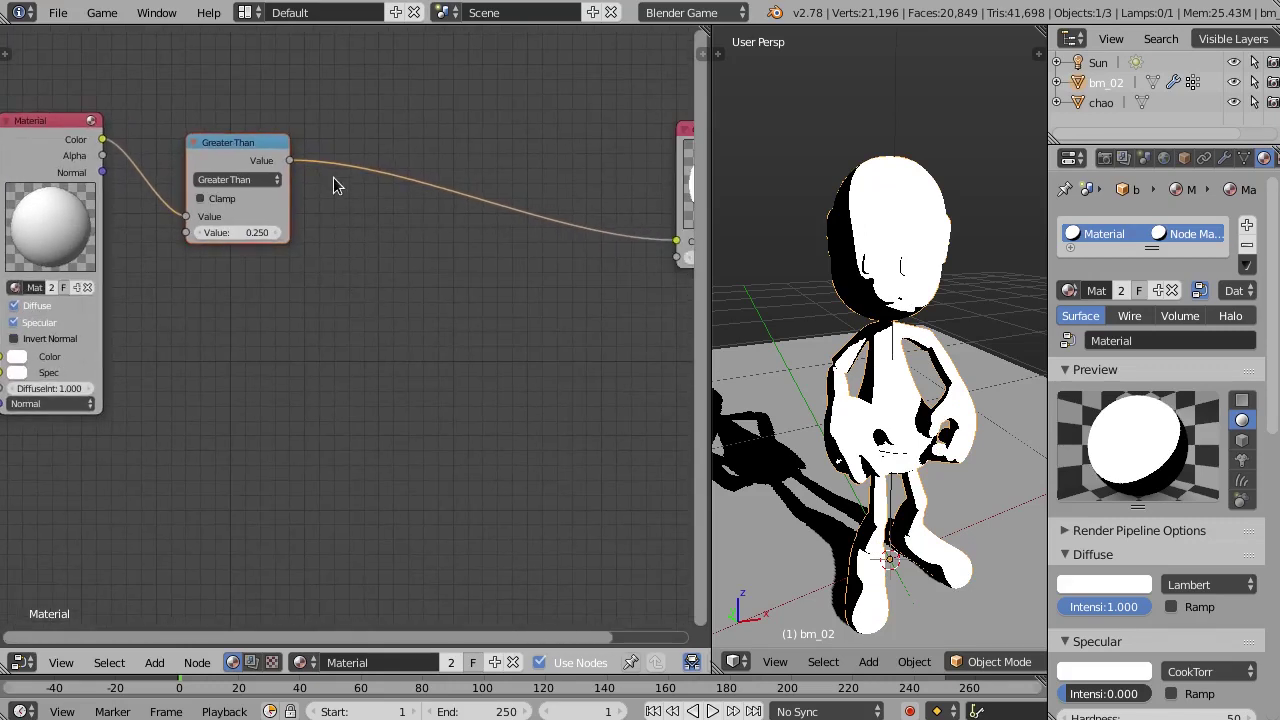
key(shift+a)
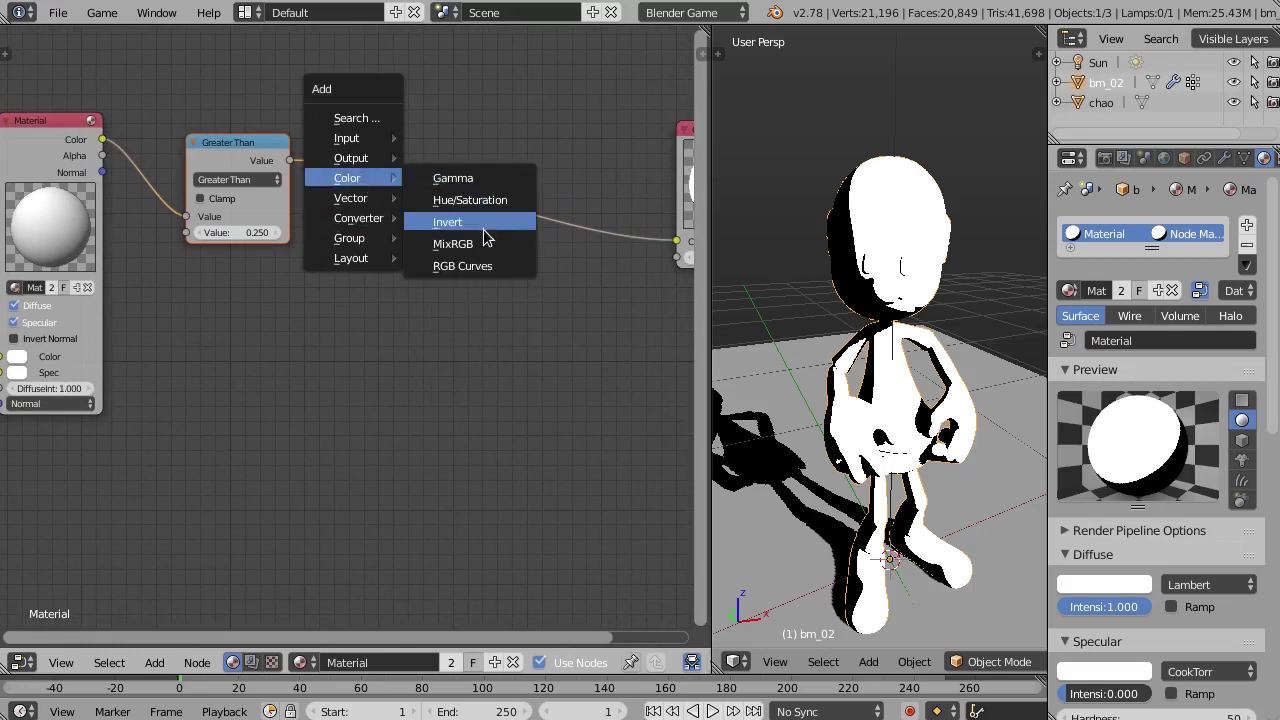
Add a MixRGB node fed by Greater Than, mixing black and near-white colours
click(480, 240)
click(331, 100)
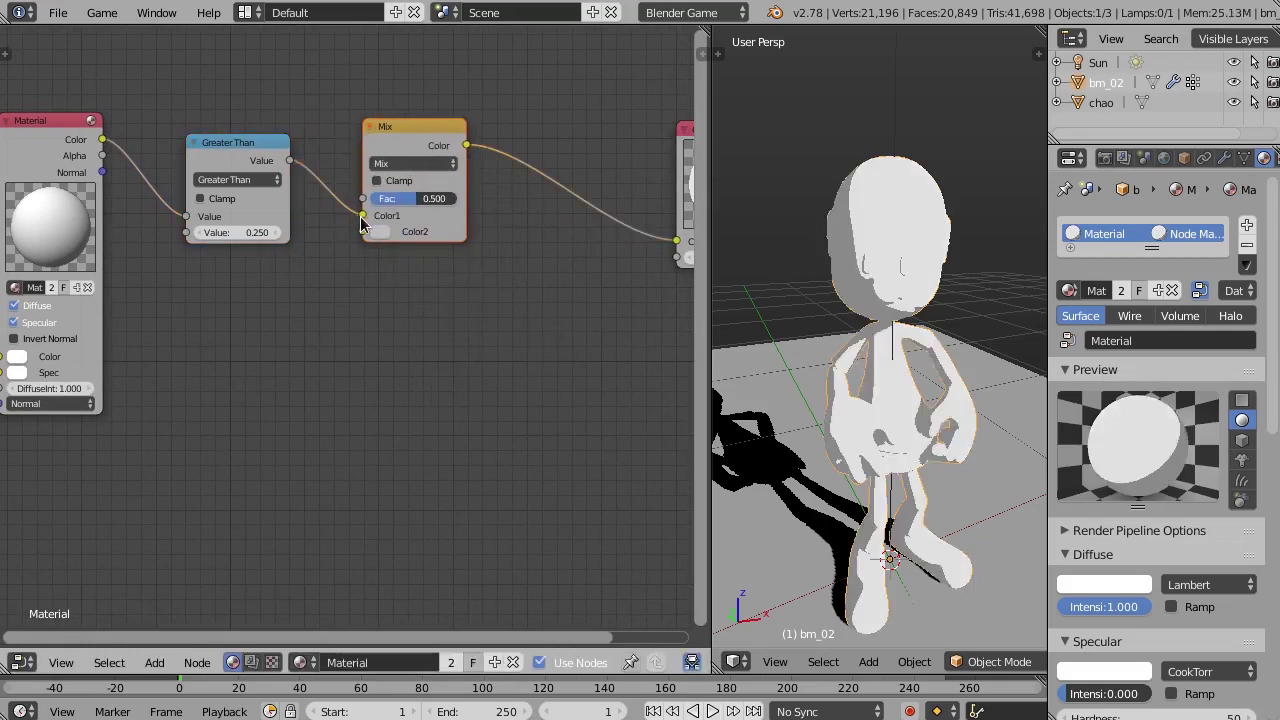
drag(362, 216, 362, 199)
scroll(386, 266, up, 1)
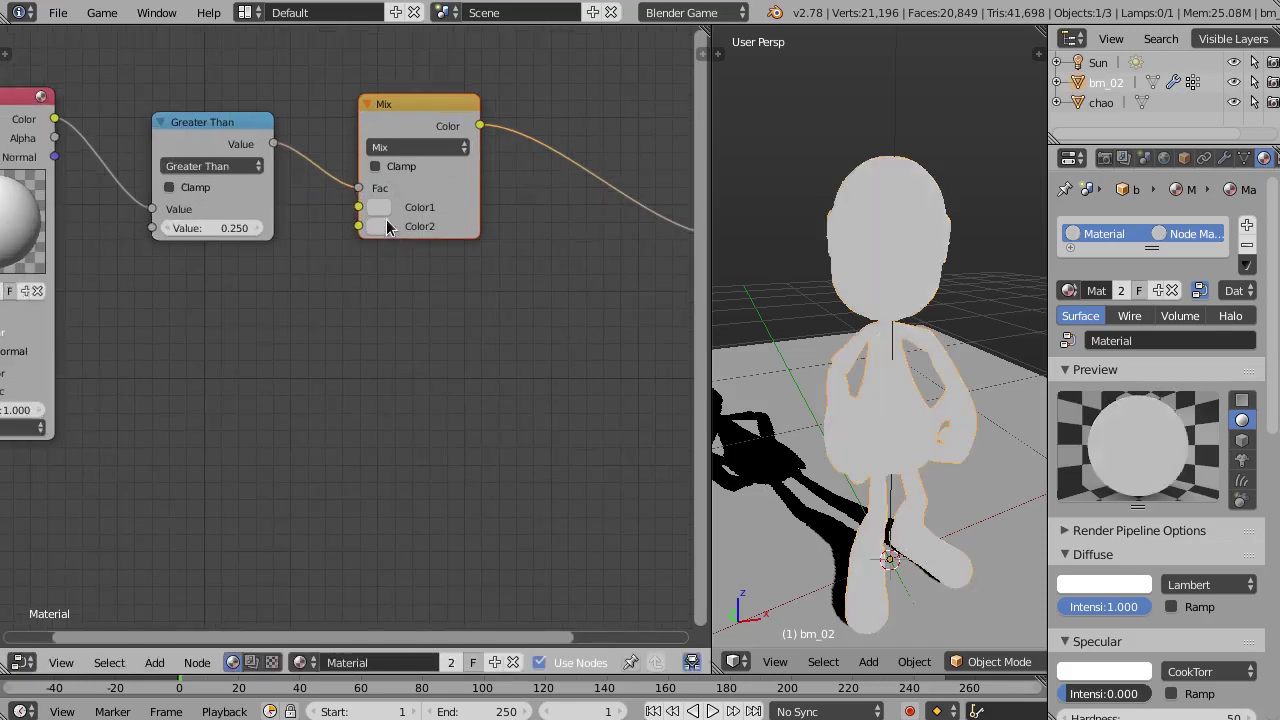
click(380, 208)
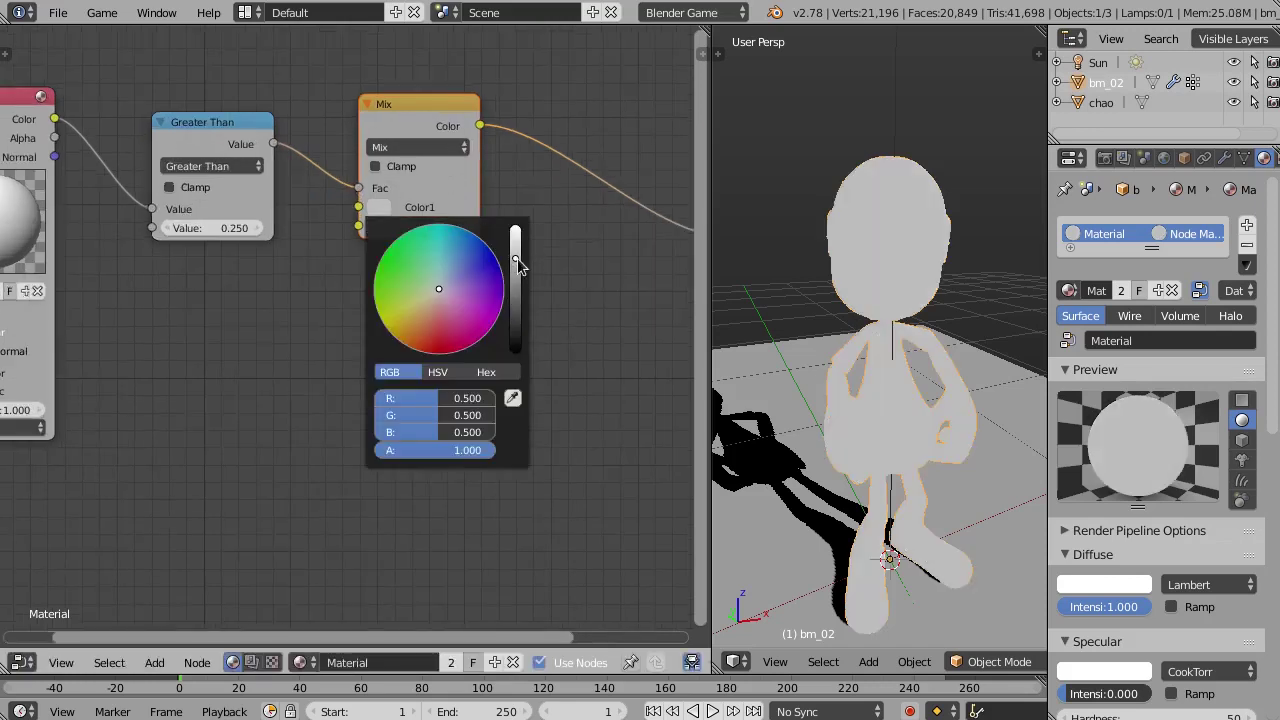
drag(518, 262, 516, 352)
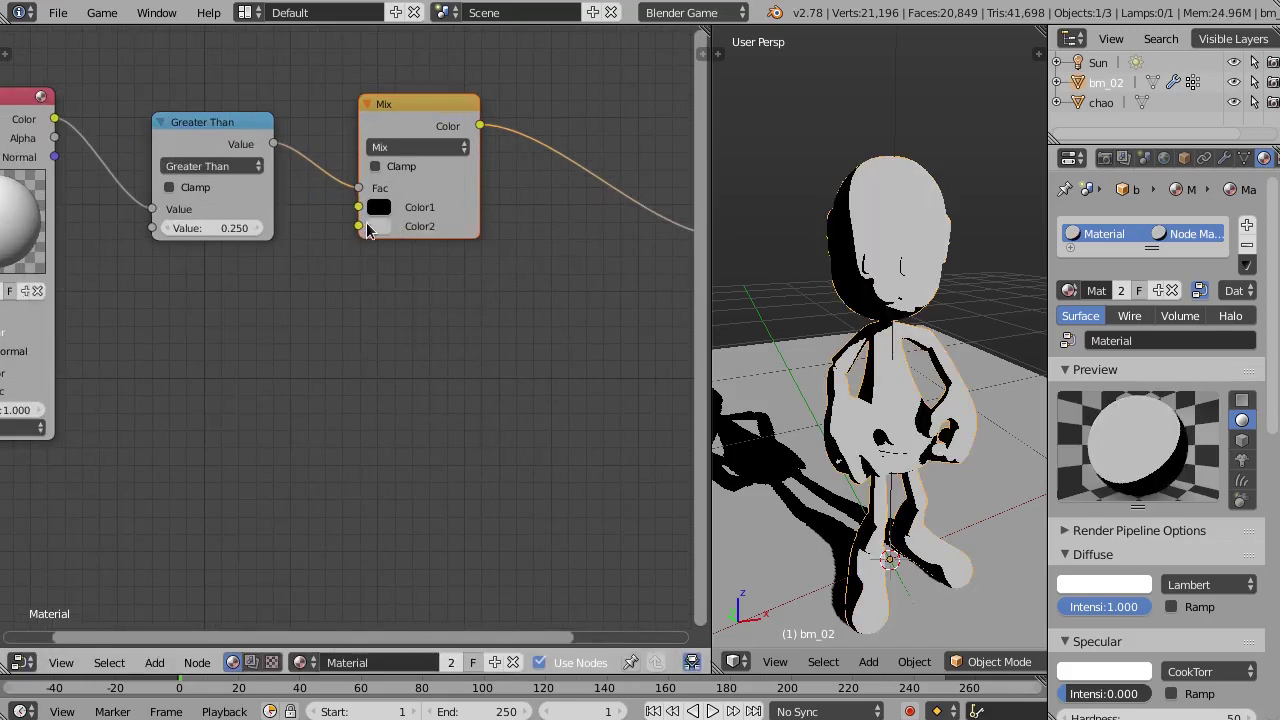
click(380, 226)
drag(516, 285, 515, 252)
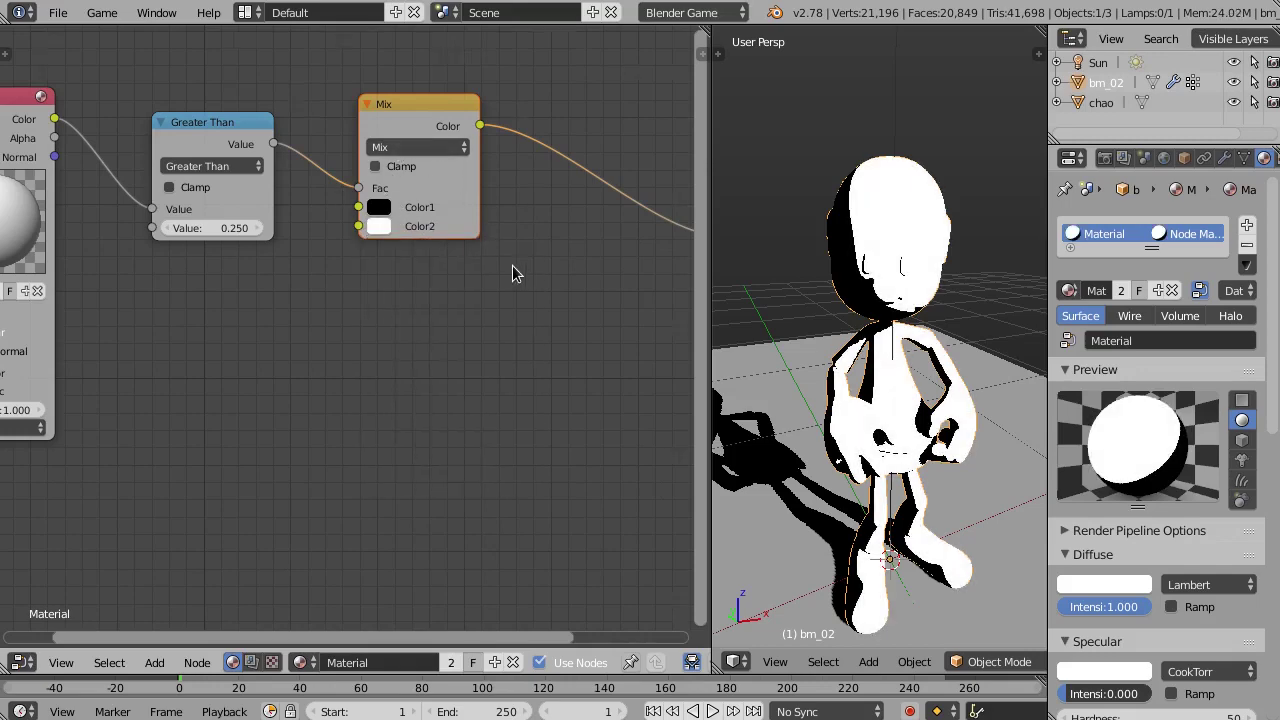
Rearrange the nodes, raising Greater Than and Mix and moving Output right
scroll(512, 273, down, 1)
middle_drag(549, 289, 435, 232)
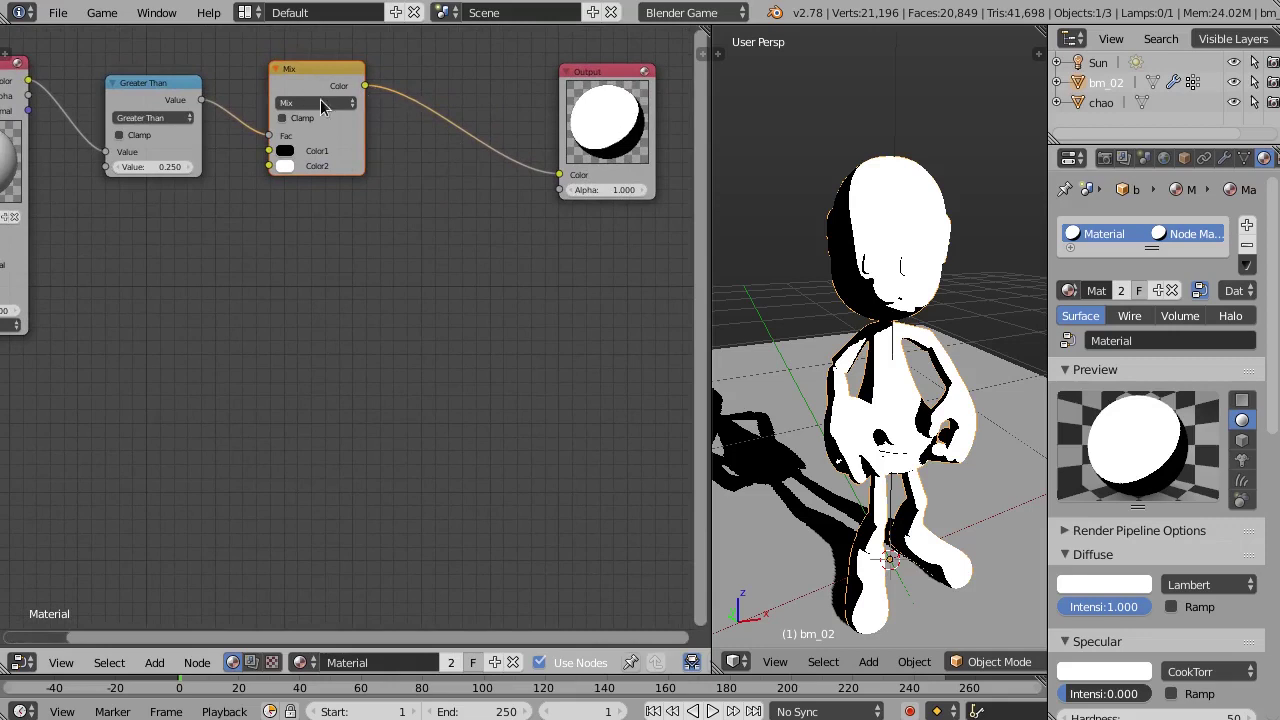
scroll(475, 189, down, 2)
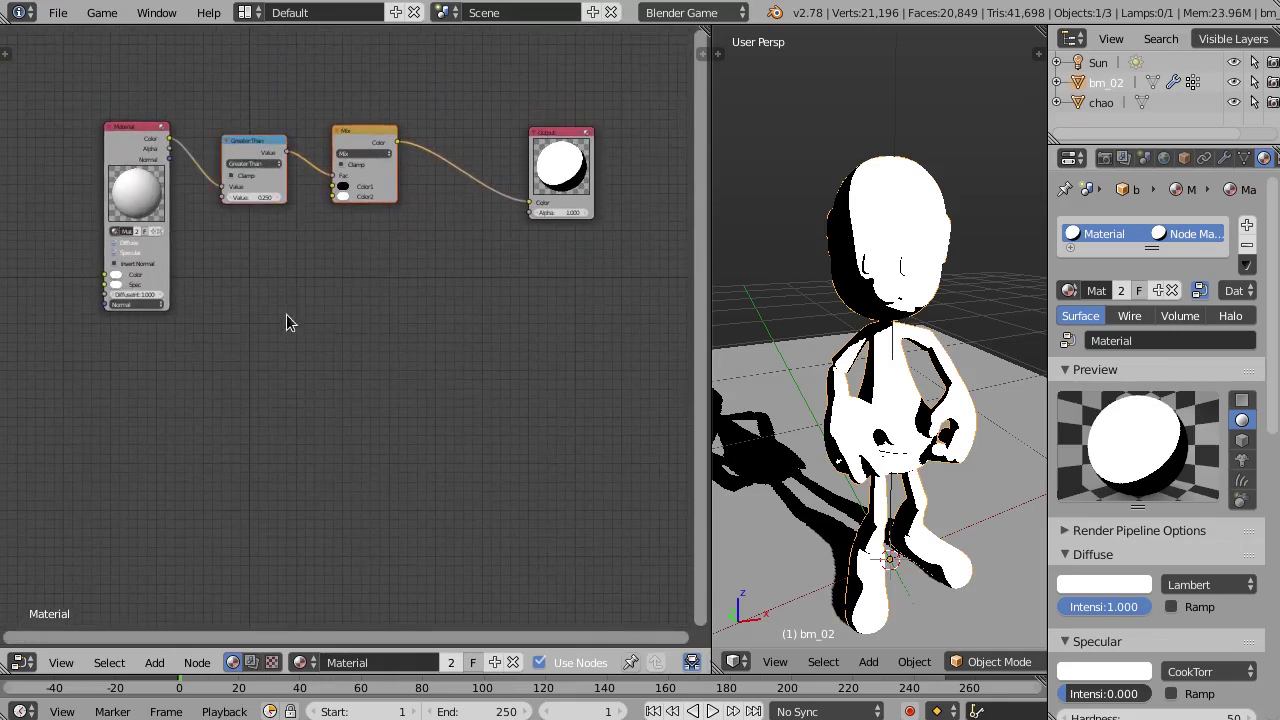
key(g)
click(365, 231)
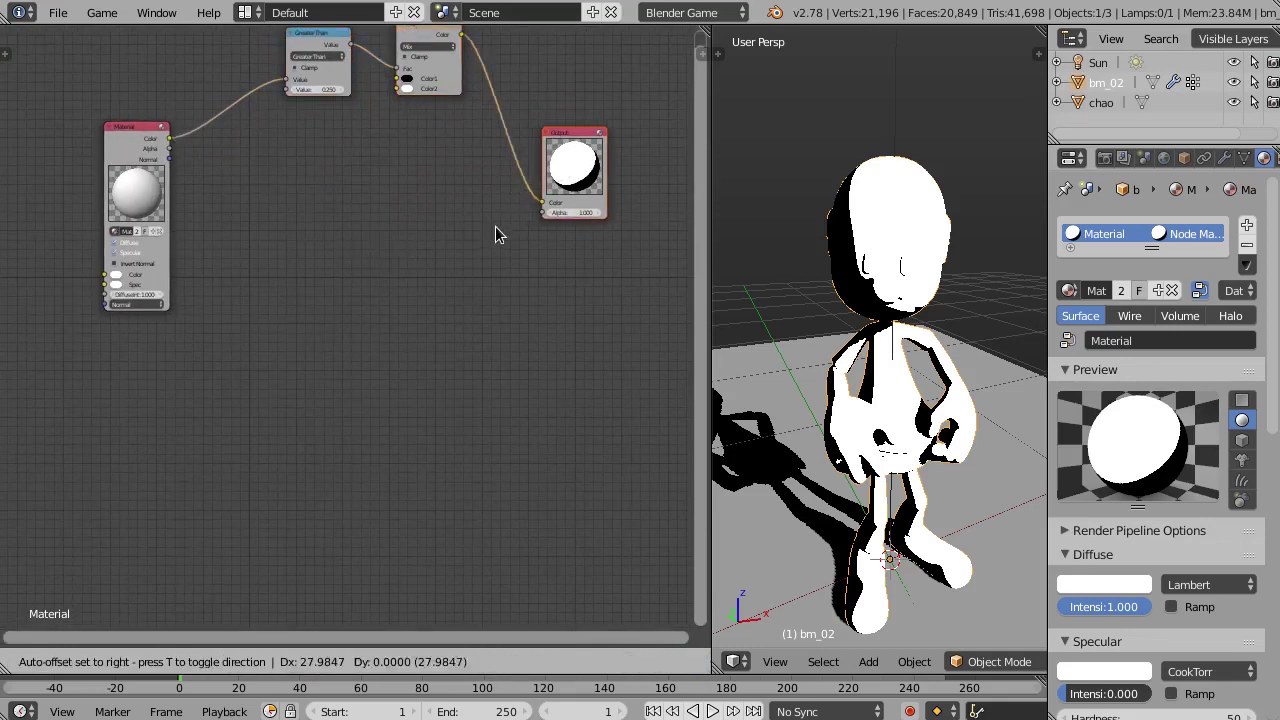
key(g)
click(271, 243)
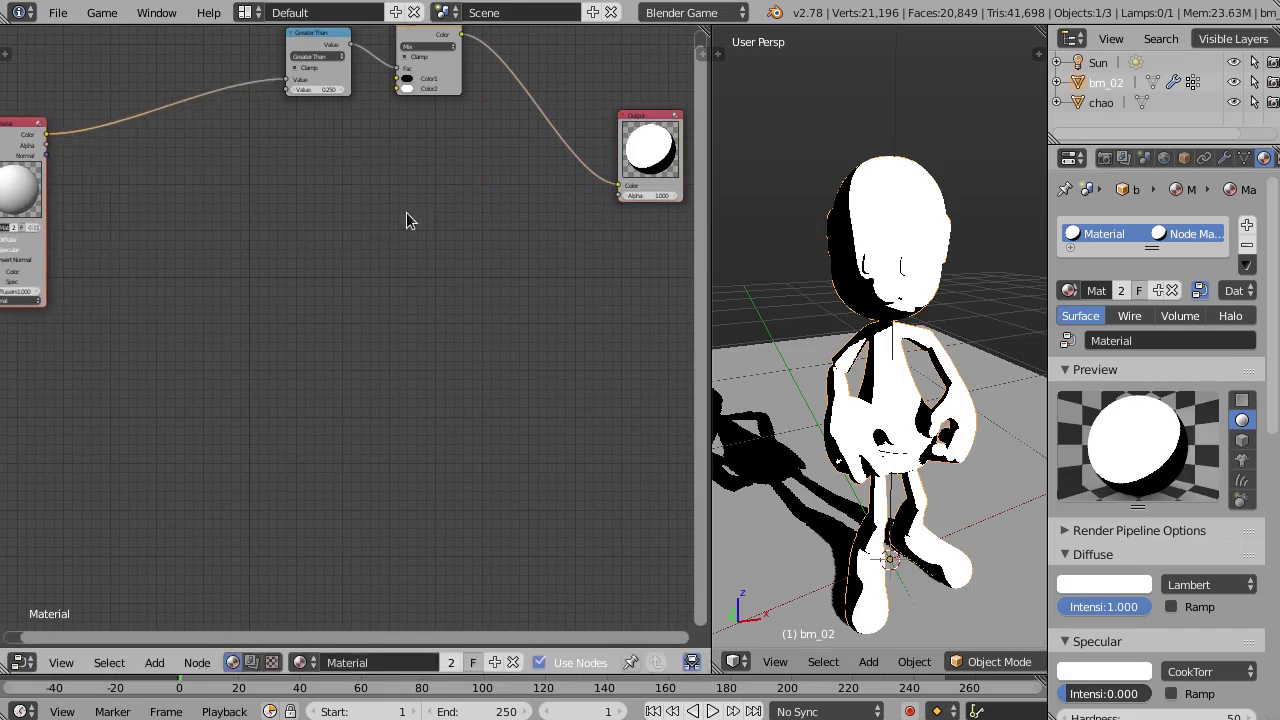
mouse_move(286, 226)
middle_down()
mouse_move(324, 232)
mouse_move(308, 243)
middle_up()
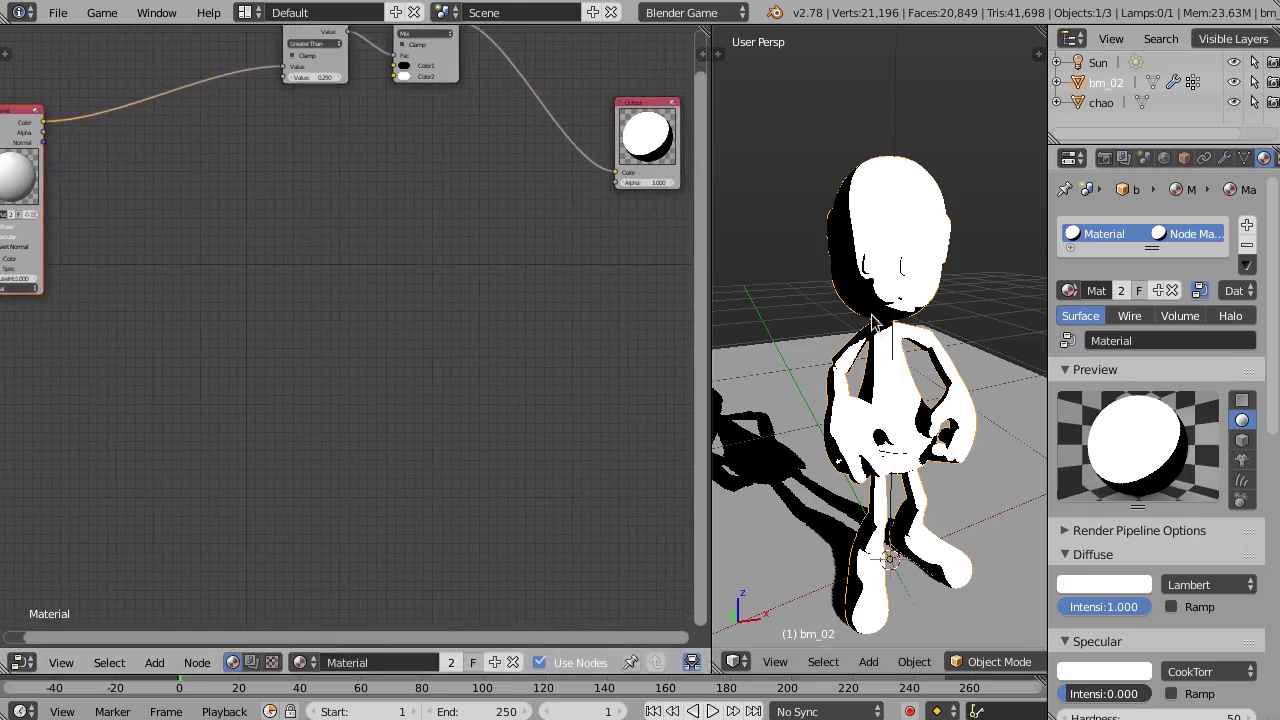
middle_drag(433, 283, 320, 276)
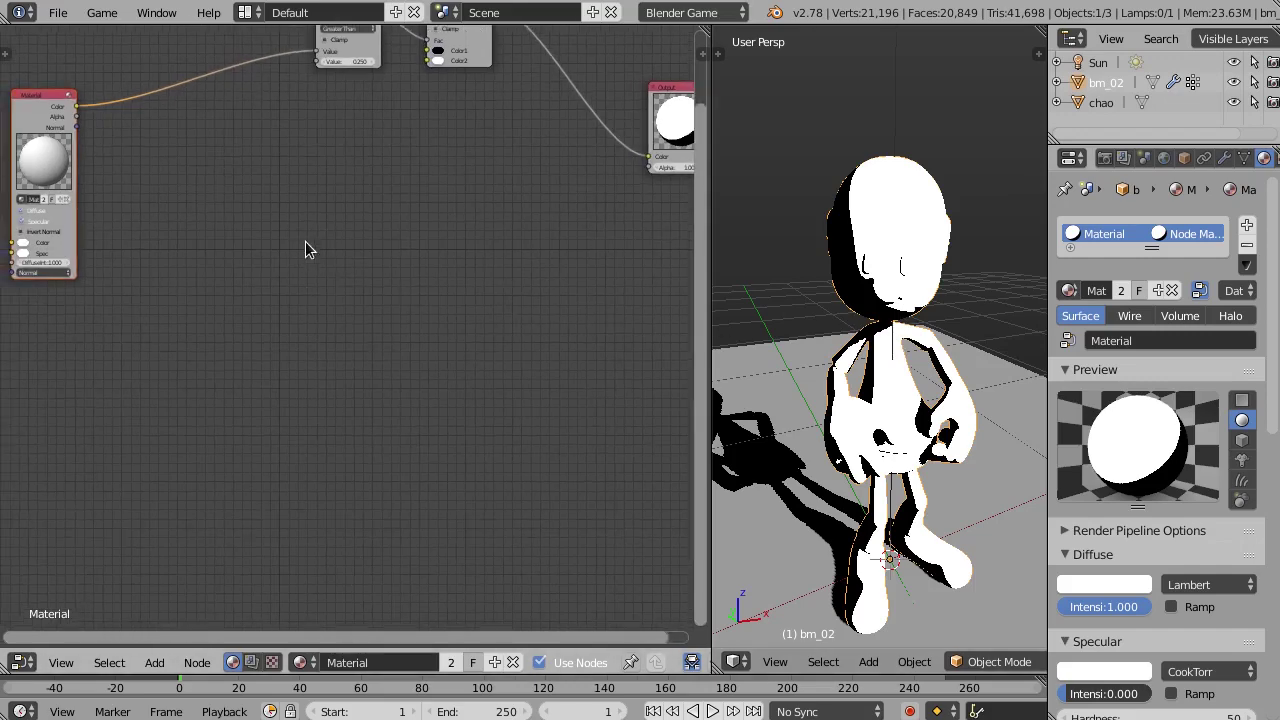
key(shift+a)
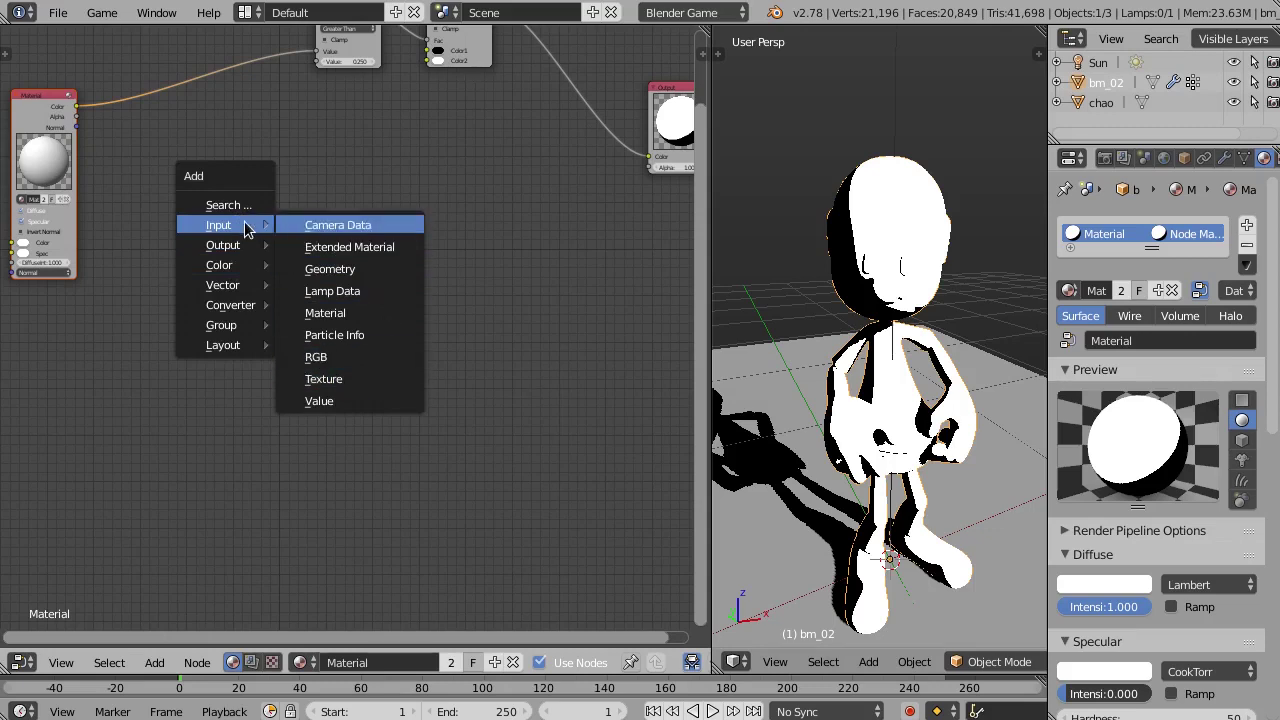
Add an Image Texture node and load the sombra0 image into it
click(358, 377)
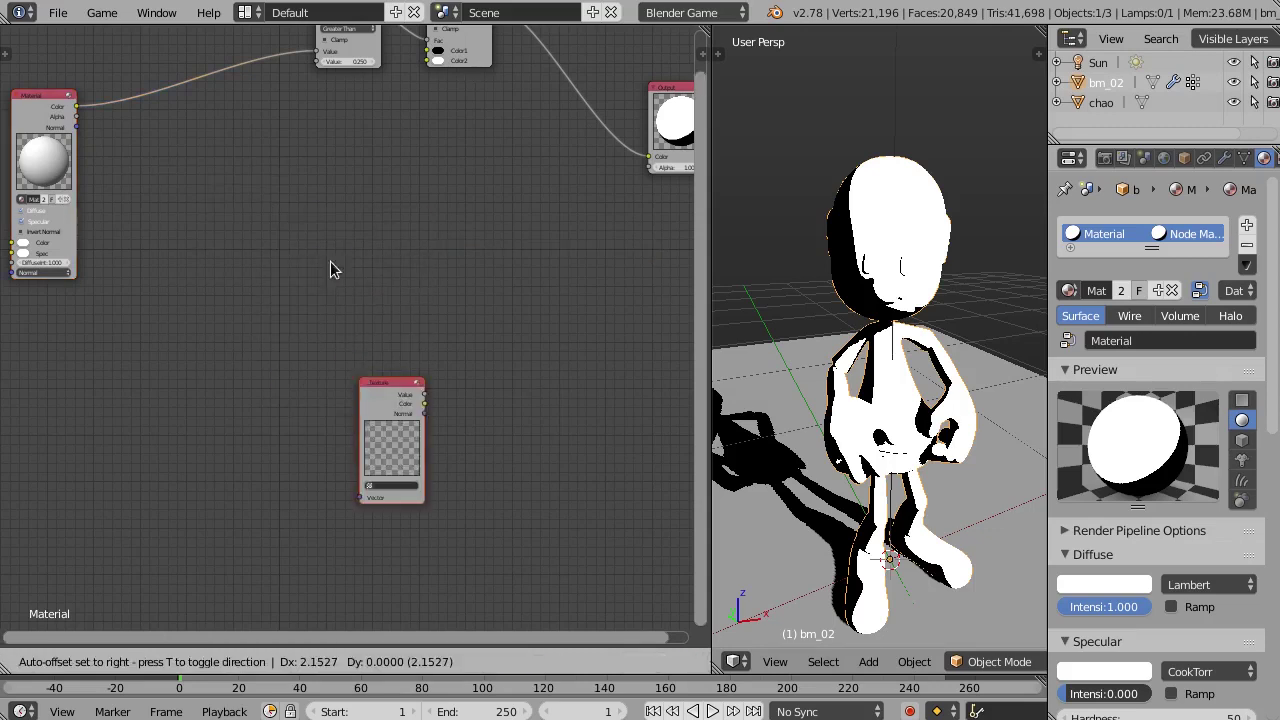
click(238, 181)
scroll(277, 288, up, 1)
click(275, 284)
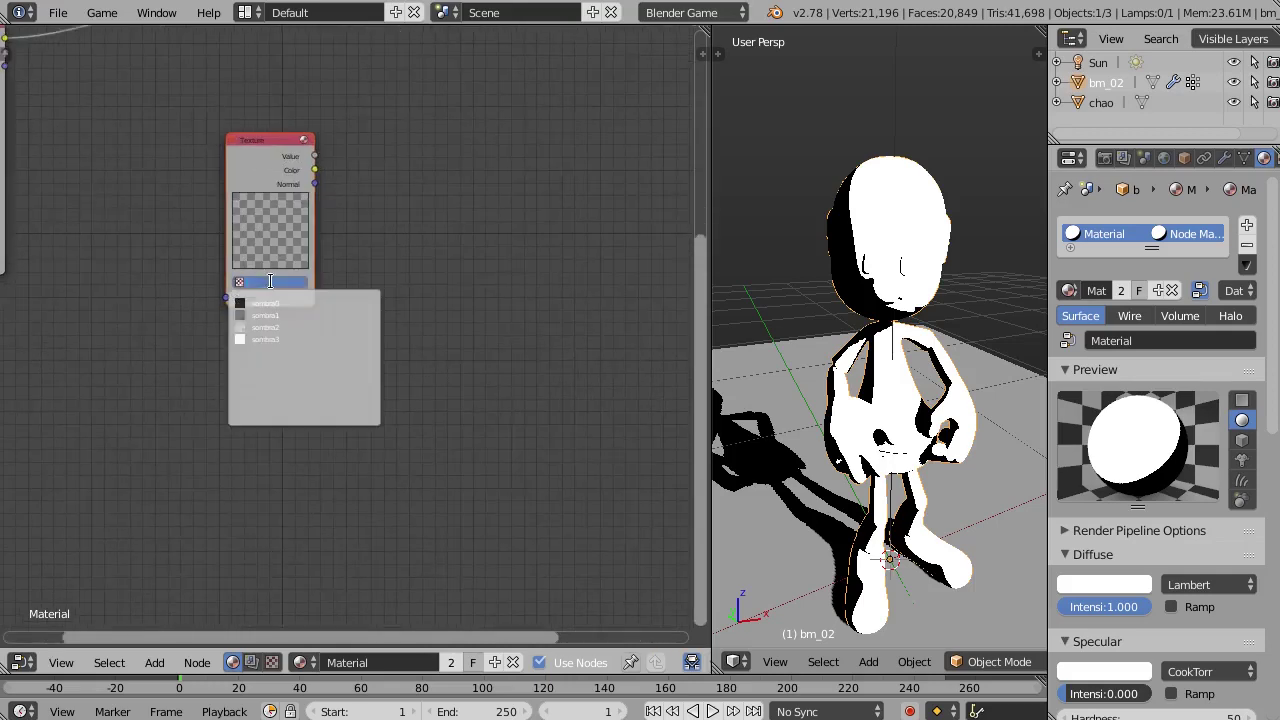
click(285, 304)
scroll(279, 287, up, 2)
scroll(277, 284, up, 1)
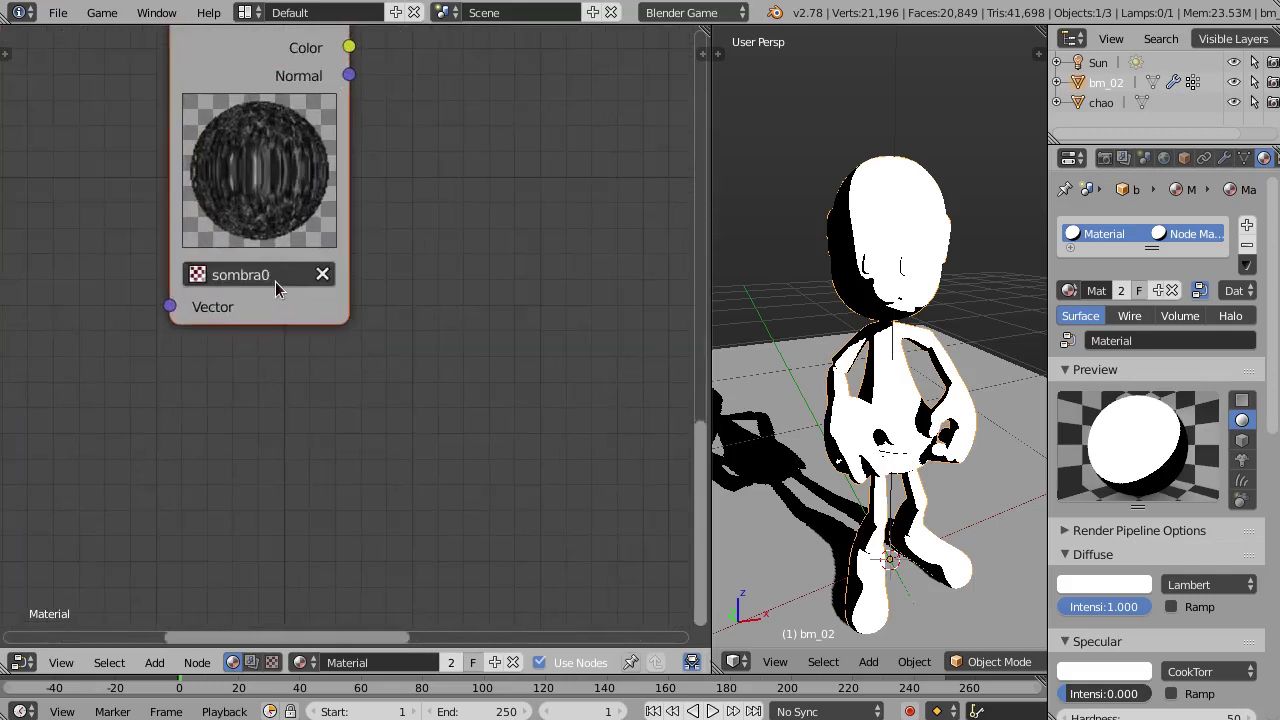
scroll(272, 274, down, 2)
scroll(277, 222, down, 1)
Label the node sombra0, collapse it to its header and widen it
key(n)
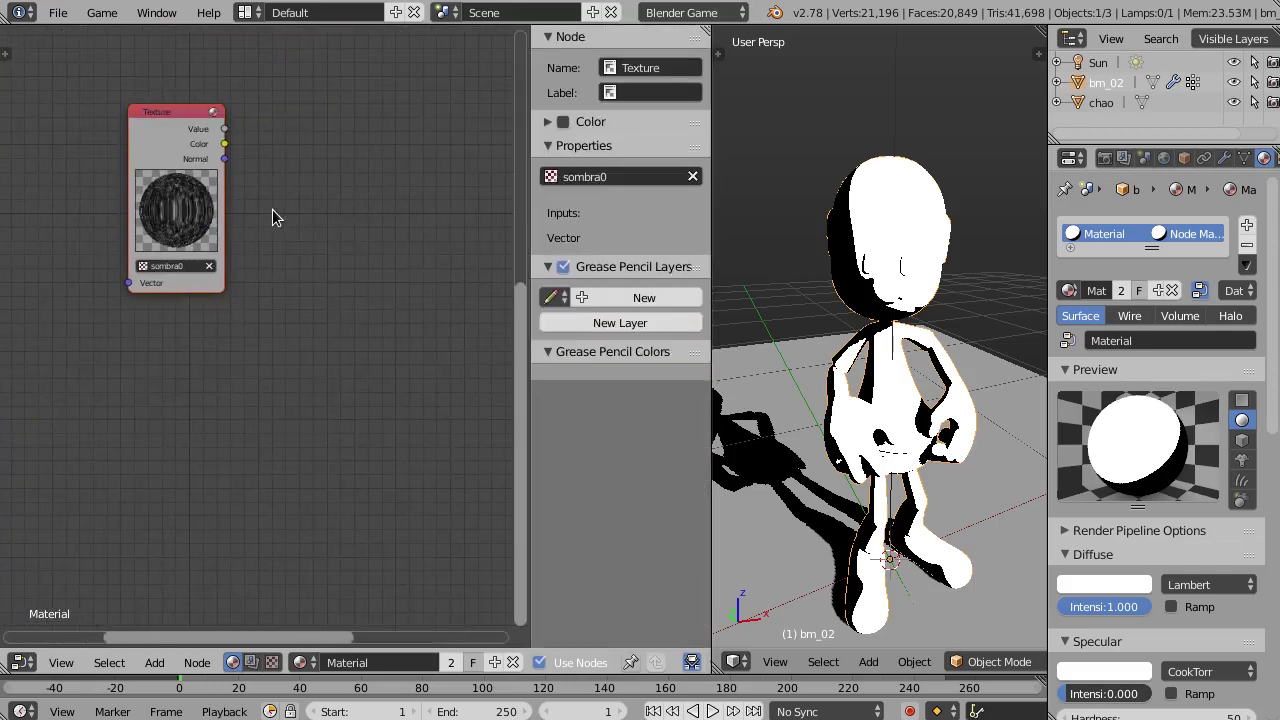
click(646, 93)
text(sombra0)
key(Return)
key(h)
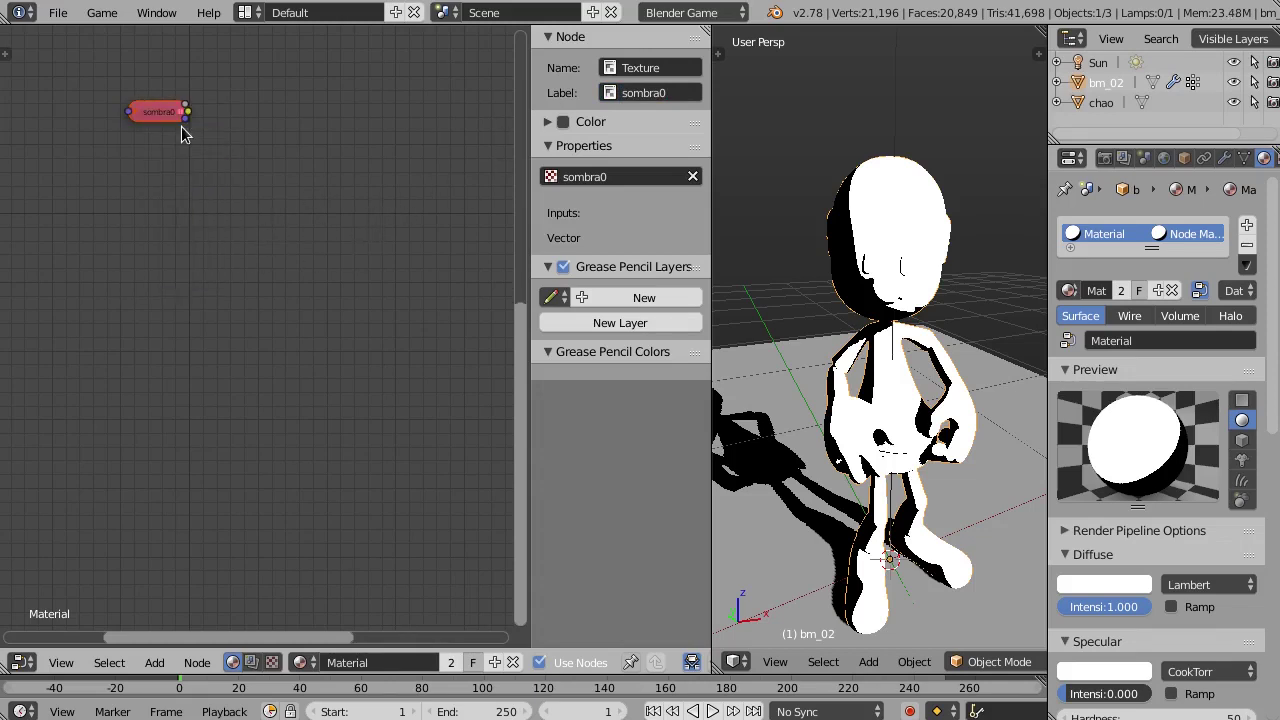
drag(187, 112, 231, 107)
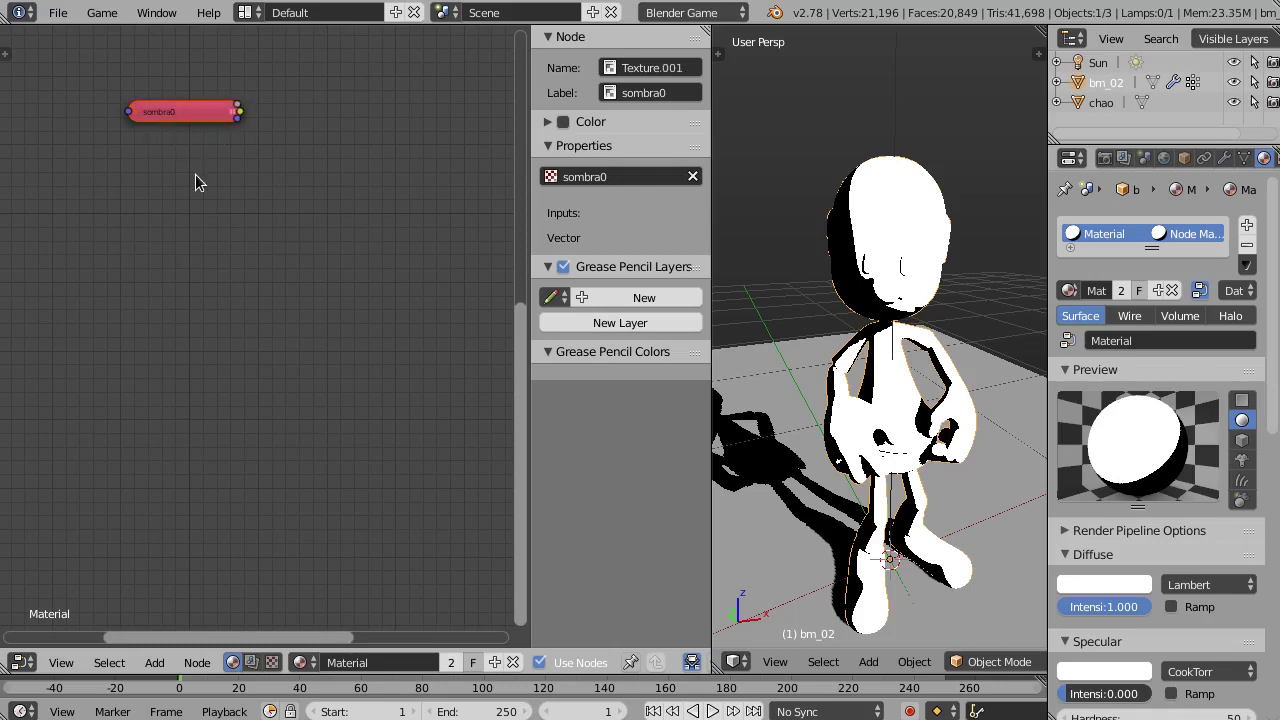
Make three evenly spaced copies of the collapsed sombra0 node stacked below it
key(shift+d)
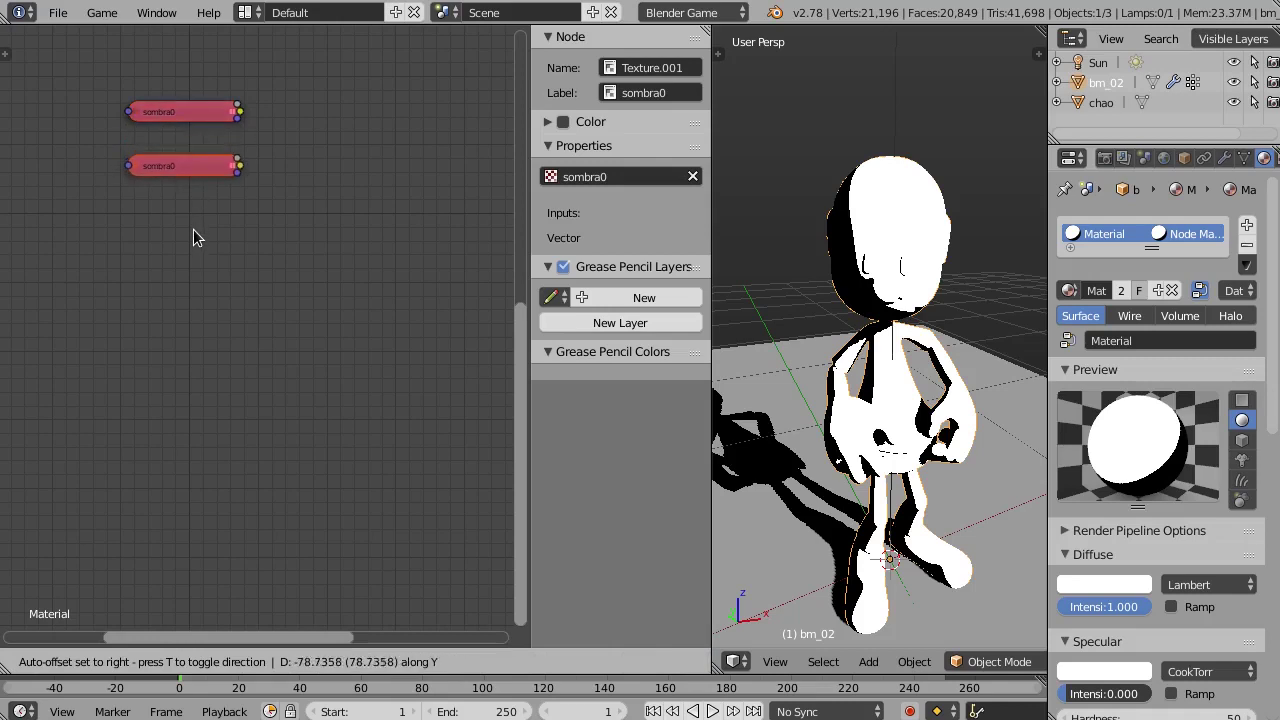
click(186, 227)
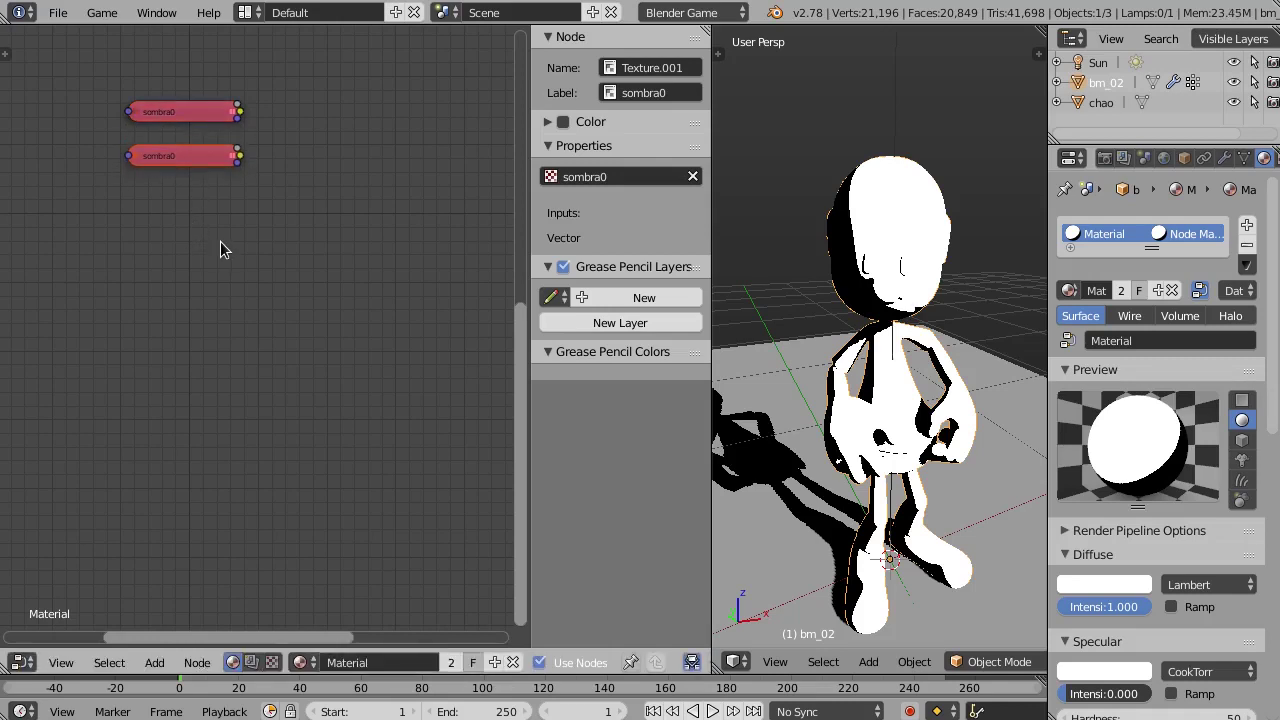
key(shift+r)
key(shift+r)
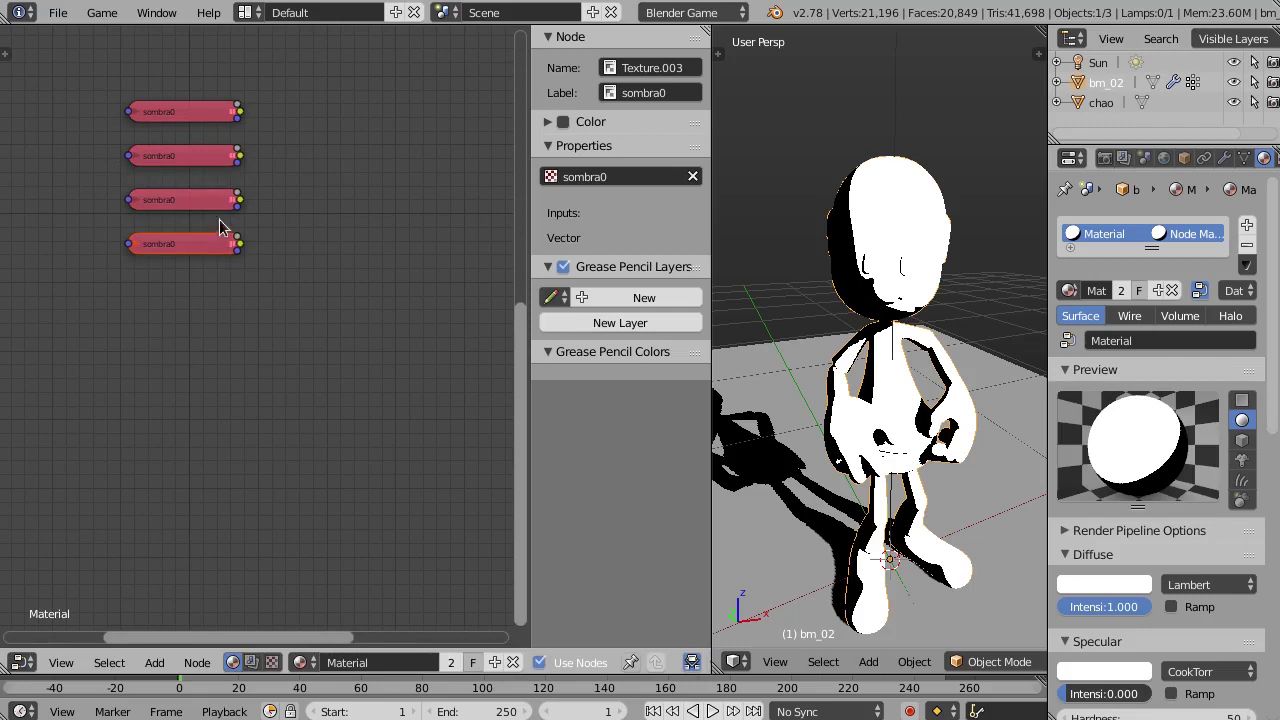
scroll(194, 219, up, 1)
Label the second texture node sombra1 and assign it the sombra1 image
click(186, 151)
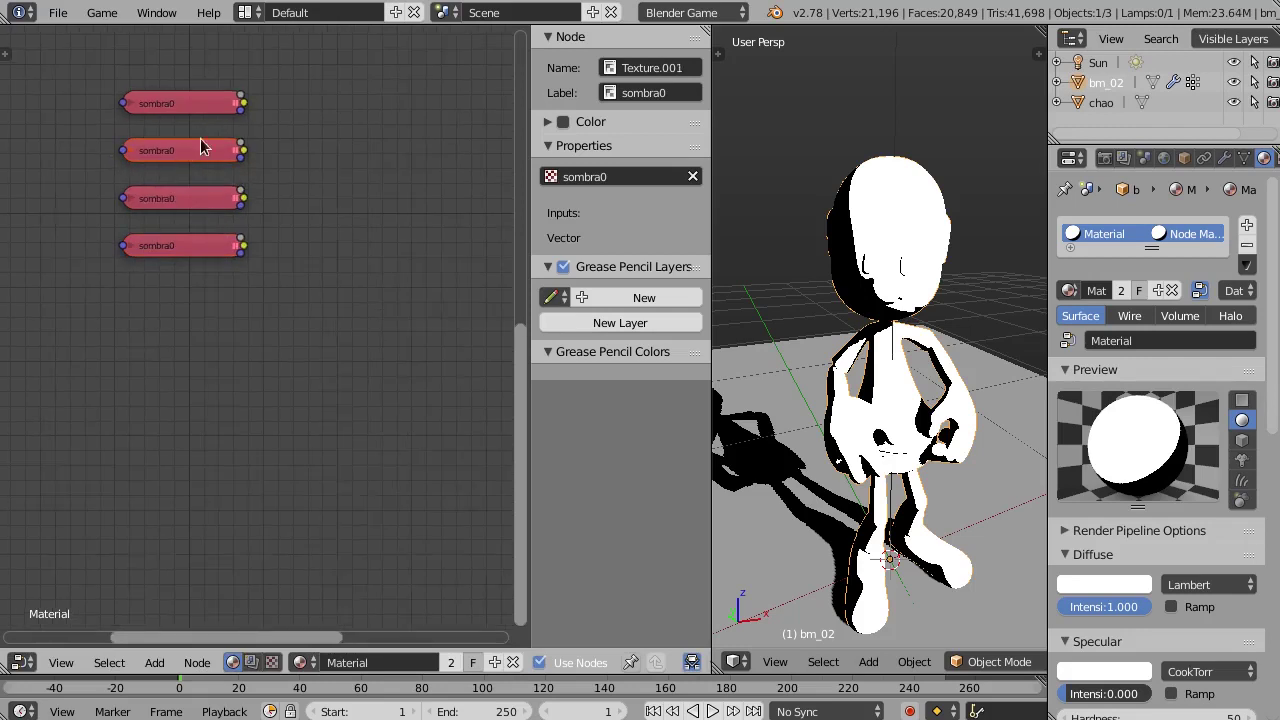
click(670, 92)
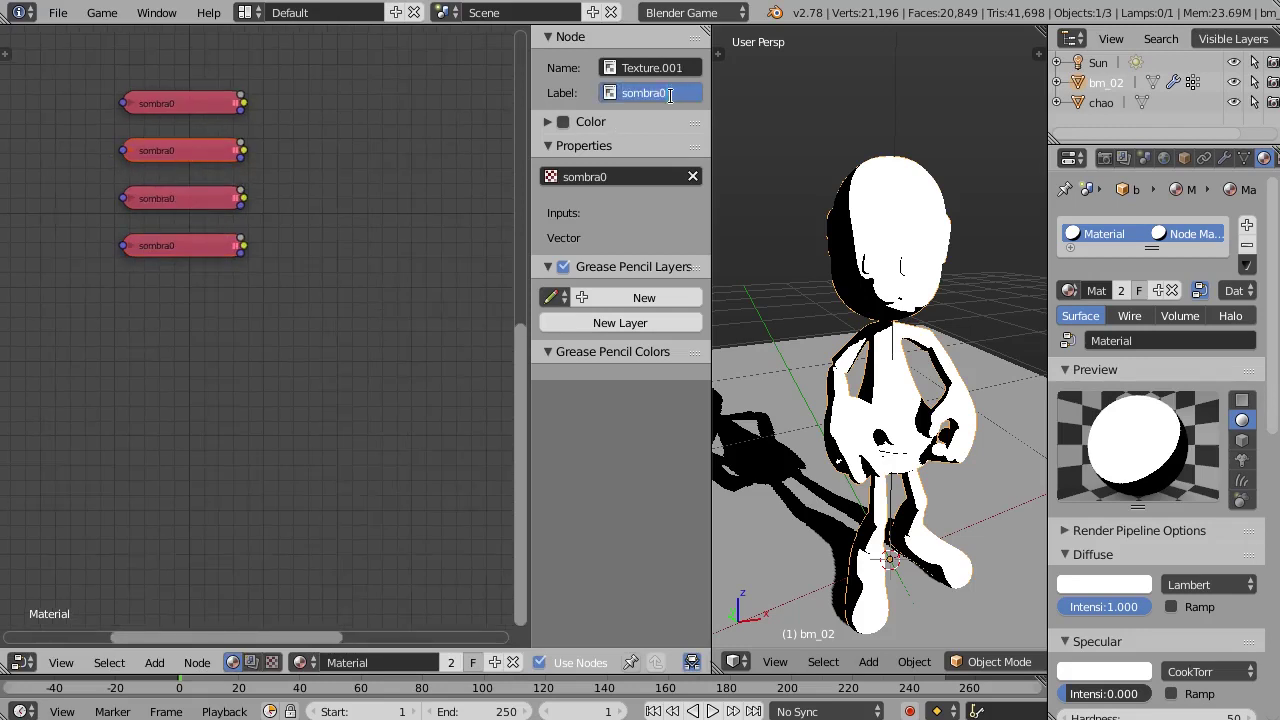
text(1)
key(Return)
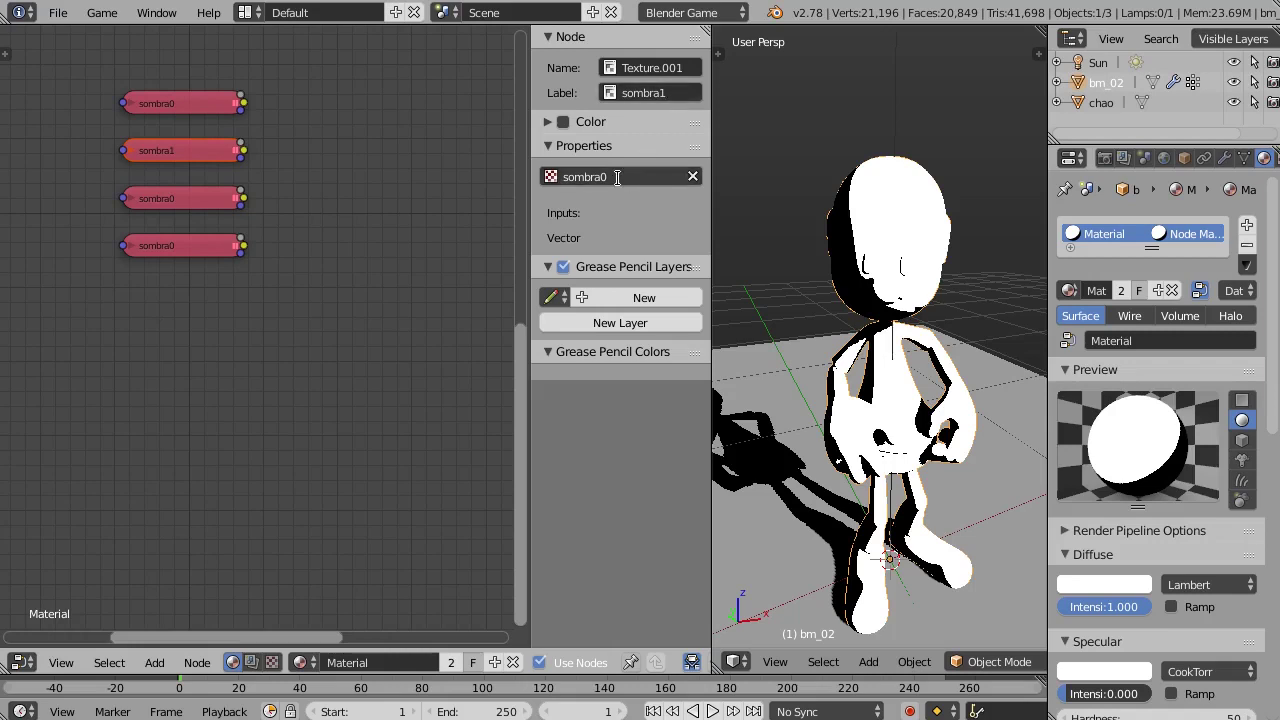
click(620, 177)
click(600, 226)
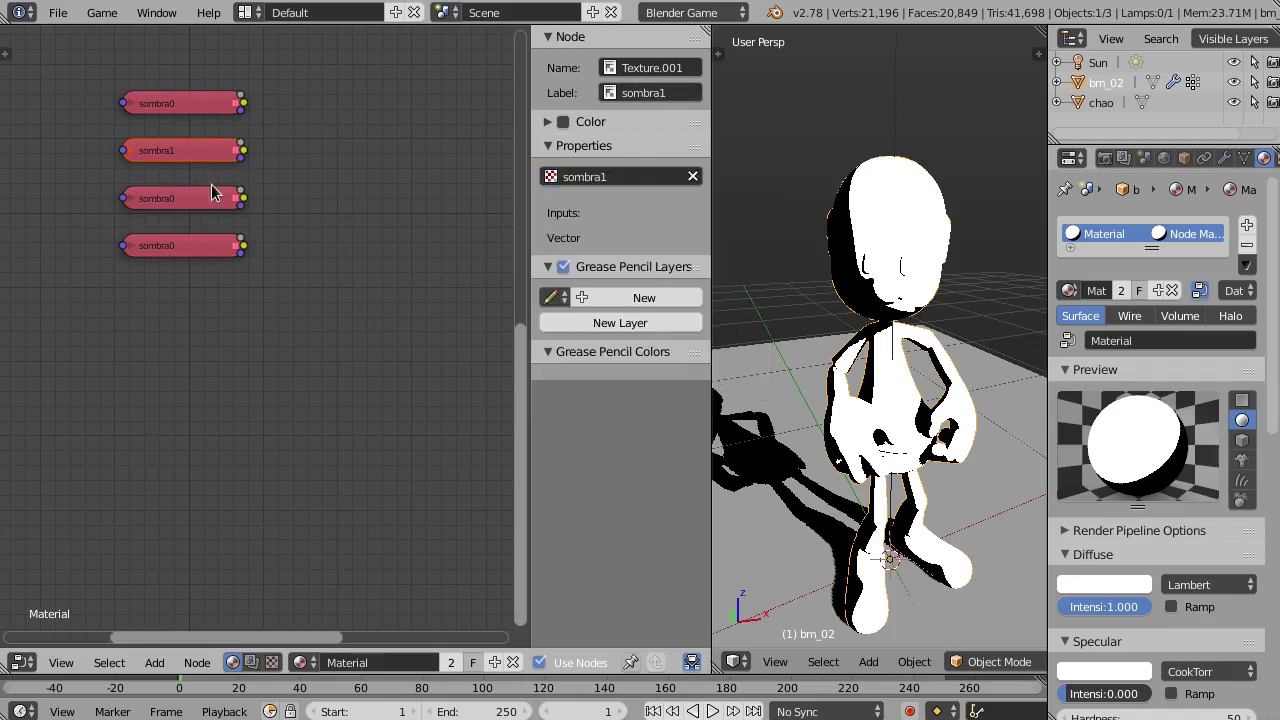
Label the third texture node sombra2 and assign it the sombra2 image
click(212, 195)
click(641, 96)
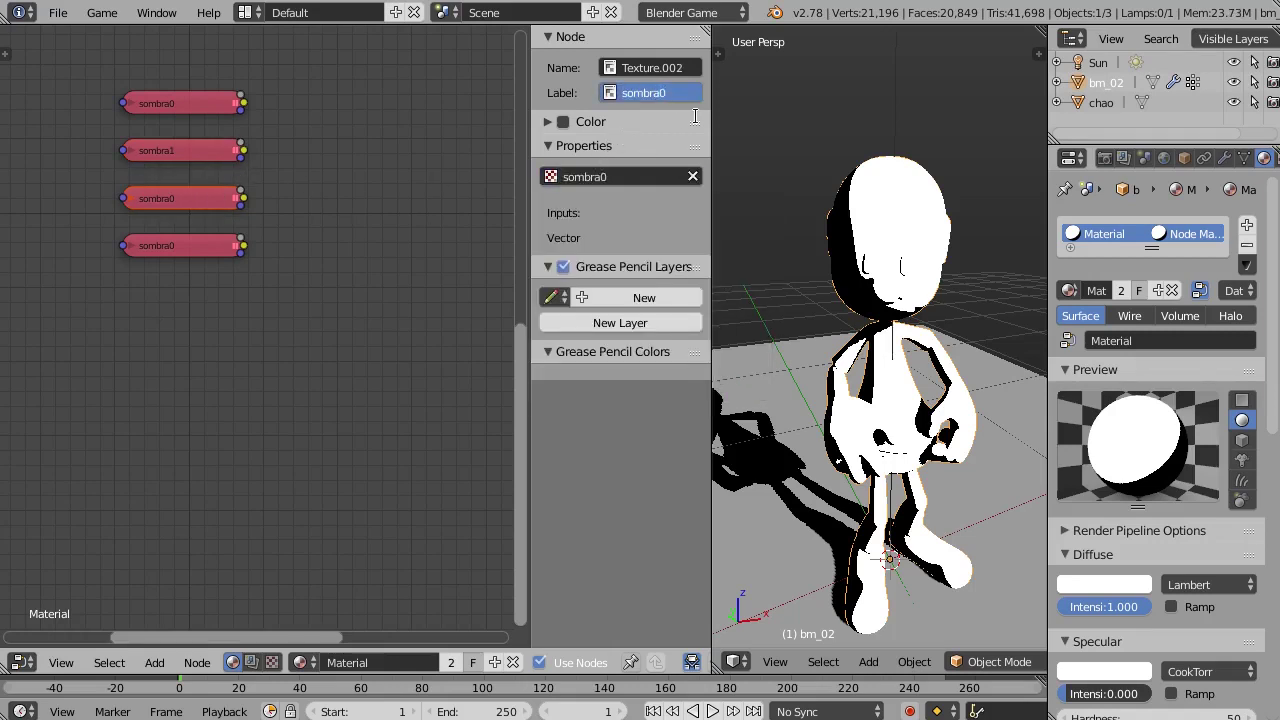
text(2)
key(Return)
click(551, 176)
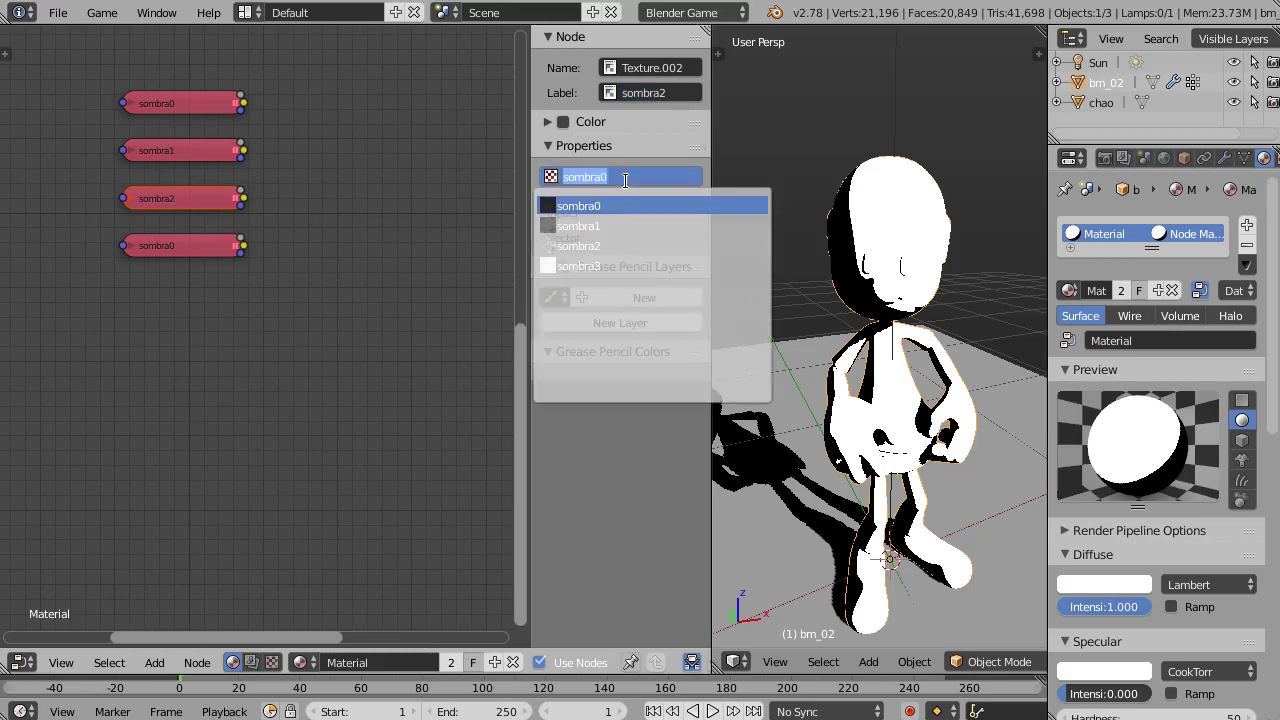
click(597, 248)
Assign the sombra3 image to the fourth texture node and label it sombra3
click(187, 250)
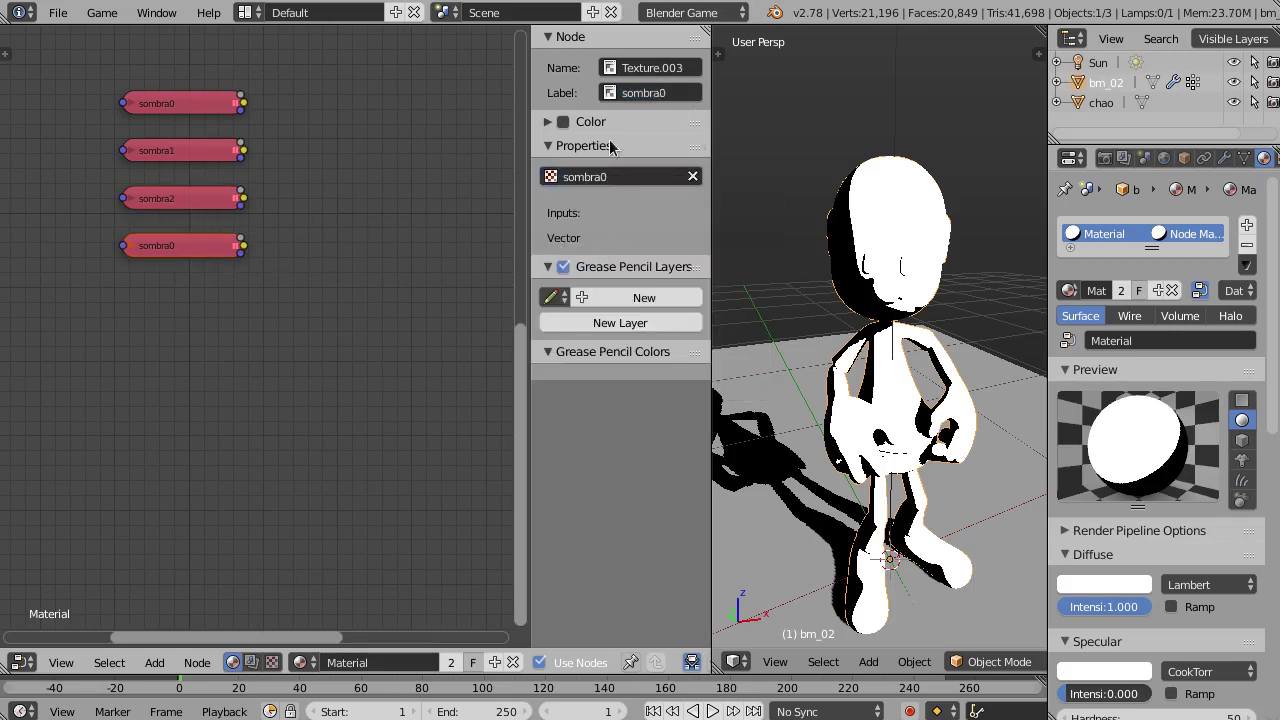
click(551, 176)
click(600, 255)
click(676, 92)
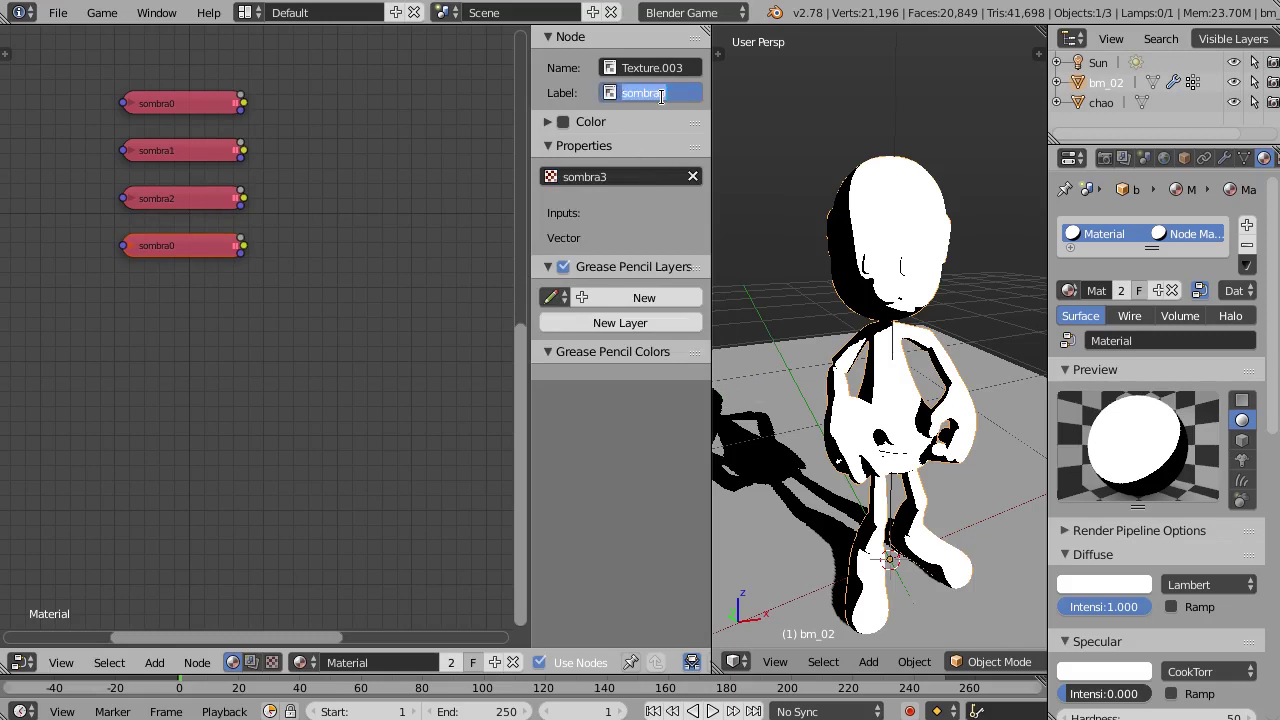
text(sombra3)
key(Return)
Move the four sombra texture nodes rightward toward the Material node
scroll(167, 155, down, 2)
middle_drag(263, 271, 222, 235)
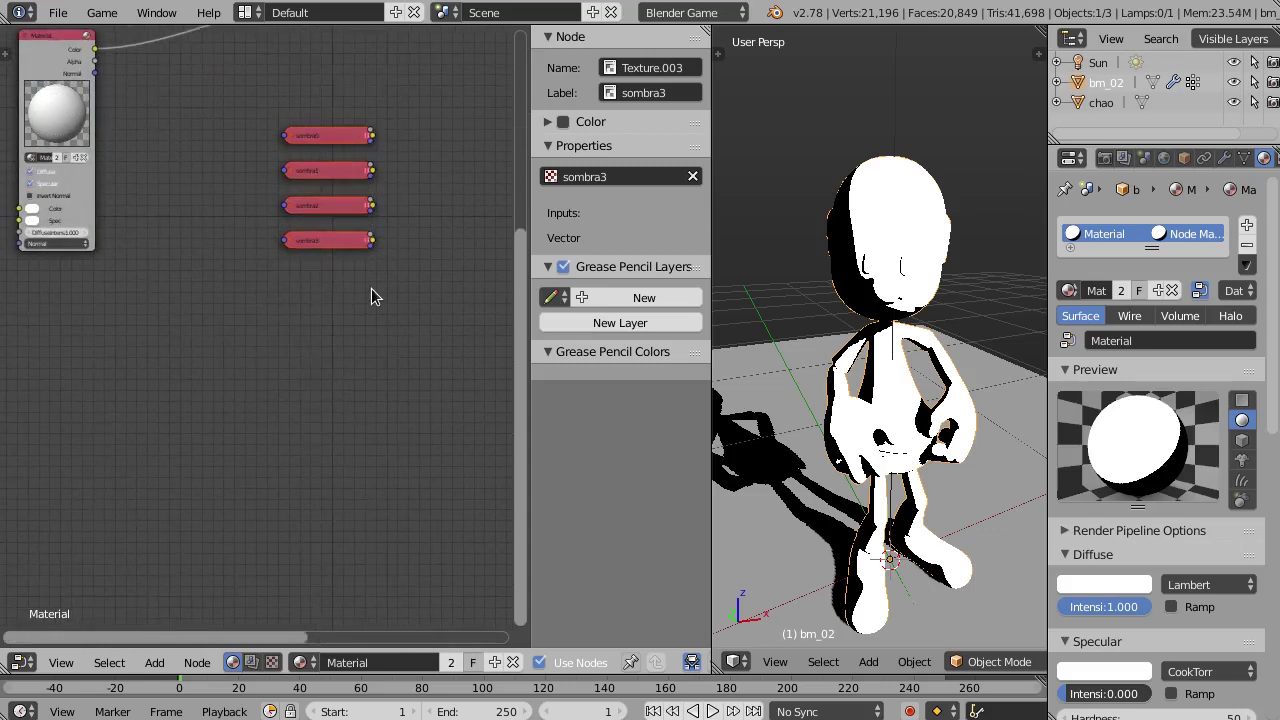
key(g)
click(344, 409)
middle_drag(290, 410, 243, 363)
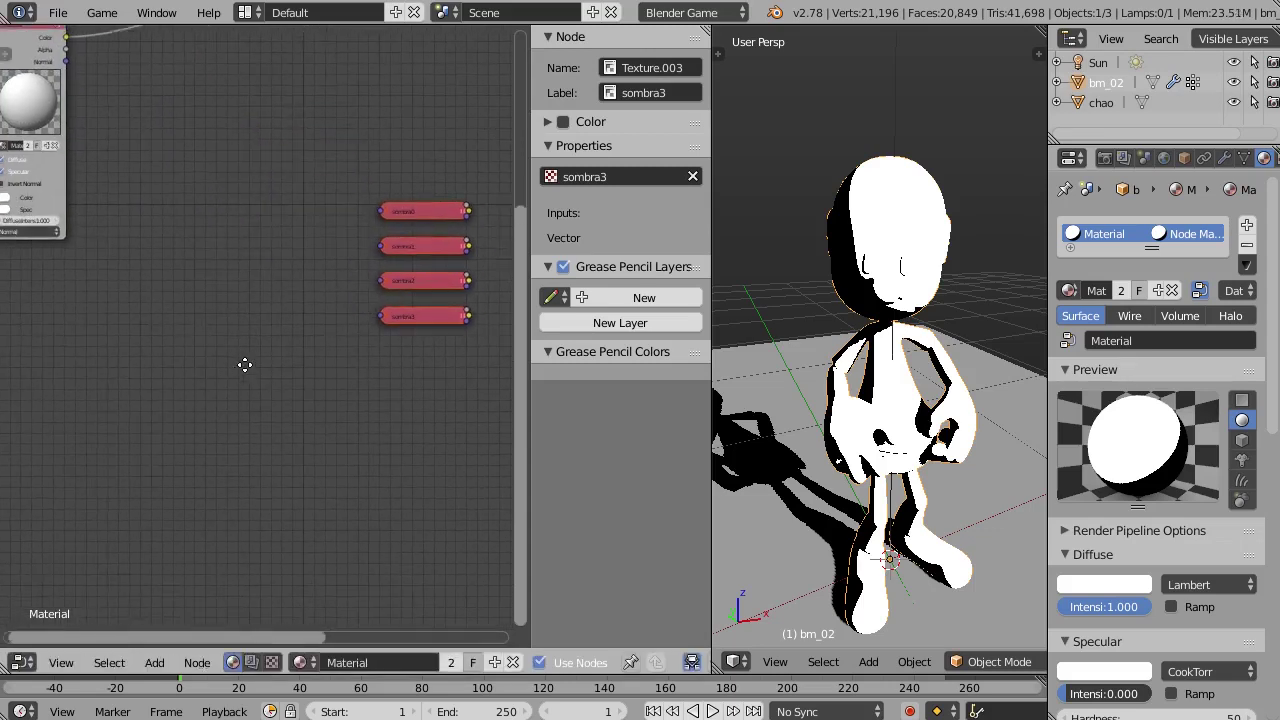
scroll(380, 168, up, 1)
click(412, 166)
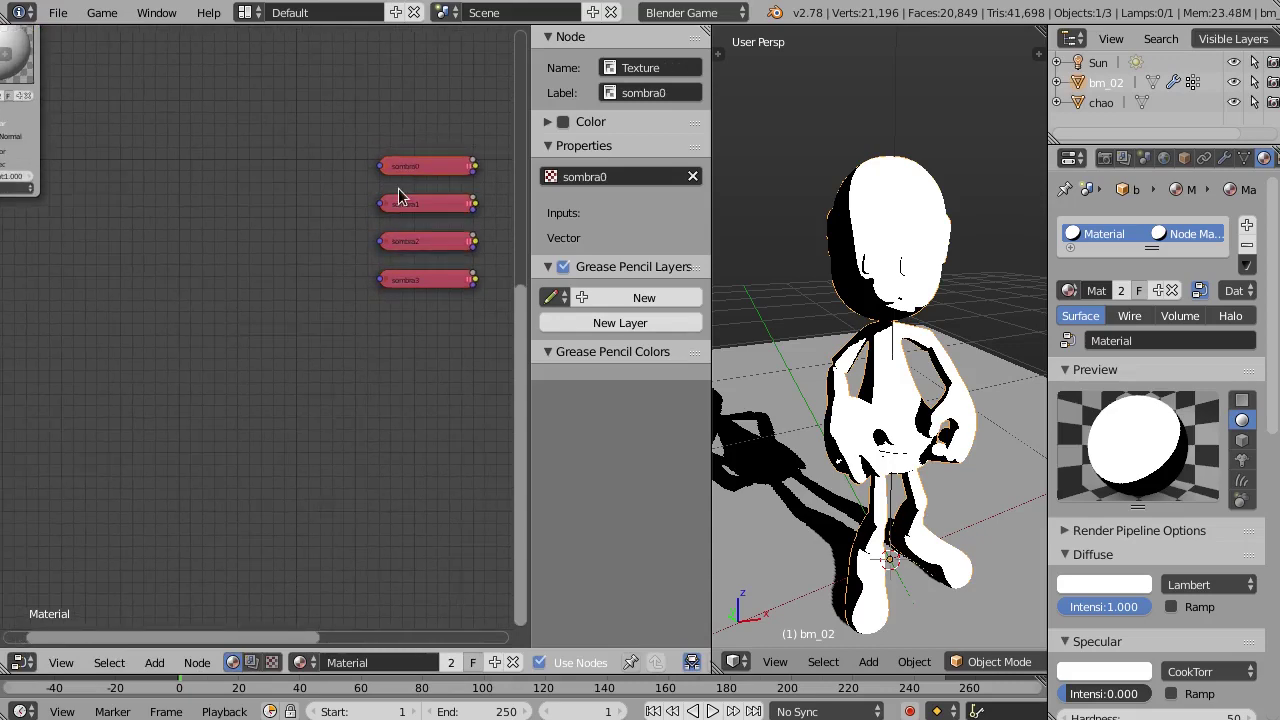
key(h)
key(h)
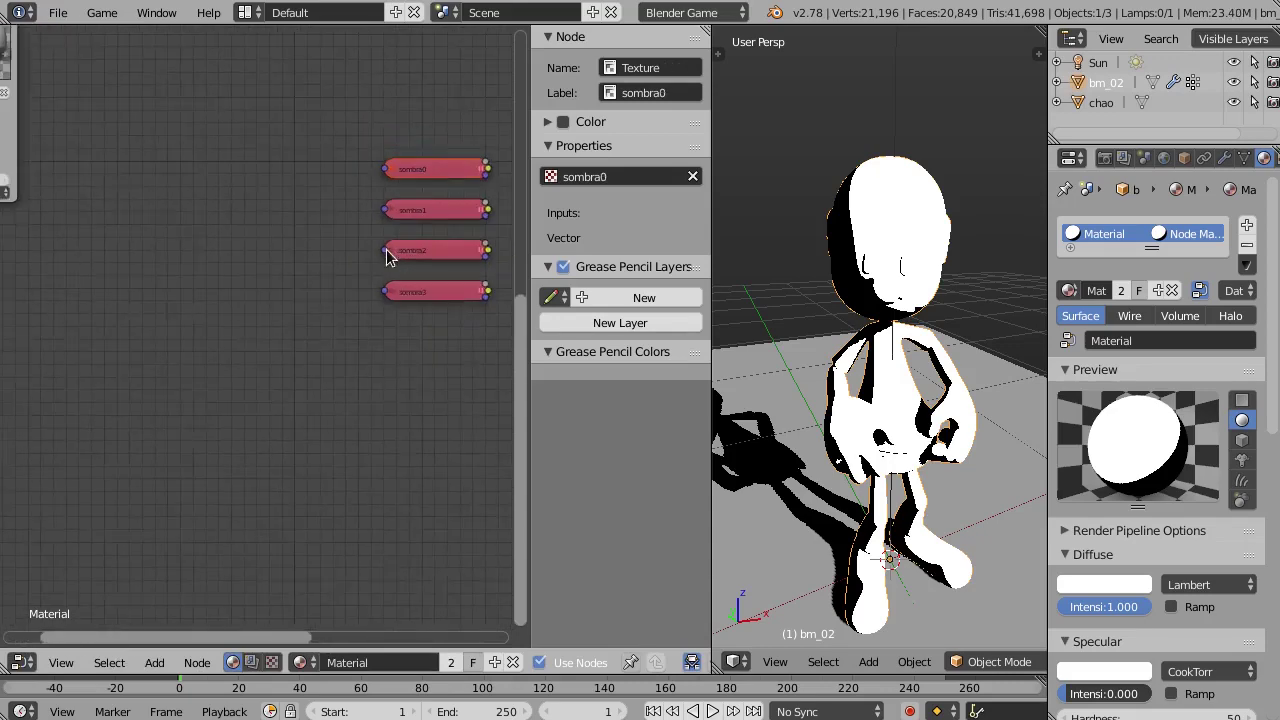
middle_drag(217, 245, 297, 218)
Add a Geometry node and connect its Local output to sombra0's vector input
key(shift+a)
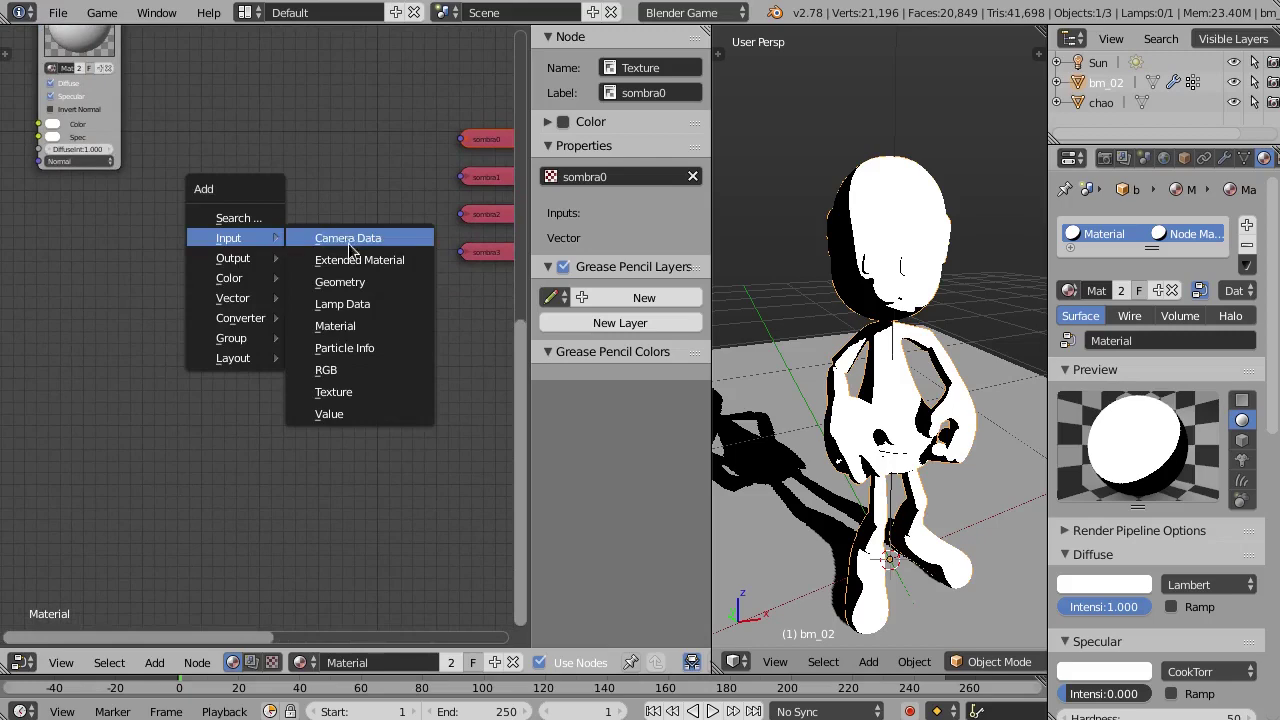
click(360, 283)
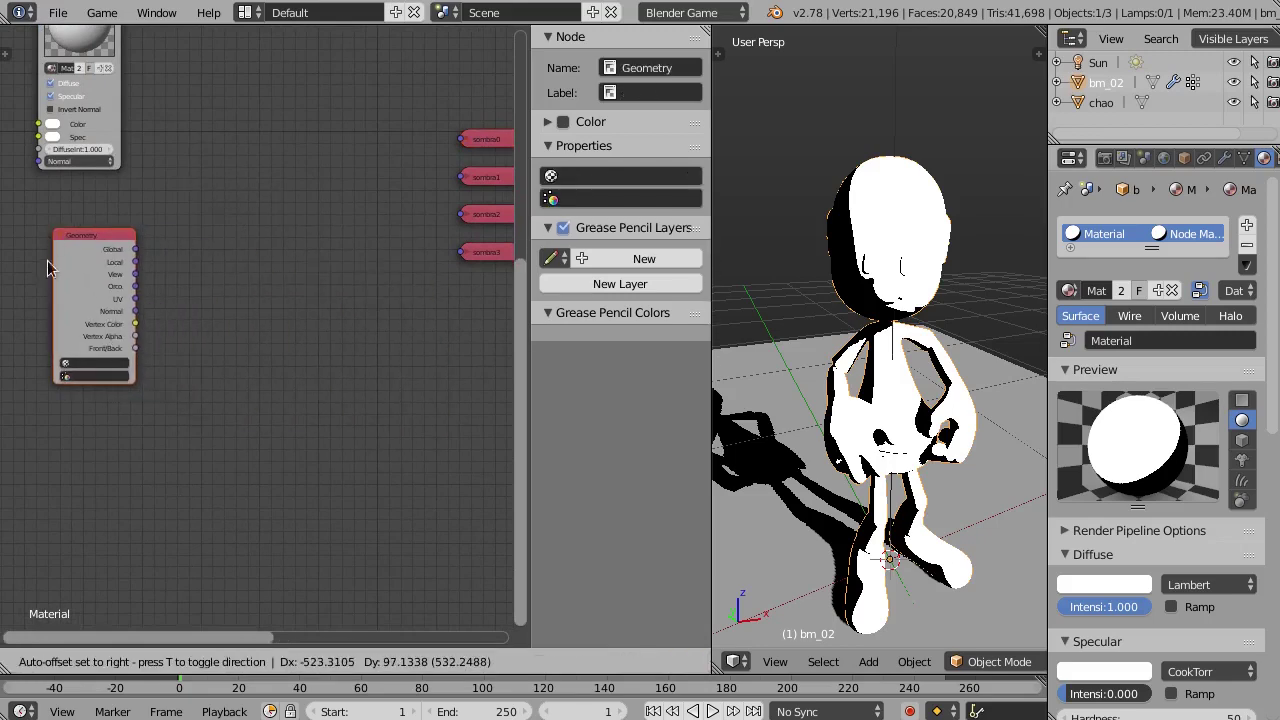
click(47, 260)
scroll(80, 312, up, 1)
scroll(88, 285, up, 1)
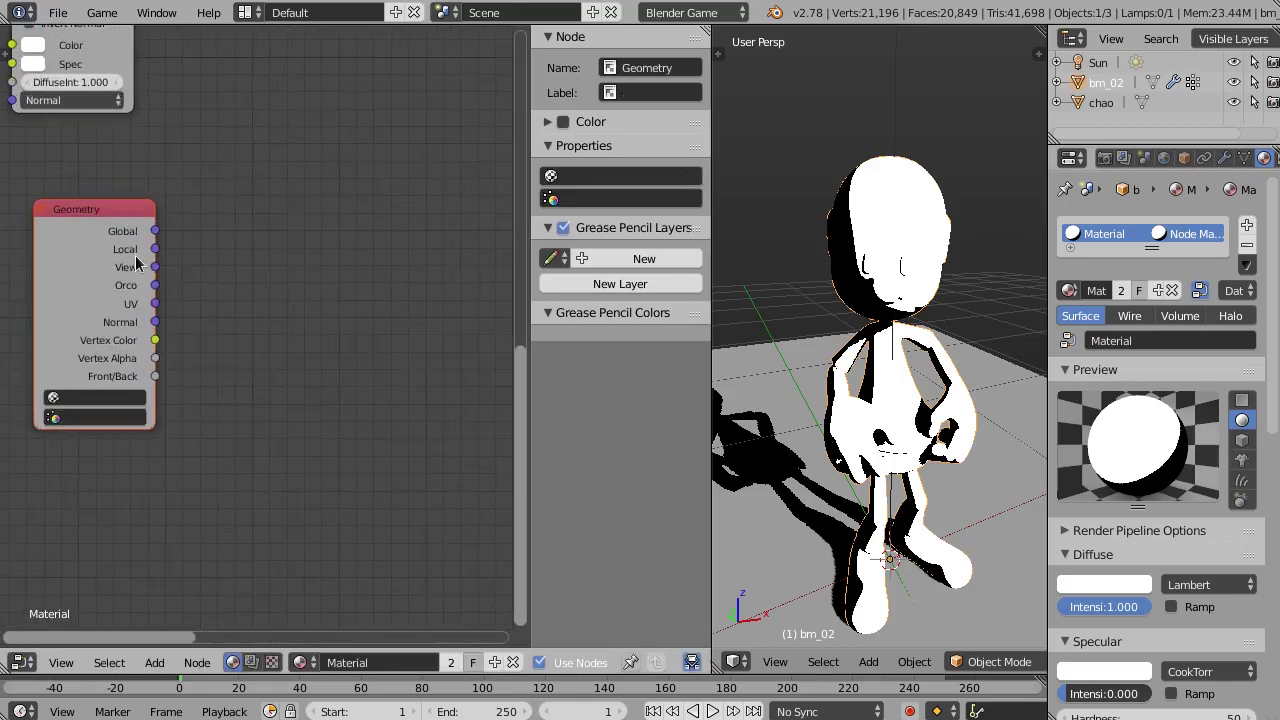
scroll(197, 266, down, 2)
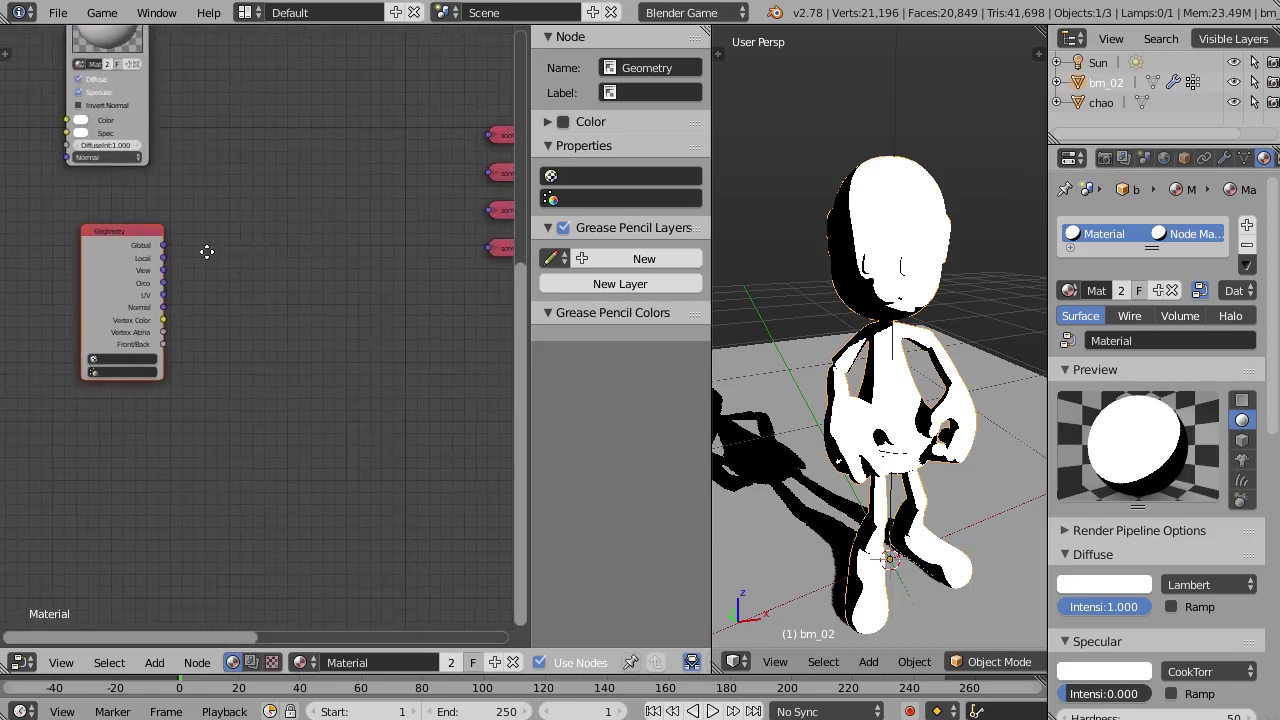
mouse_move(67, 269)
mouse_down()
mouse_move(445, 131)
mouse_move(419, 135)
mouse_up()
Widen the node editor, add a reroute point on the Local link and feed it to sombra1
scroll(65, 313, up, 1)
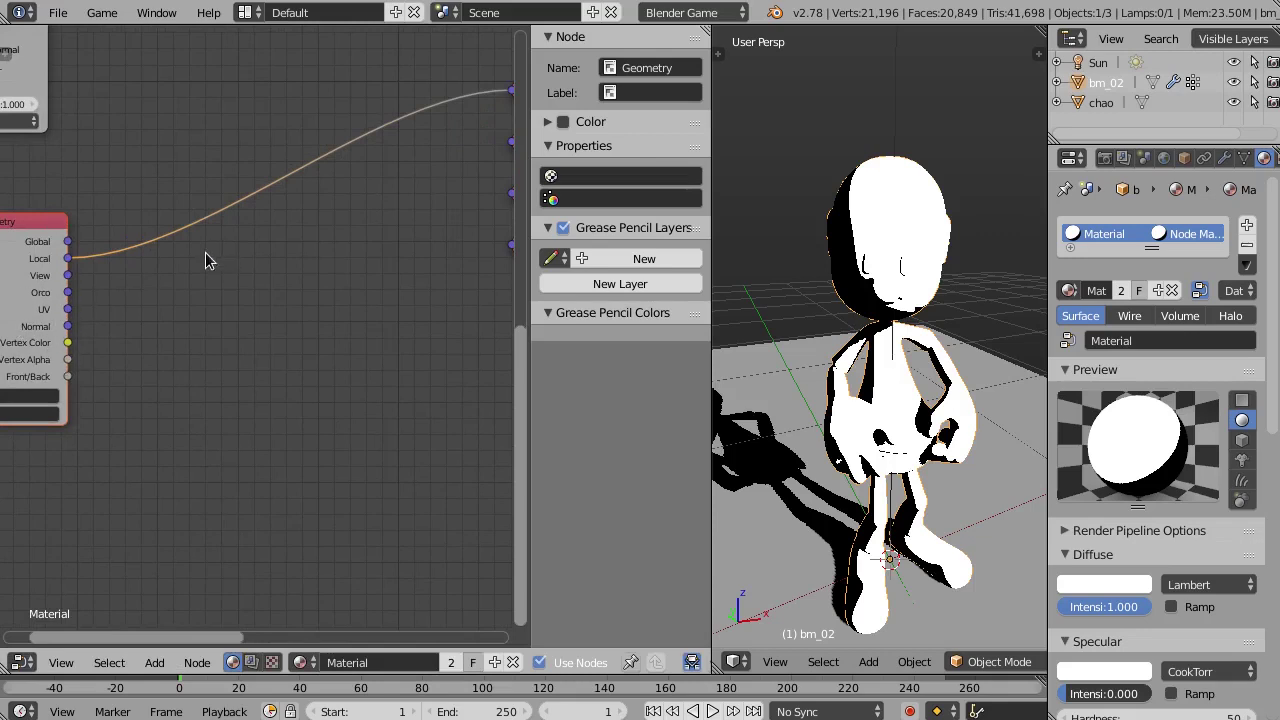
scroll(189, 258, down, 1)
scroll(80, 285, down, 1)
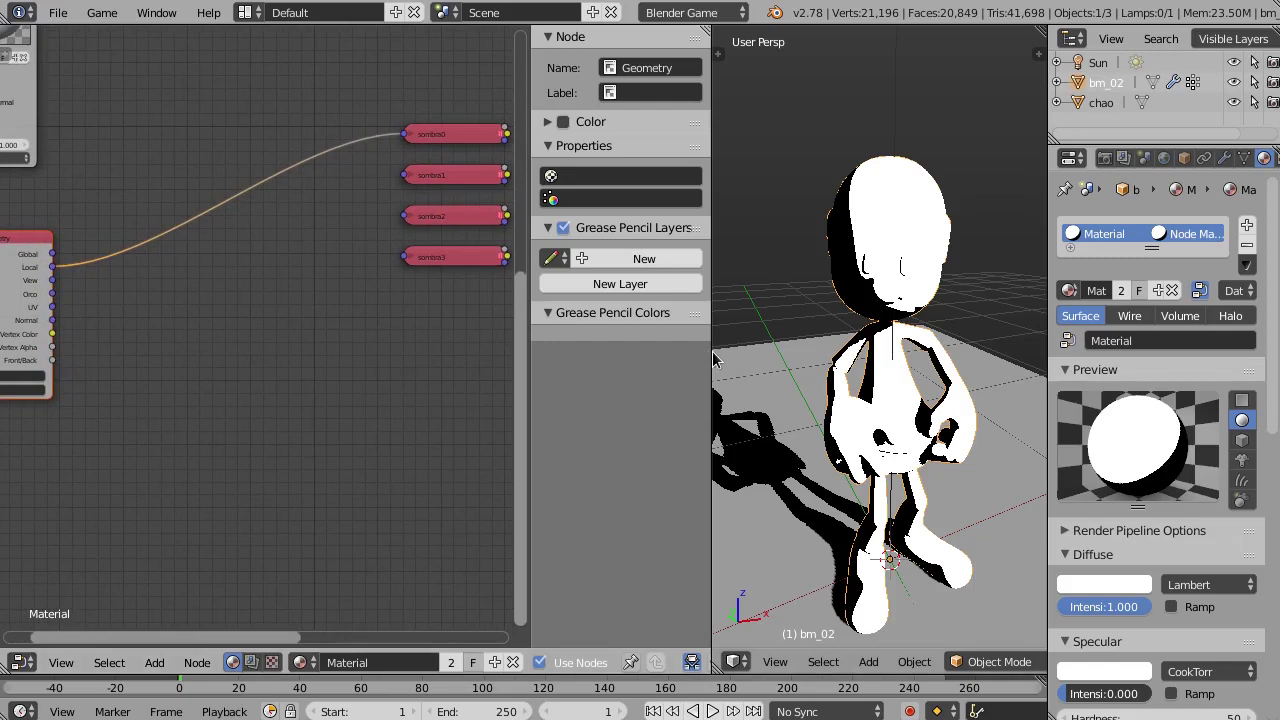
drag(711, 355, 758, 353)
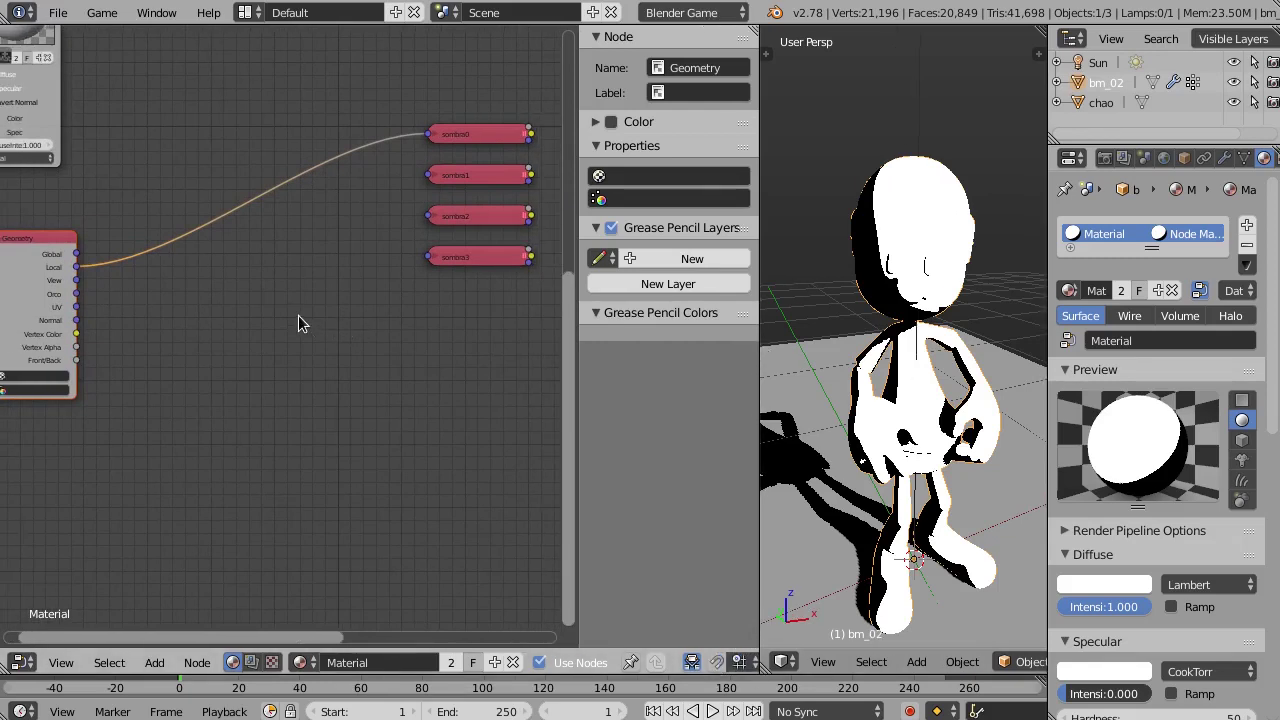
scroll(264, 272, up, 1)
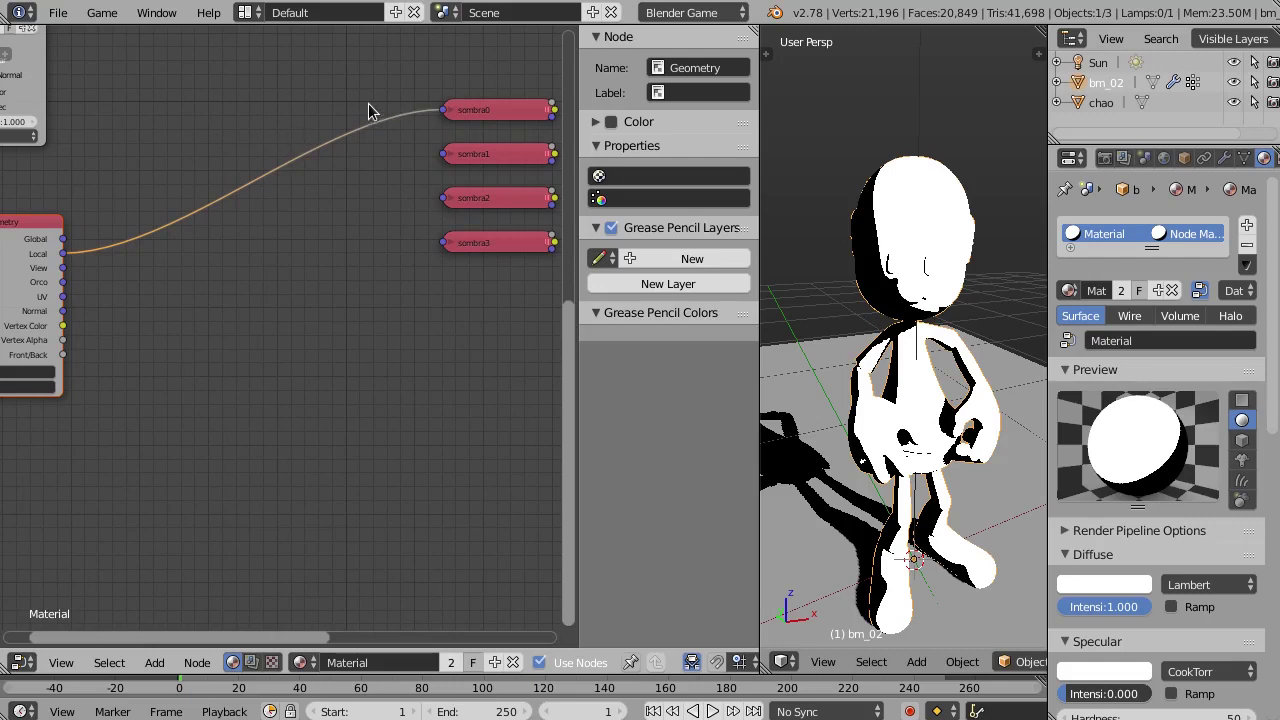
shift+right_drag(368, 103, 385, 147)
drag(371, 124, 443, 154)
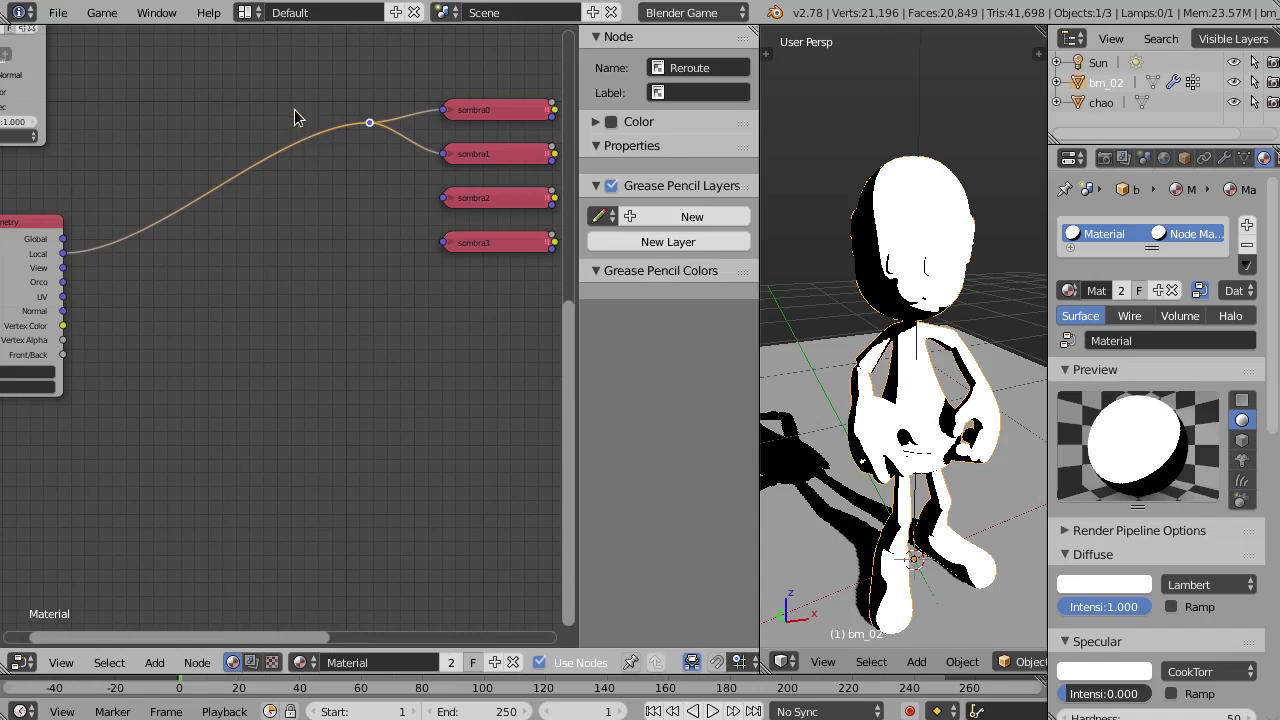
Connect the same reroute point to the sombra2 and sombra3 vector inputs
shift+right_drag(294, 117, 308, 230)
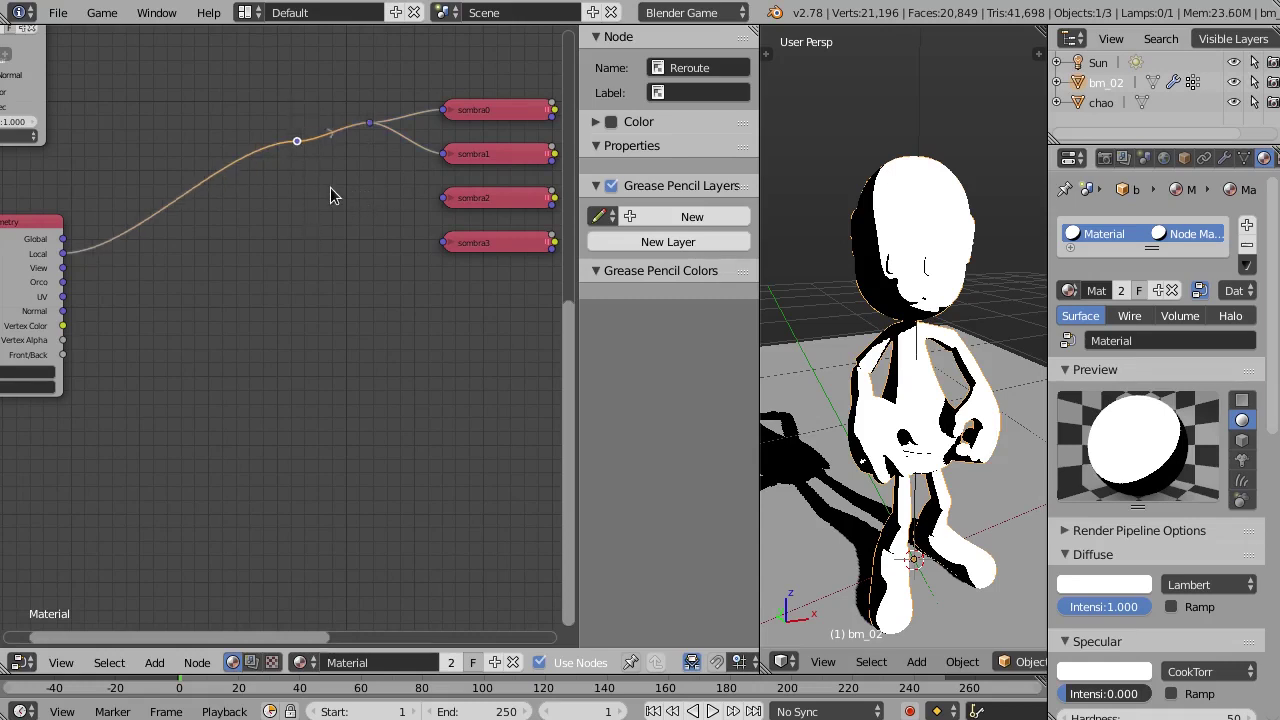
key(ctrl+z)
drag(369, 123, 443, 198)
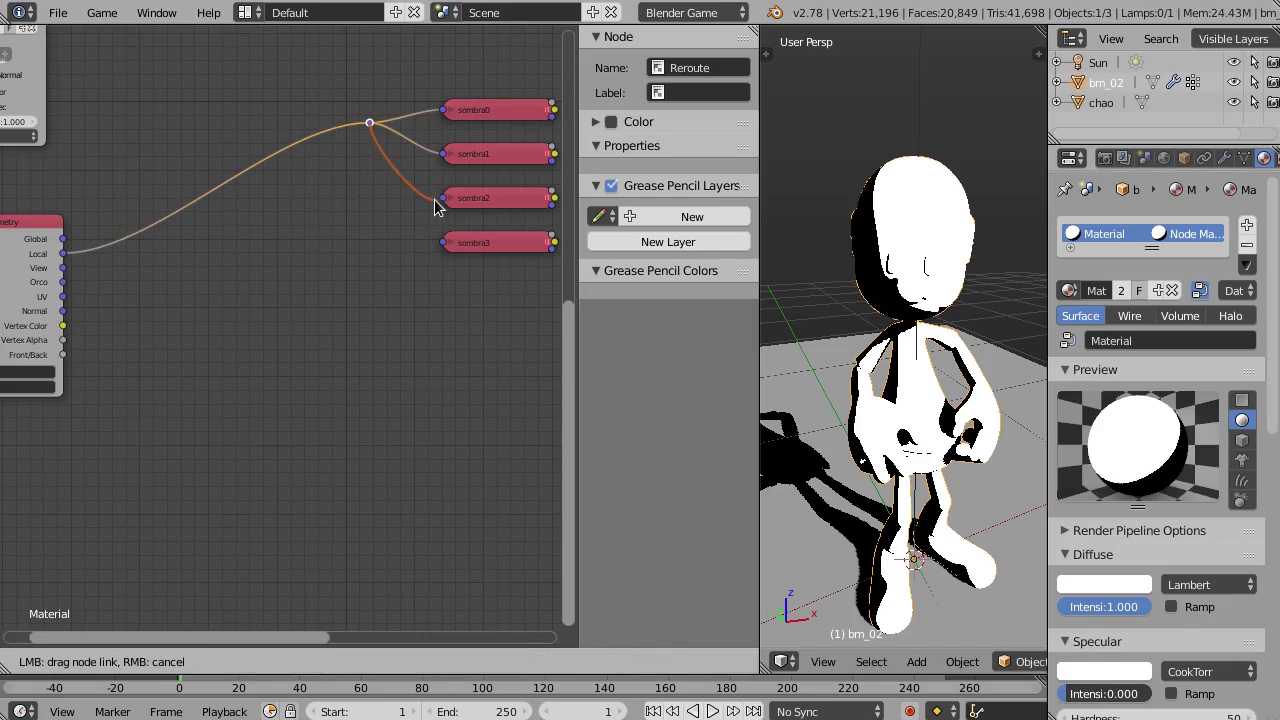
drag(370, 124, 439, 244)
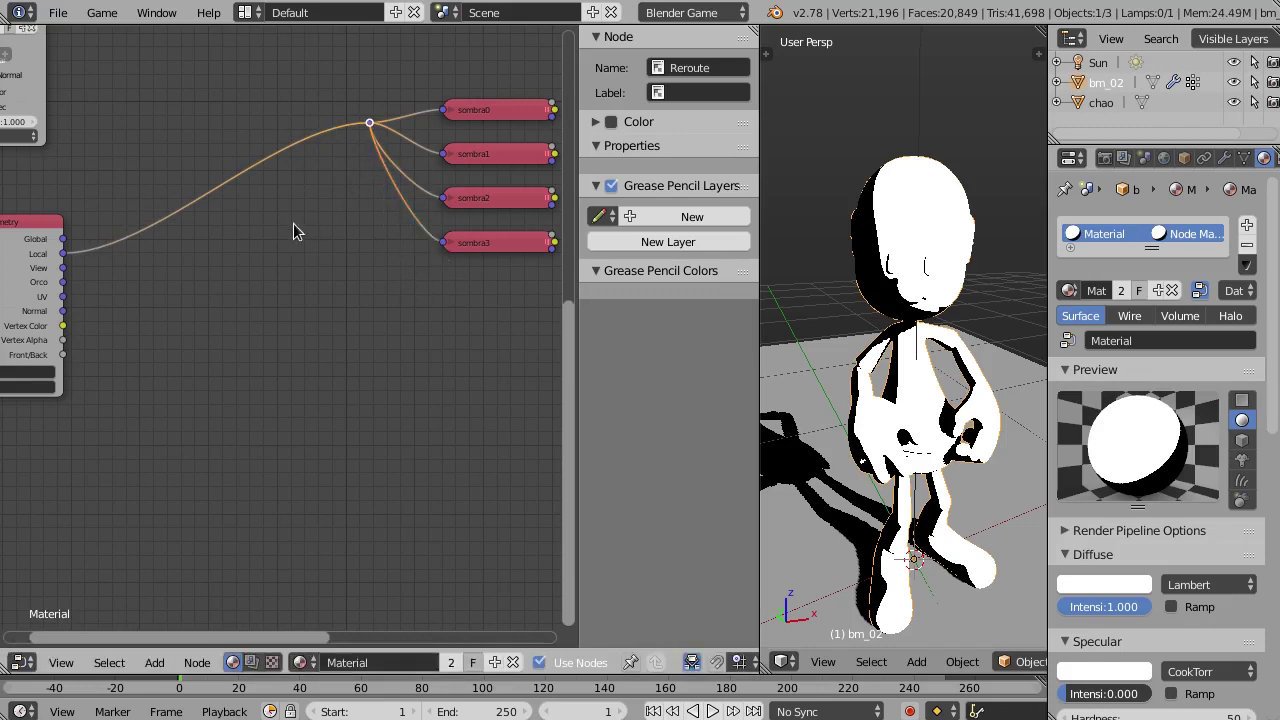
key(shift+a)
mouse_move(221, 325)
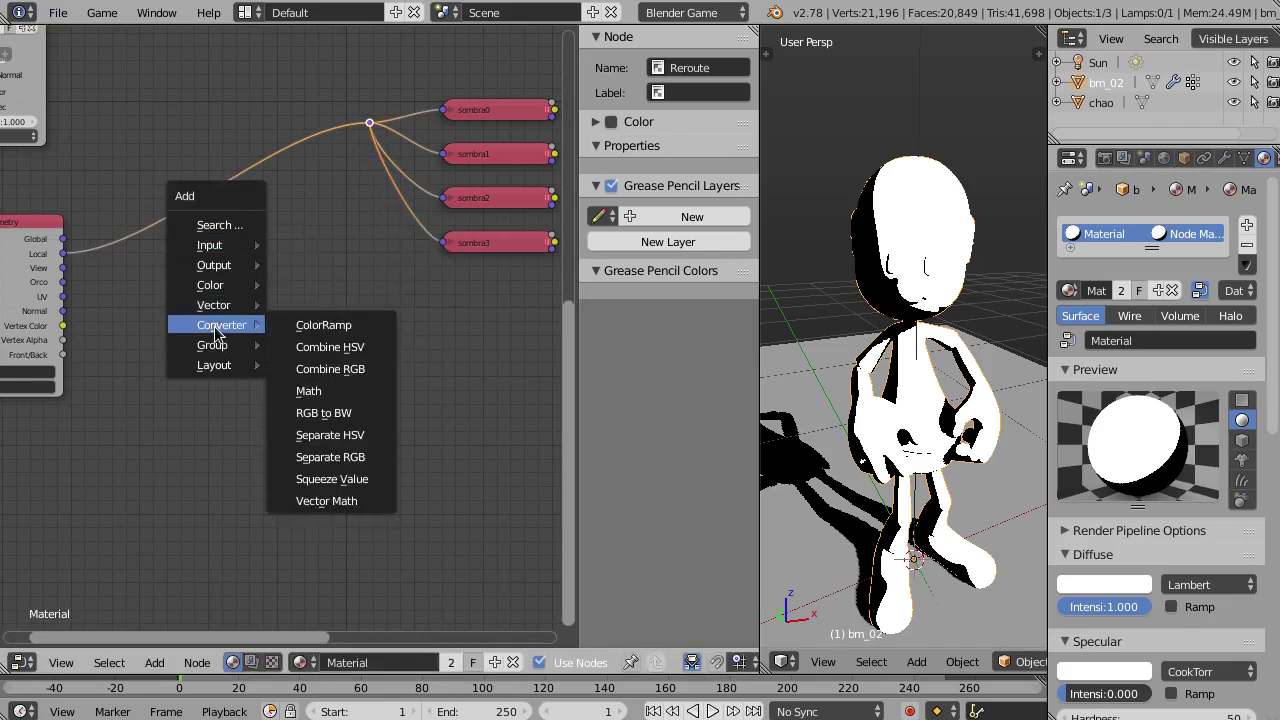
Insert a Mapping node into the link between Geometry and the reroute
click(350, 305)
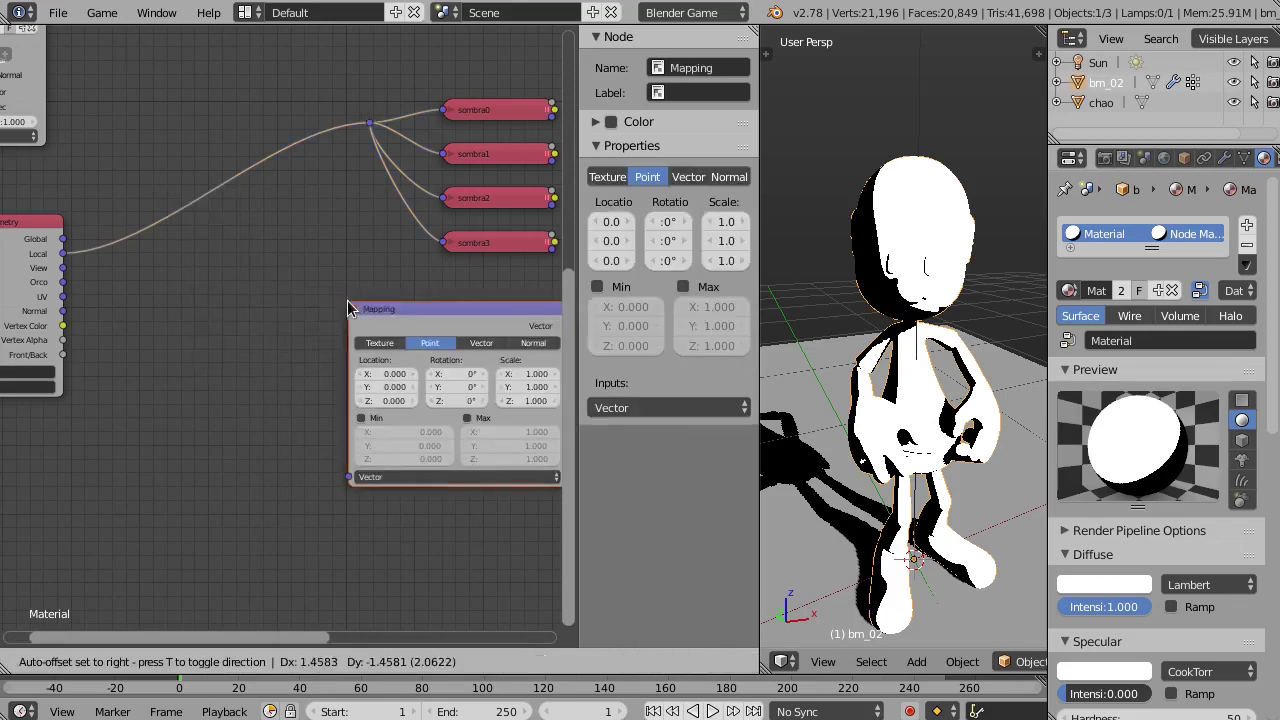
click(125, 162)
middle_drag(355, 267, 322, 276)
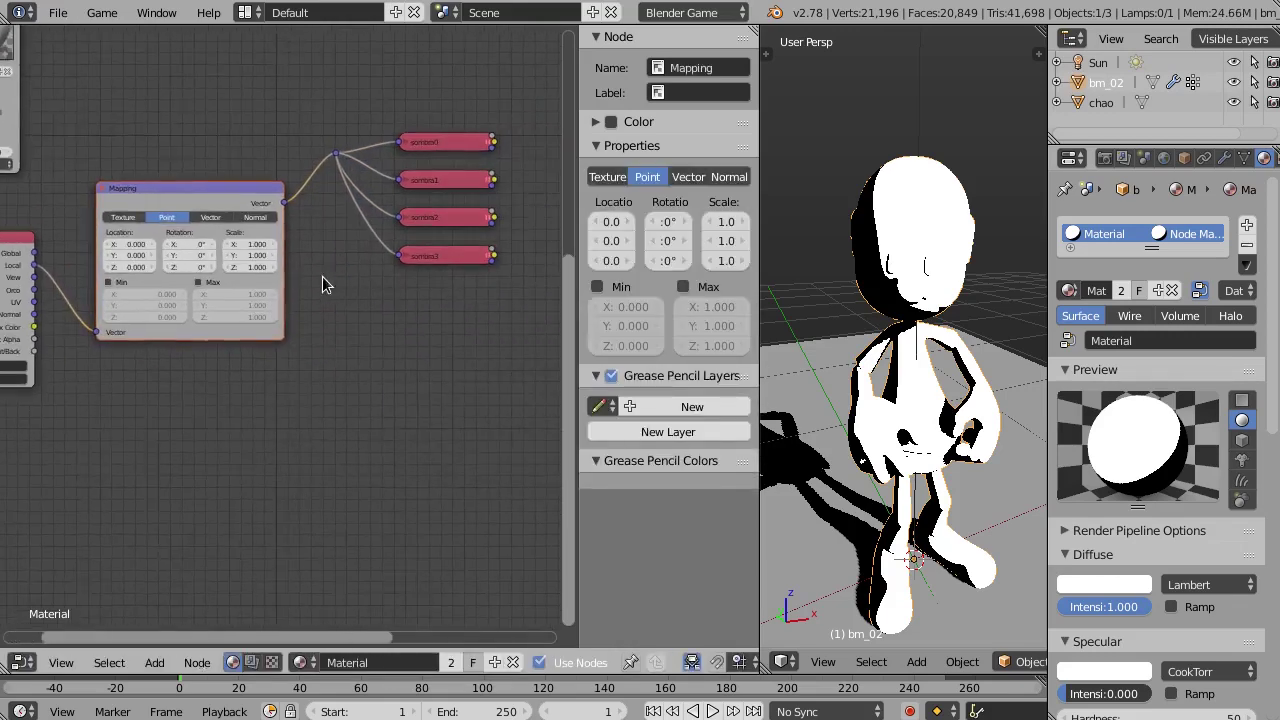
scroll(289, 320, down, 2)
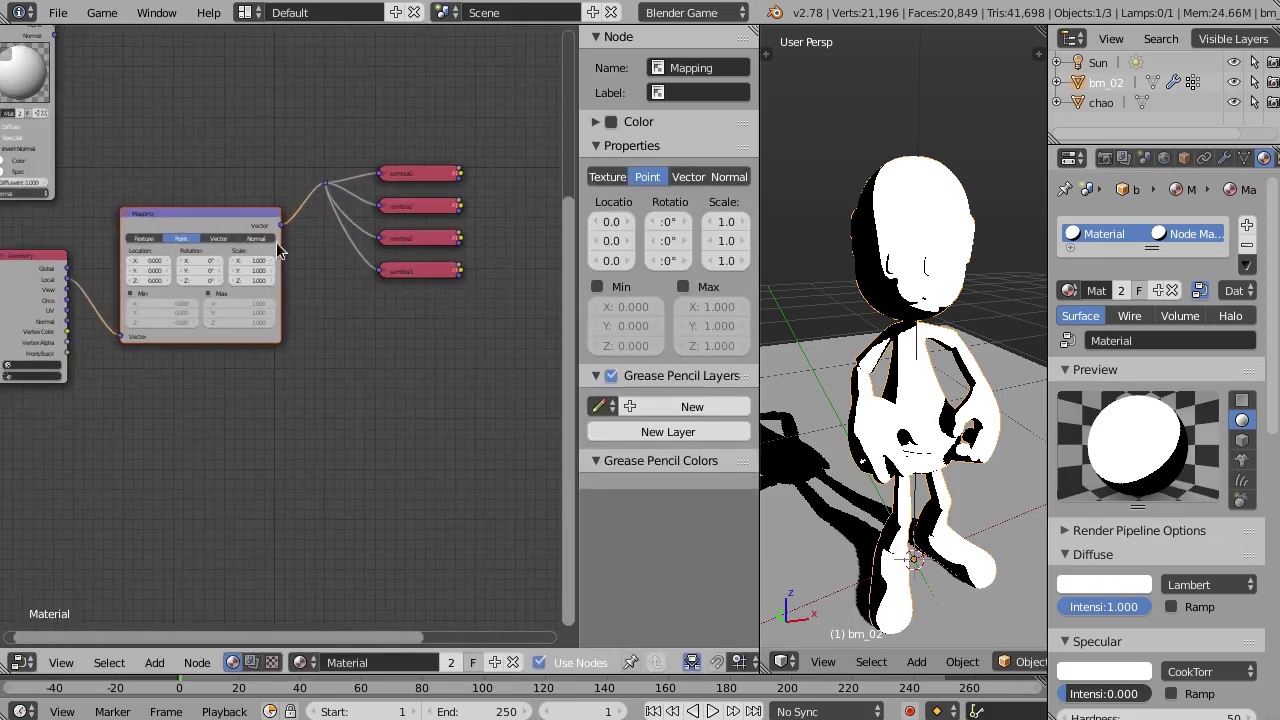
scroll(288, 278, down, 1)
middle_drag(251, 277, 207, 277)
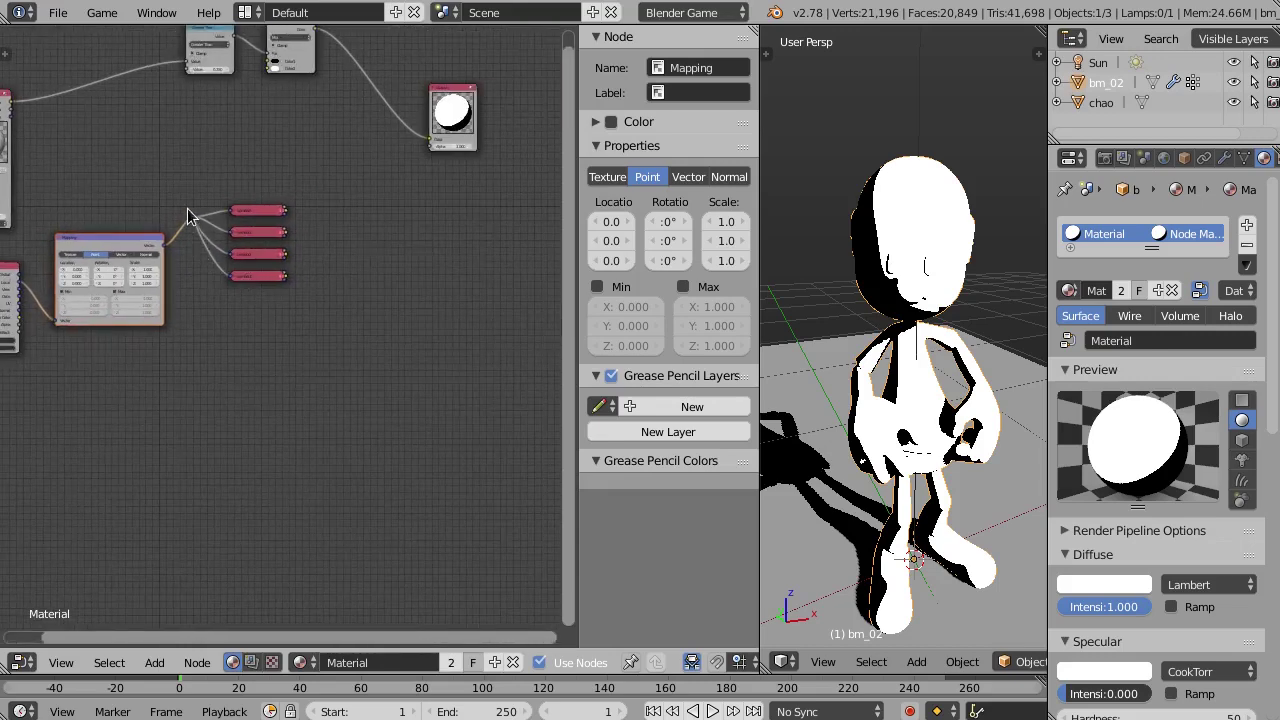
Move the Mapping, reroute and sombra nodes down and left, then lower the reroute
drag(126, 160, 243, 357)
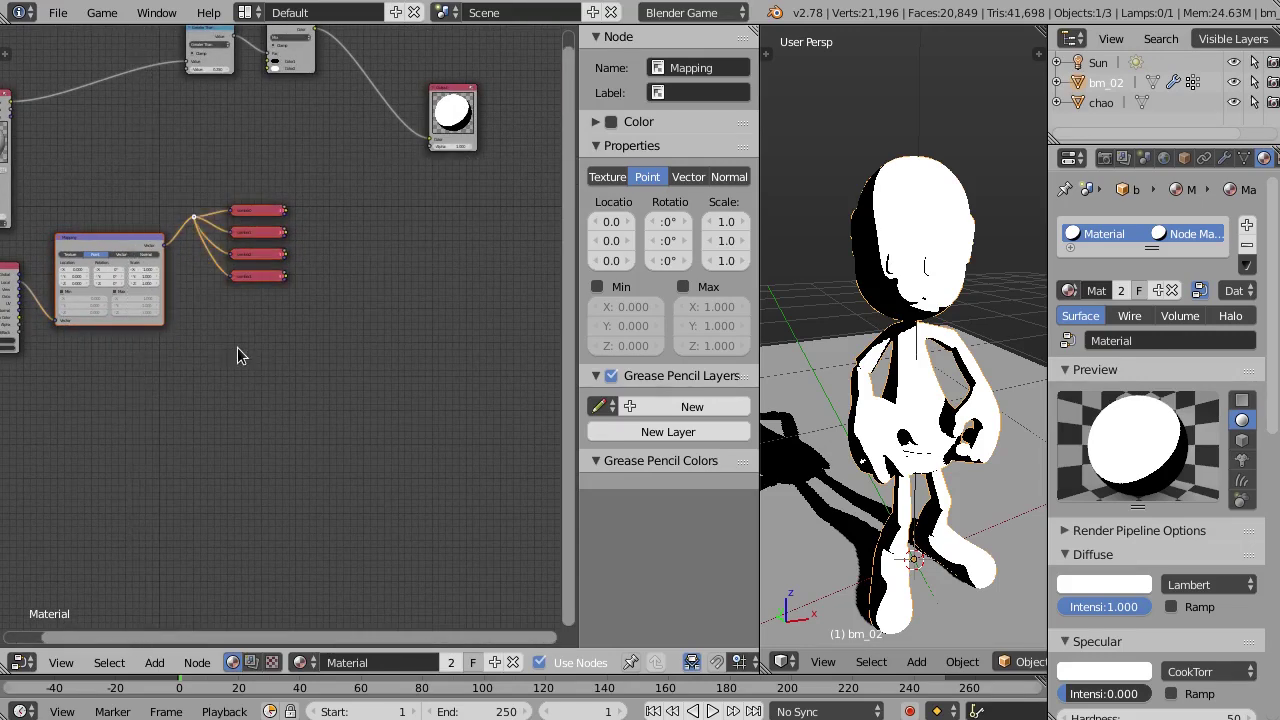
key(g)
click(232, 375)
key(a)
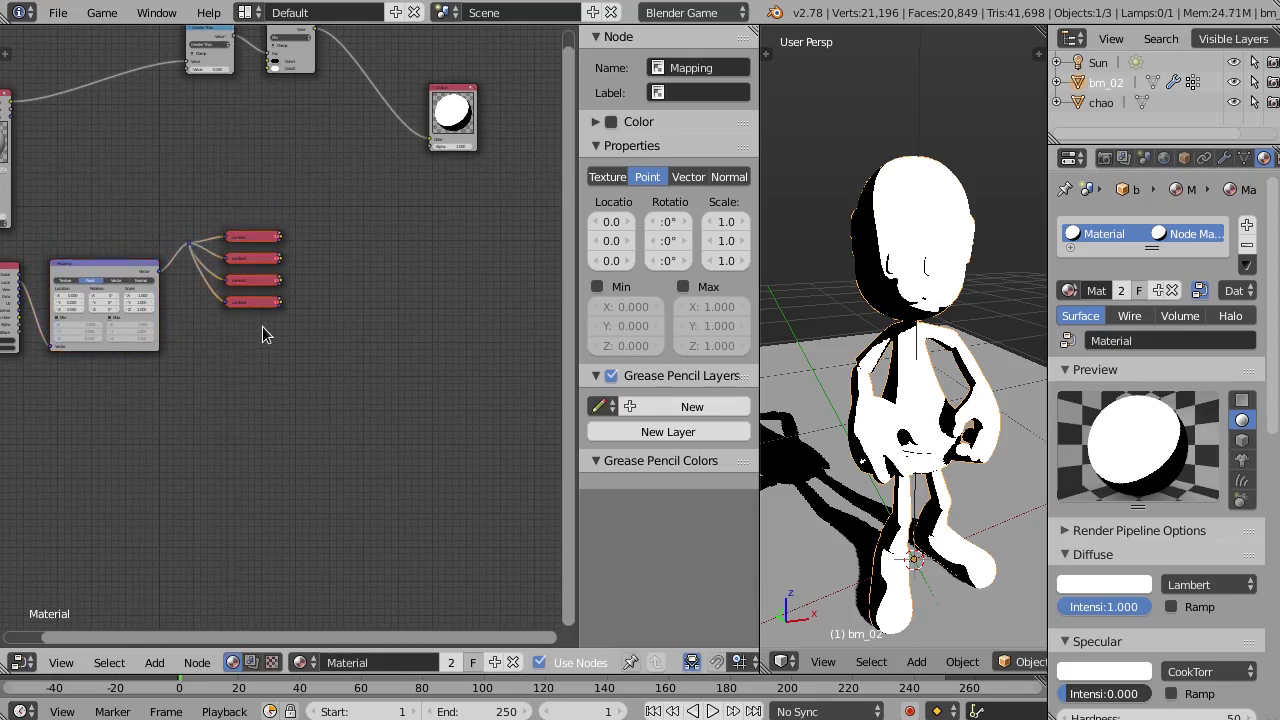
key(g)
click(222, 310)
right_click(188, 244)
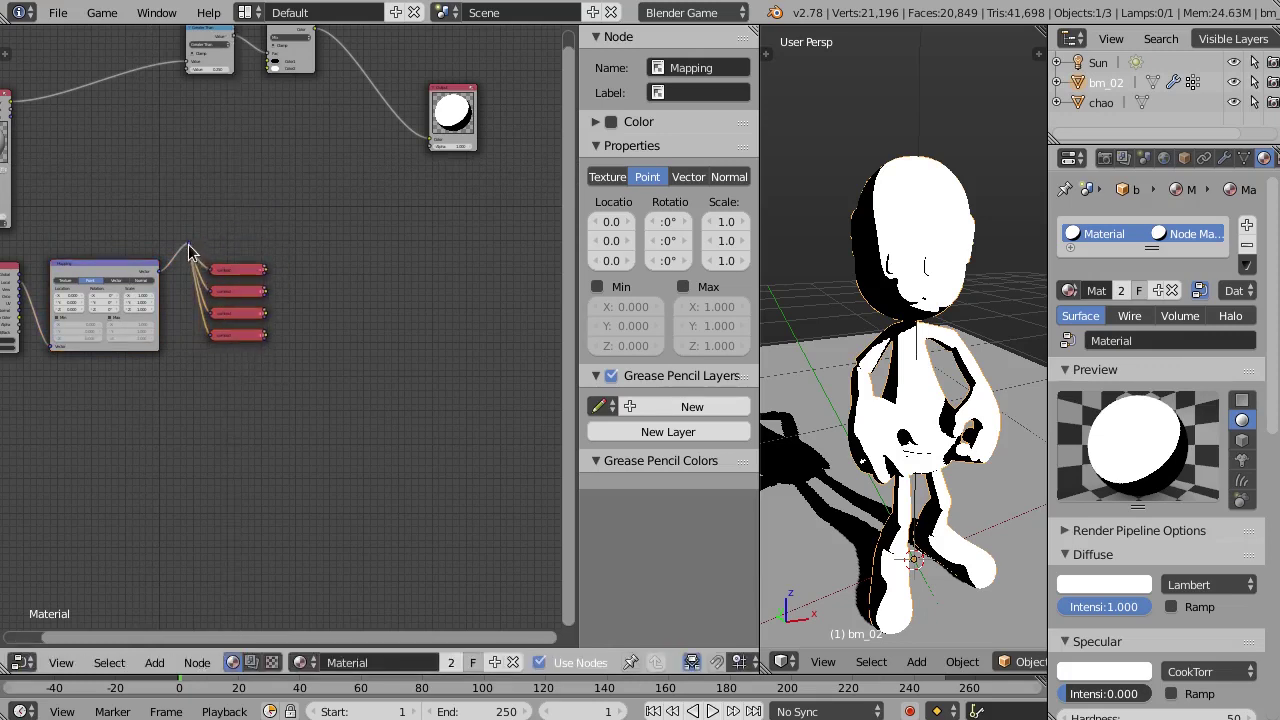
key(g)
click(176, 336)
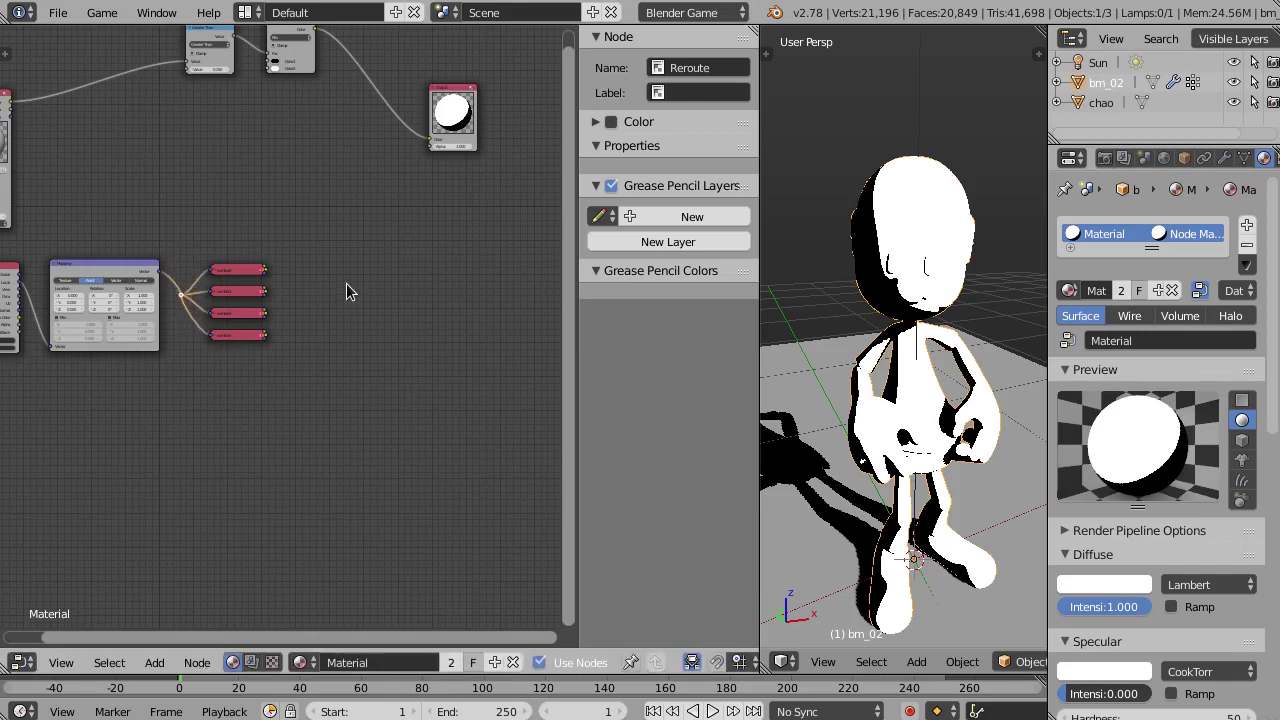
Move the Output node further right and orbit the character to check its shading
middle_drag(346, 283, 294, 287)
scroll(344, 216, up, 1)
right_click(417, 100)
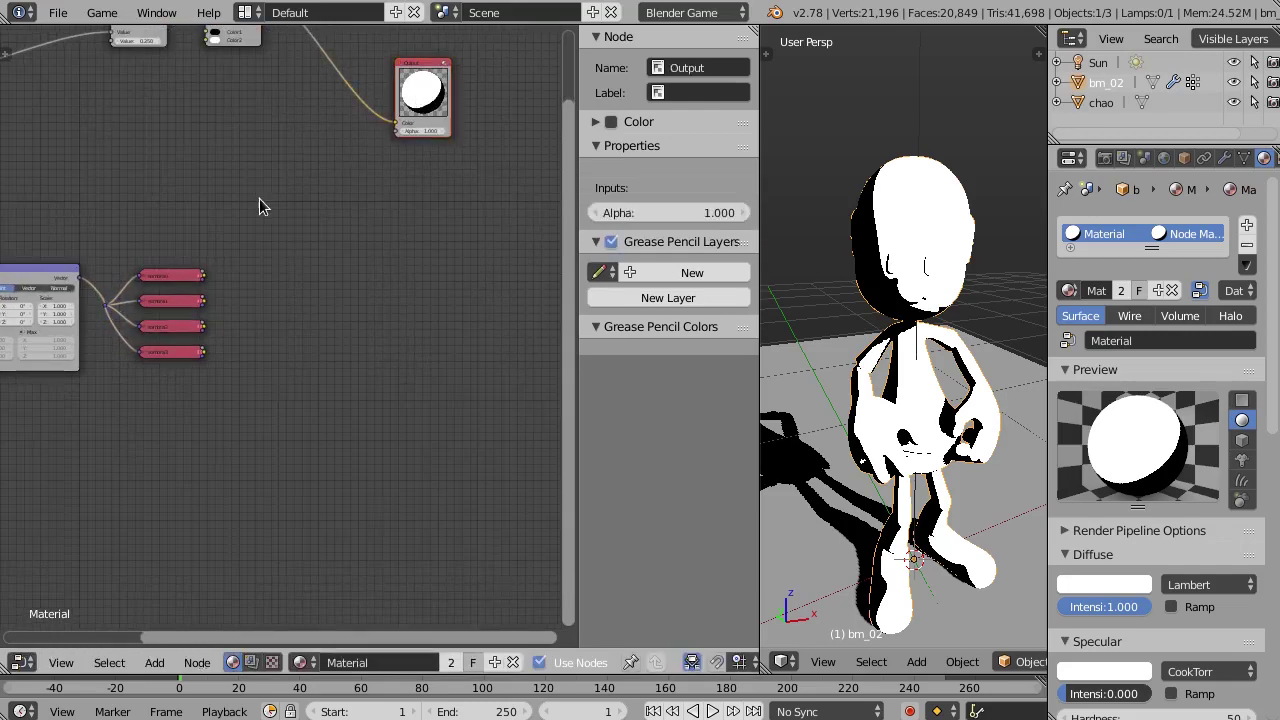
key(g)
click(366, 228)
middle_drag(302, 233, 274, 215)
scroll(233, 207, up, 1)
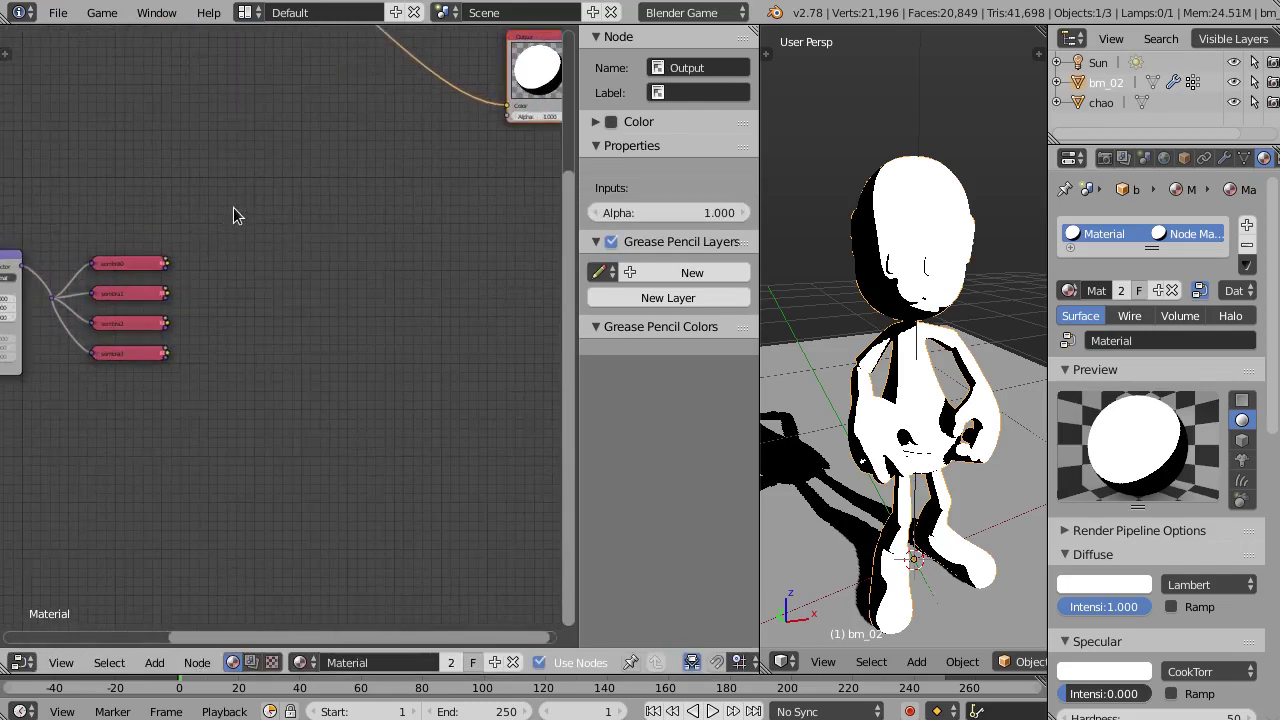
key(shift+a)
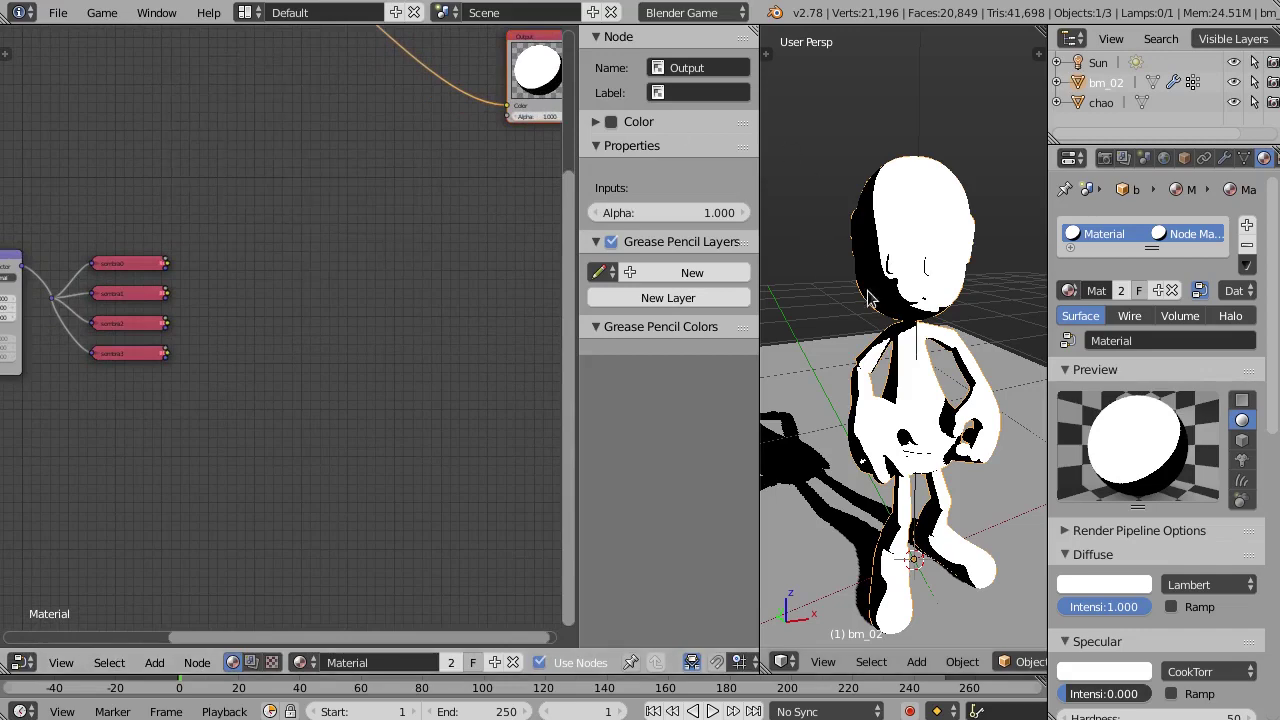
middle_drag(850, 300, 897, 297)
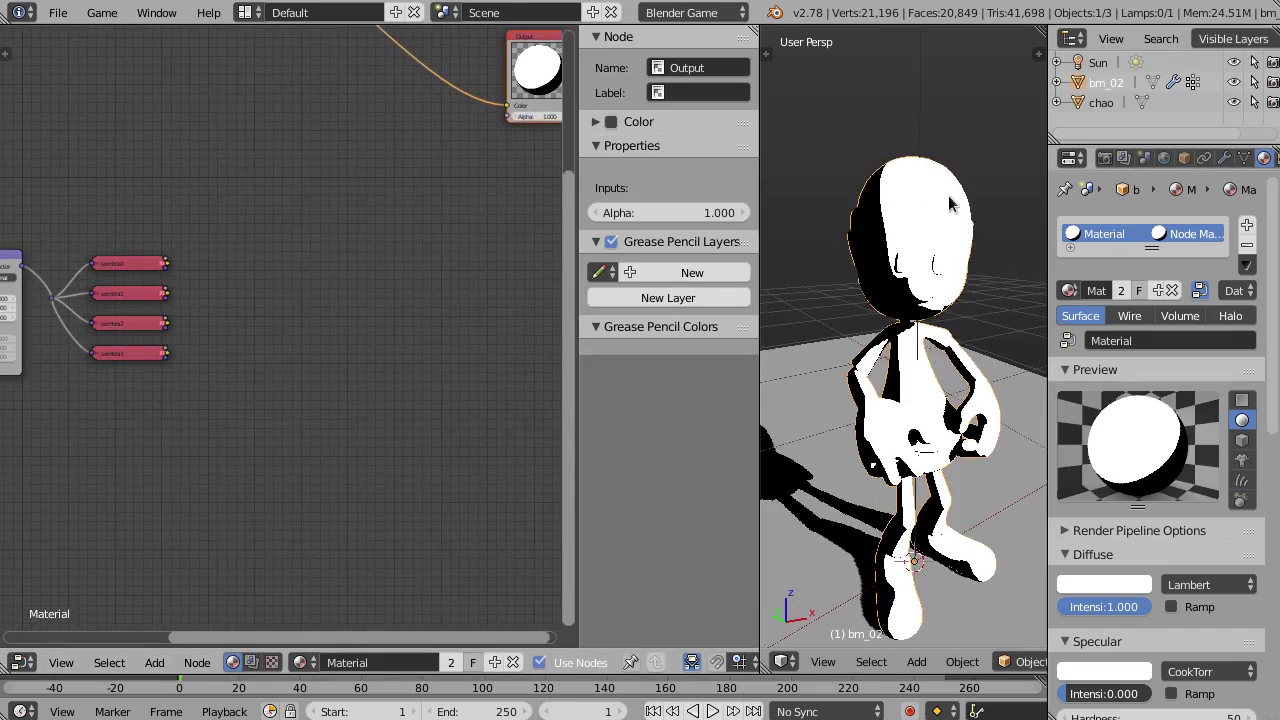
middle_drag(898, 262, 845, 293)
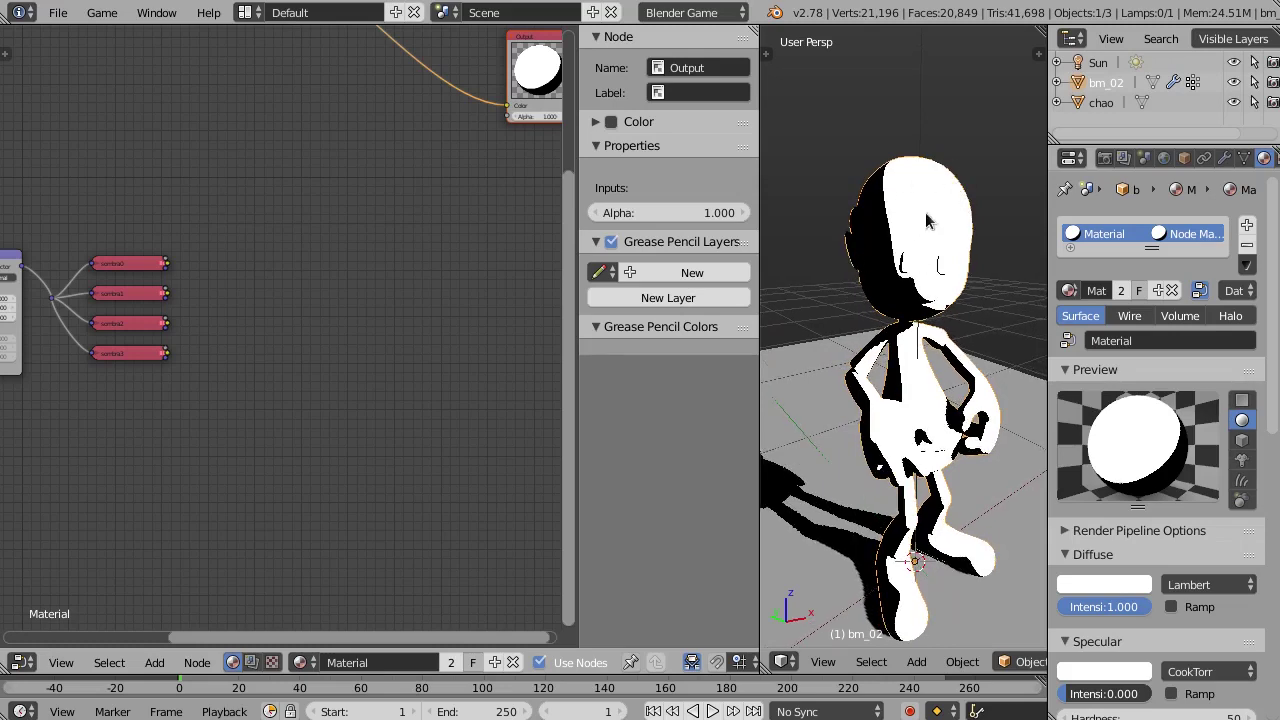
Add a ColorRamp node above the sombra textures and stack three duplicates below it
key(shift+a)
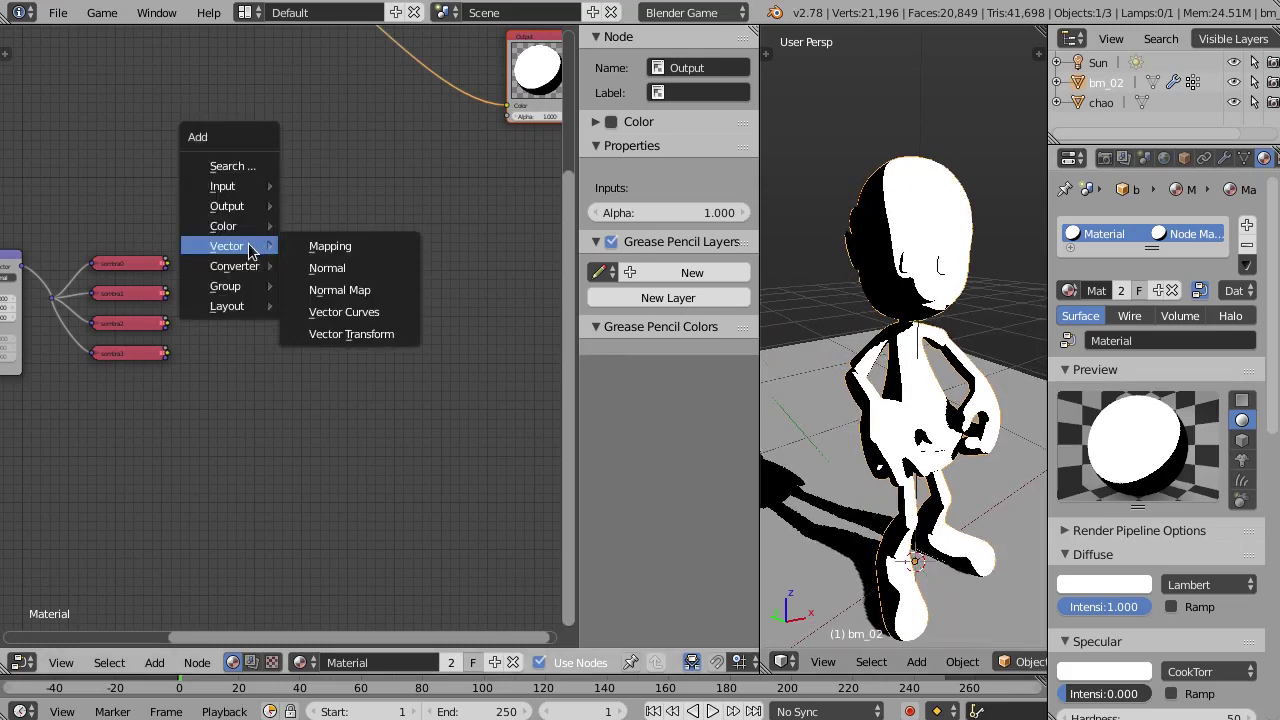
mouse_move(234, 266)
click(332, 257)
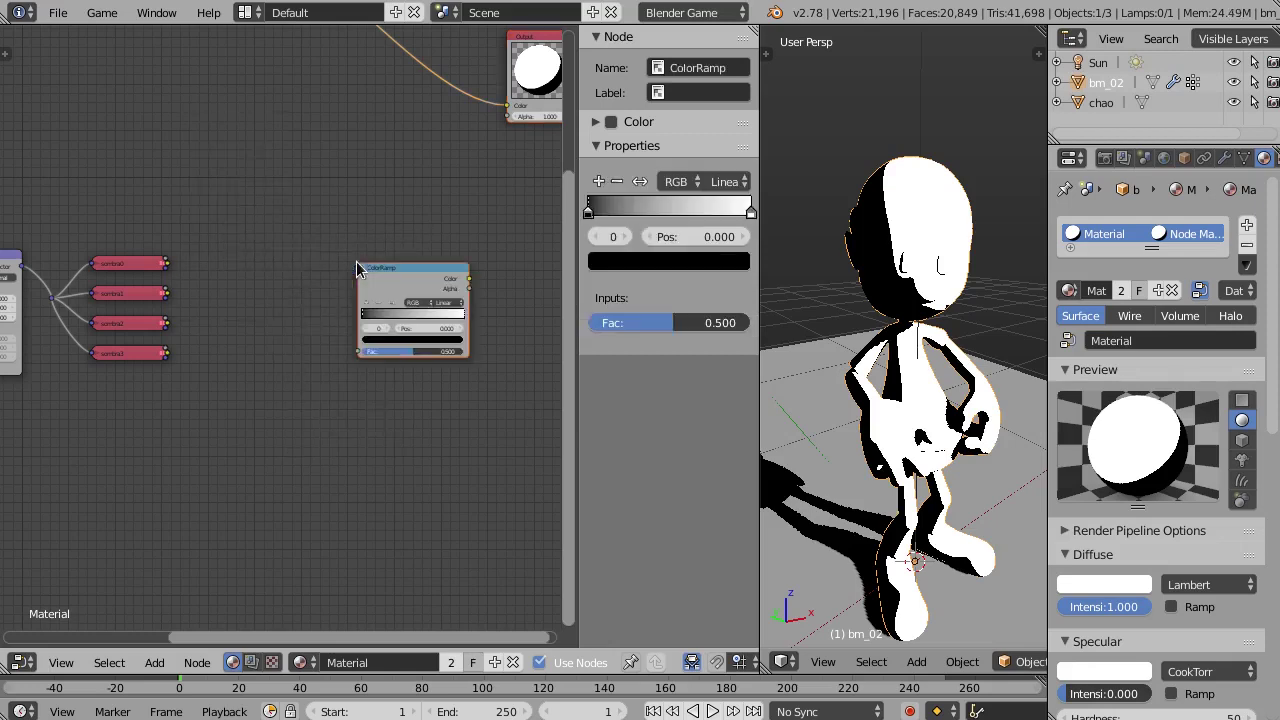
click(250, 72)
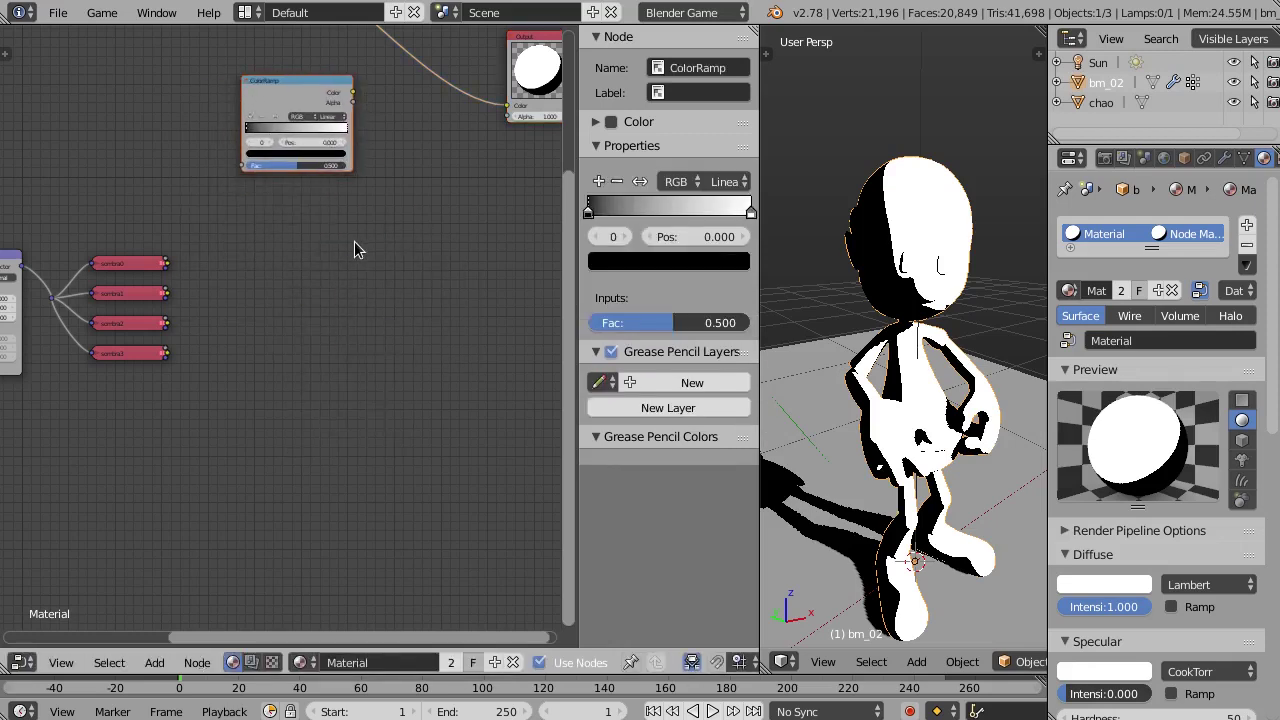
key(shift+d)
key(y)
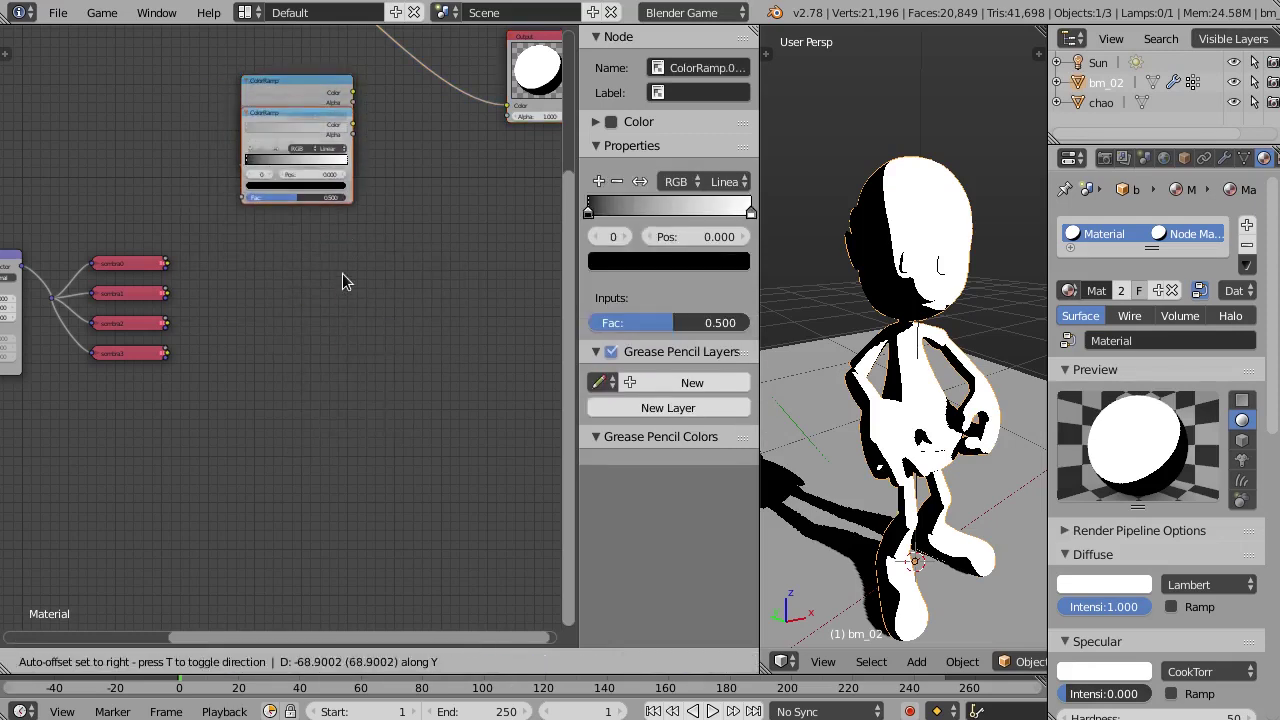
click(316, 347)
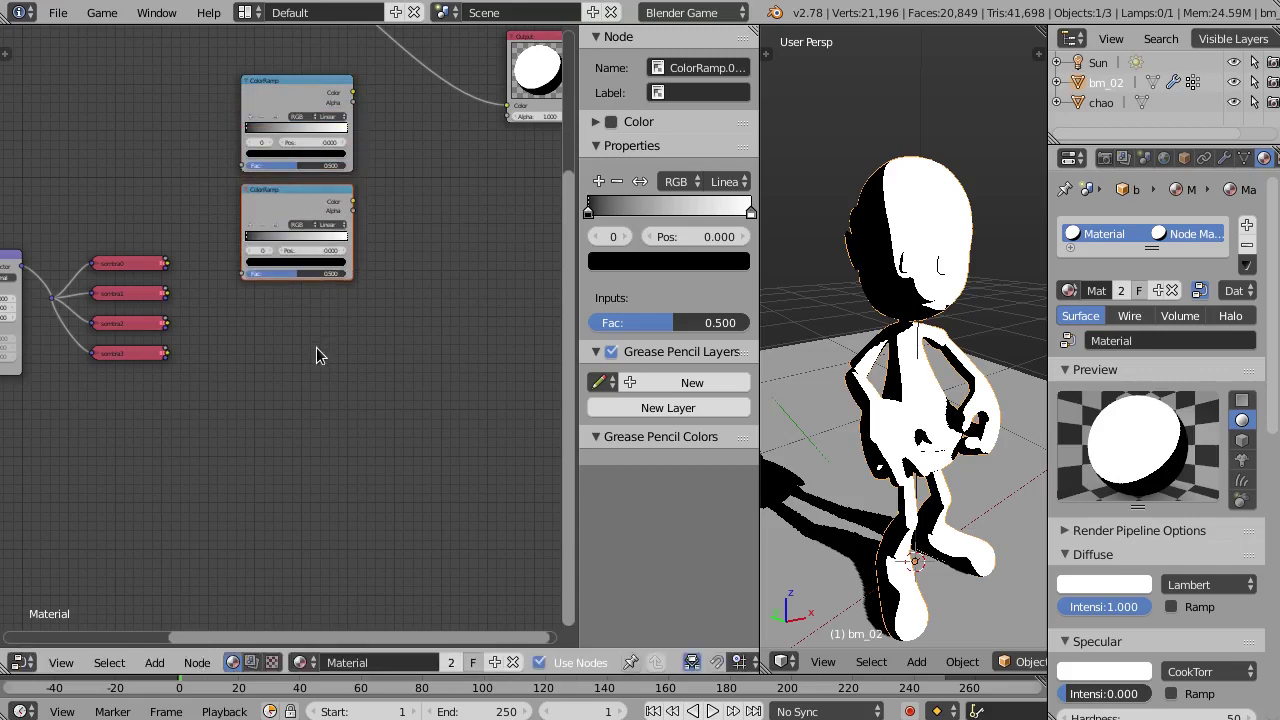
key(shift+r)
key(shift+r)
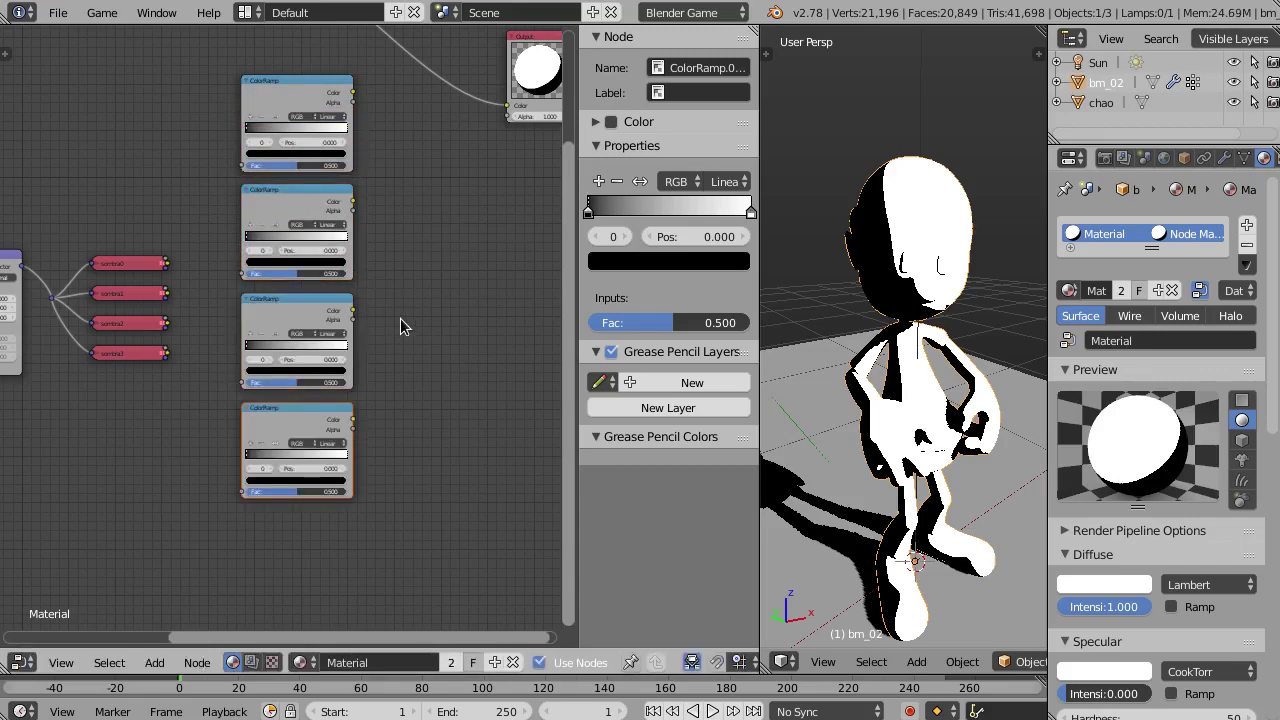
Bring the Geometry, Mapping and Greater Than nodes into view and drag a link from the Material colour output
middle_drag(395, 314, 364, 304)
scroll(114, 215, up, 1)
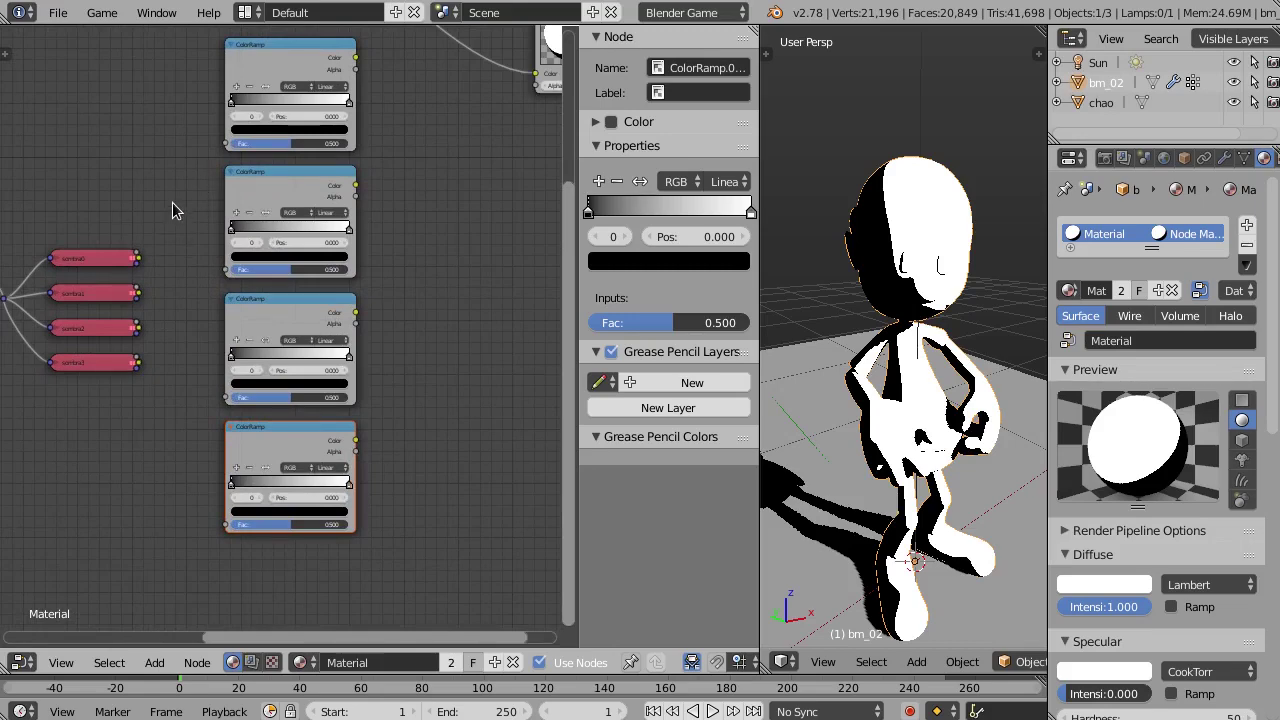
scroll(172, 202, down, 2)
middle_drag(157, 153, 206, 202)
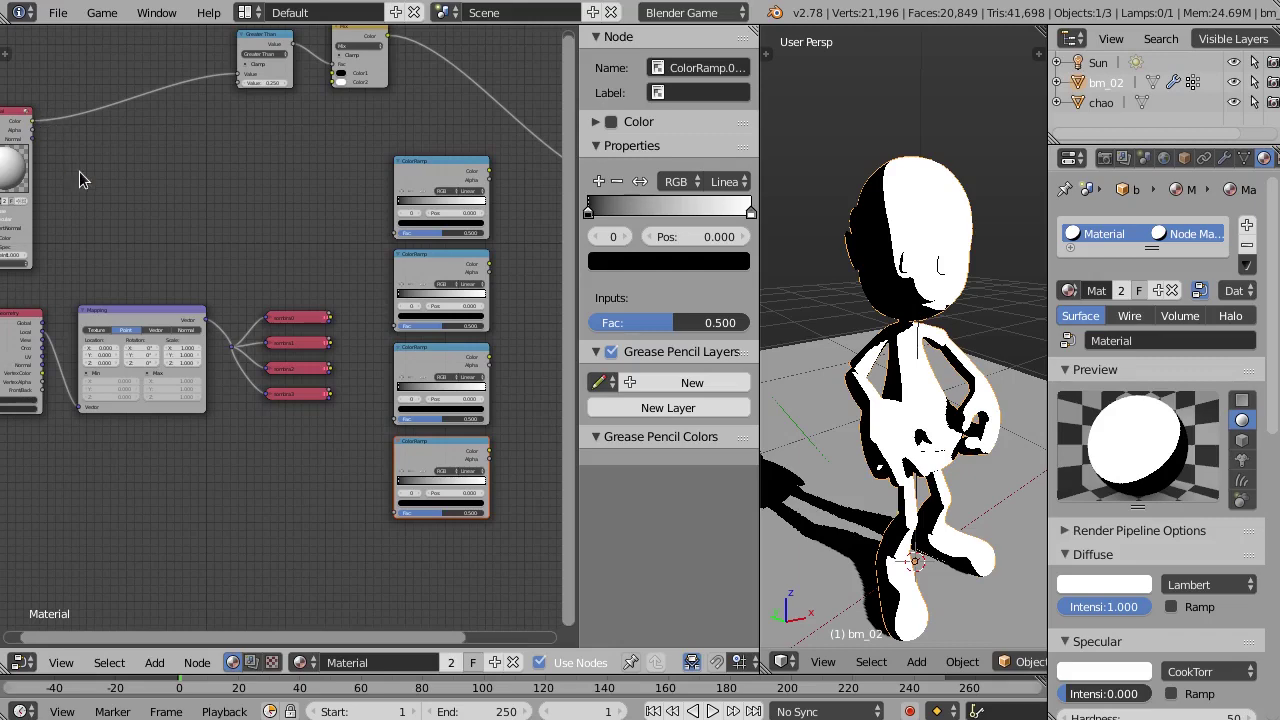
scroll(79, 179, up, 1)
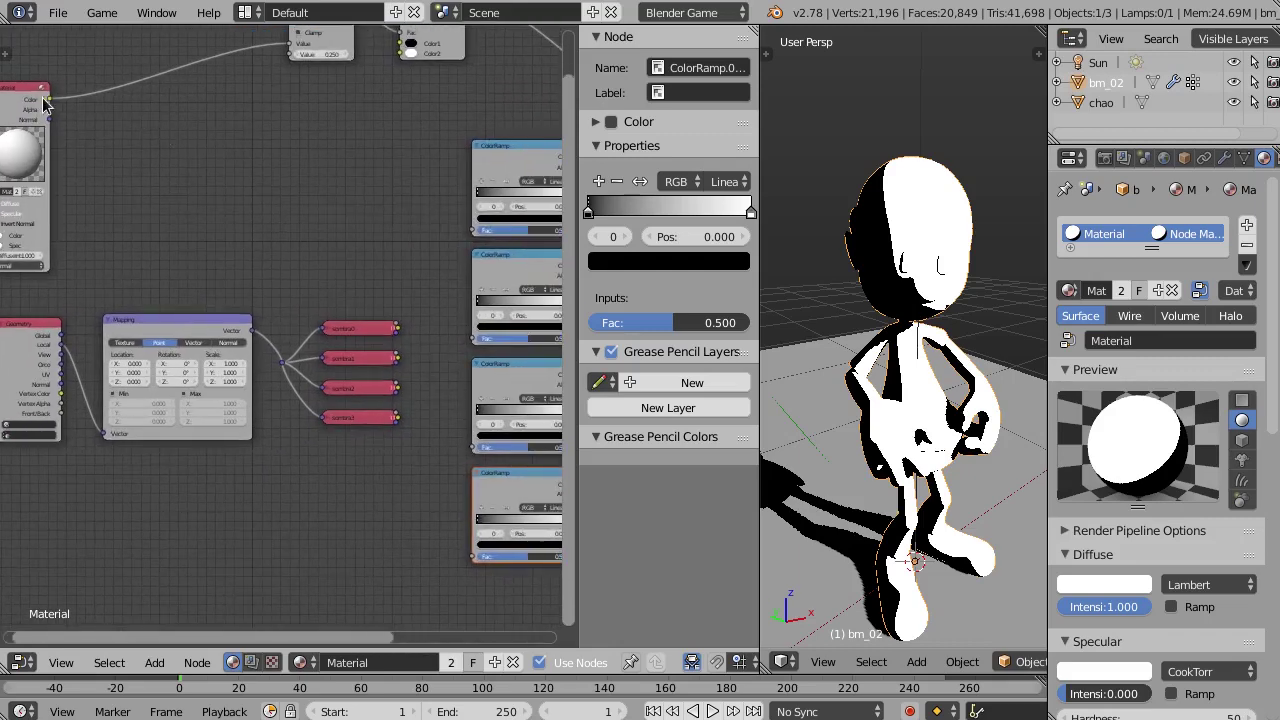
drag(44, 99, 470, 232)
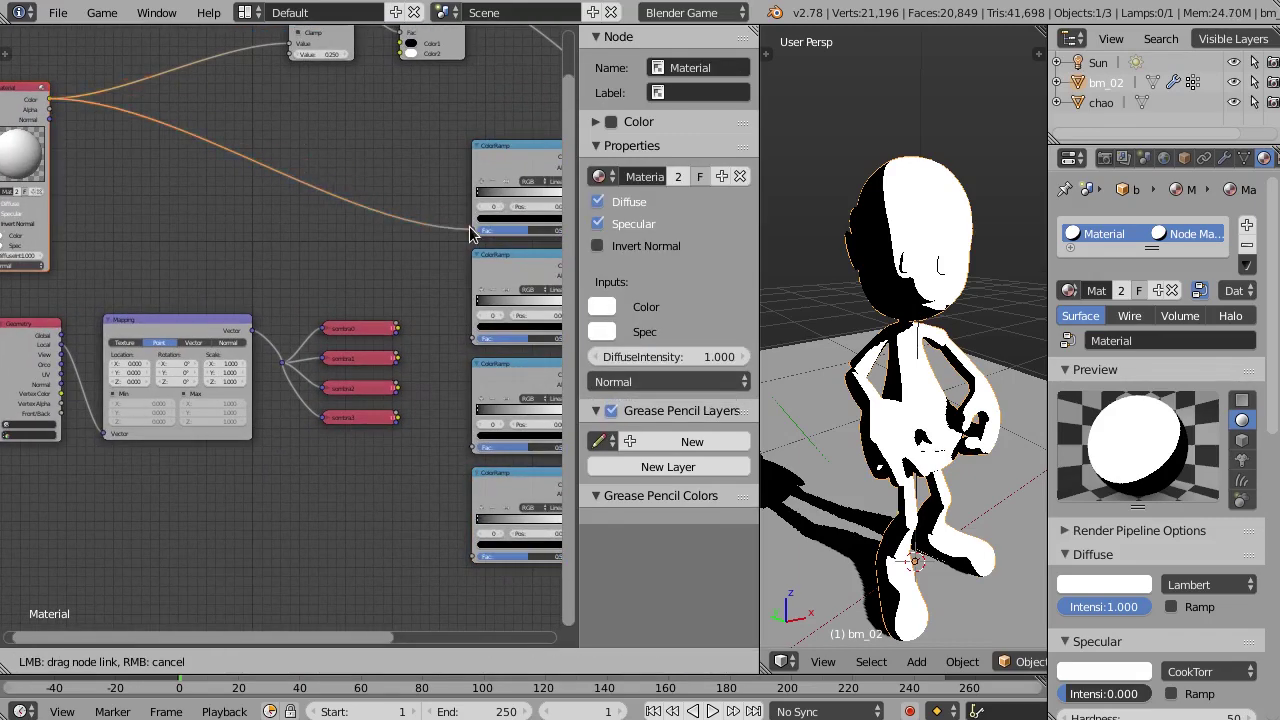
Route the Material colour through one reroute point into all four ColorRamp Fac inputs
middle_drag(441, 197, 277, 170)
scroll(252, 186, up, 1)
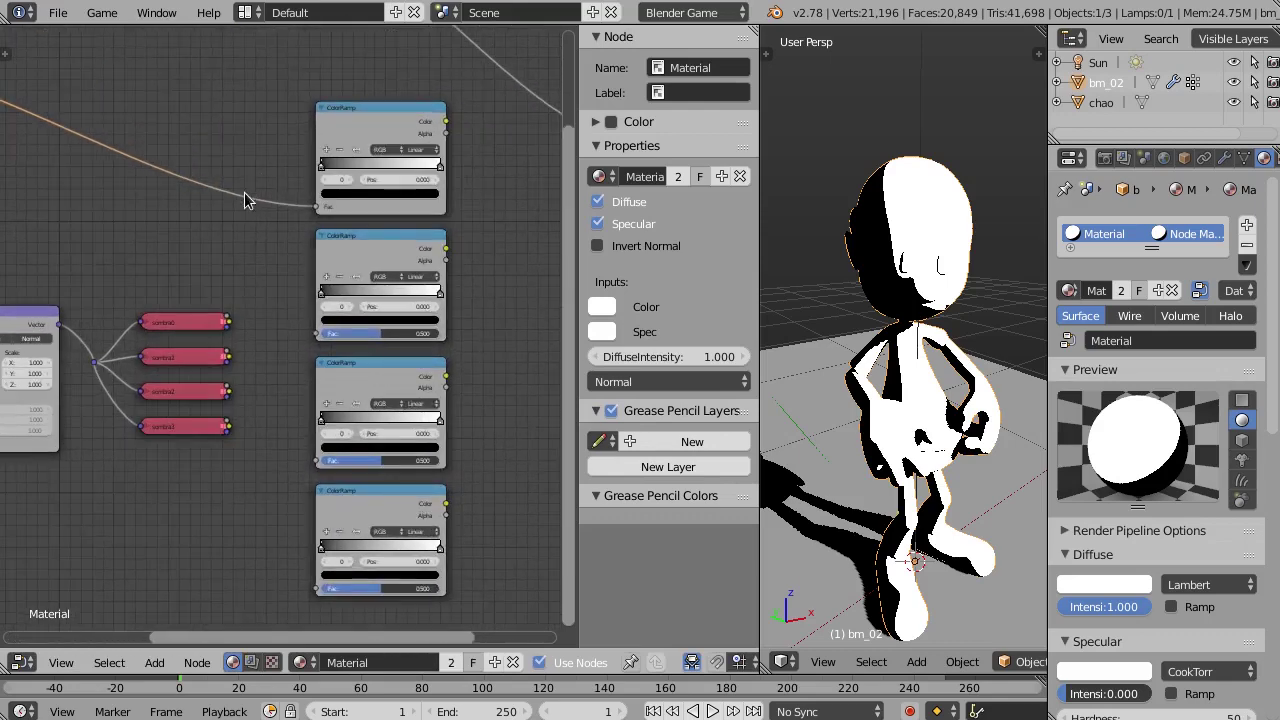
shift+right_drag(244, 165, 243, 271)
middle_drag(243, 271, 211, 192)
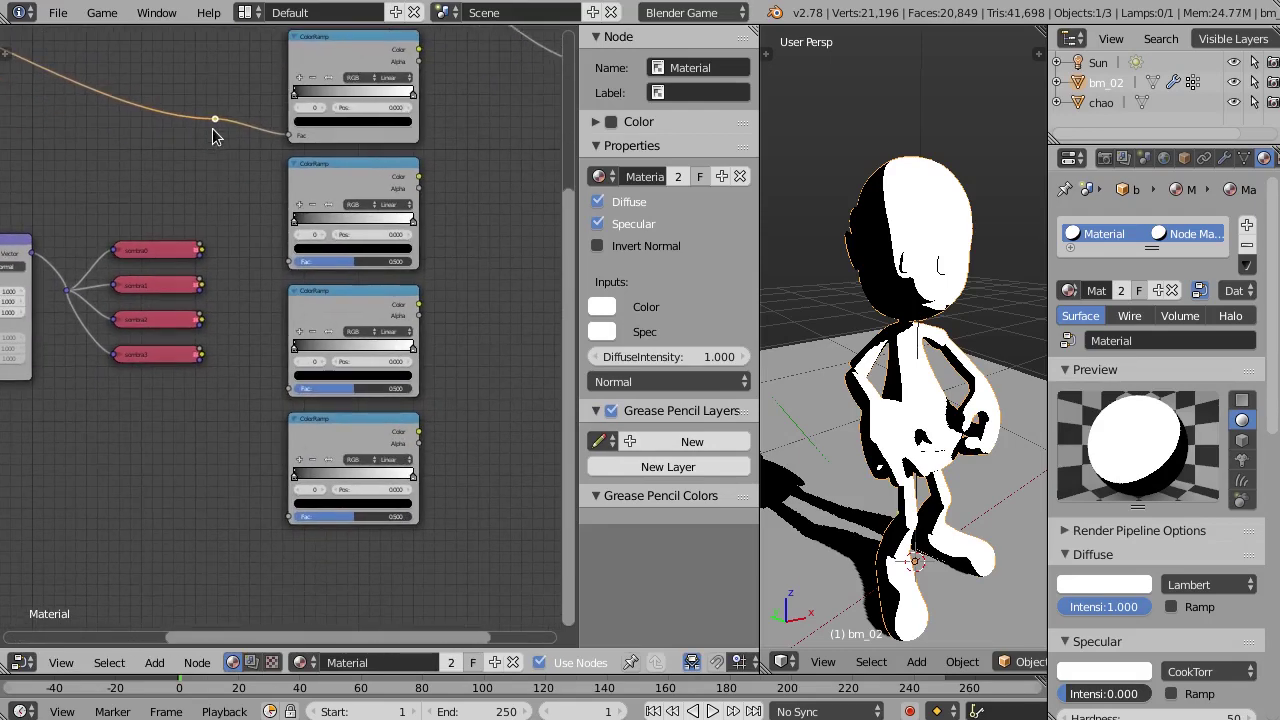
drag(215, 120, 289, 262)
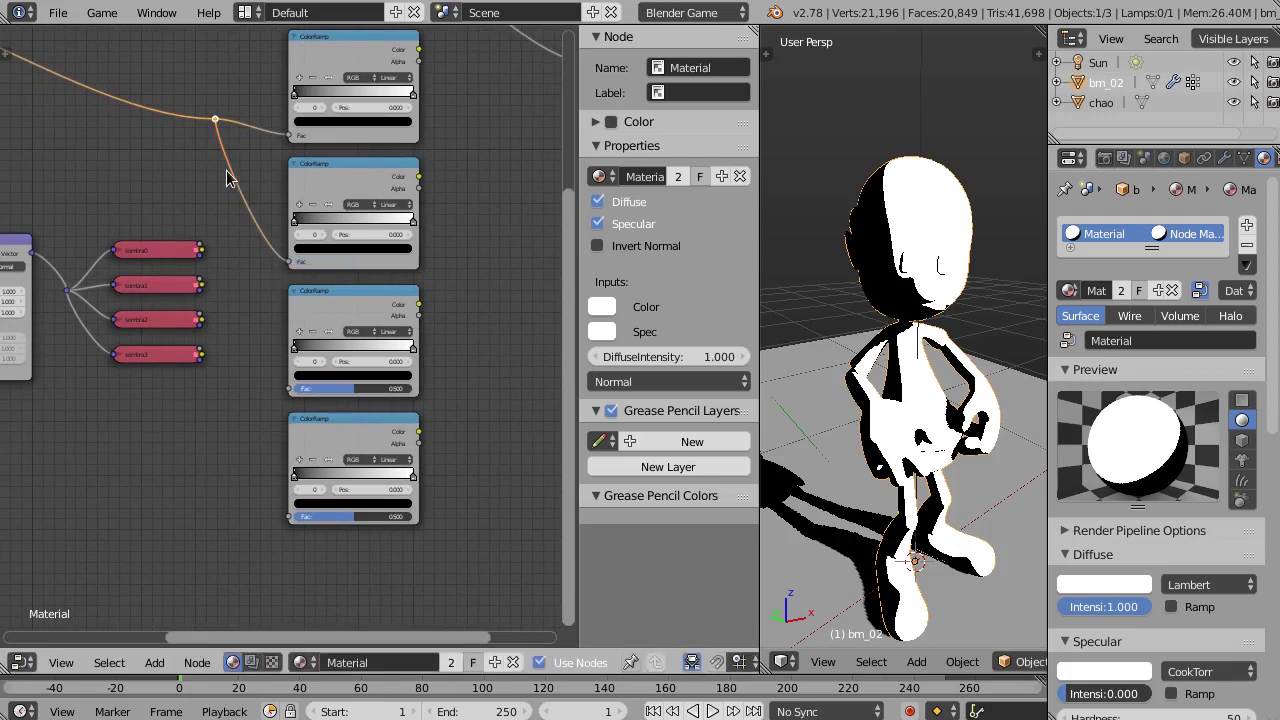
drag(215, 121, 289, 388)
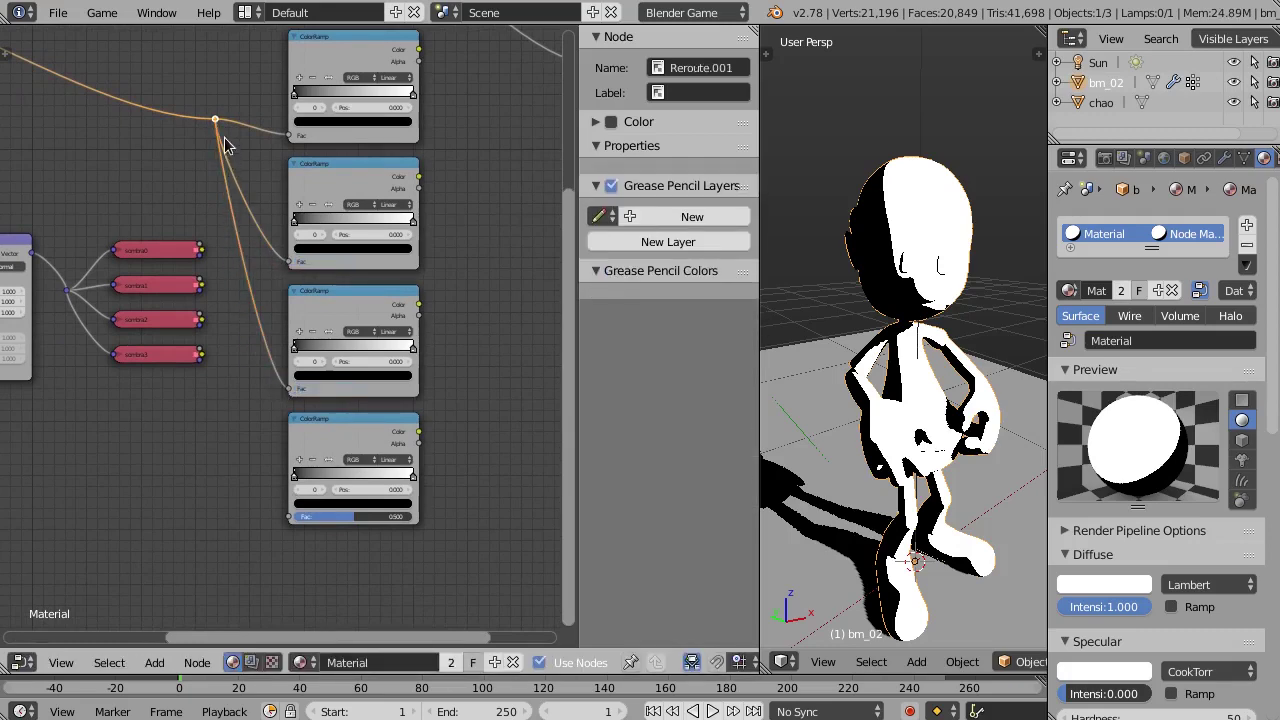
mouse_move(215, 121)
mouse_down()
mouse_move(227, 375)
mouse_move(289, 516)
mouse_up()
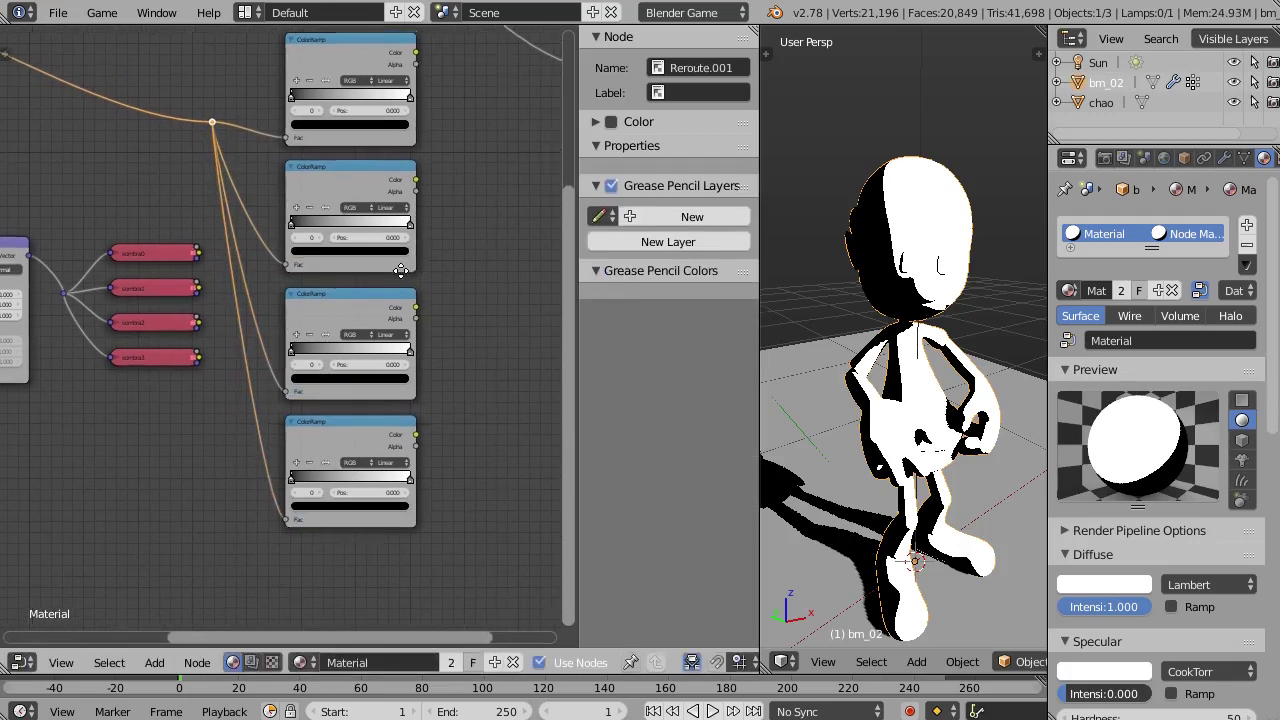
scroll(344, 247, up, 2)
scroll(372, 256, up, 2)
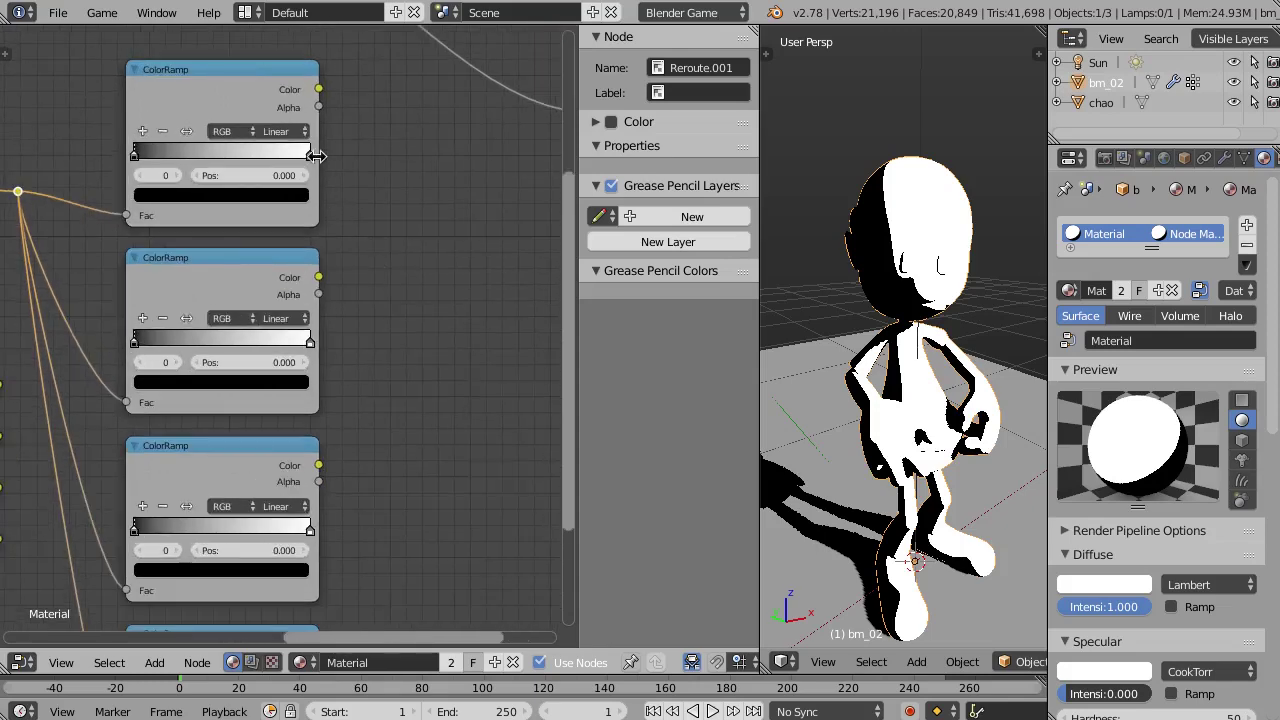
Move the first ColorRamp's white stop to position 0.150
drag(307, 160, 210, 160)
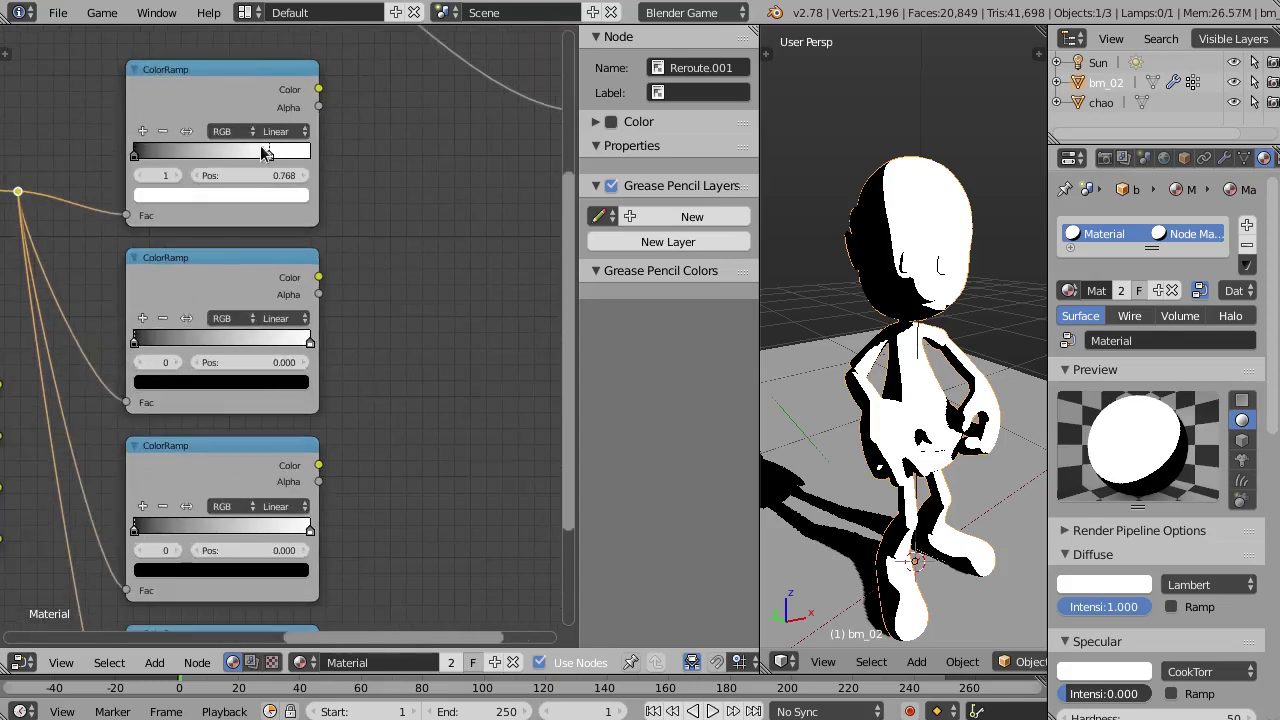
click(254, 175)
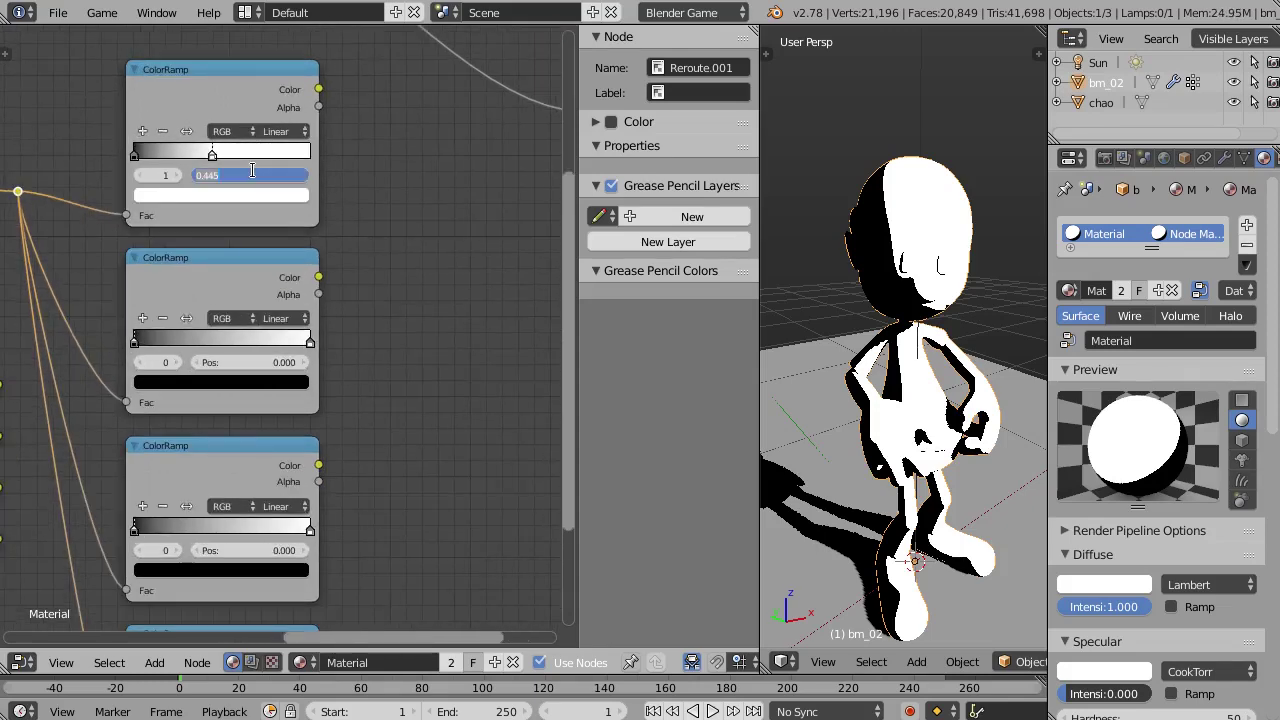
text(150)
key(Return)
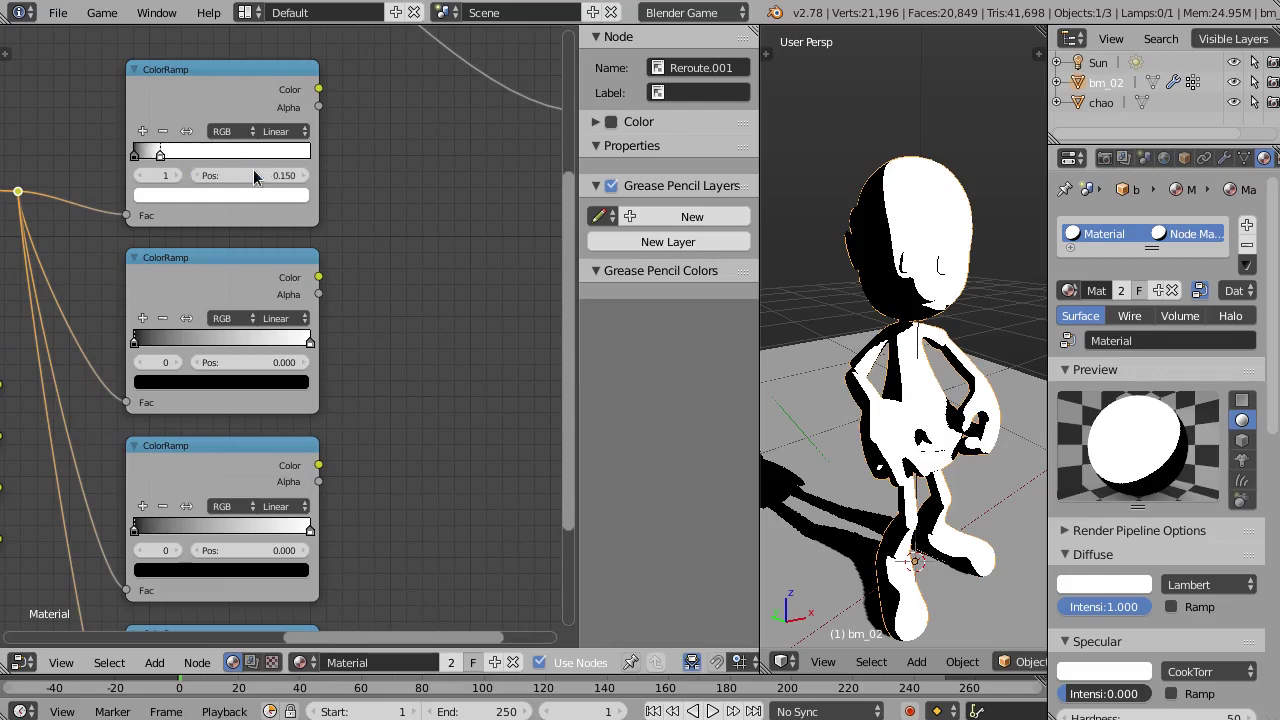
Set the second ColorRamp's black stop to 0.150 and white stop to 0.350
middle_drag(206, 317, 222, 247)
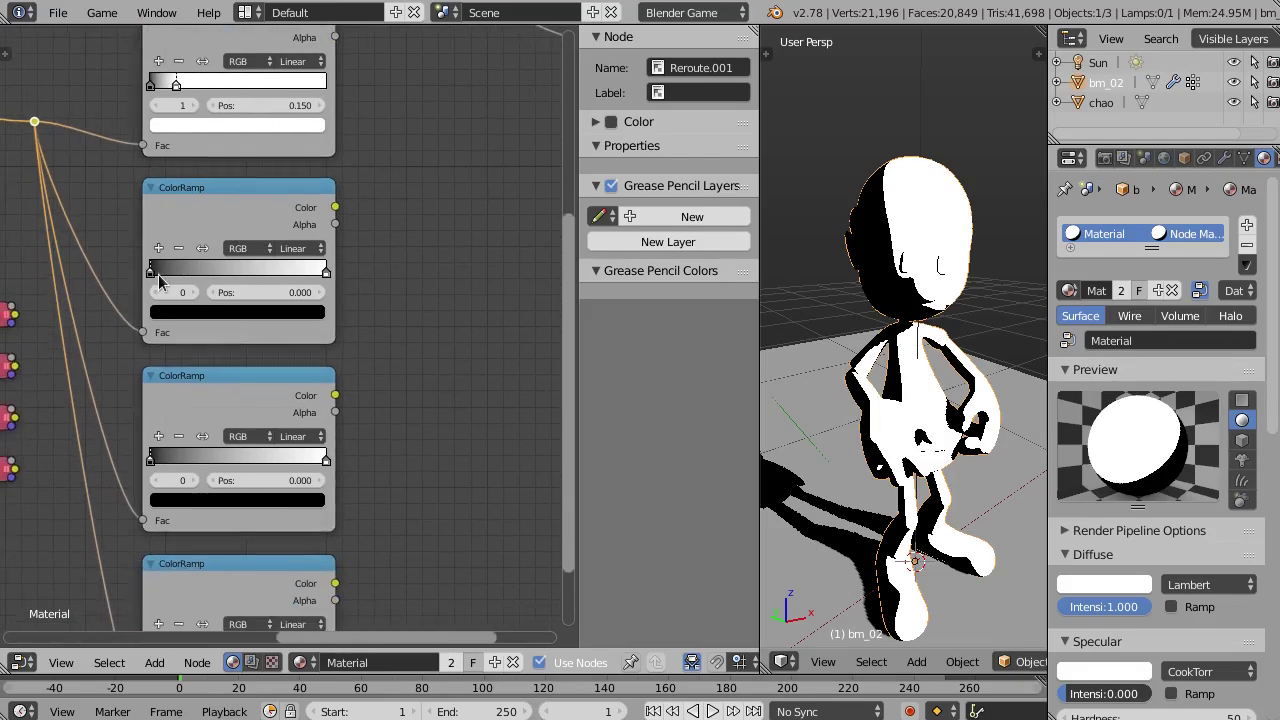
drag(155, 275, 167, 275)
click(257, 292)
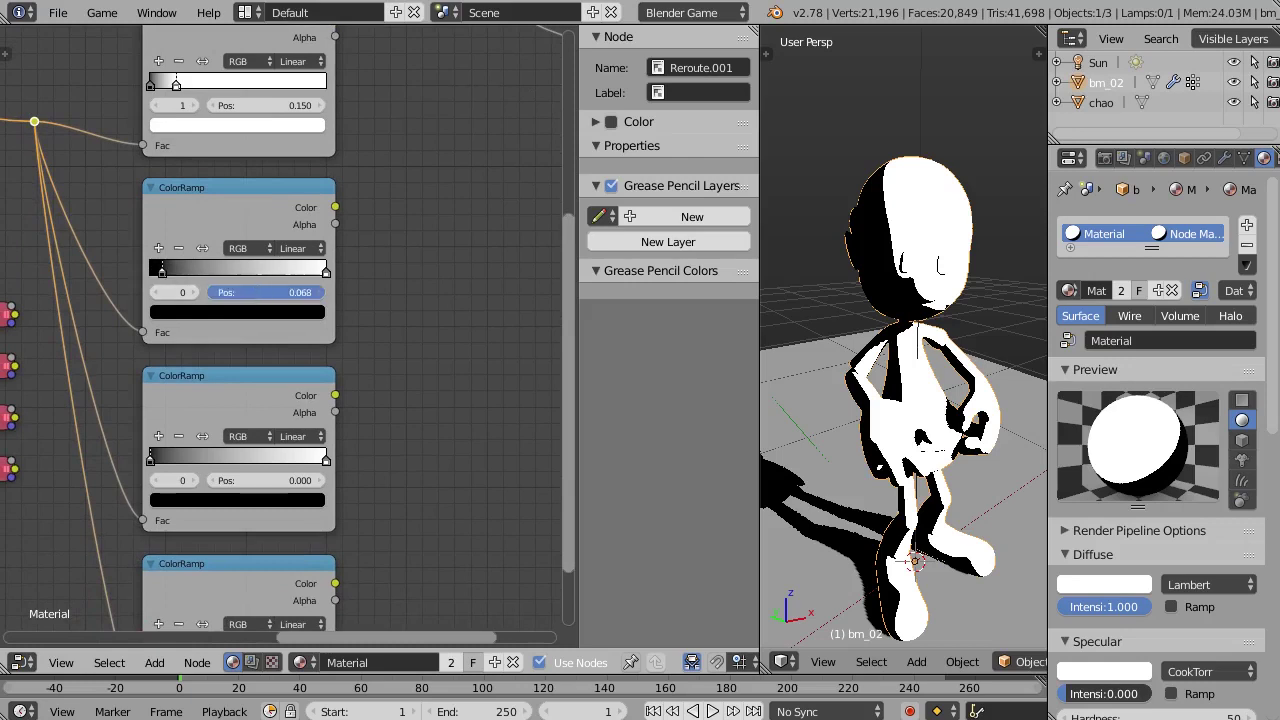
key(Return)
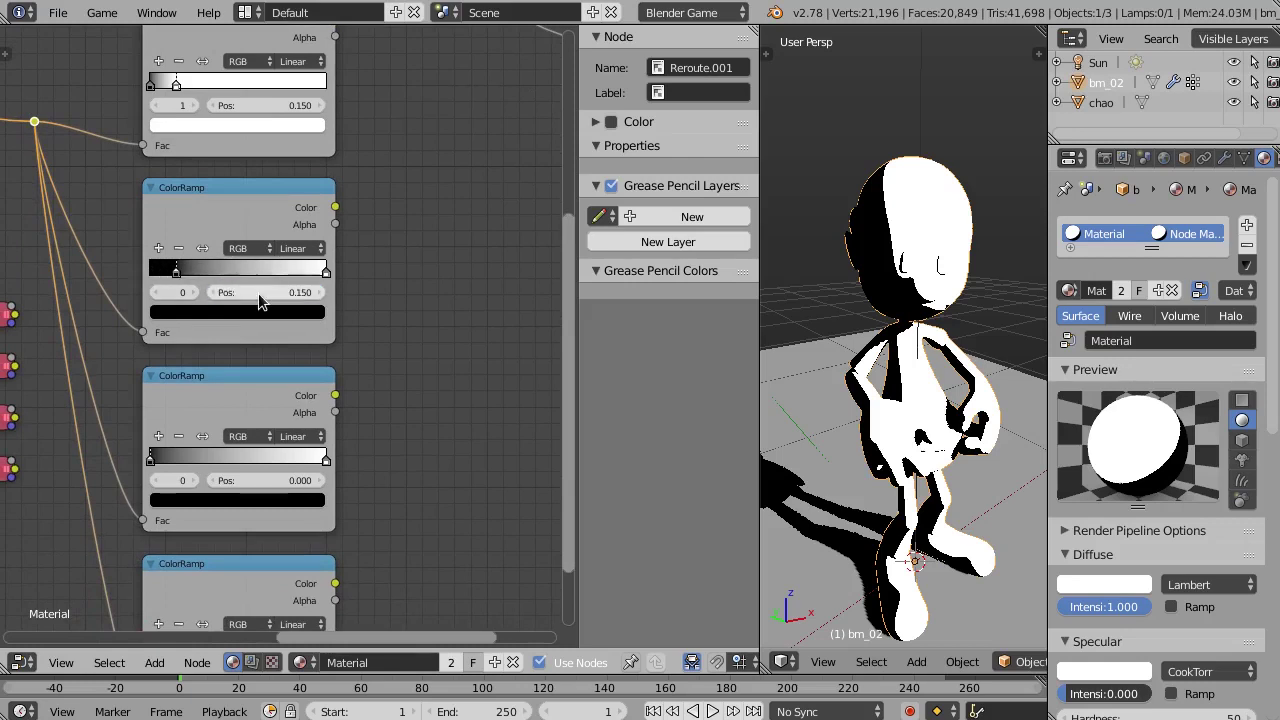
click(319, 270)
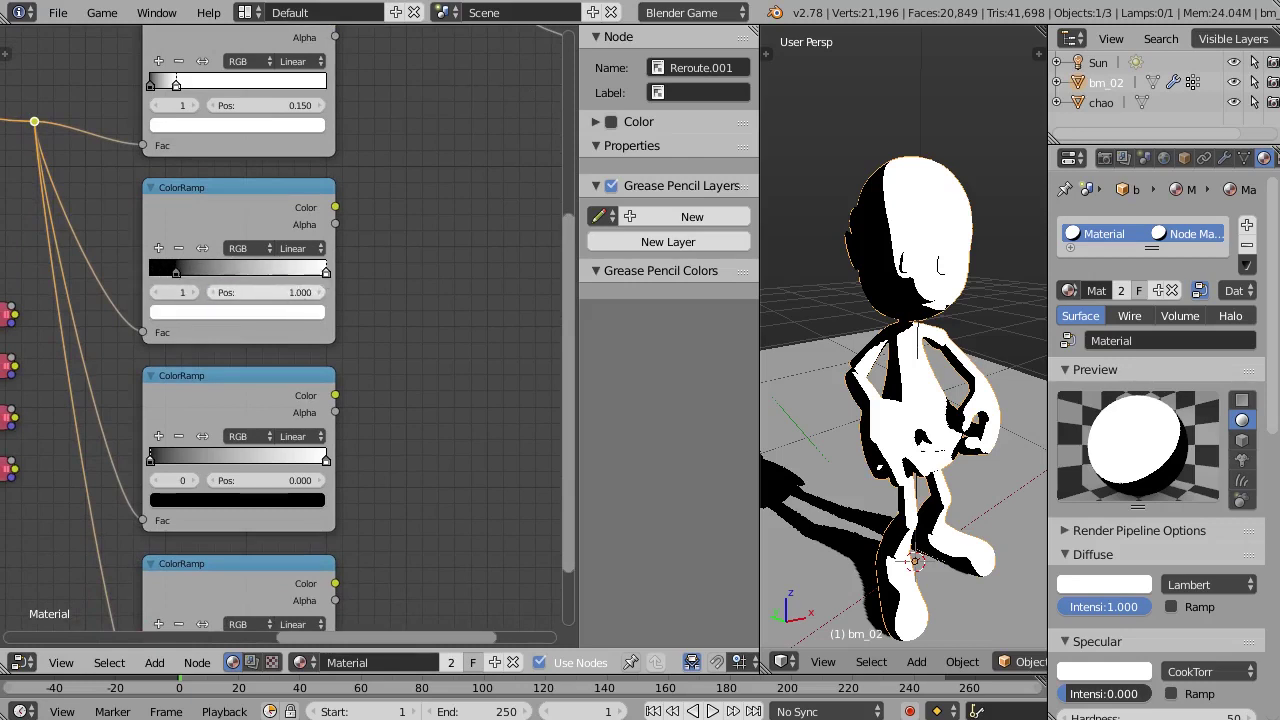
click(289, 291)
text(.350)
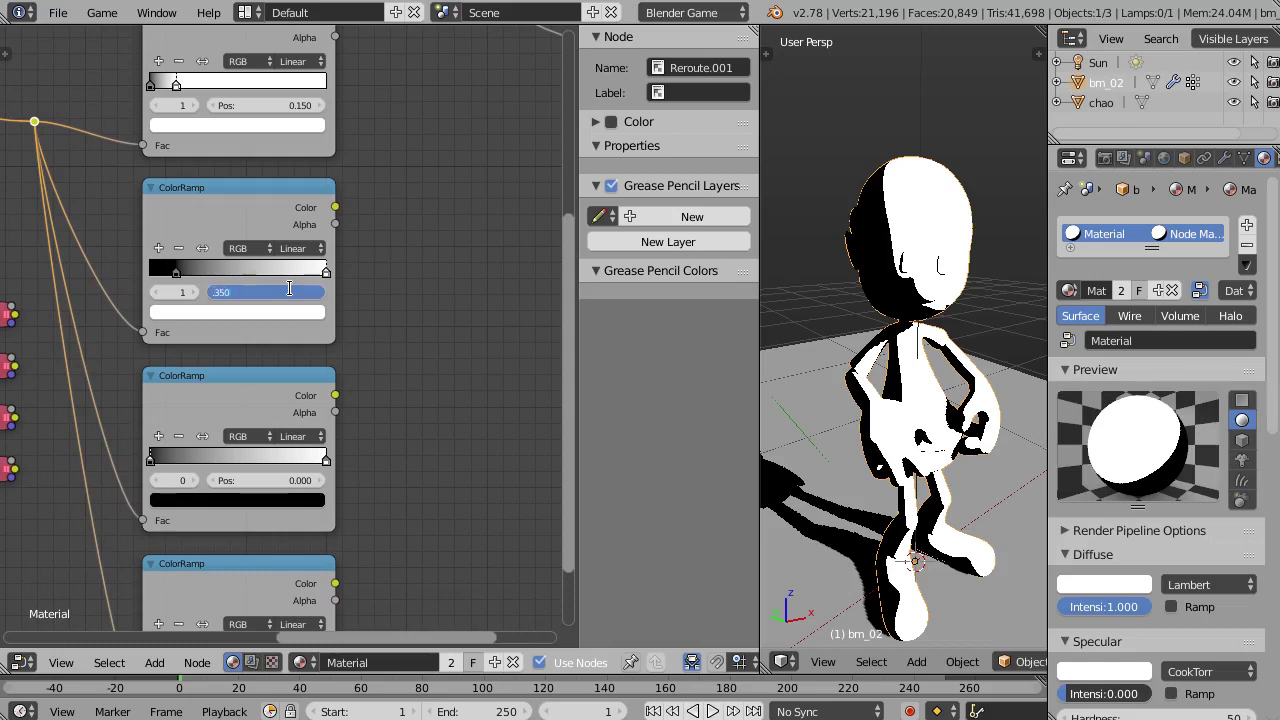
key(Return)
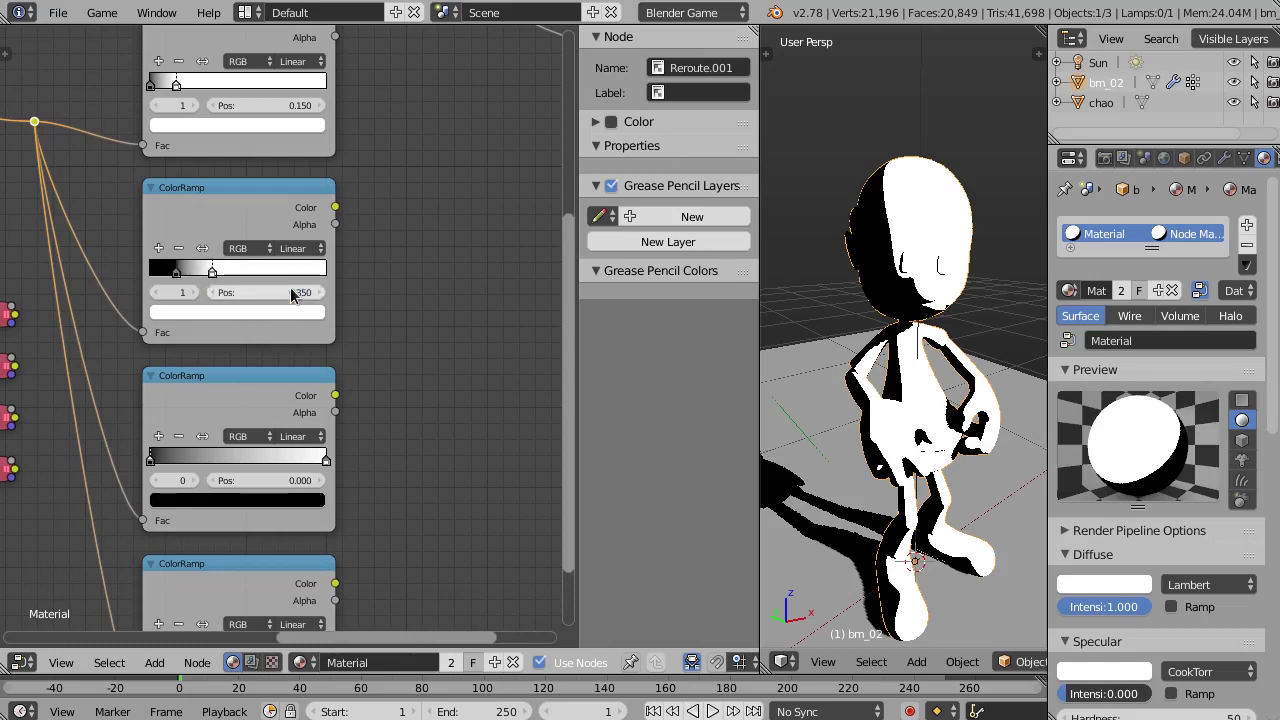
middle_drag(291, 371, 291, 248)
Set the third ColorRamp's black stop to 0.350 and white stop to 0.550
click(255, 252)
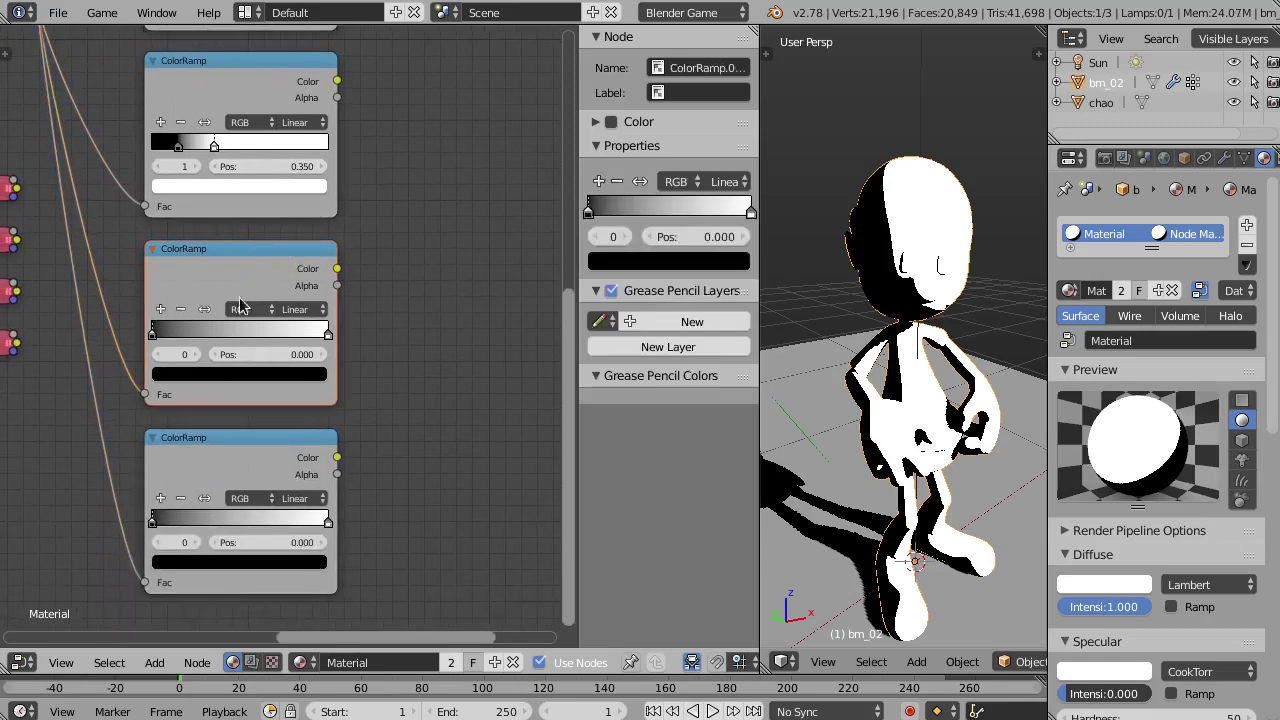
drag(153, 333, 158, 333)
click(254, 354)
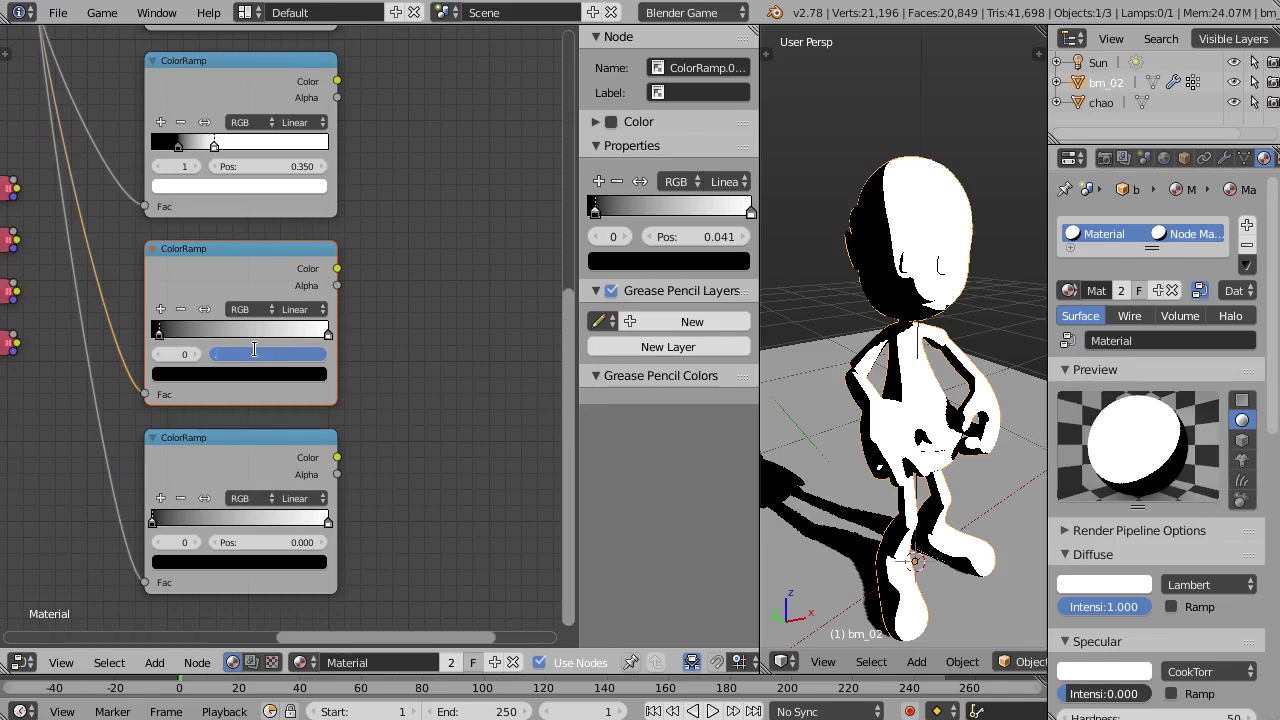
text(350)
key(Return)
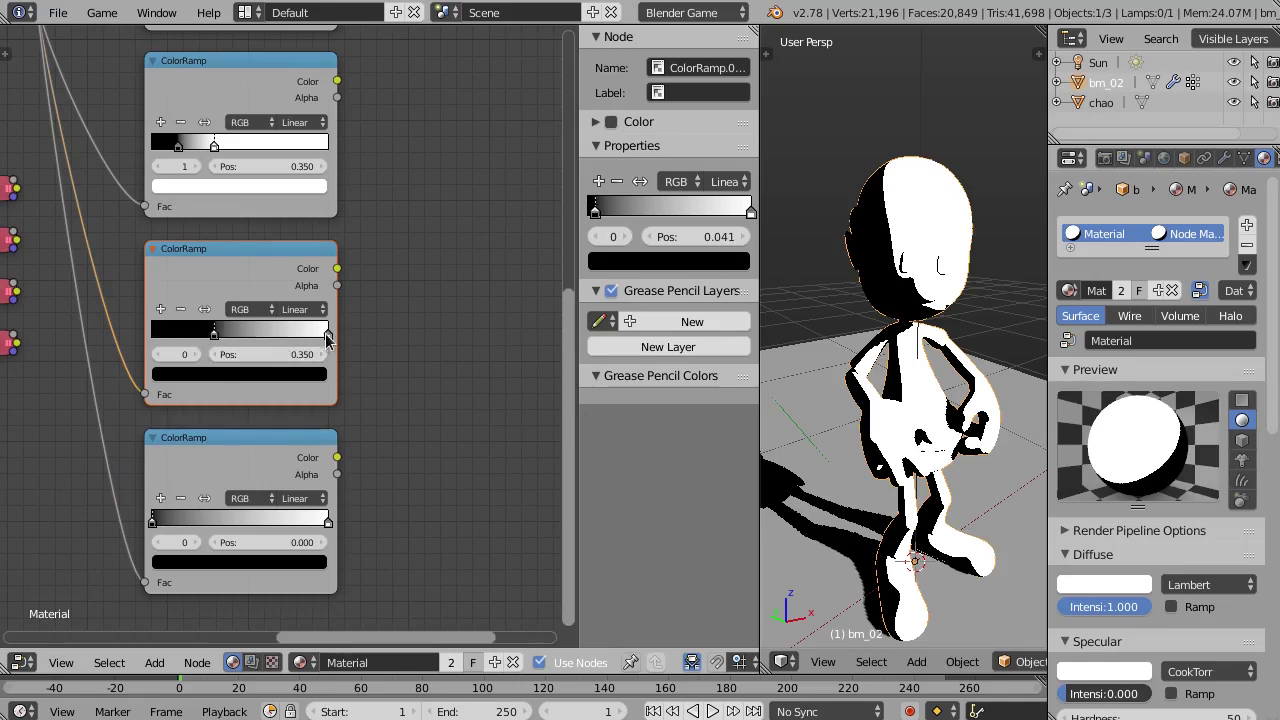
drag(325, 333, 286, 333)
click(283, 354)
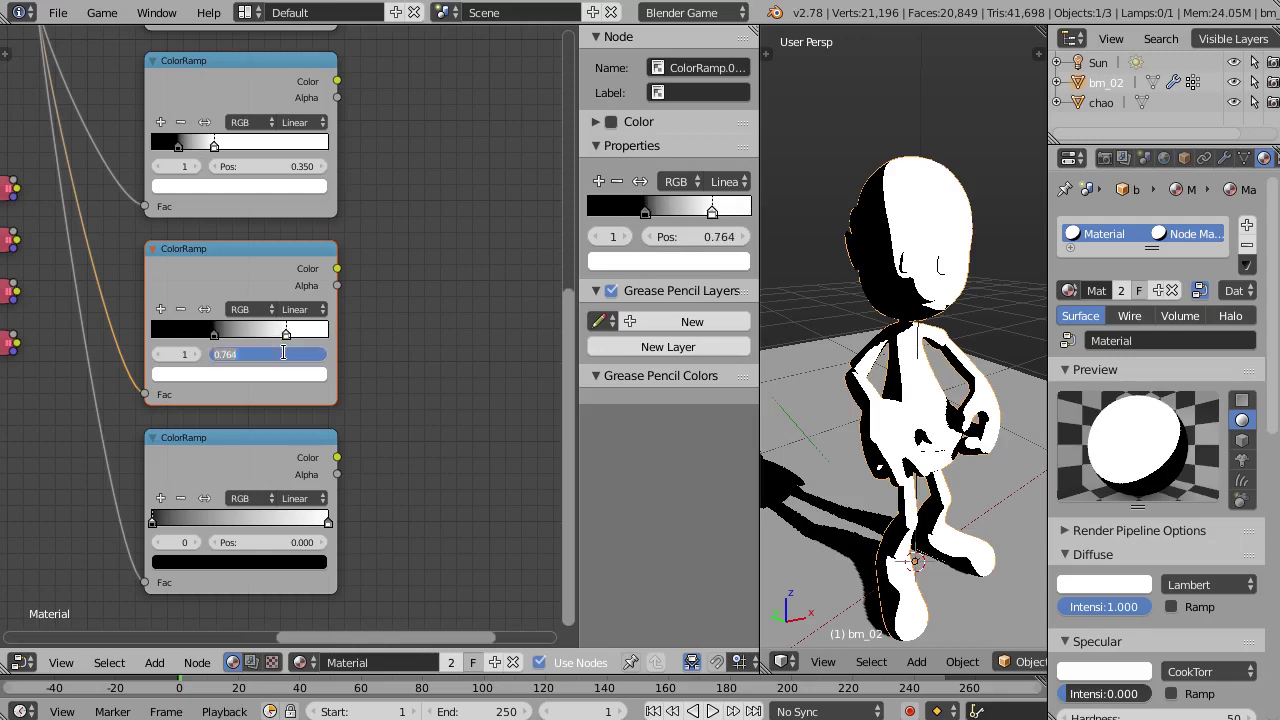
text(0.550)
key(Return)
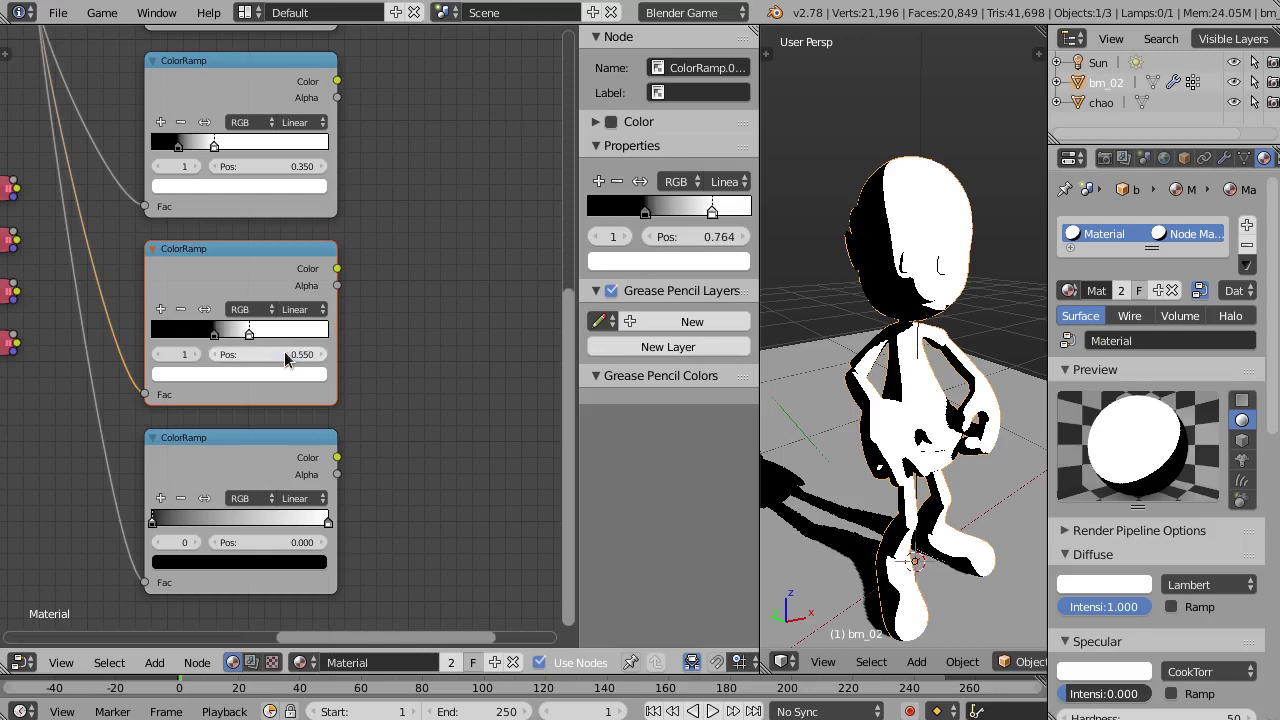
Set the fourth ColorRamp's black stop to 0.550 and white stop to 0.900
middle_drag(285, 360, 282, 266)
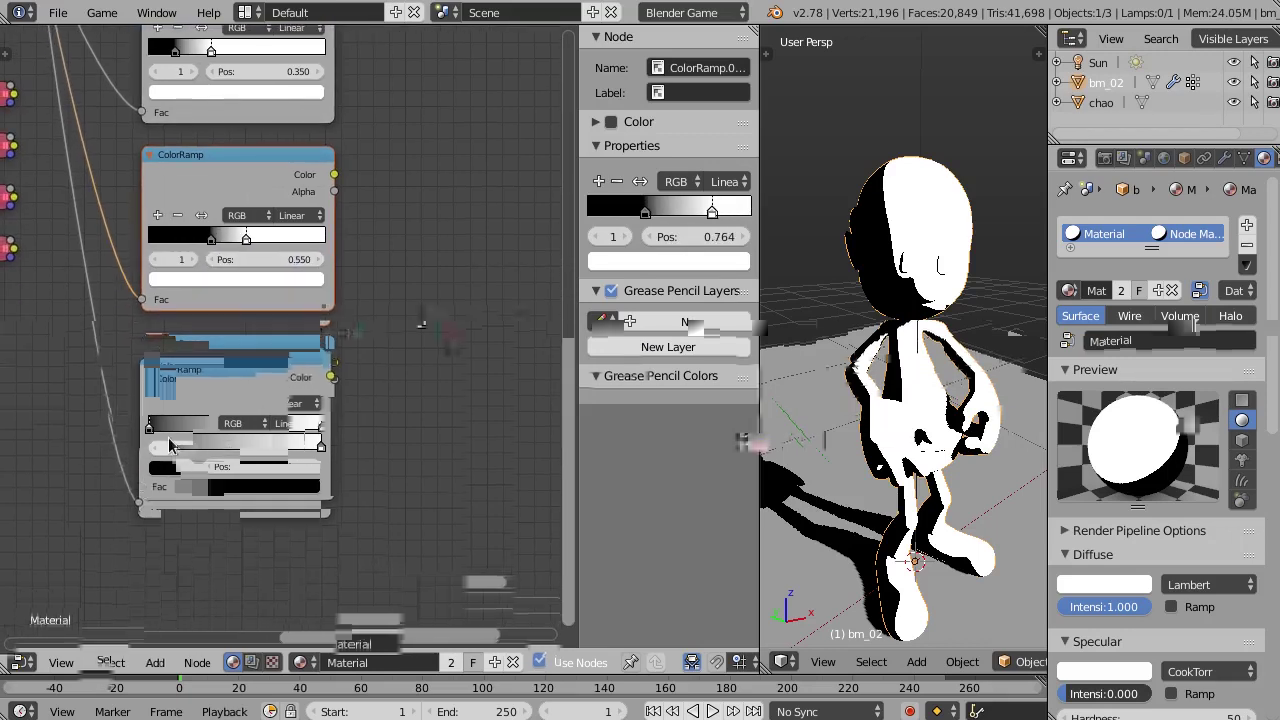
drag(160, 437, 157, 437)
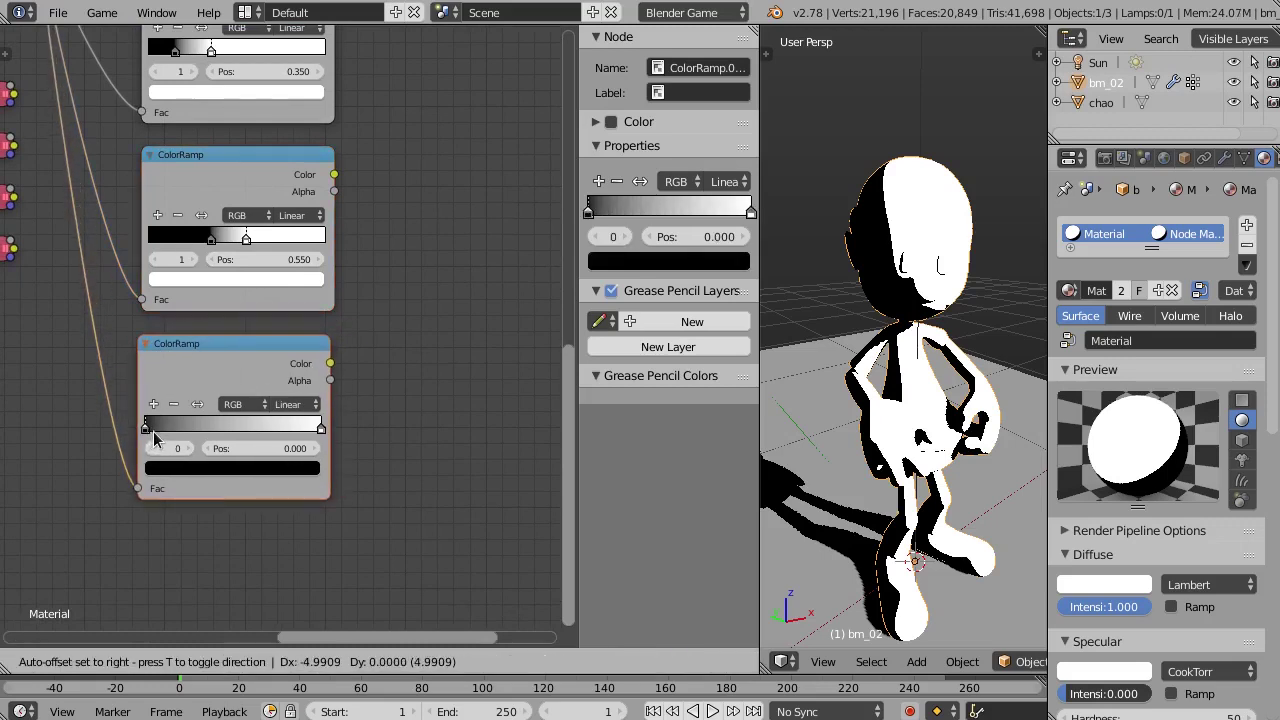
drag(149, 428, 191, 430)
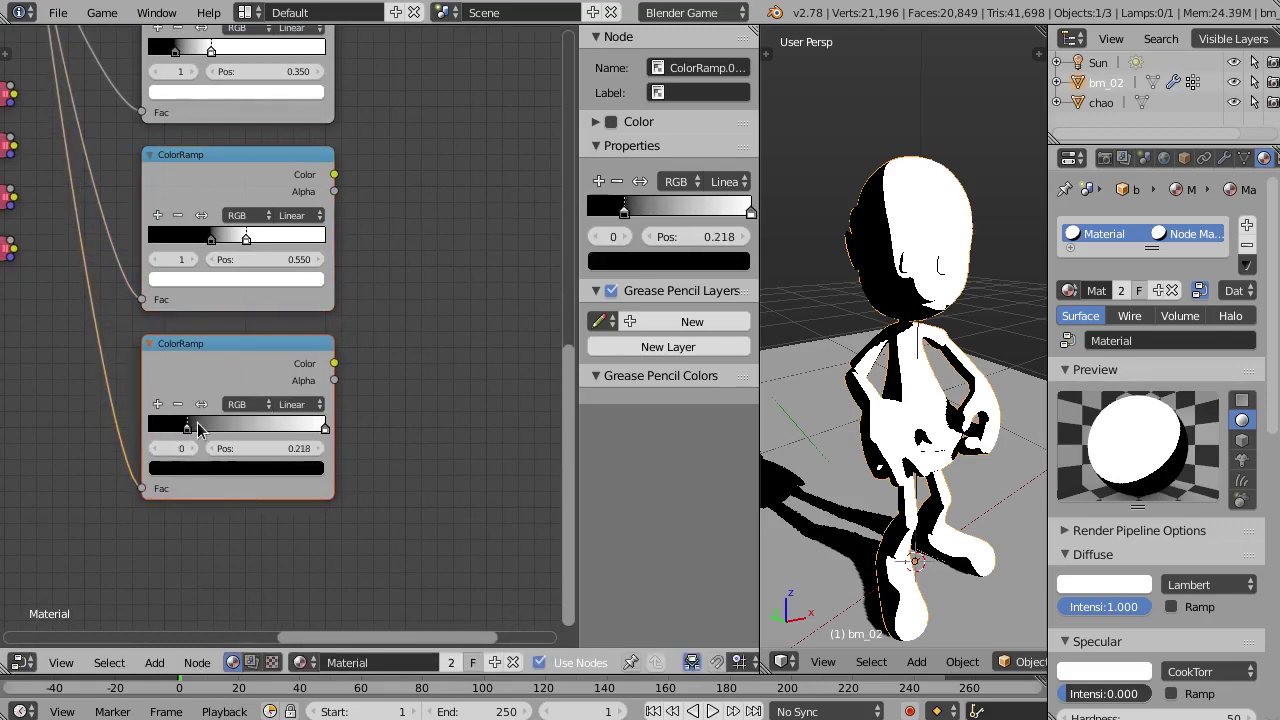
click(274, 447)
key(BackSpace)
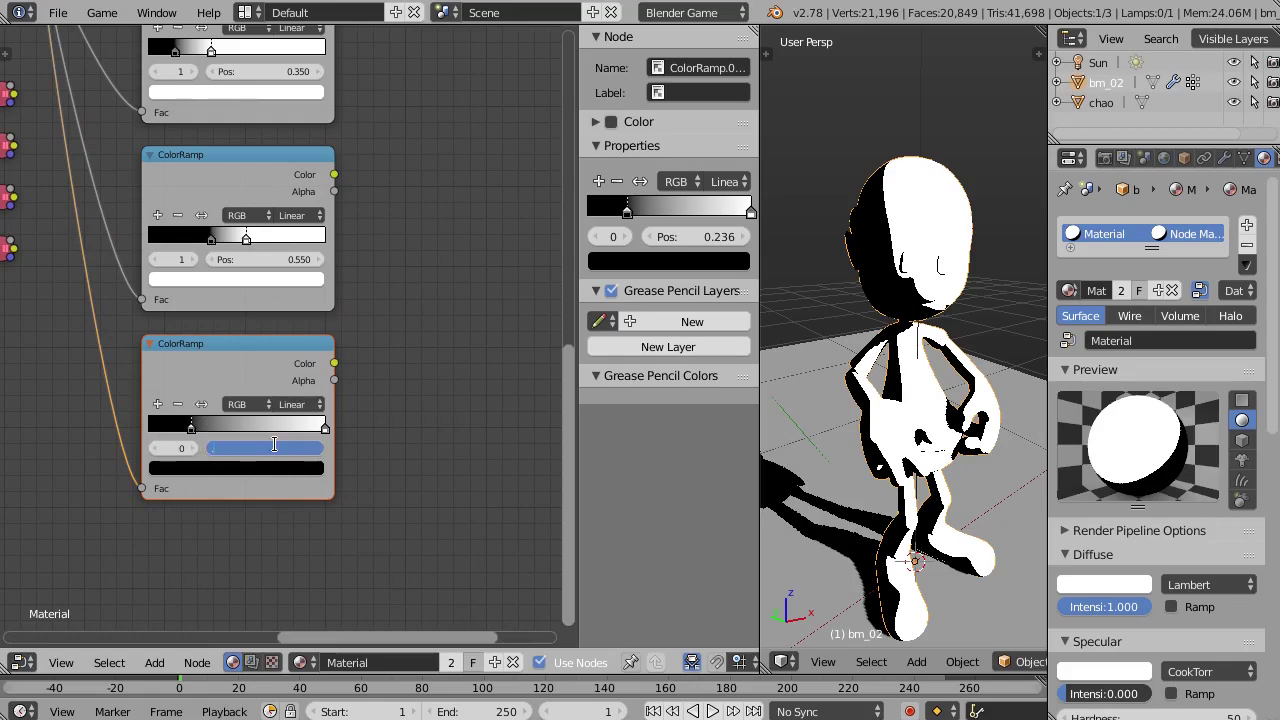
text(.550)
key(Return)
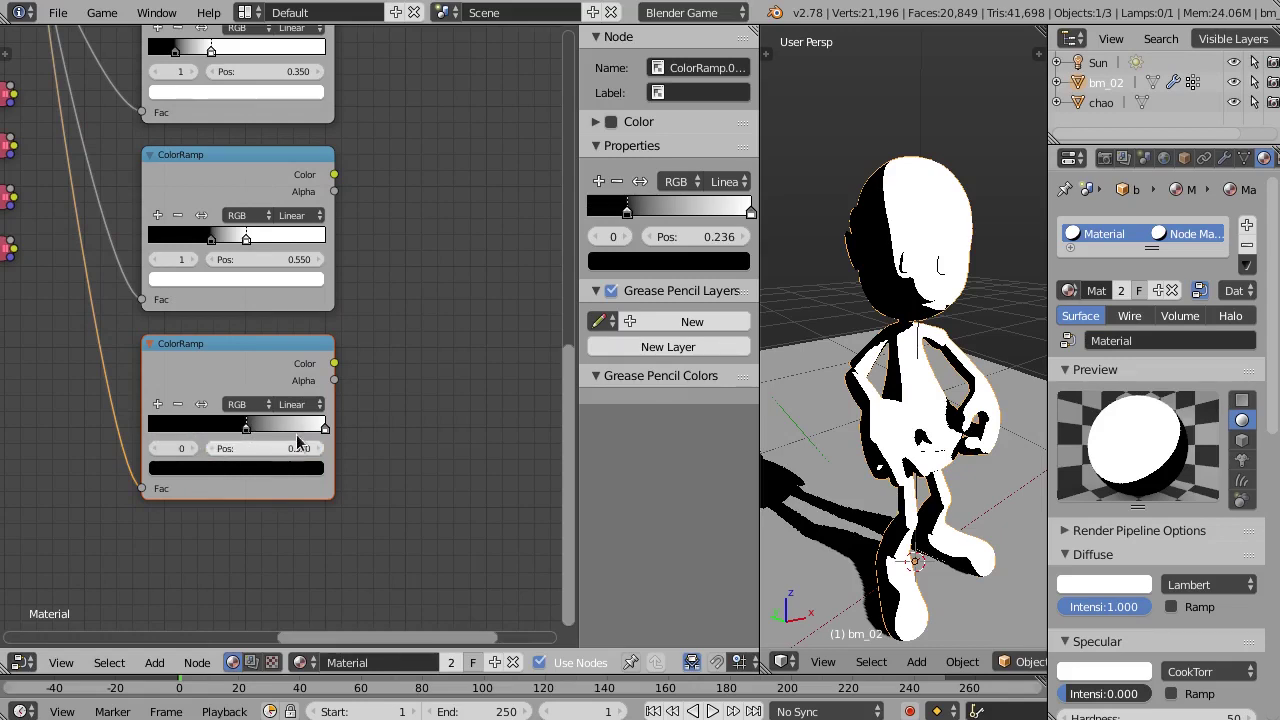
click(320, 428)
click(263, 446)
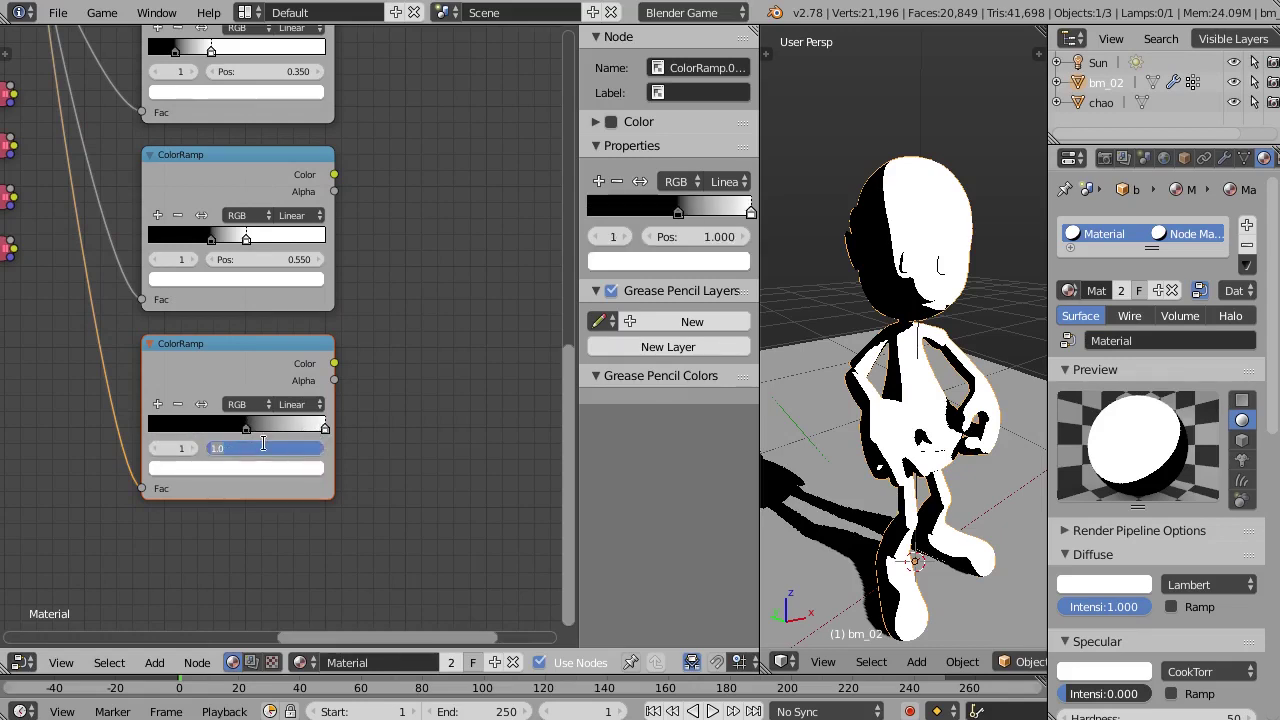
text(0.900)
key(Return)
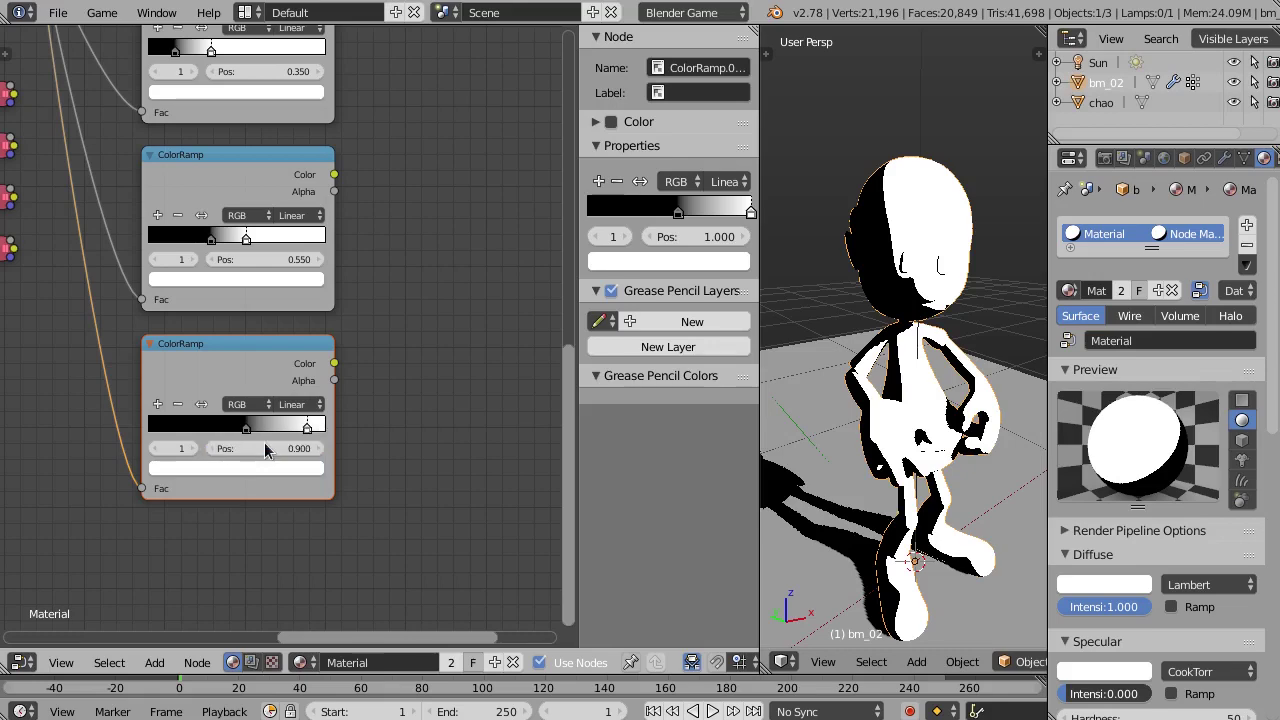
Move the material Output node up and to the right in the node tree
scroll(227, 272, down, 1)
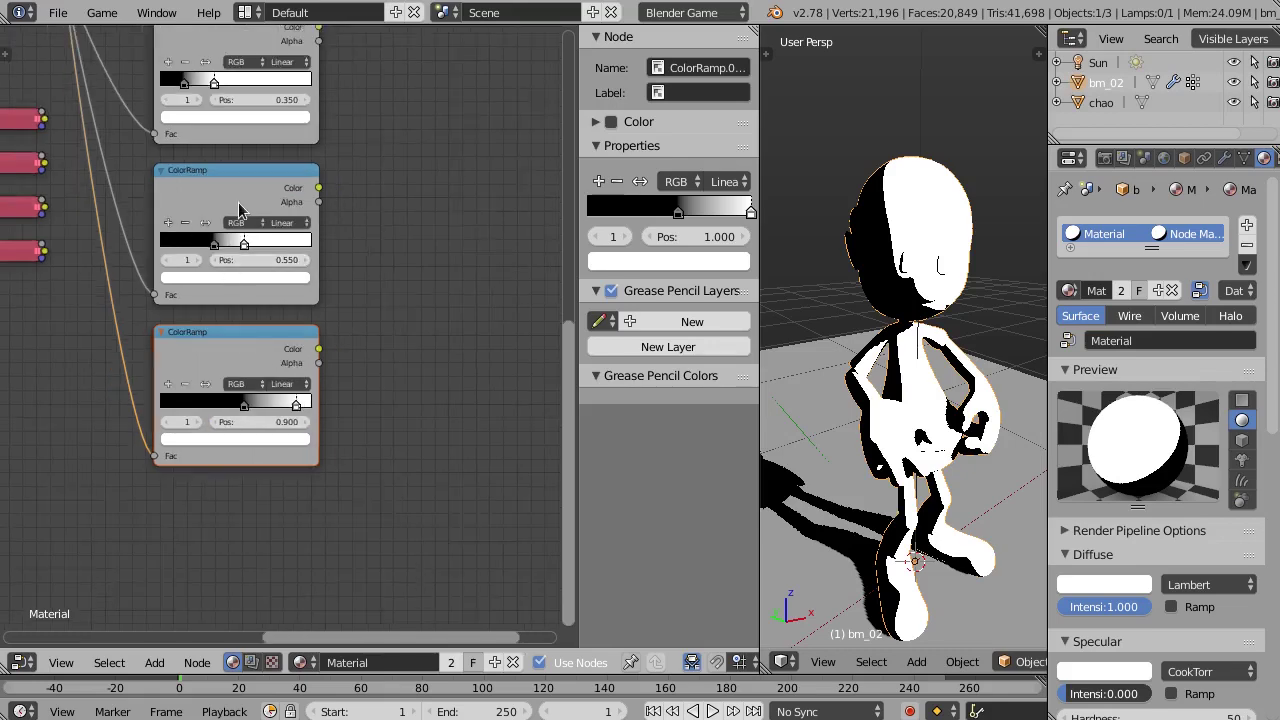
shift+scroll(227, 260, up, 2)
shift+scroll(227, 245, up, 2)
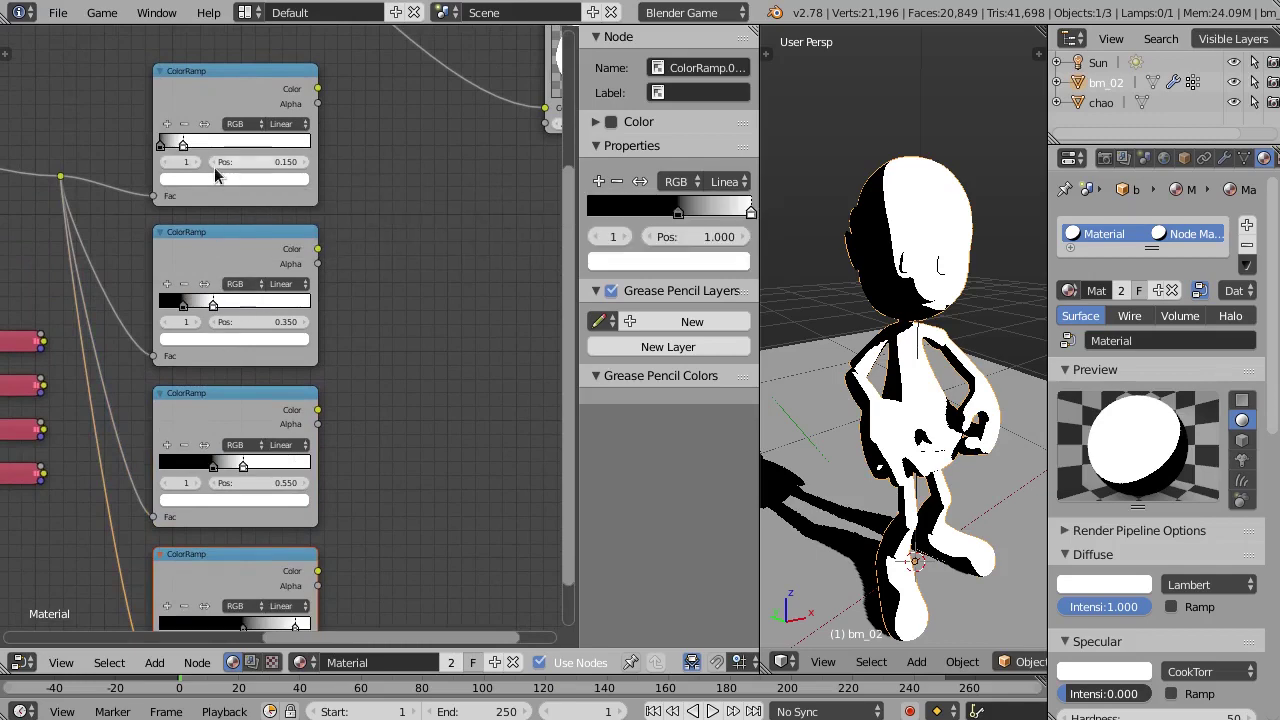
shift+scroll(316, 377, down, 1)
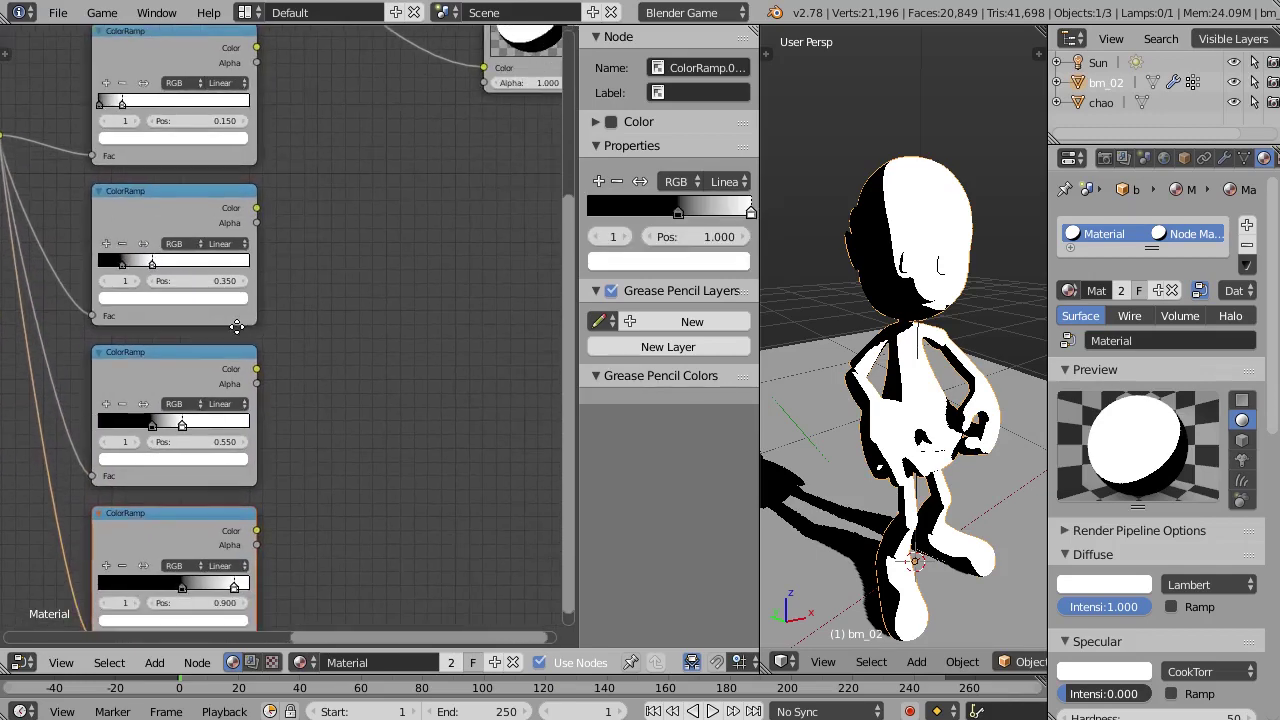
scroll(251, 323, down, 2)
scroll(277, 271, down, 1)
click(384, 132)
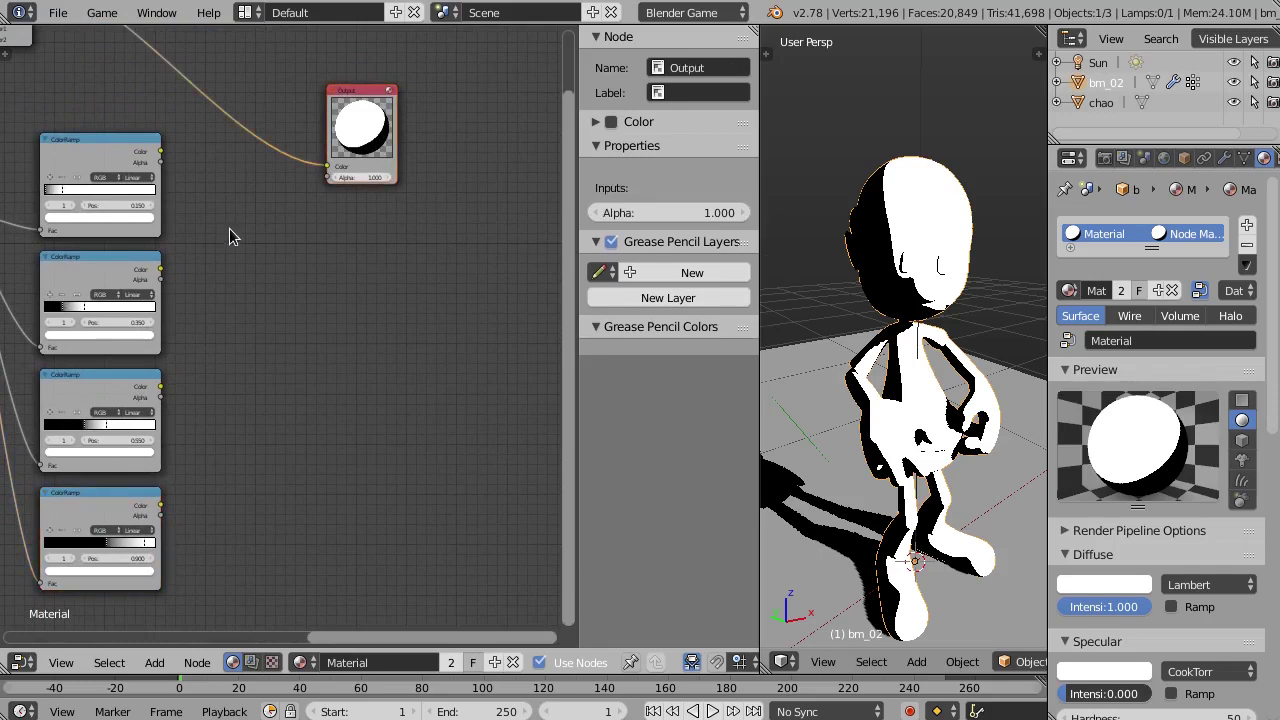
key(g)
click(390, 205)
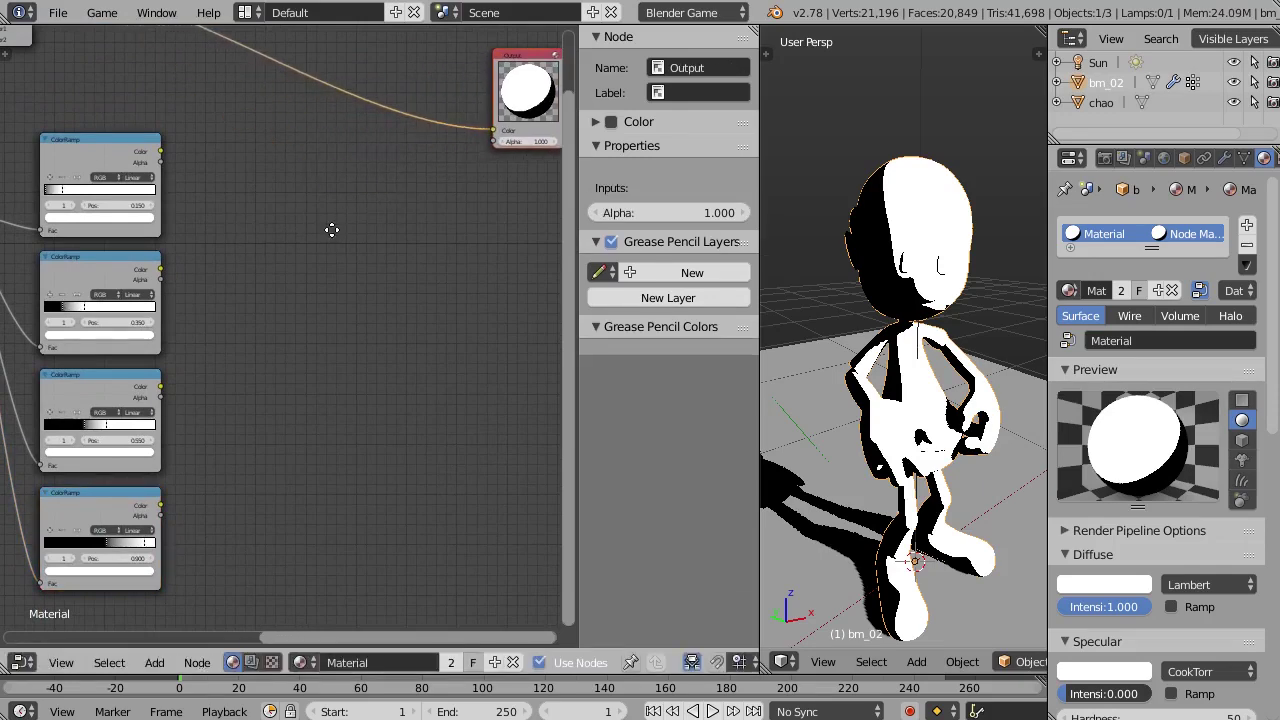
Bring up the node editor's Add menu with Shift+A
shift+scroll(320, 220, down, 2)
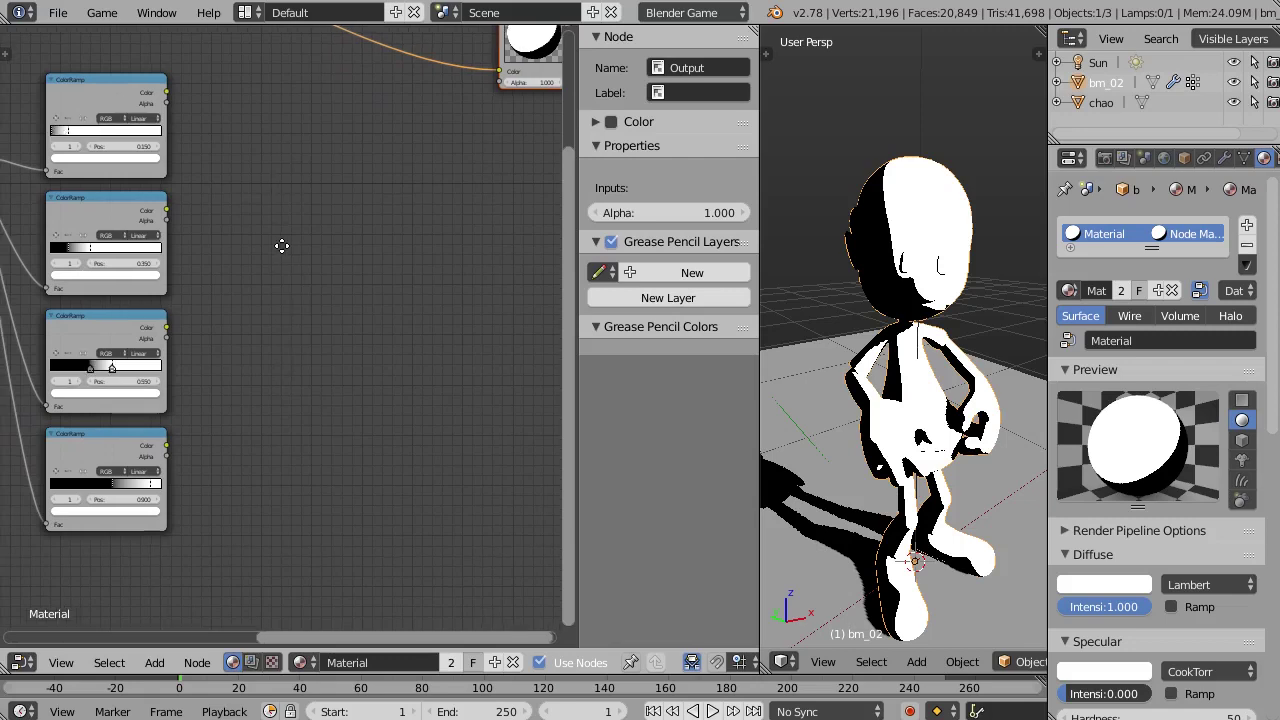
shift+scroll(278, 208, down, 2)
key(shift+a)
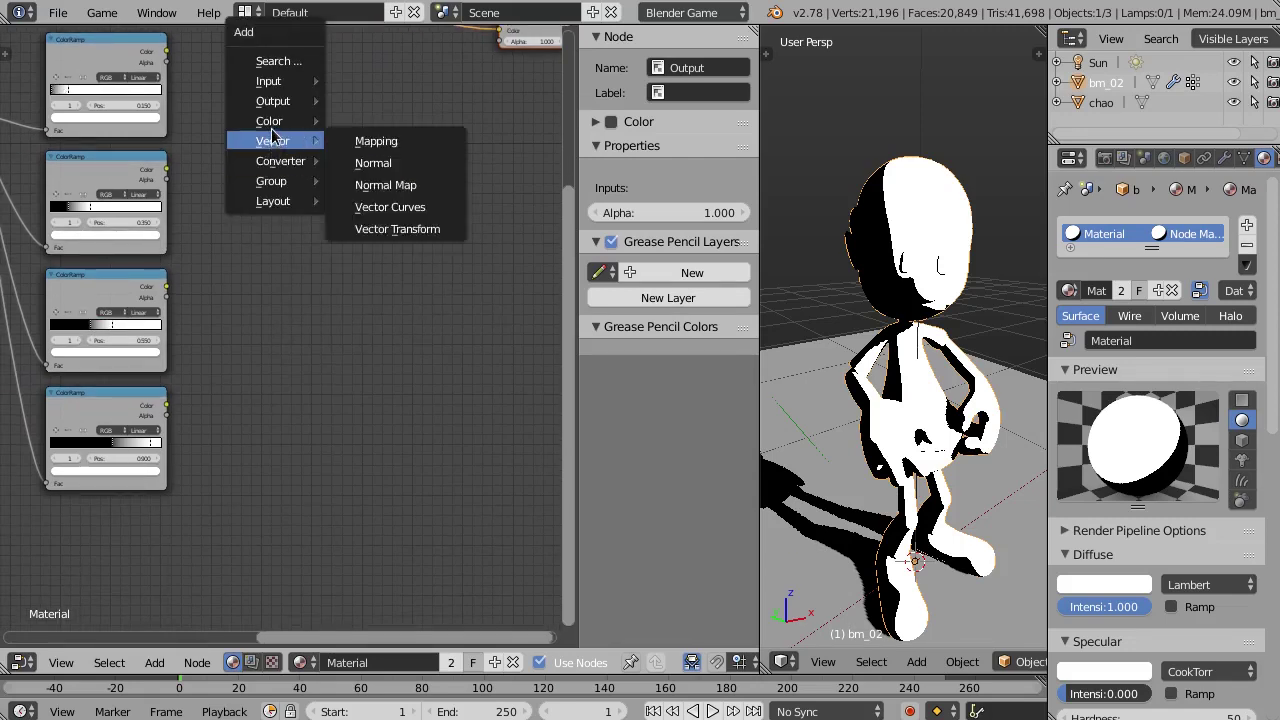
Add a Mix node beside the top ColorRamp and duplicate it into a column of four
mouse_move(269, 121)
click(393, 190)
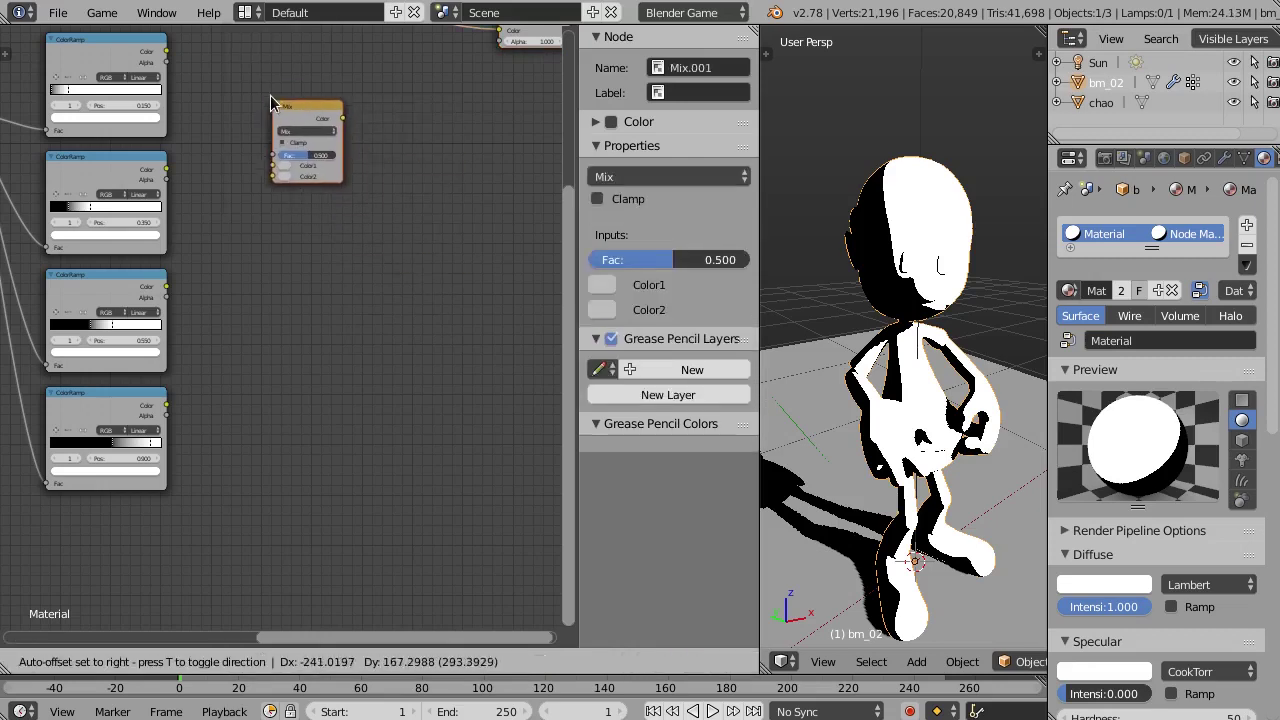
click(270, 53)
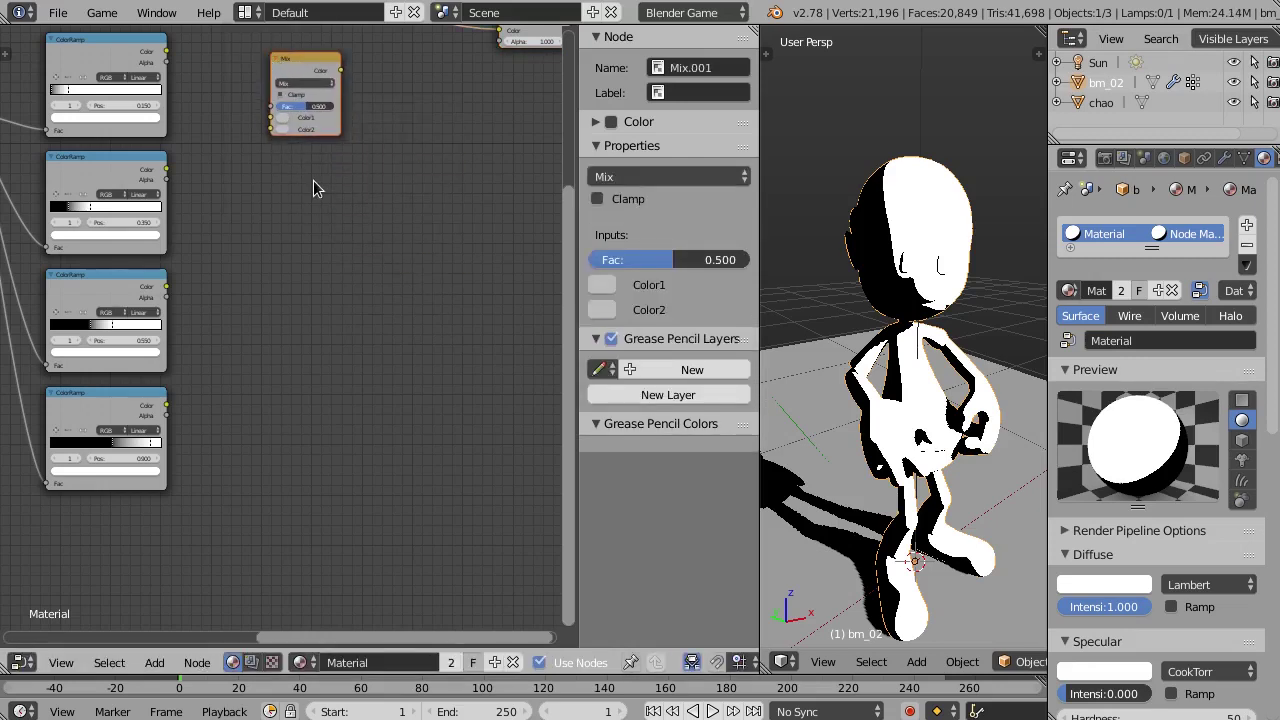
key(shift+d)
key(y)
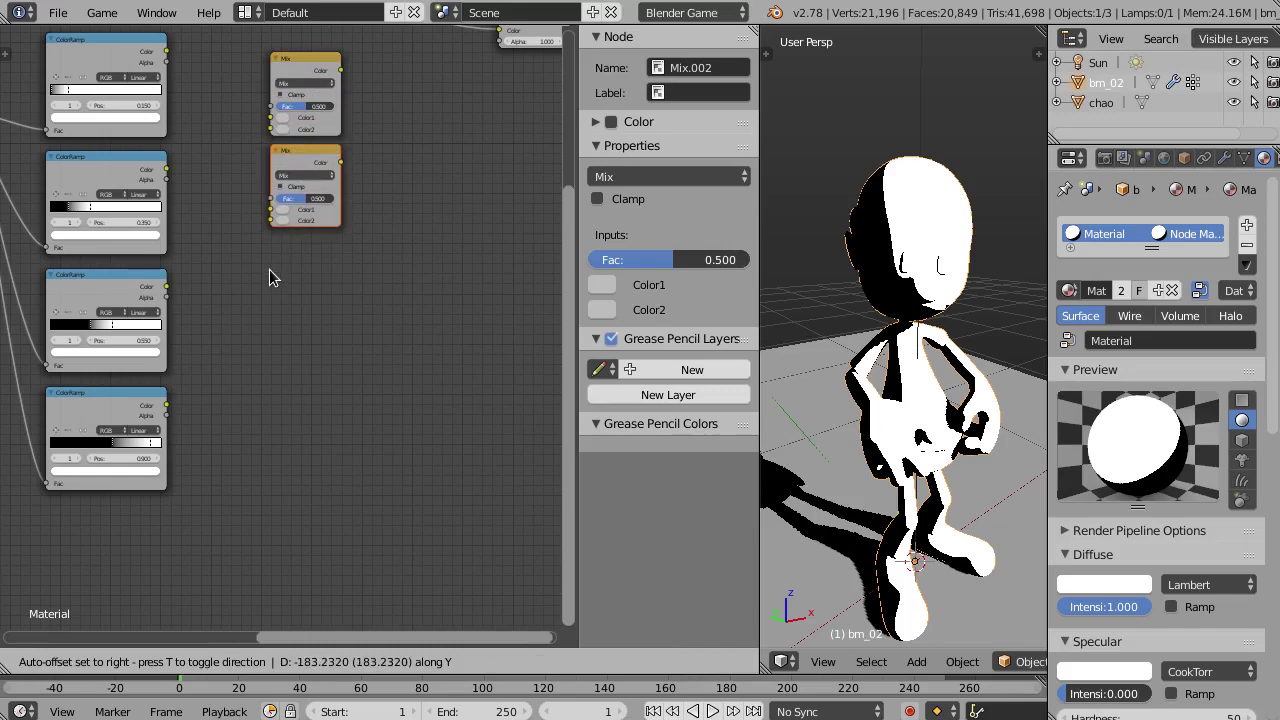
click(263, 279)
key(shift+r)
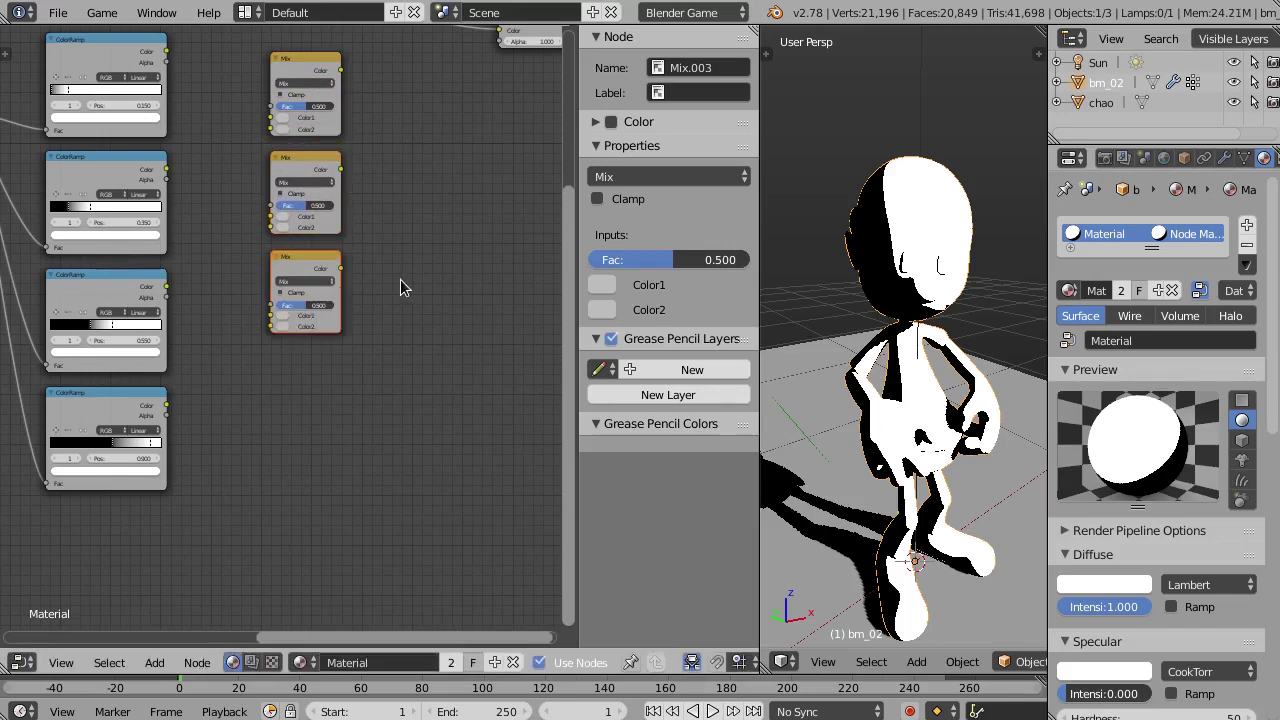
key(shift+r)
middle_drag(391, 341, 420, 342)
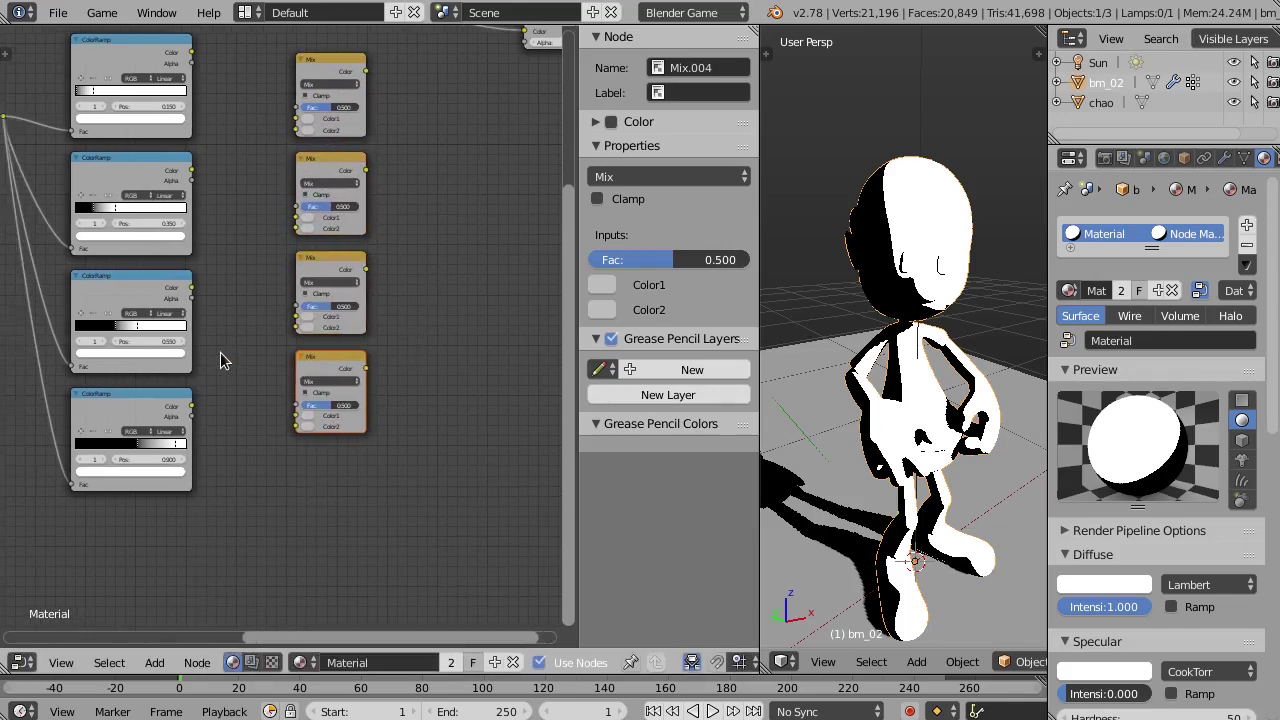
Set the bottom Mix node's Color2 to white
scroll(234, 384, up, 1)
scroll(265, 425, up, 1)
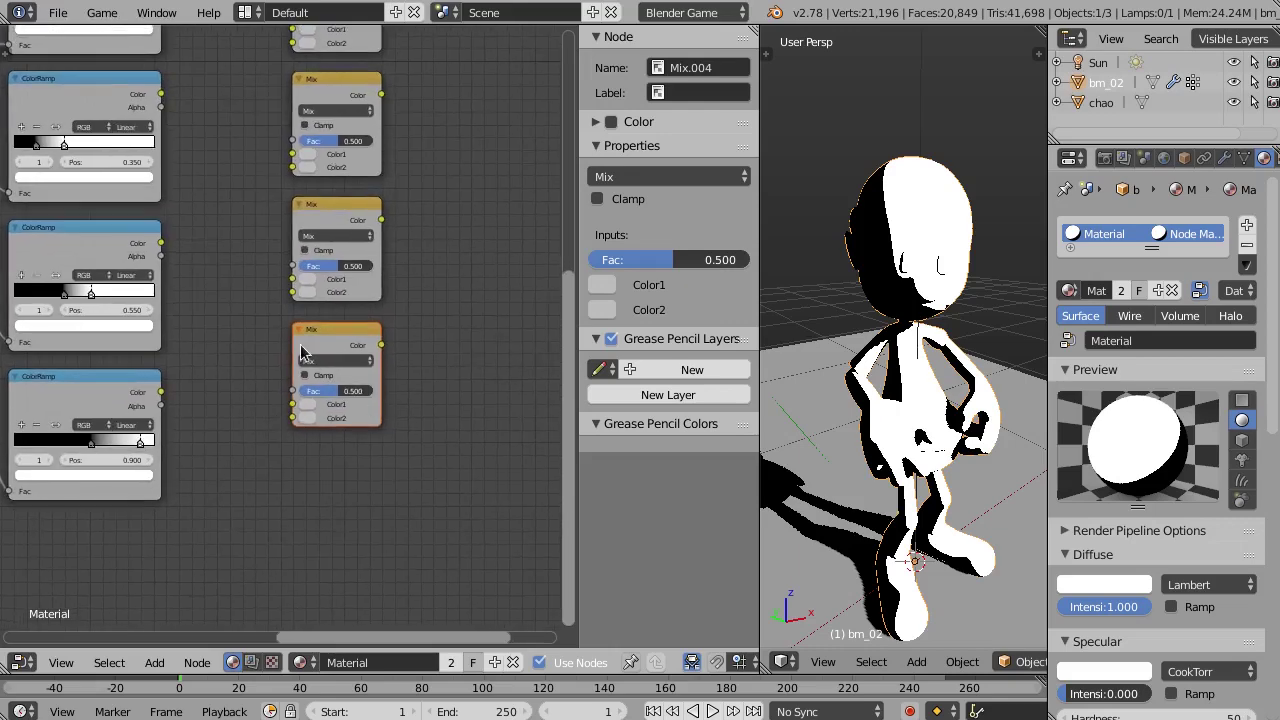
scroll(300, 428, up, 1)
click(304, 419)
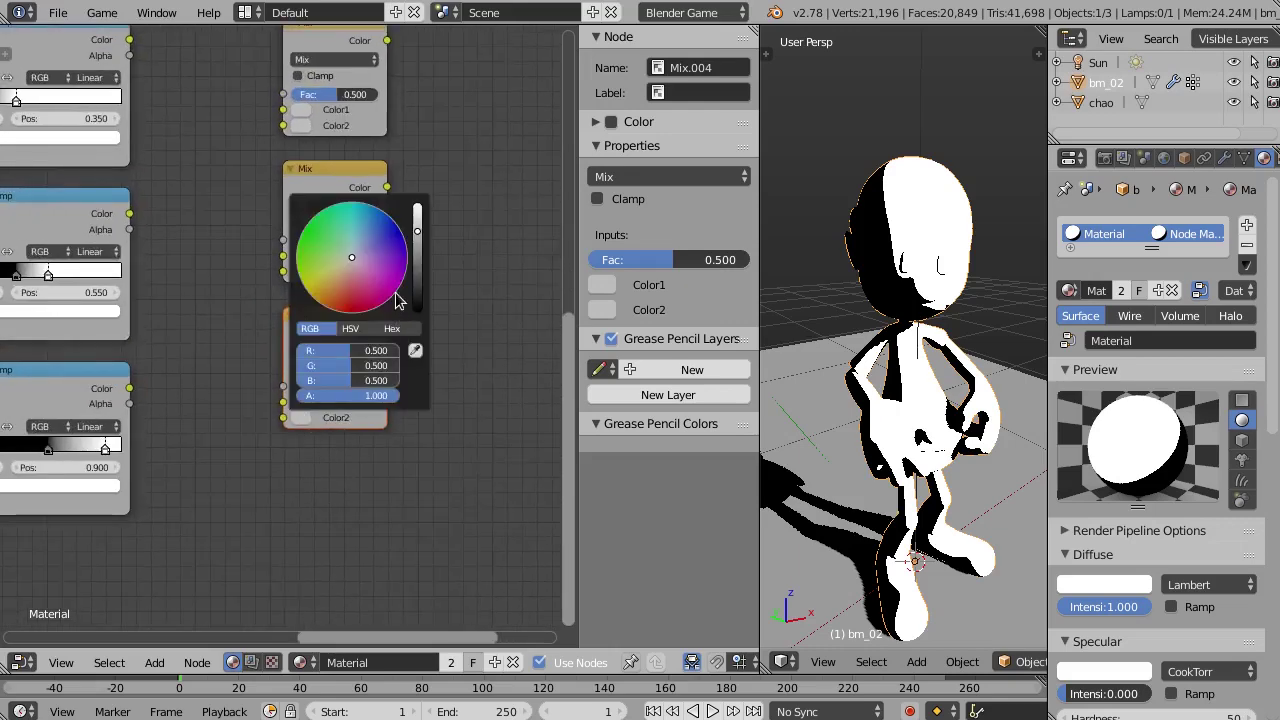
drag(419, 235, 419, 206)
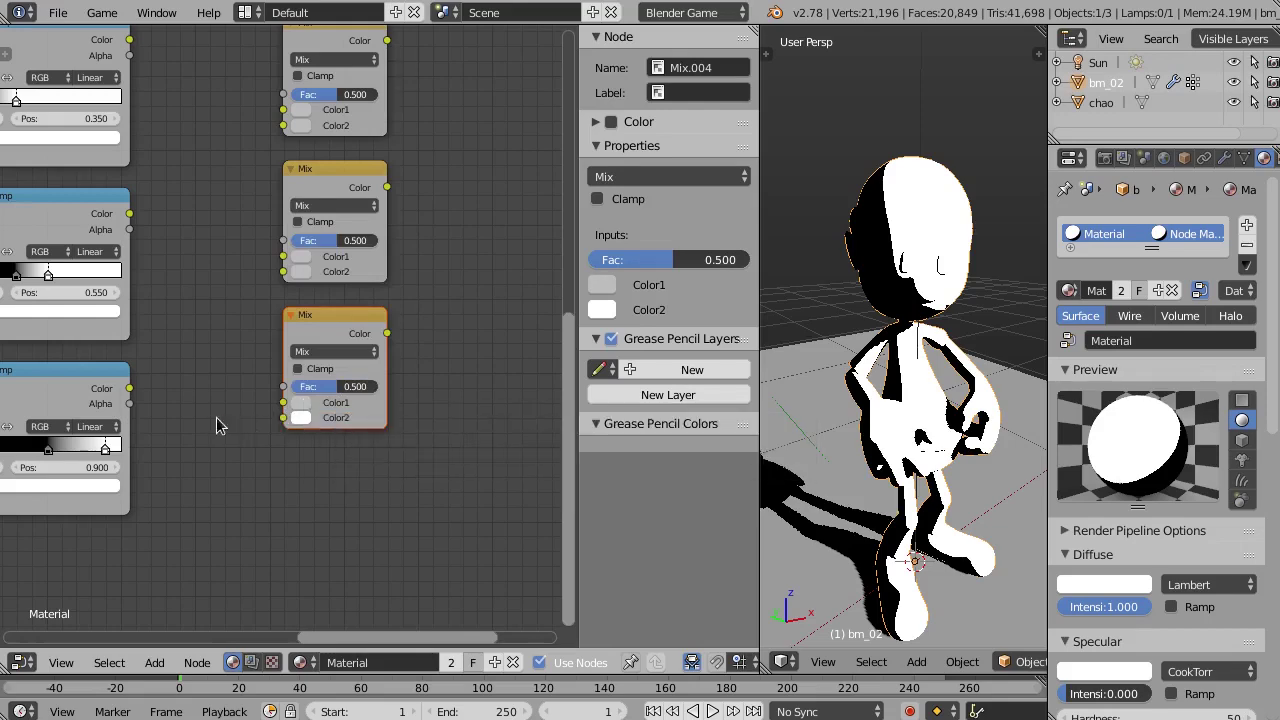
middle_drag(216, 417, 228, 348)
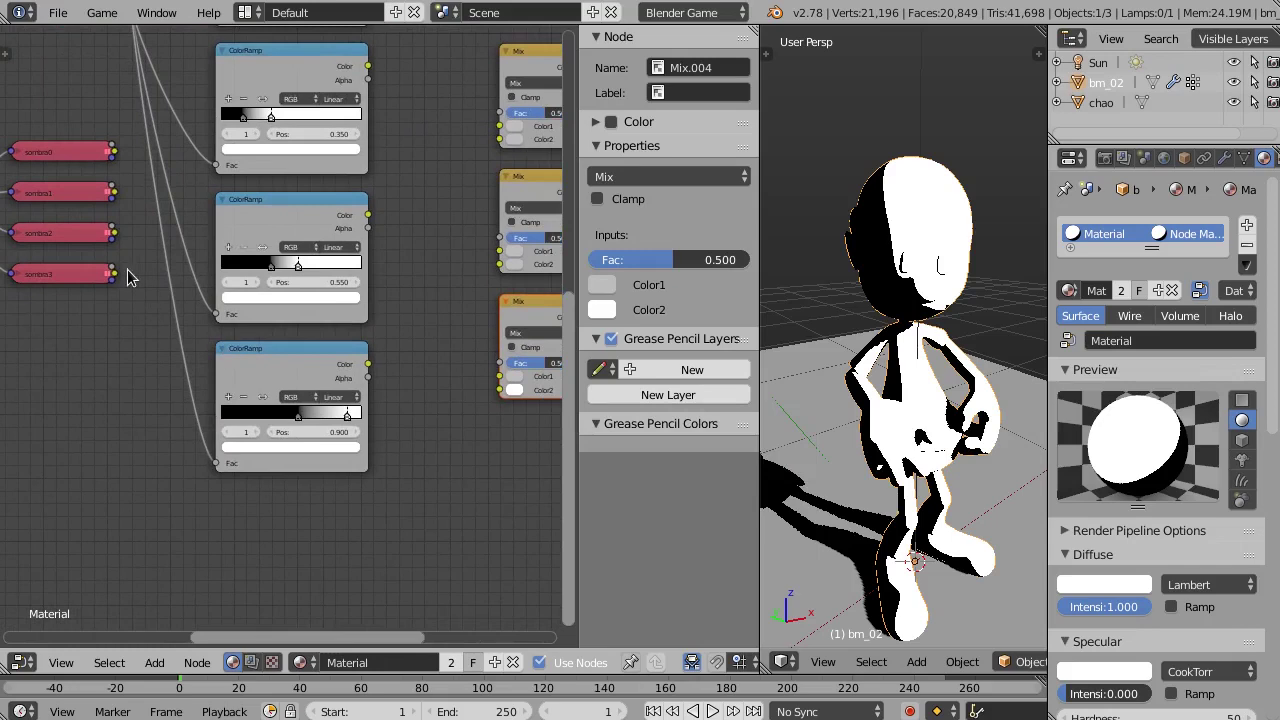
Link sombra3 to the bottom Mix's Color1, check its texture, and hide the sidebar
drag(113, 277, 493, 391)
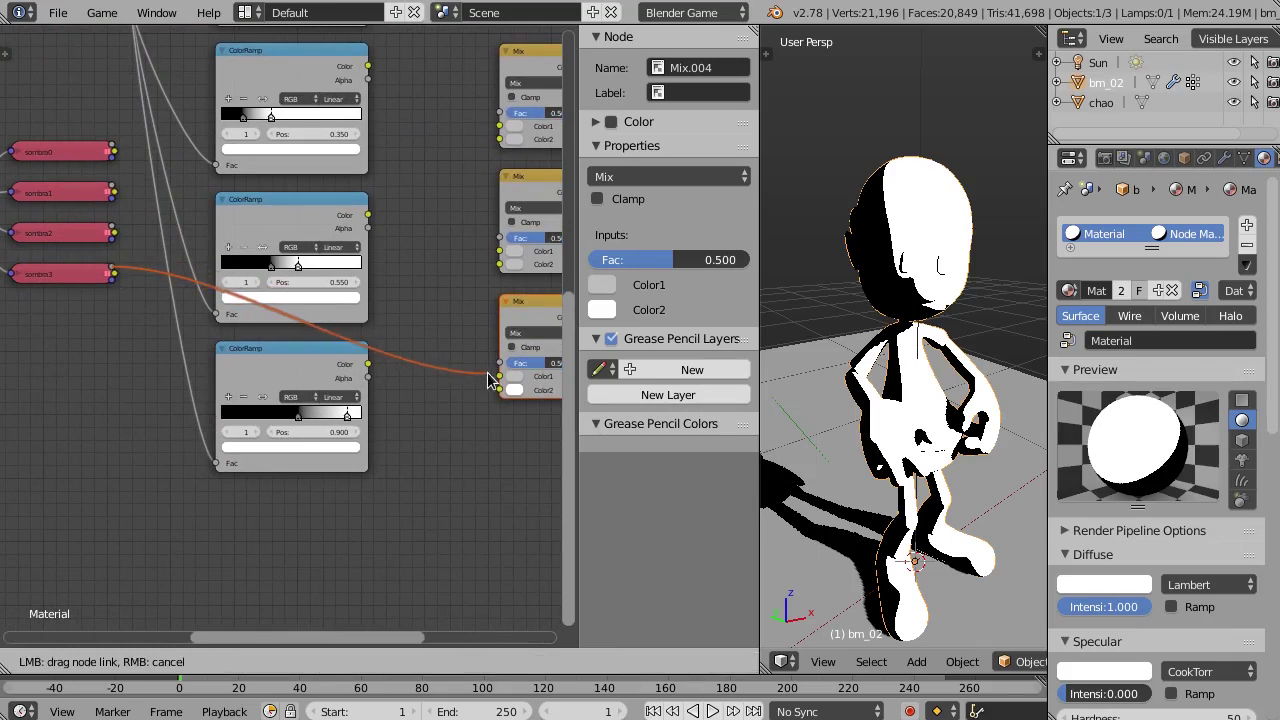
click(72, 276)
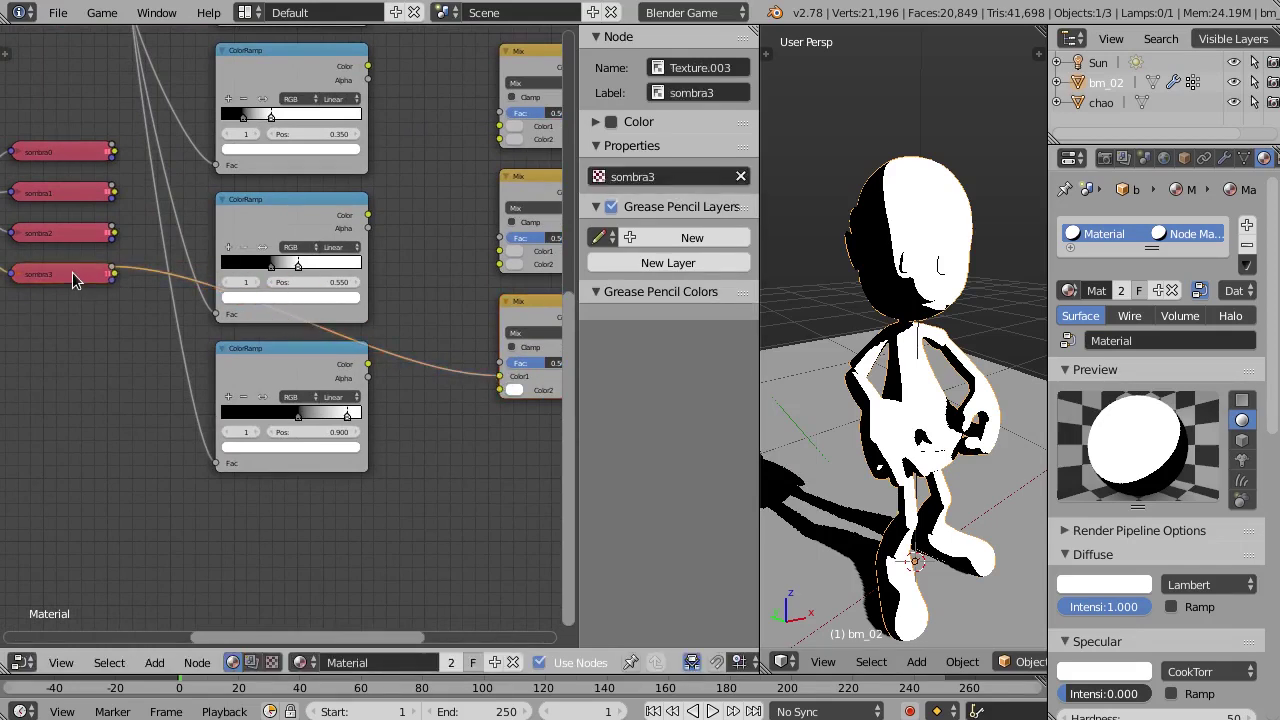
key(h)
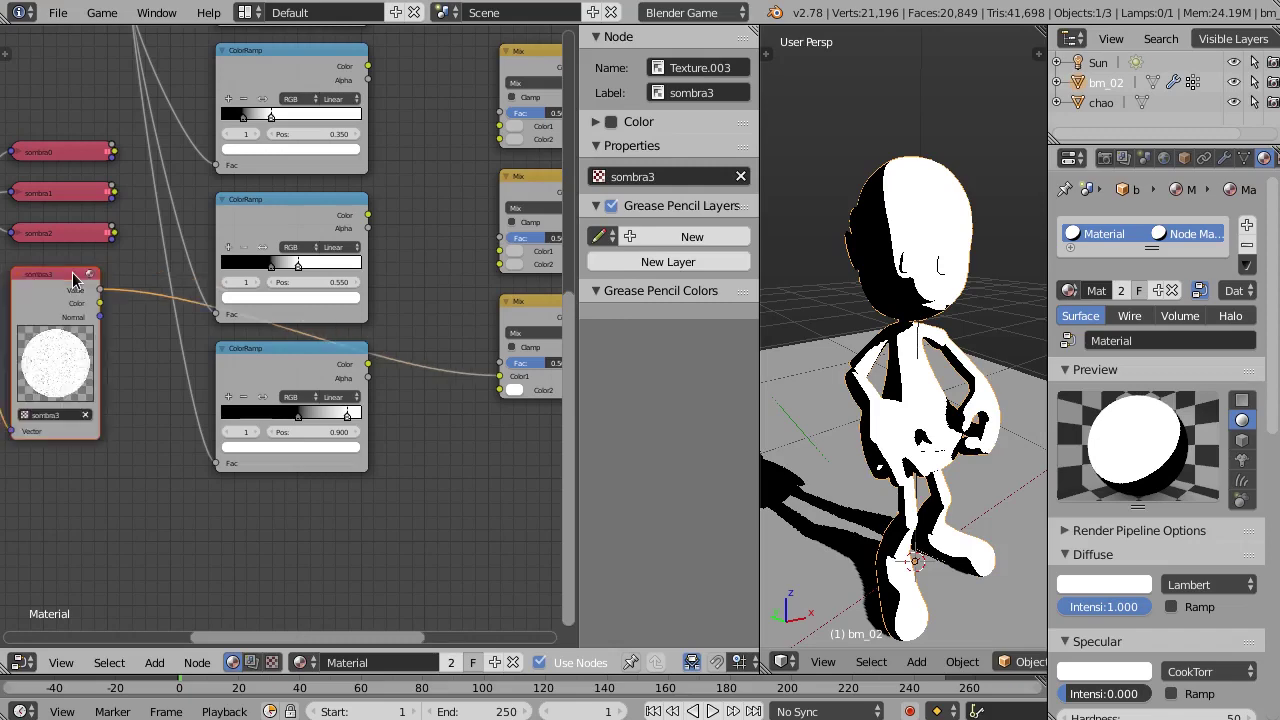
key(h)
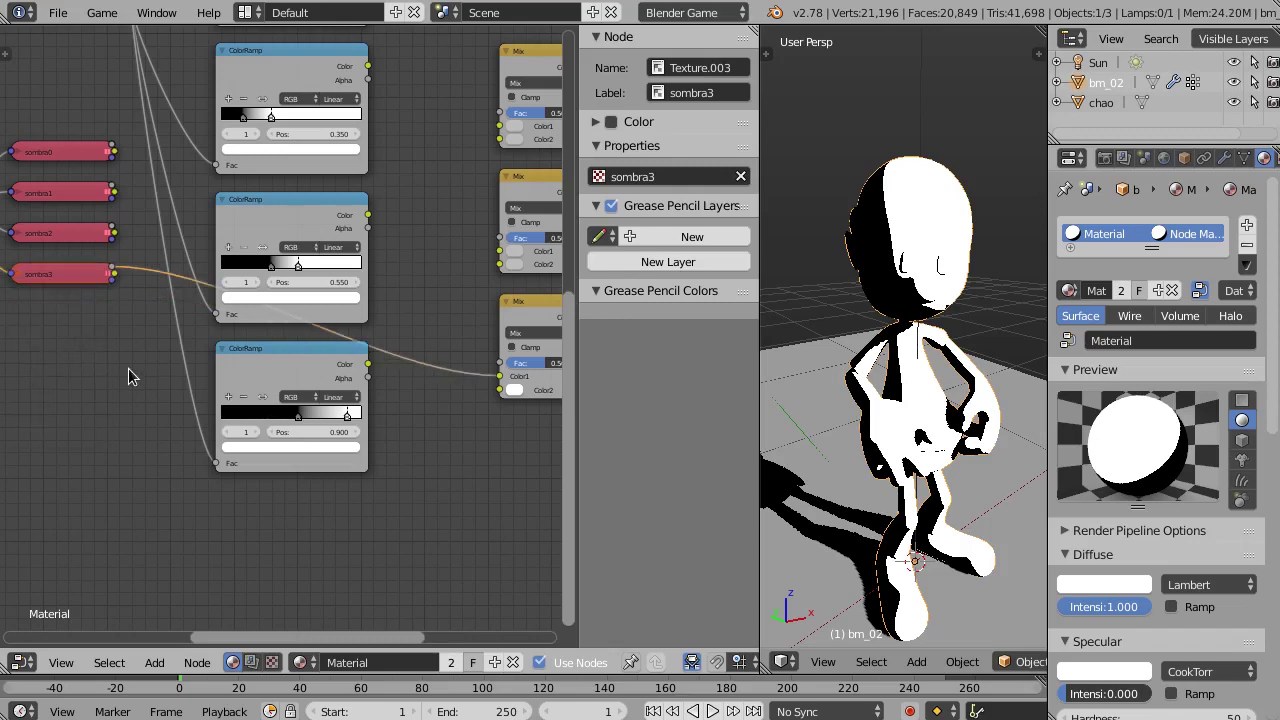
key(n)
middle_drag(428, 265, 402, 433)
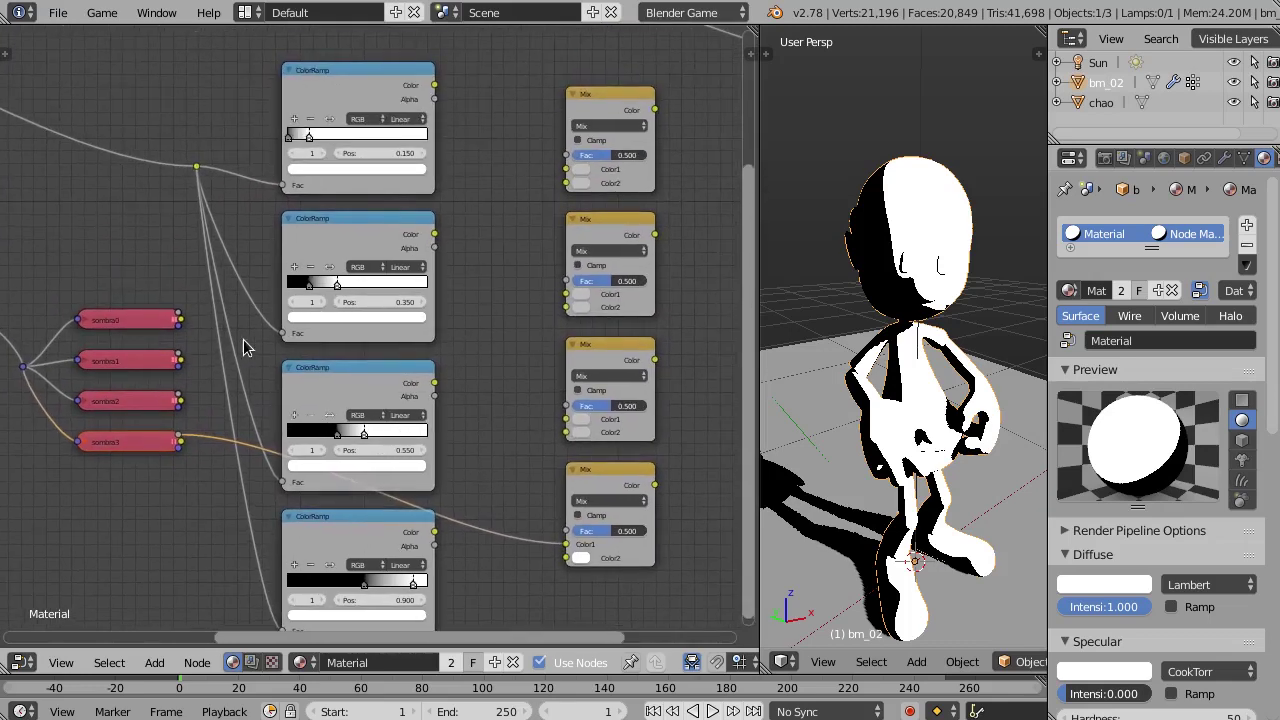
Link sombra2, sombra1 and sombra0 to Color1 of the third, second and top Mix nodes
drag(181, 401, 567, 419)
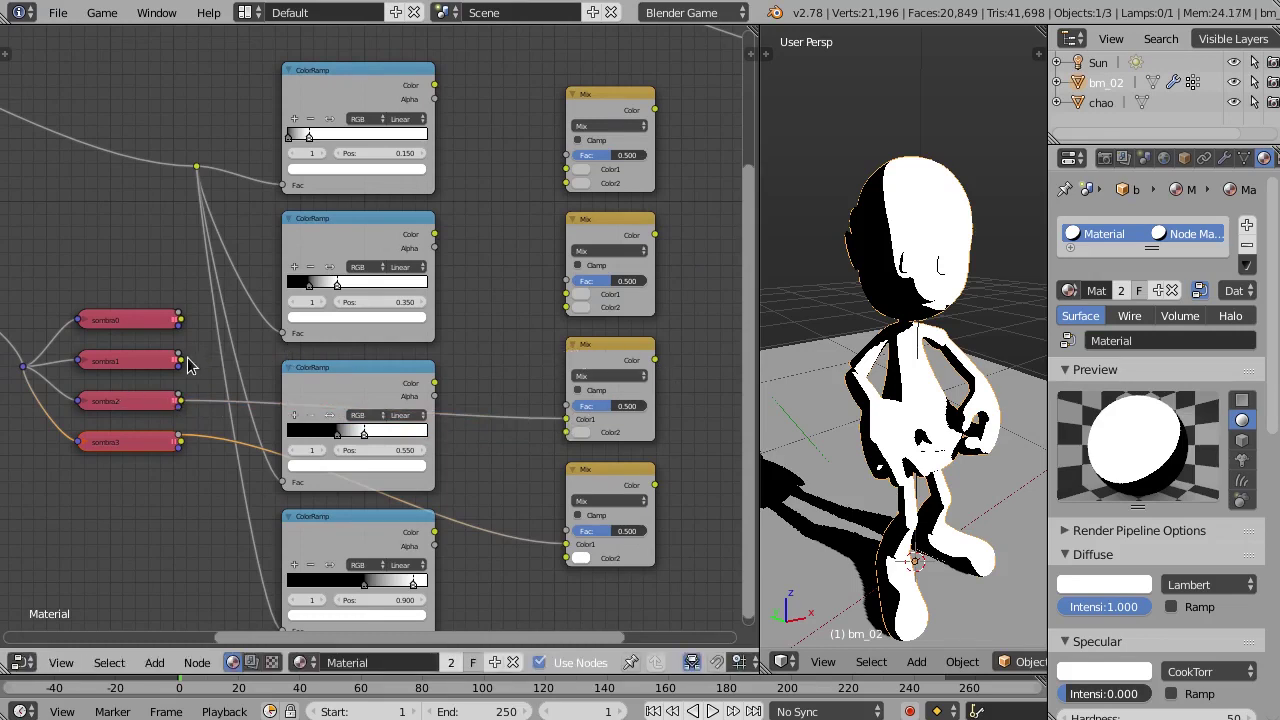
drag(181, 361, 567, 295)
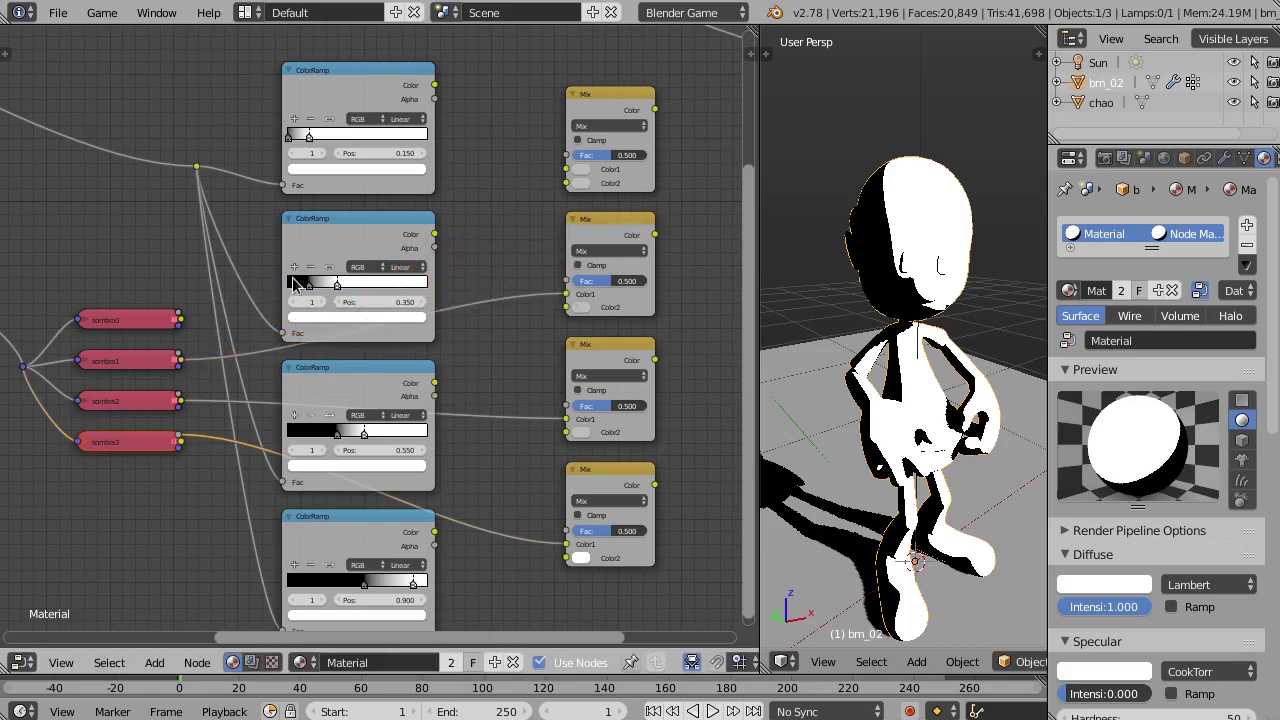
mouse_move(184, 325)
mouse_down()
mouse_move(535, 178)
mouse_move(576, 176)
mouse_up()
Chain each Mix node's Color output into the Color2 of the Mix above it
middle_drag(500, 147, 432, 103)
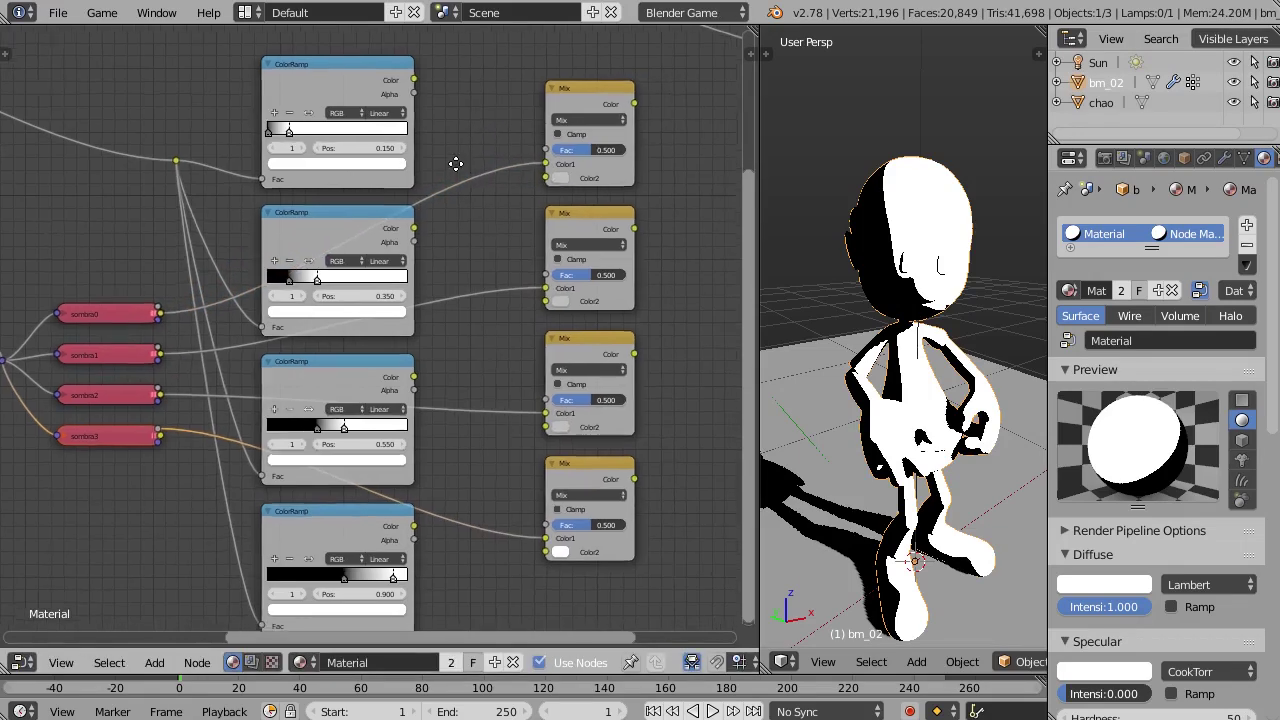
scroll(635, 422, up, 1)
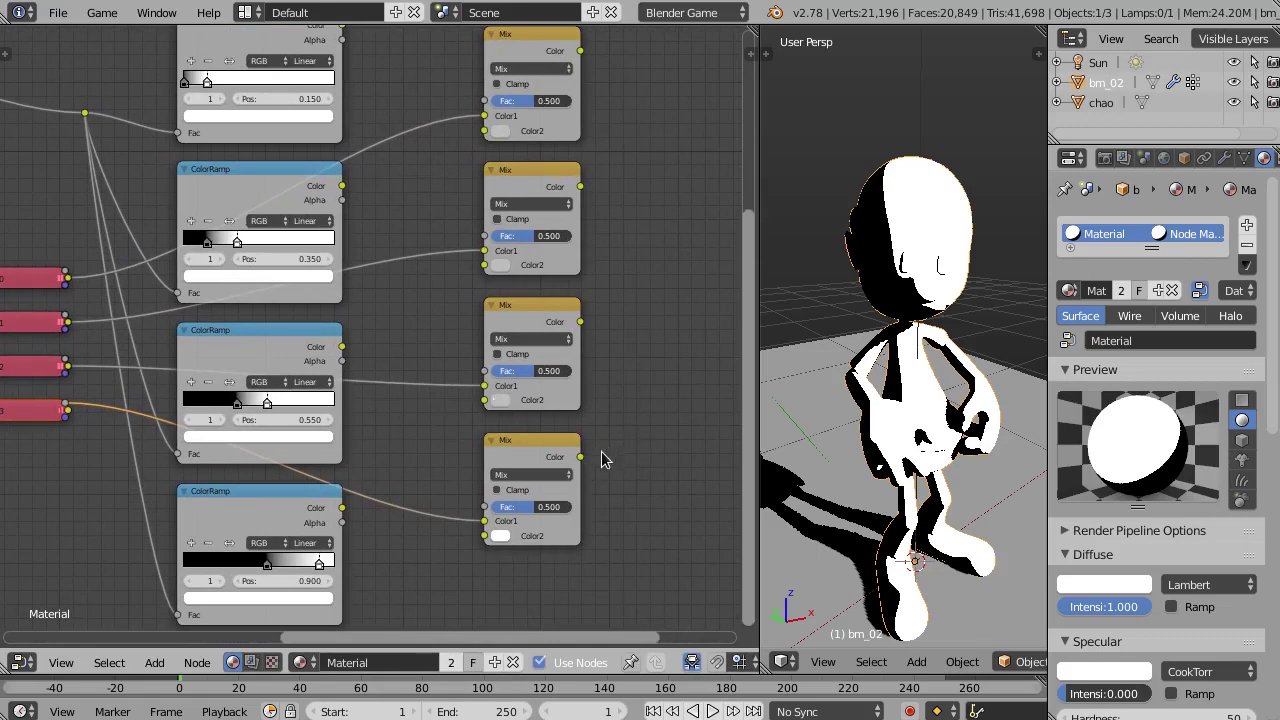
drag(586, 463, 487, 403)
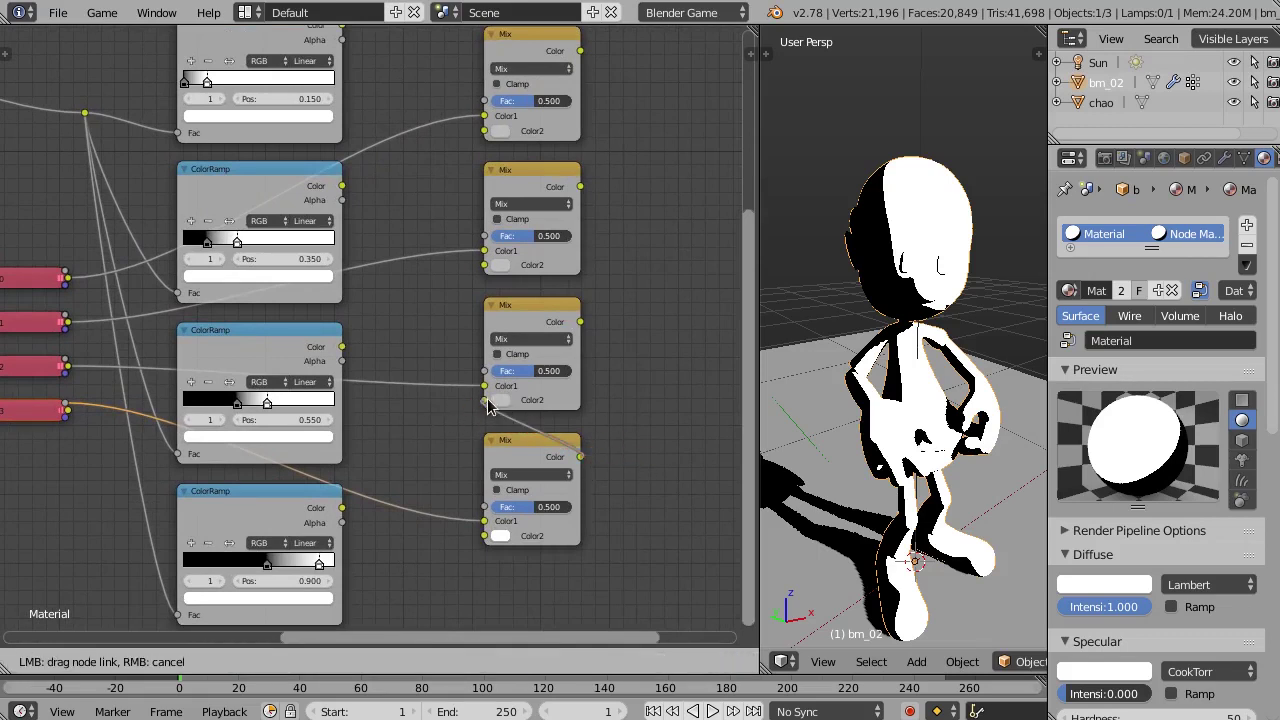
middle_drag(612, 270, 588, 401)
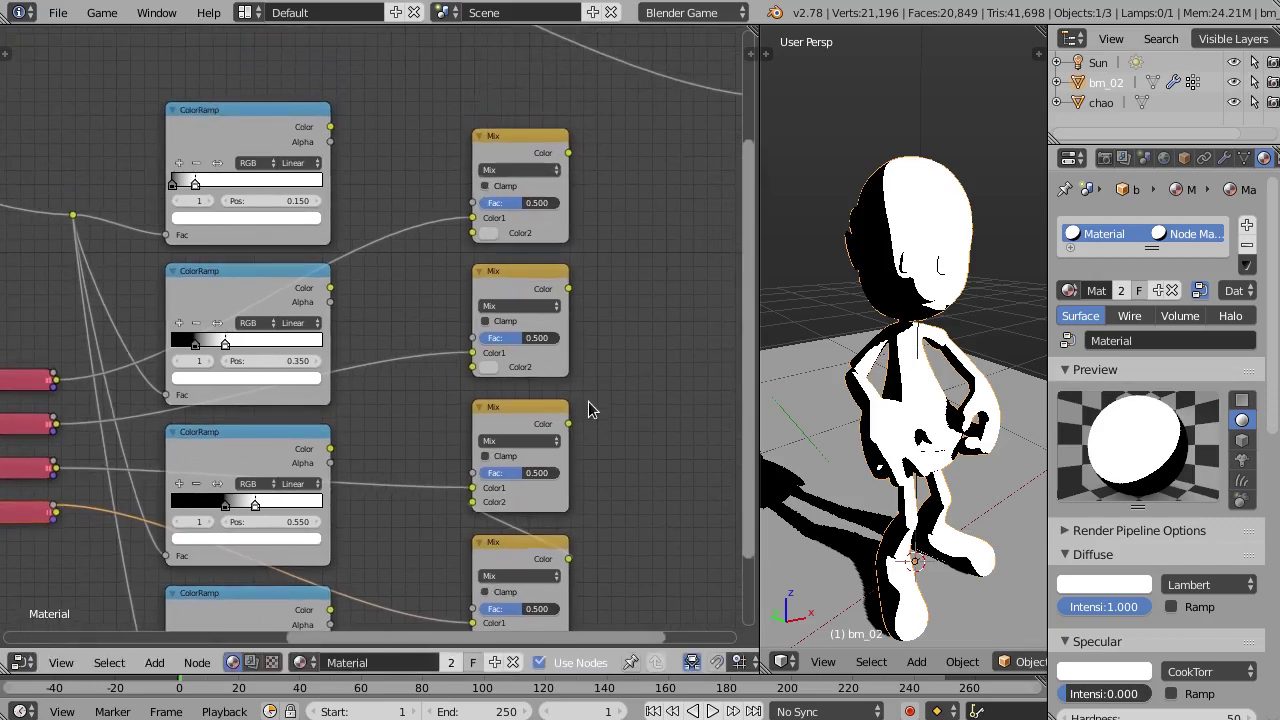
mouse_move(567, 425)
mouse_down()
mouse_move(626, 384)
mouse_move(465, 370)
mouse_up()
middle_drag(572, 300, 570, 348)
drag(566, 341, 468, 285)
Connect each of the four ColorRamps to its matching Mix node's Fac input
scroll(465, 292, down, 3)
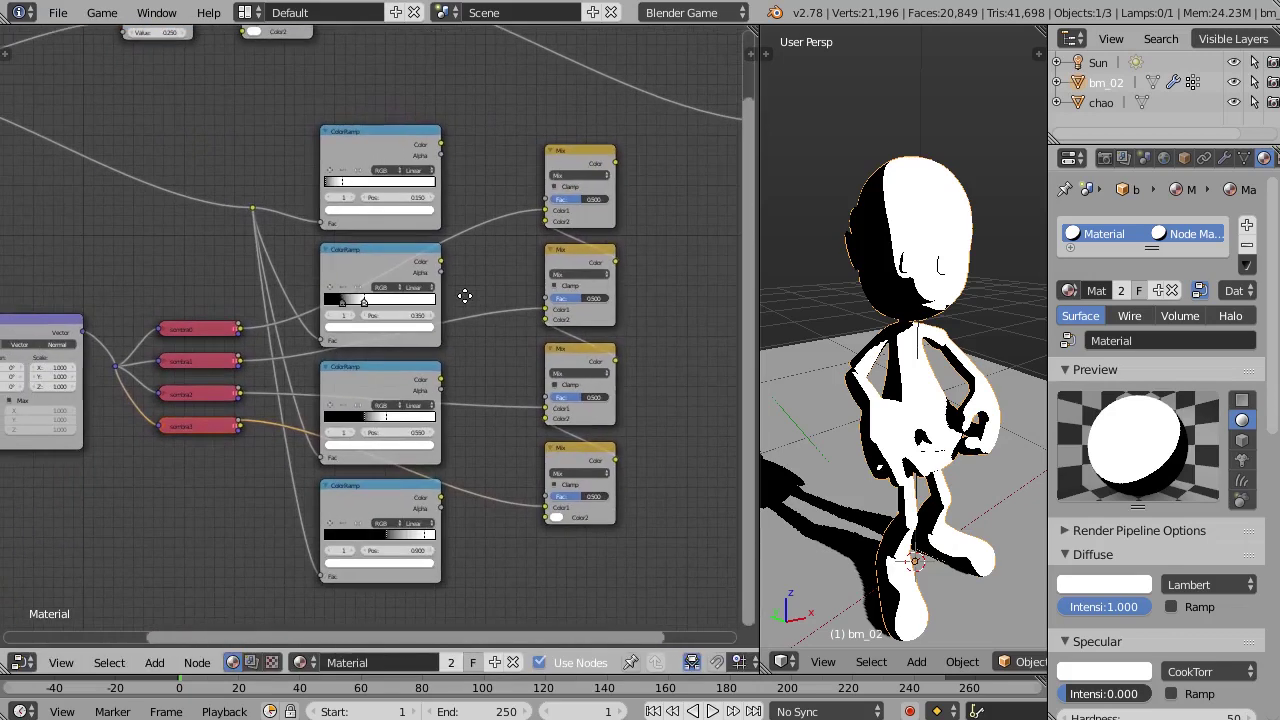
scroll(486, 225, up, 1)
scroll(486, 209, up, 1)
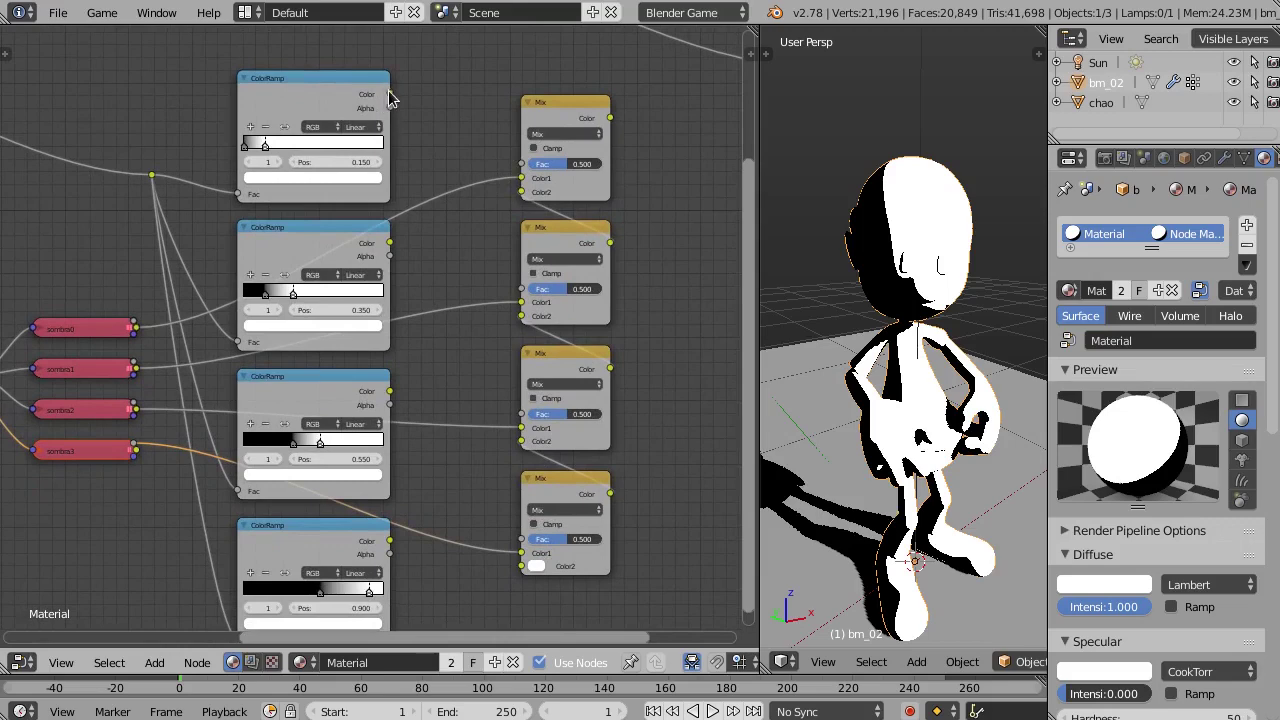
drag(389, 95, 521, 166)
drag(389, 243, 521, 289)
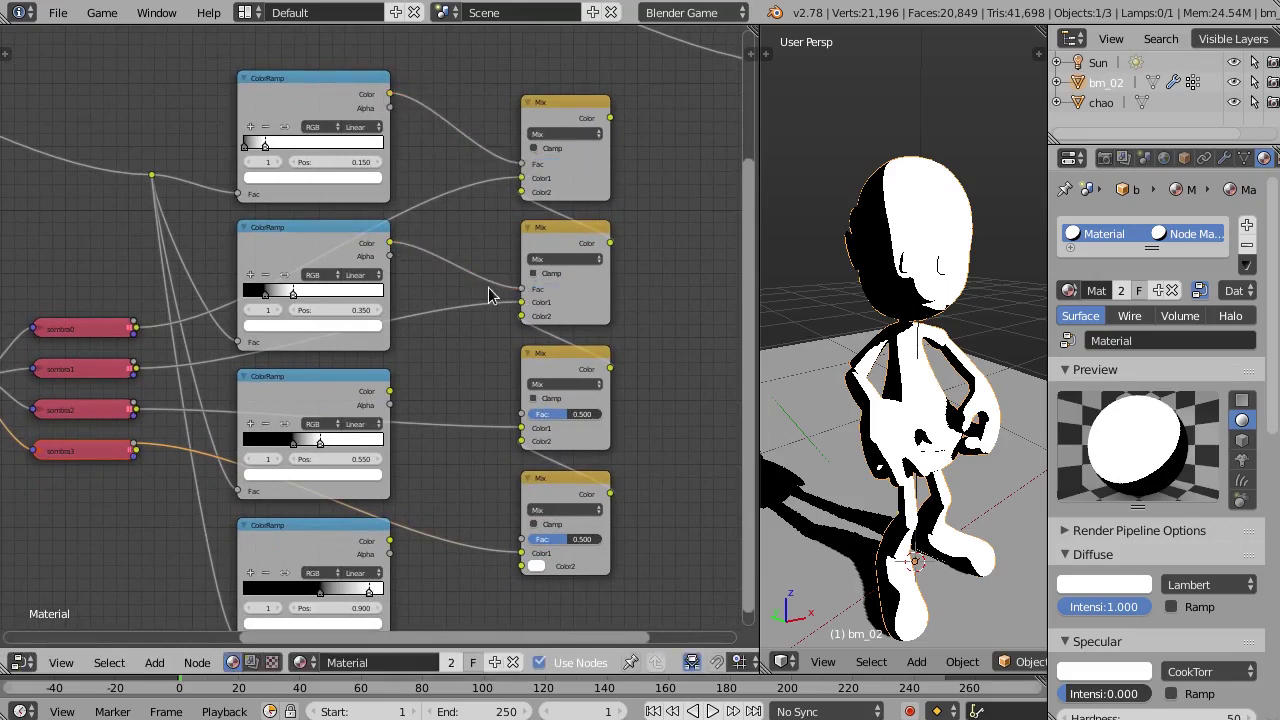
middle_drag(439, 405, 407, 270)
drag(358, 257, 489, 279)
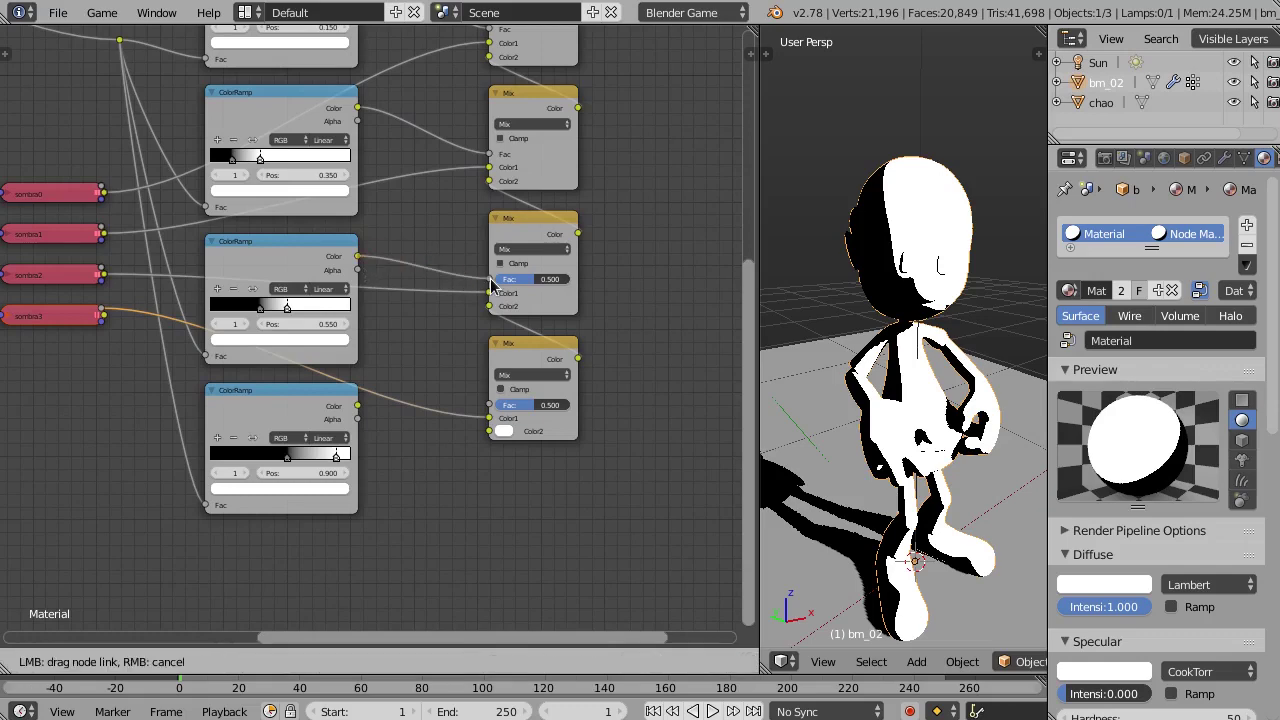
drag(358, 407, 490, 405)
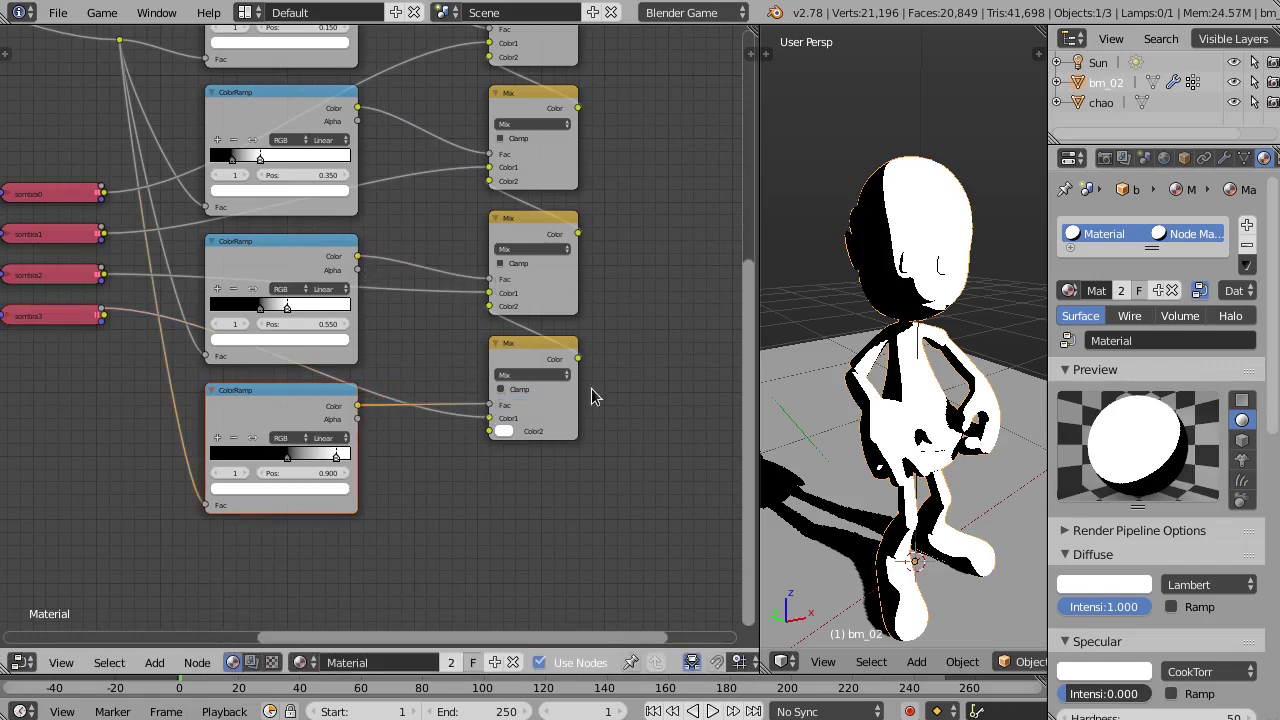
middle_drag(626, 252, 430, 406)
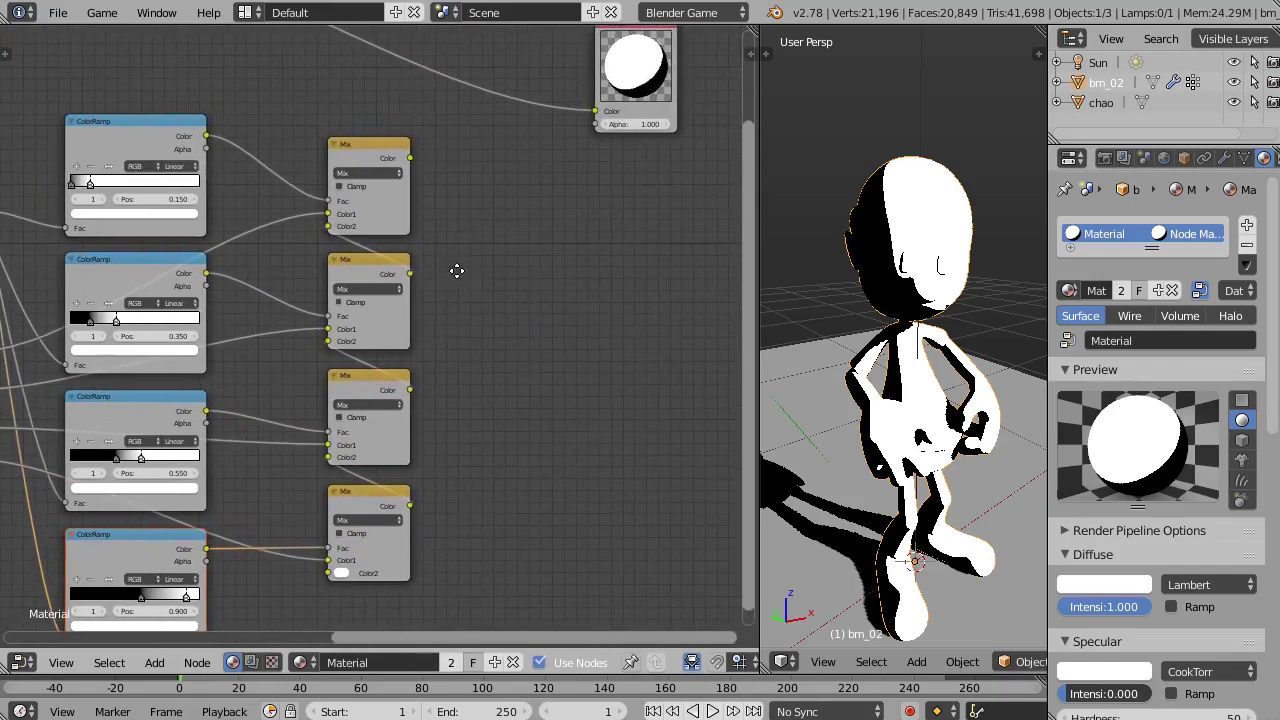
Connect the top Mix node's result to the material Output
drag(375, 163, 561, 117)
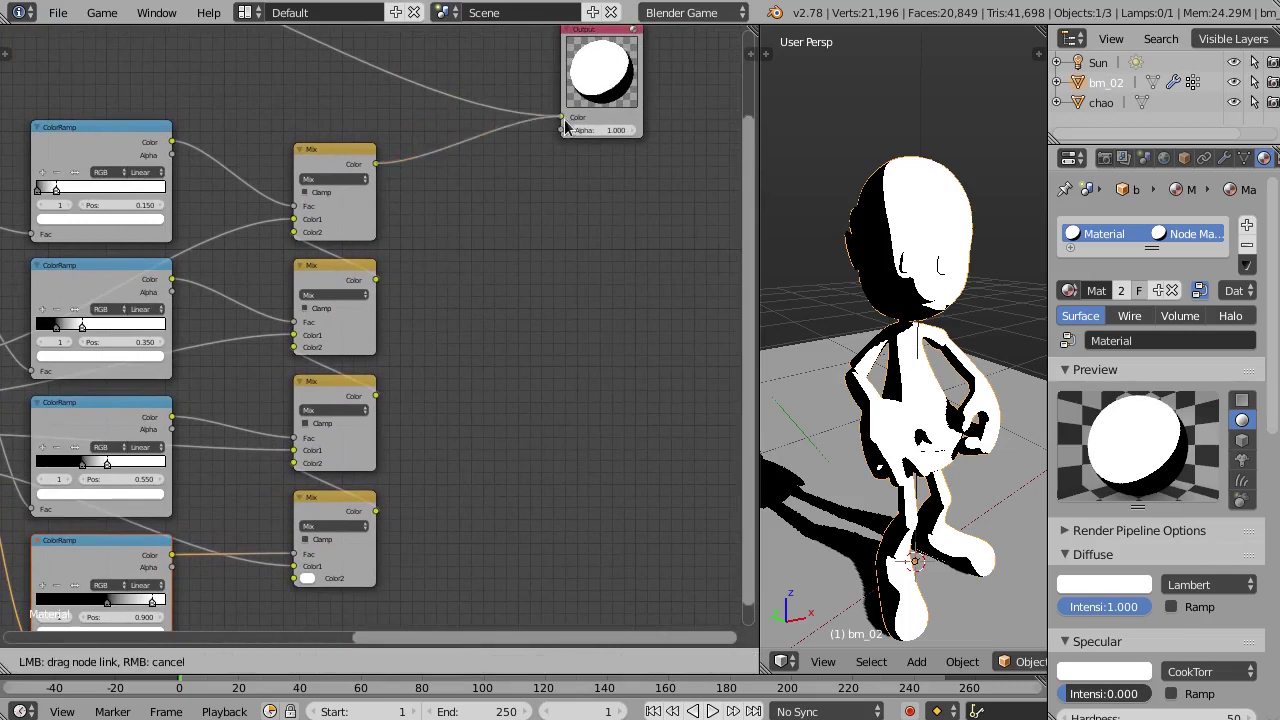
middle_drag(850, 330, 925, 316)
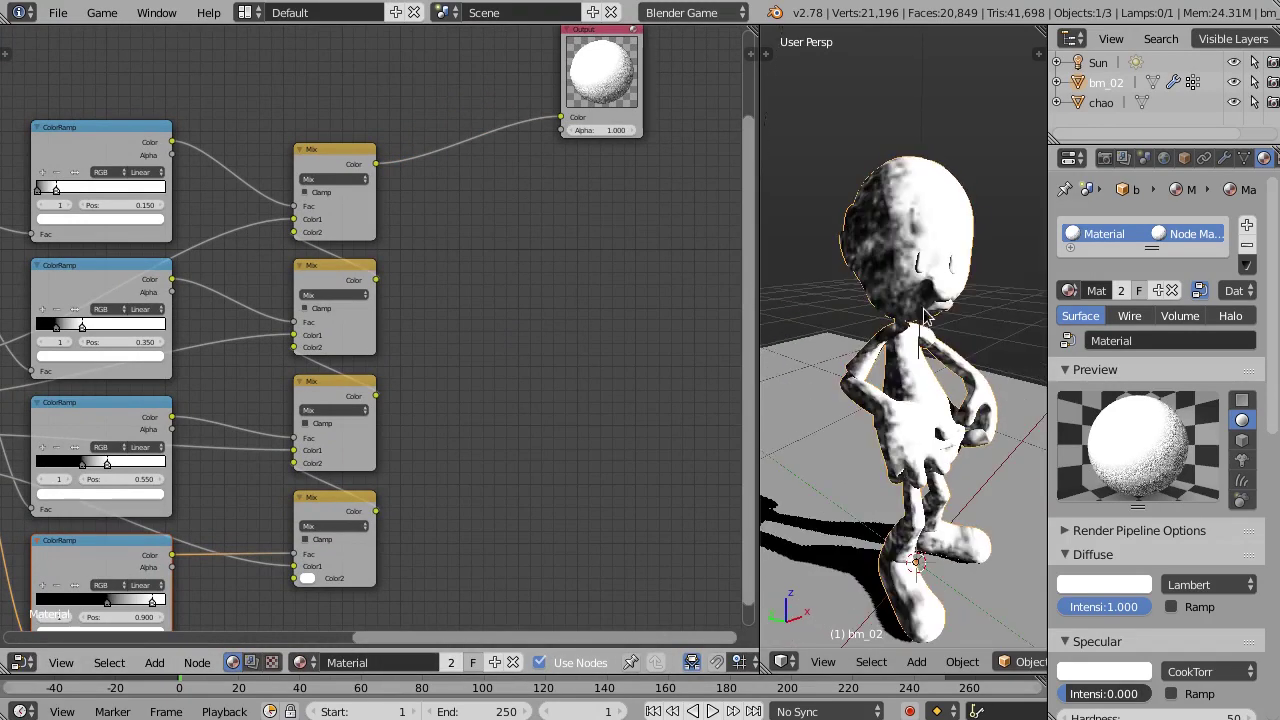
scroll(438, 289, down, 2)
ctrl+scroll(308, 270, up, 5)
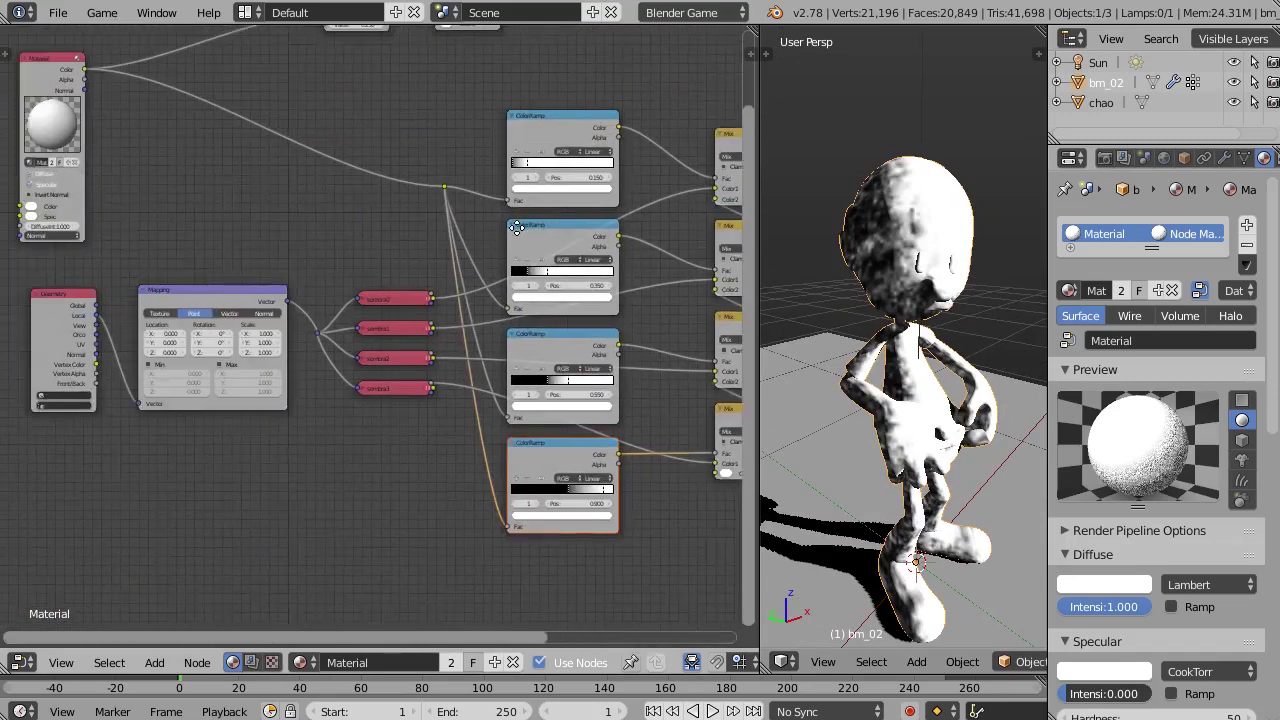
scroll(308, 270, up, 1)
scroll(316, 313, up, 2)
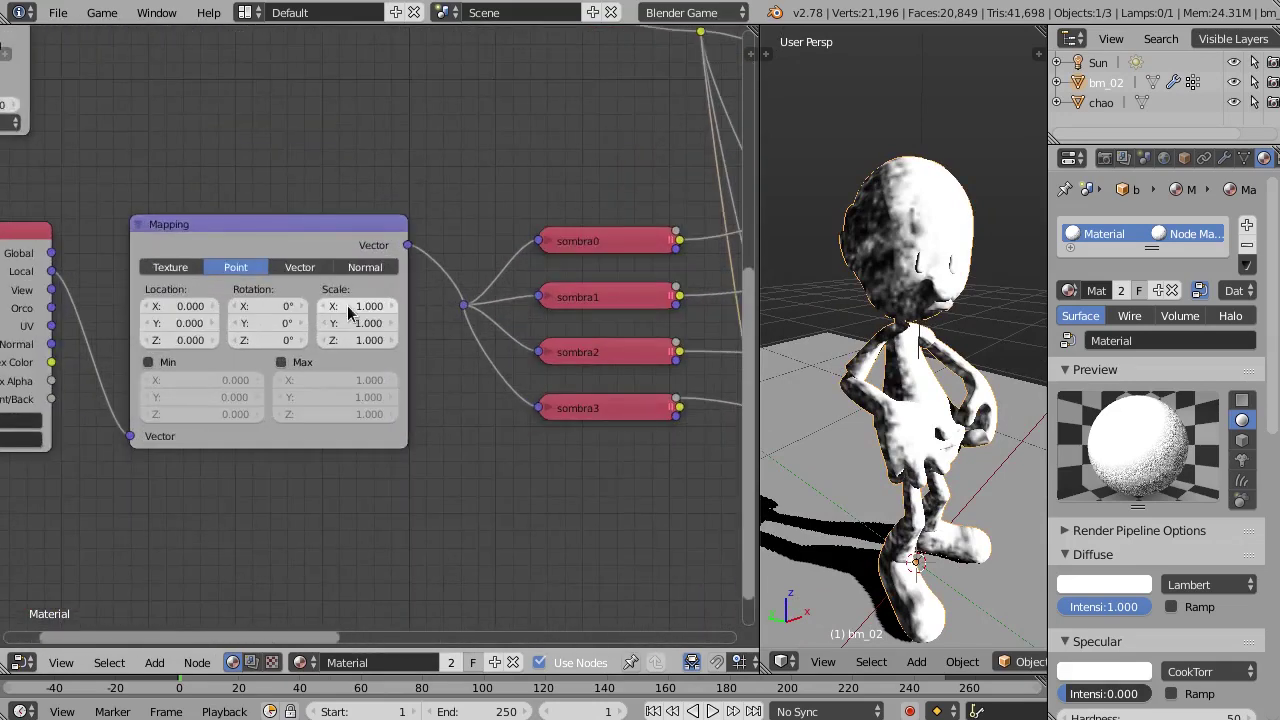
Set the Mapping node's Scale X, Y and Z to 10 and orbit to check the character
click(346, 306)
text(10)
key(Tab)
text(10)
key(Tab)
text(10)
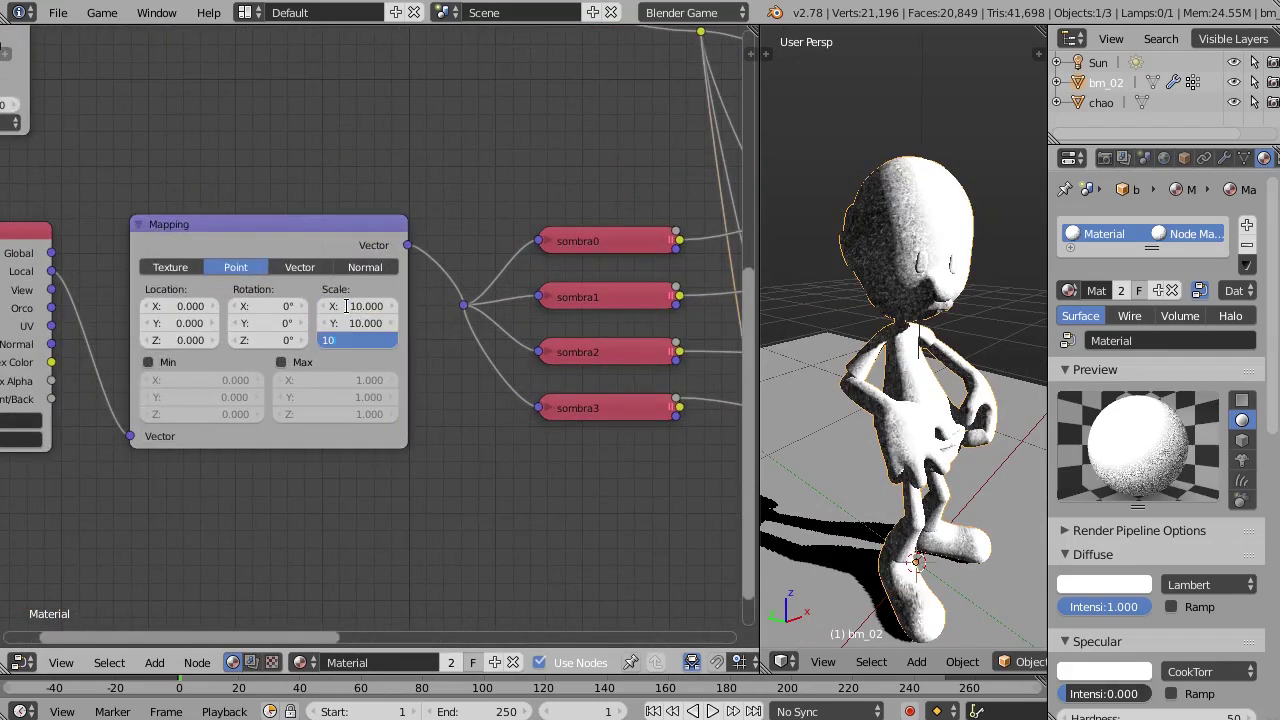
key(Return)
middle_drag(968, 316, 840, 318)
scroll(560, 230, down, 2)
mouse_move(600, 180)
middle_down()
mouse_move(529, 229)
mouse_move(281, 214)
middle_up()
scroll(494, 214, down, 2)
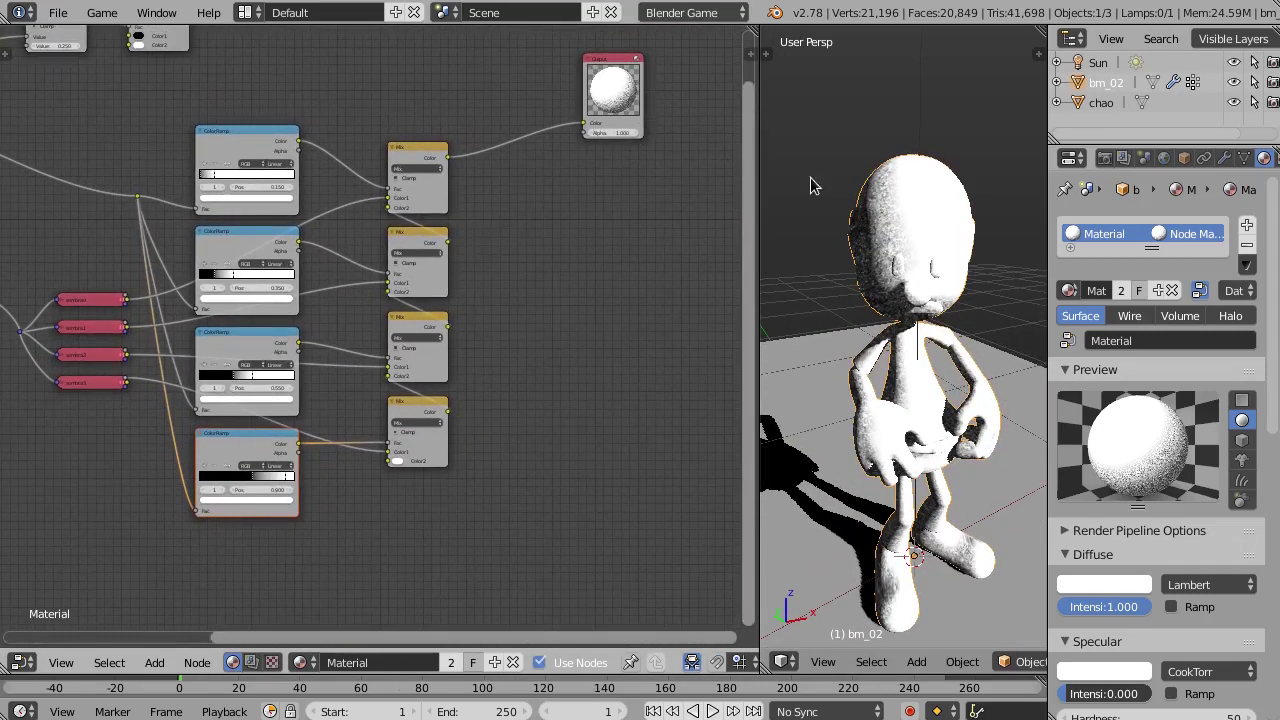
mouse_move(810, 186)
middle_down()
mouse_move(912, 302)
mouse_move(980, 318)
mouse_move(780, 348)
mouse_move(872, 332)
mouse_move(1030, 250)
middle_up()
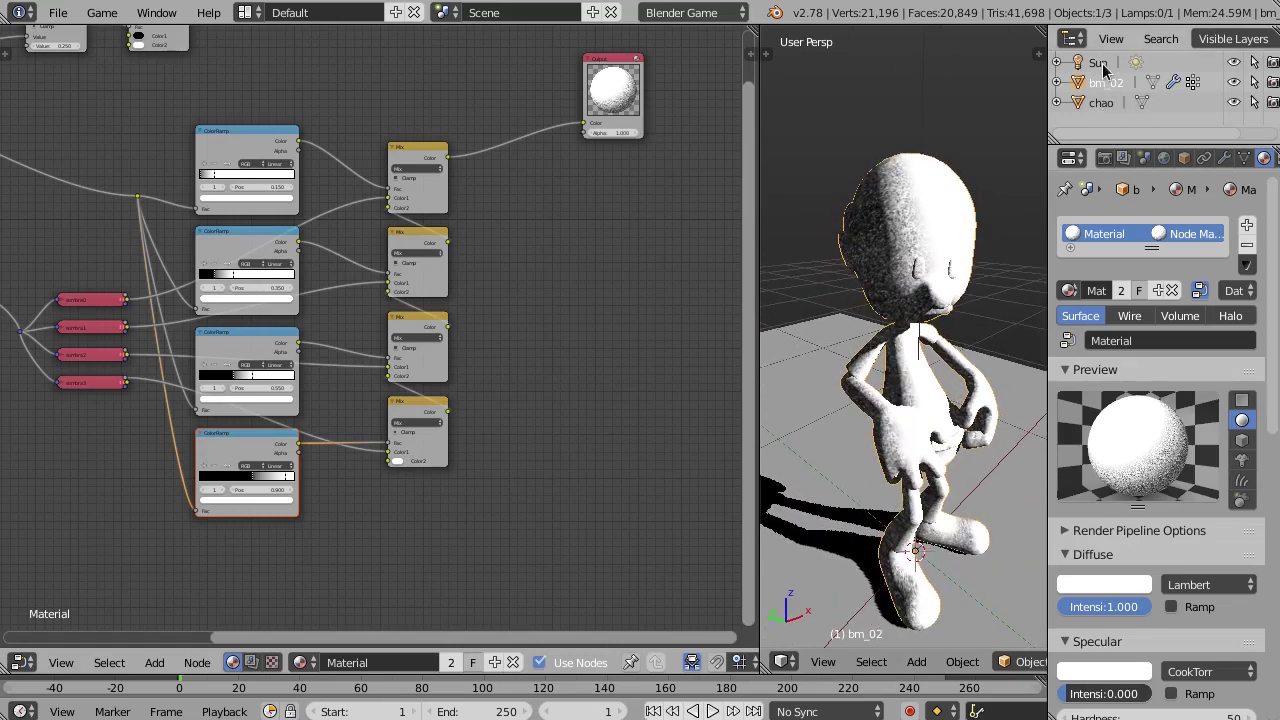
Rotate the Sun lamp to a new lighting direction
click(1104, 66)
key(r)
key(r)
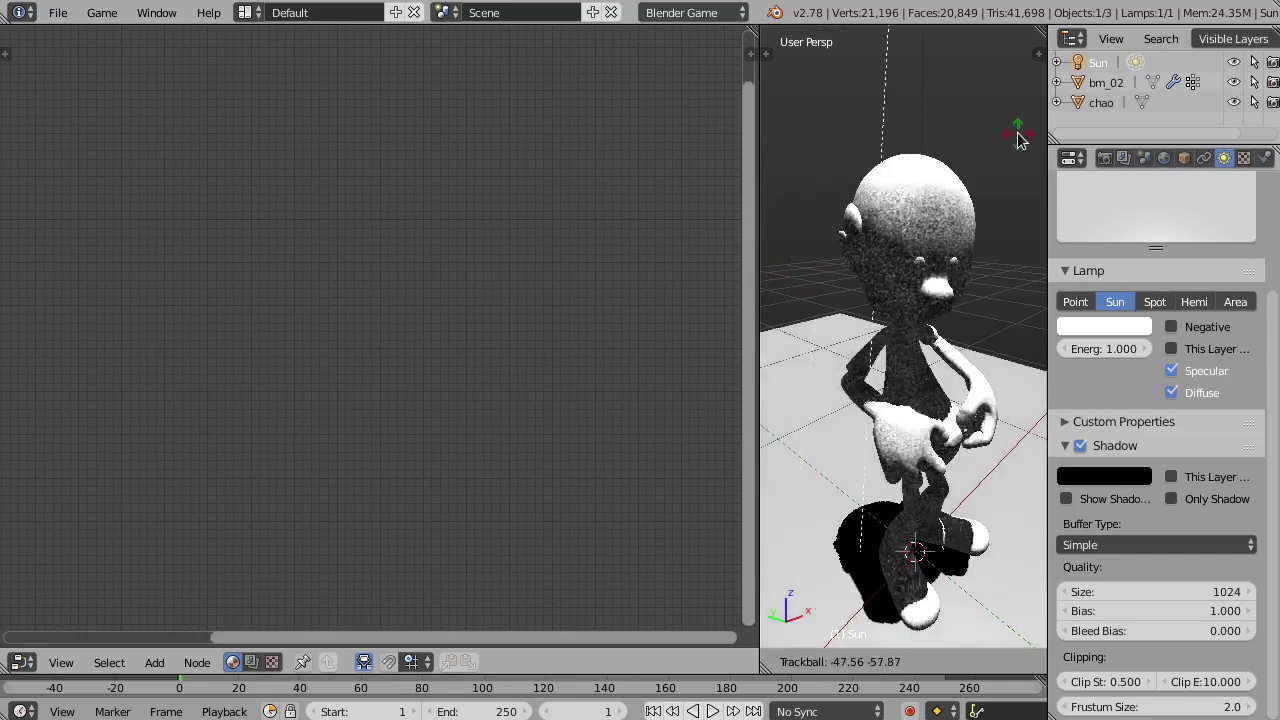
click(1035, 150)
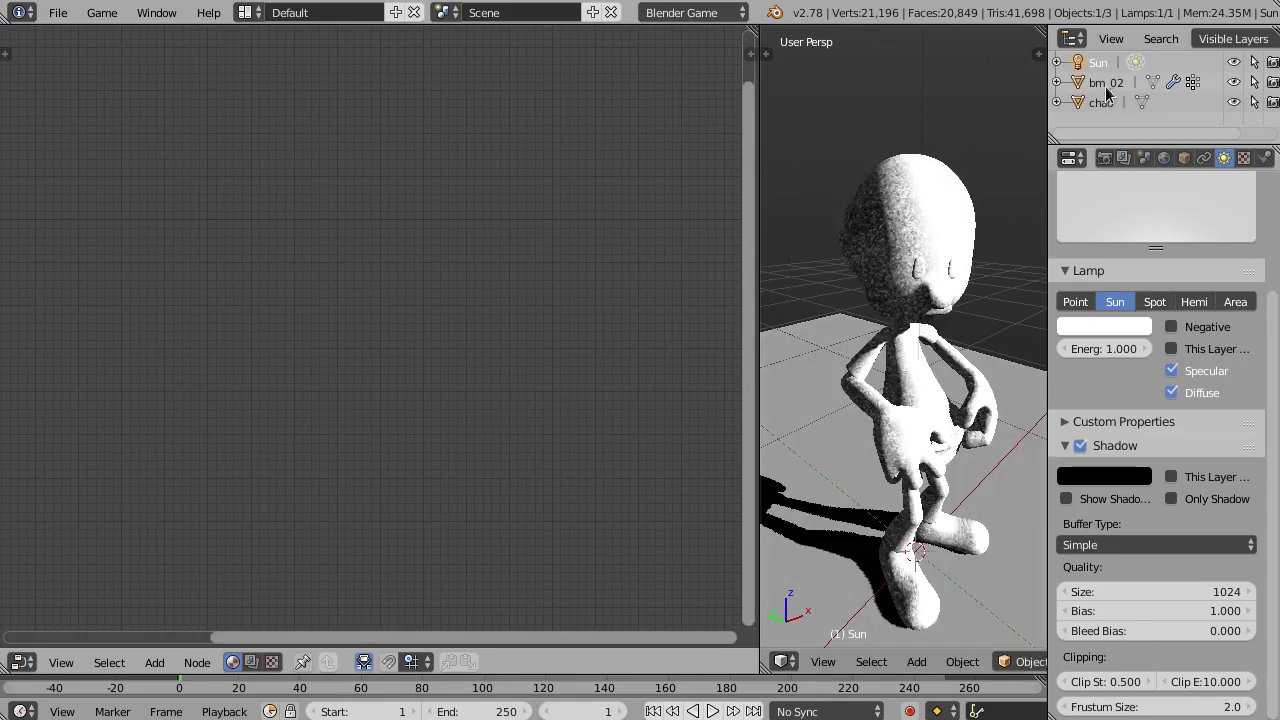
Reselect bm_02 and widen the 3D view to inspect its toon shading from the front
click(1106, 86)
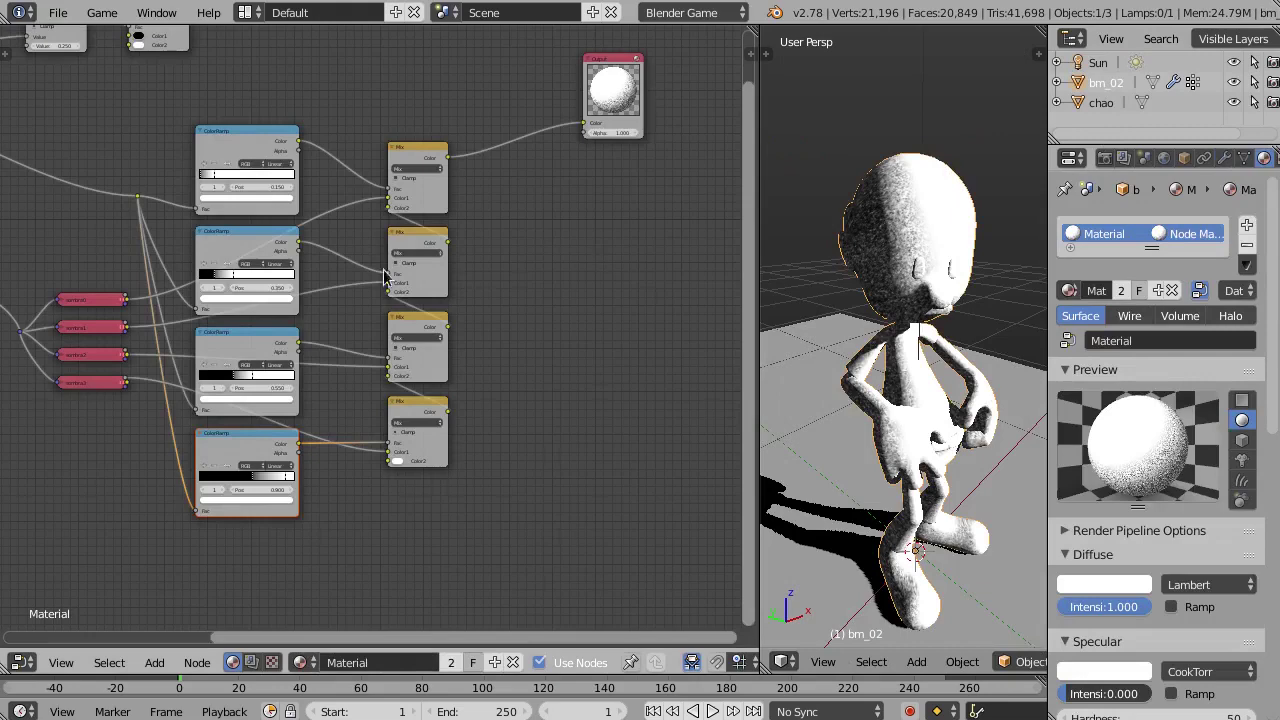
middle_drag(383, 277, 505, 225)
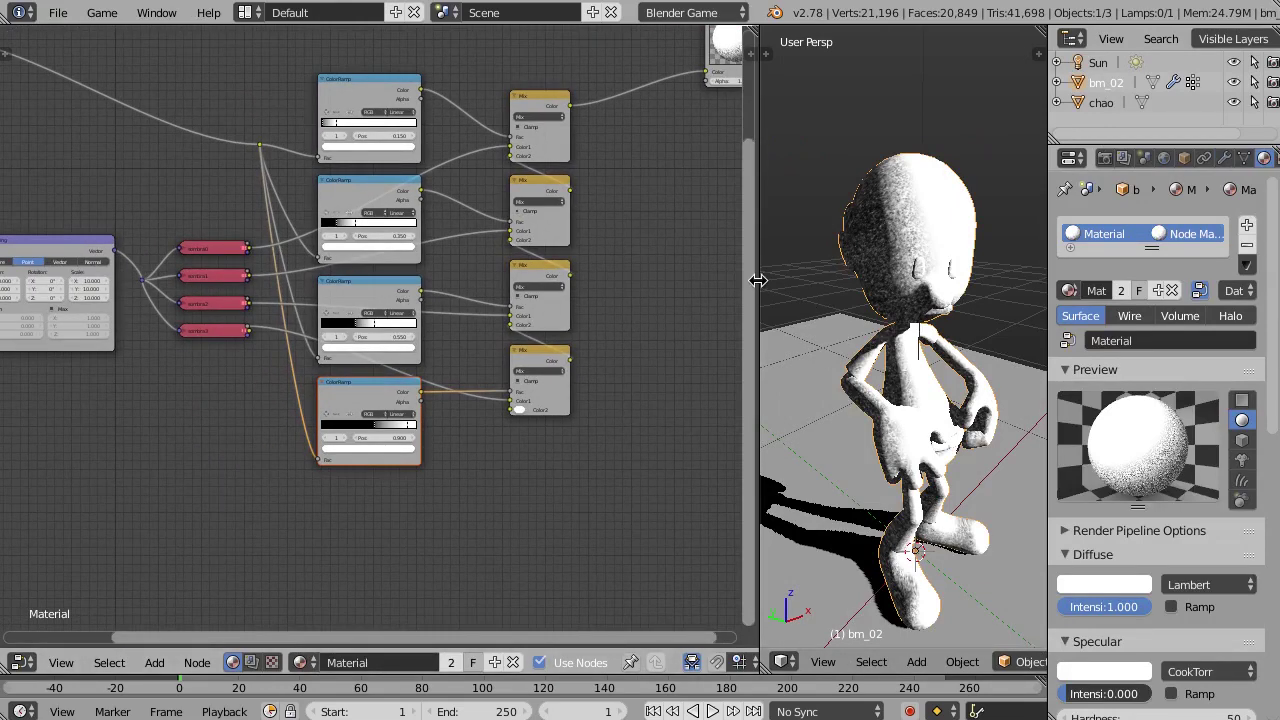
drag(757, 283, 646, 285)
scroll(884, 240, up, 3)
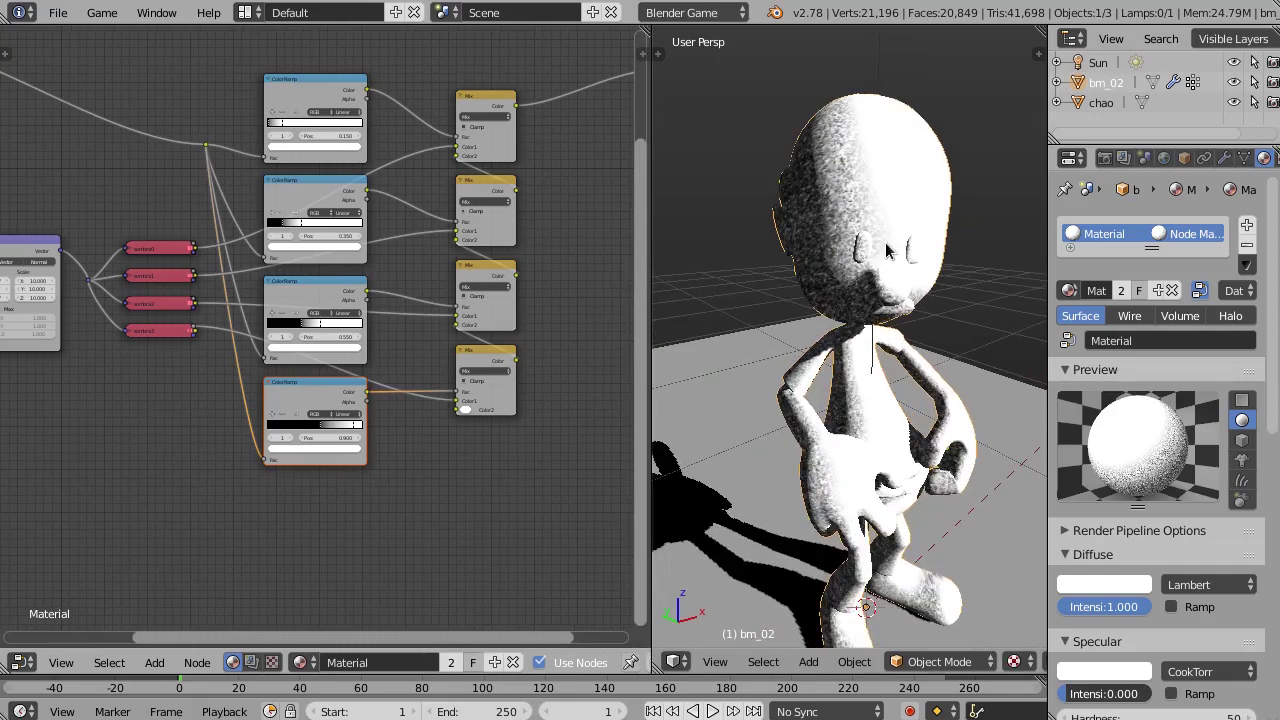
scroll(884, 240, up, 1)
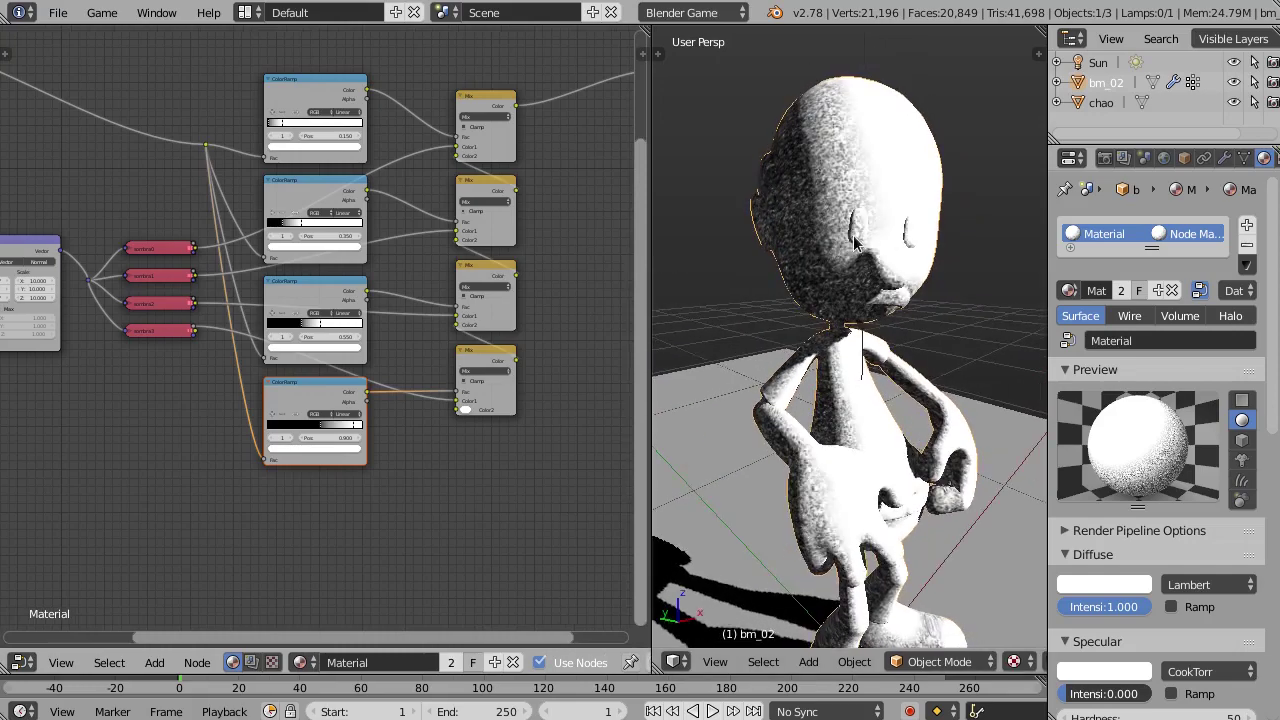
middle_drag(912, 318, 836, 296)
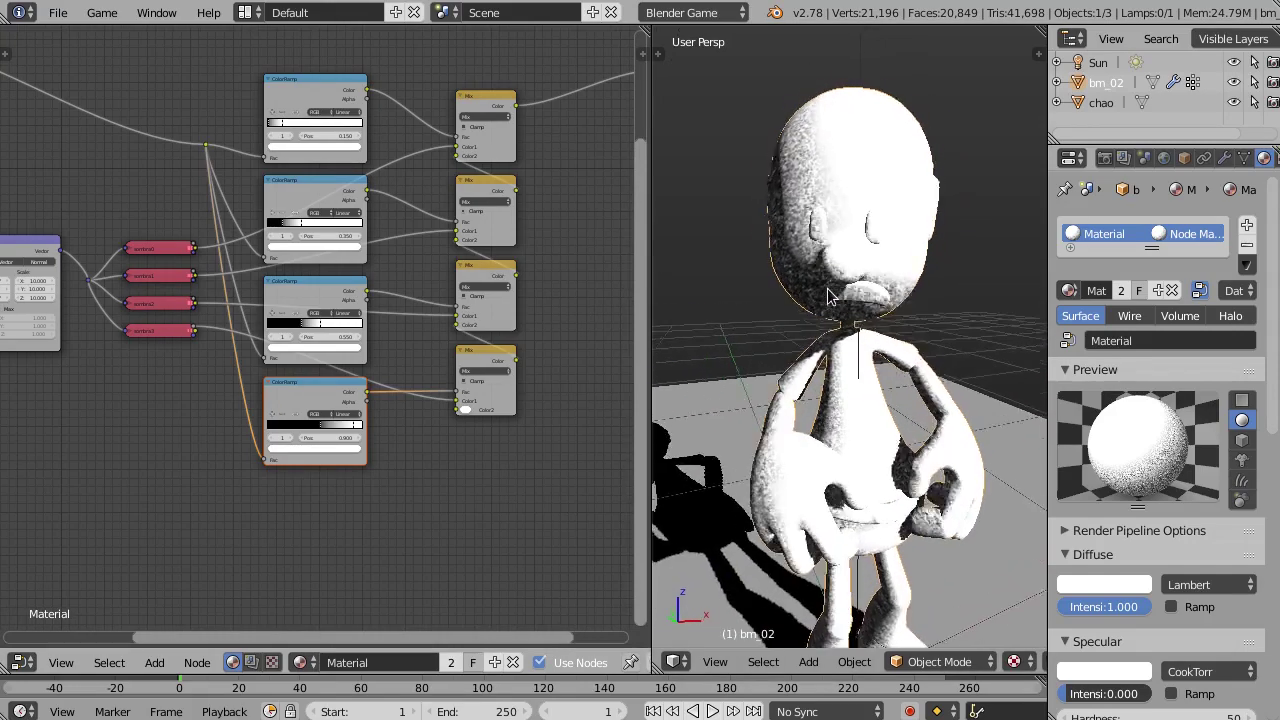
key(p)
key(Escape)
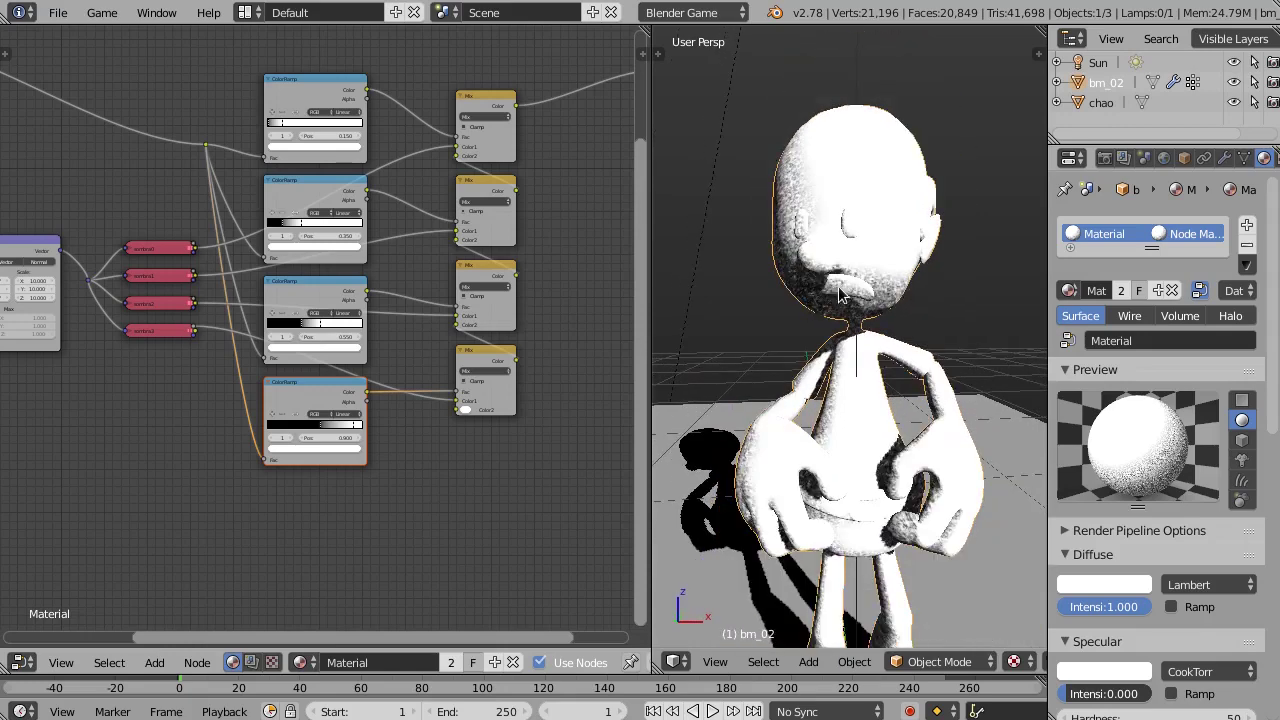
middle_drag(840, 293, 851, 287)
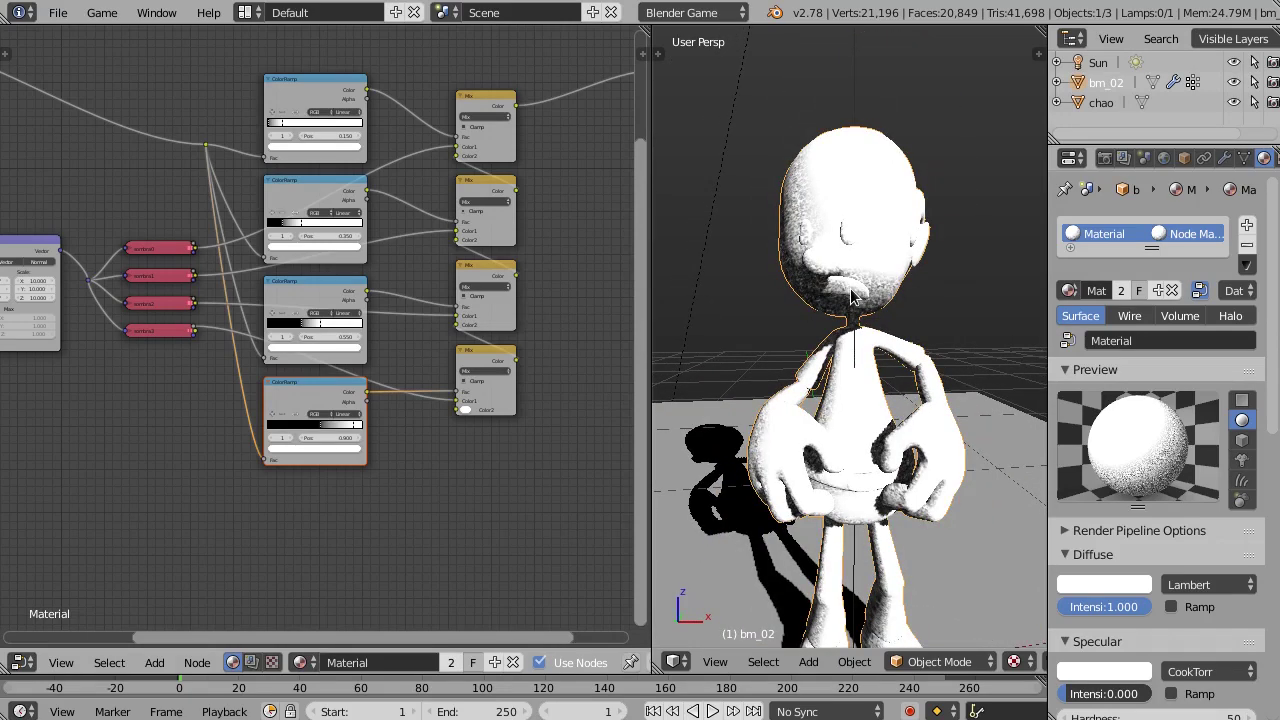
mouse_move(826, 291)
middle_down()
mouse_move(846, 338)
mouse_move(840, 362)
middle_up()
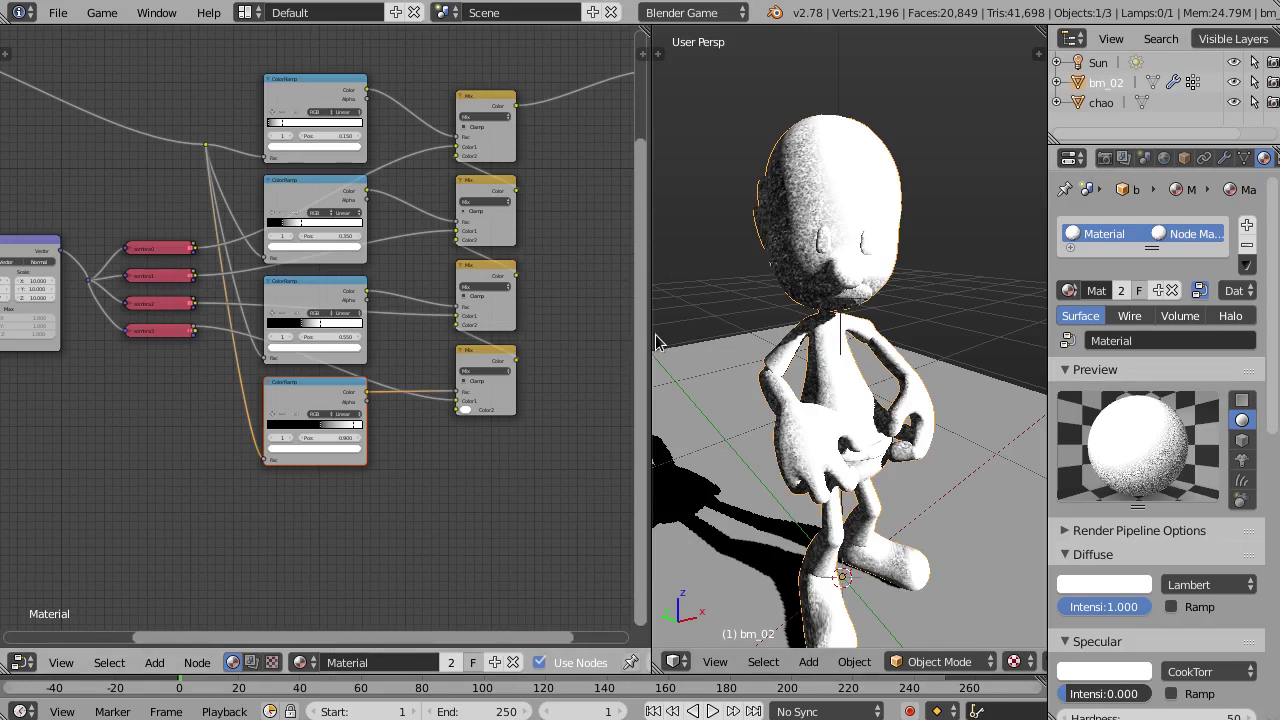
drag(646, 338, 488, 334)
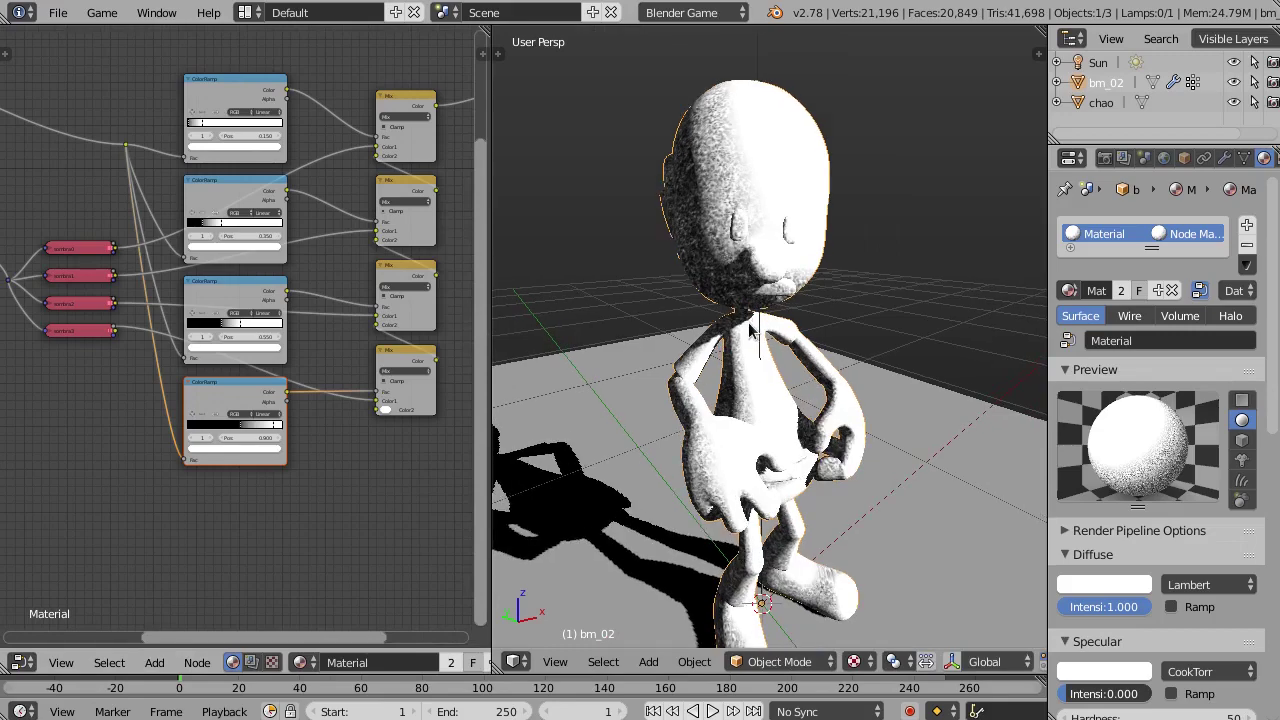
Switch the character to plain solid shading
mouse_move(741, 315)
middle_down()
mouse_move(770, 320)
mouse_move(743, 349)
mouse_move(663, 344)
mouse_move(752, 368)
middle_up()
key(z)
key(z)
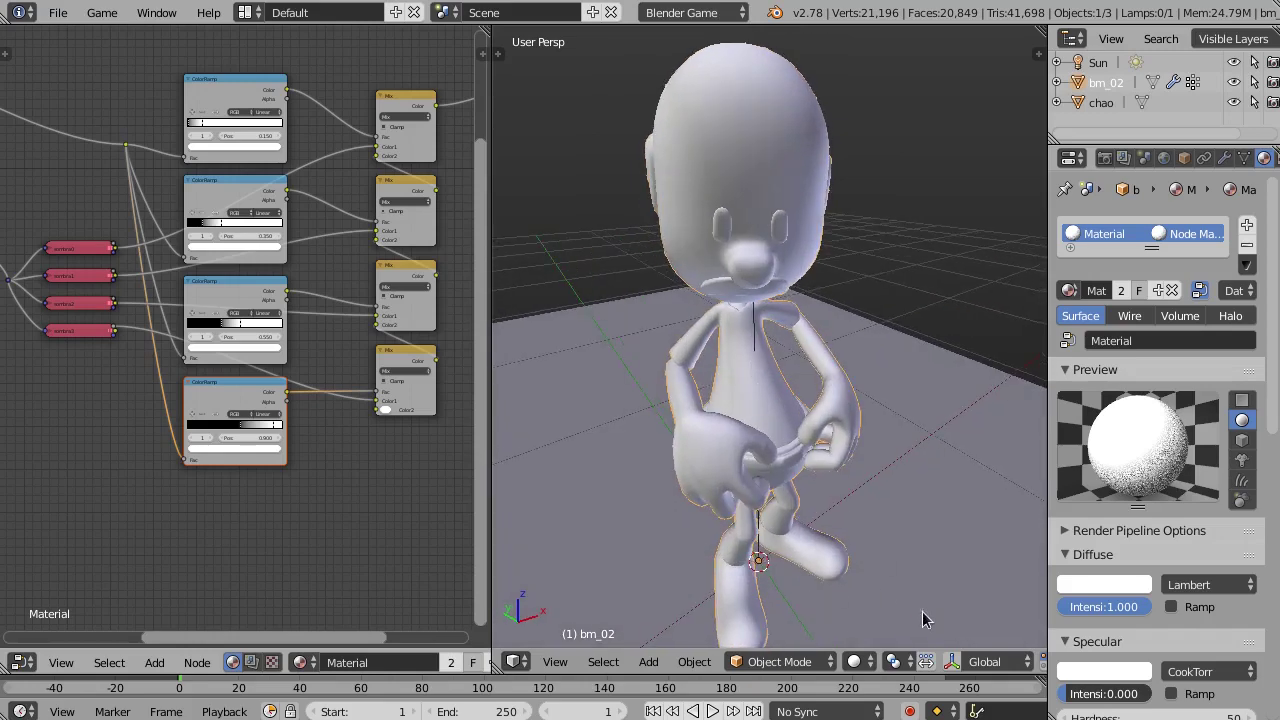
mouse_move(822, 477)
middle_down()
mouse_move(808, 414)
mouse_move(763, 393)
mouse_move(780, 357)
mouse_move(771, 363)
middle_up()
Enter Edit Mode on bm_02 with Face select mode
click(795, 664)
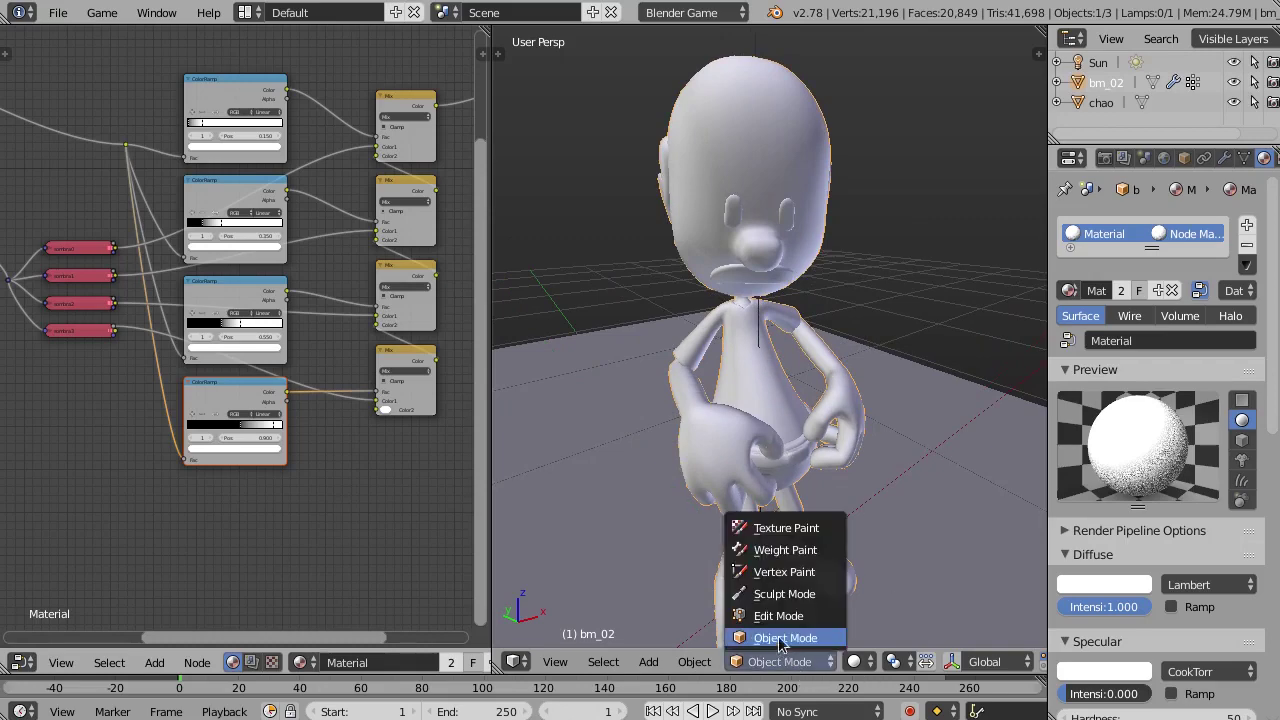
key(Tab)
middle_drag(785, 302, 777, 273)
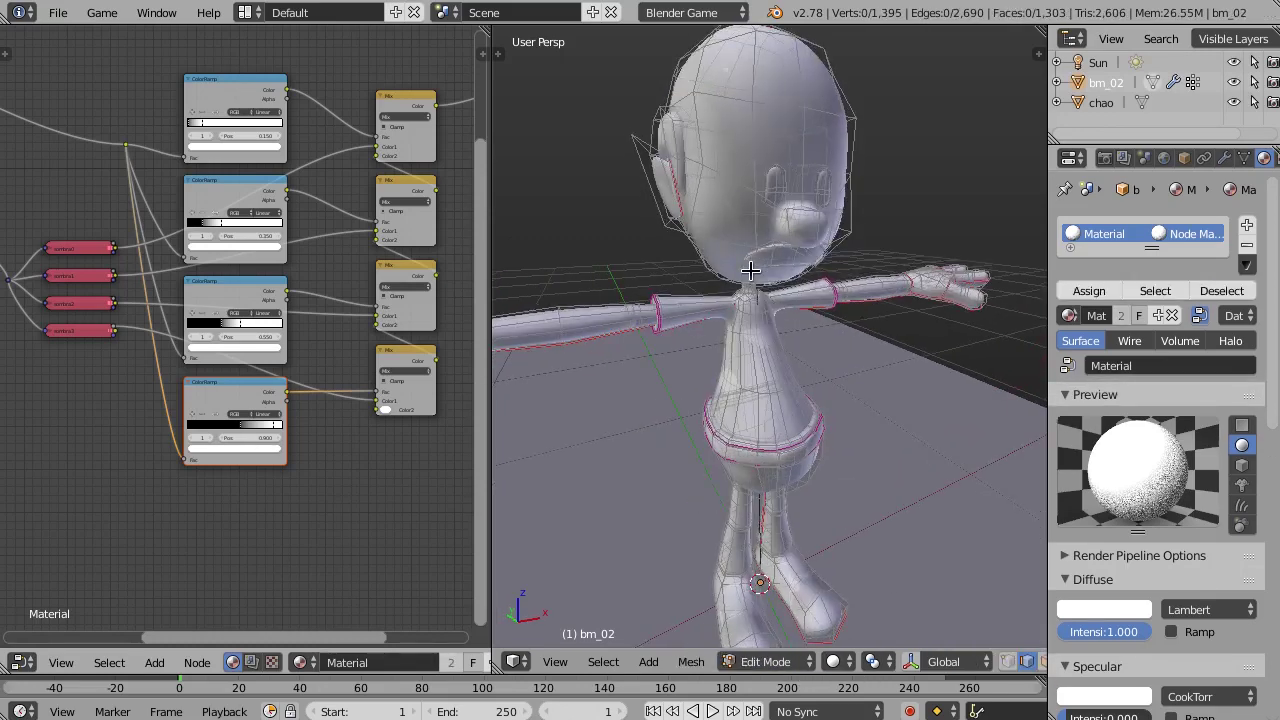
key(ctrl+Tab)
click(710, 258)
Select the linked faces of the mouth and both eyes
scroll(772, 252, up, 2)
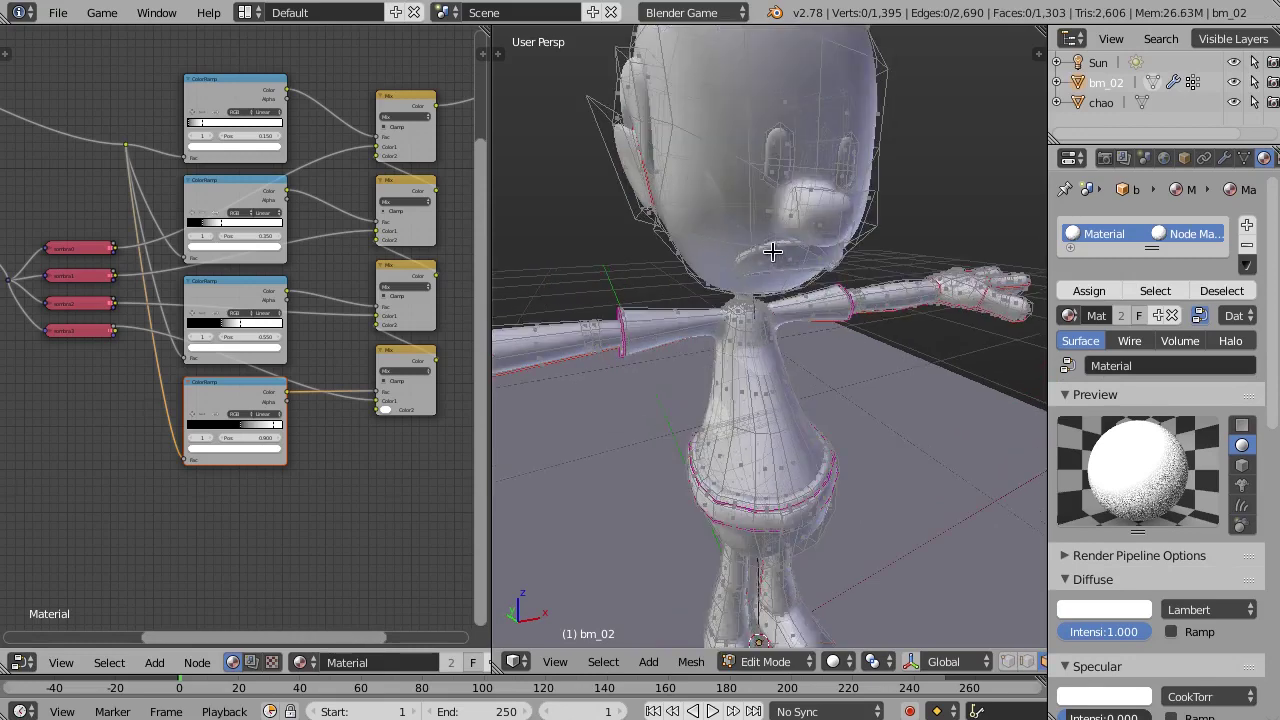
key(l)
scroll(777, 126, up, 1)
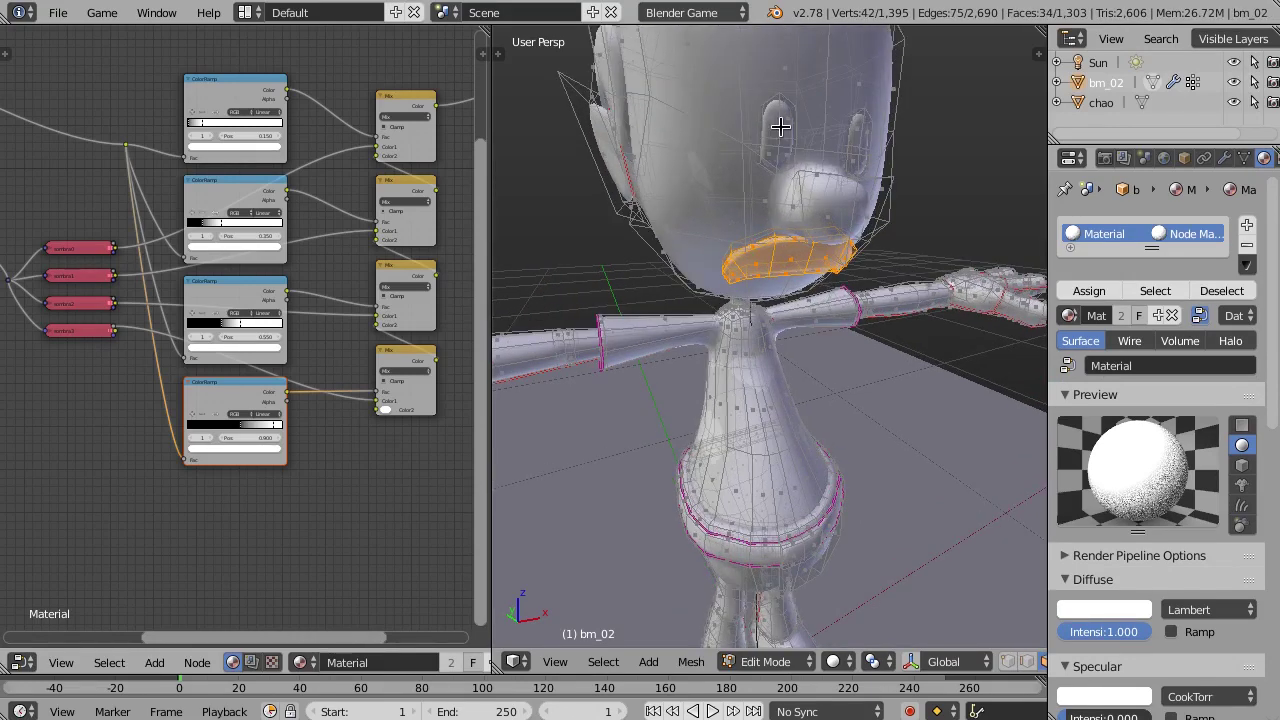
key(l)
key(shift+l)
mouse_move(777, 123)
middle_down()
mouse_move(743, 163)
mouse_move(758, 126)
middle_up()
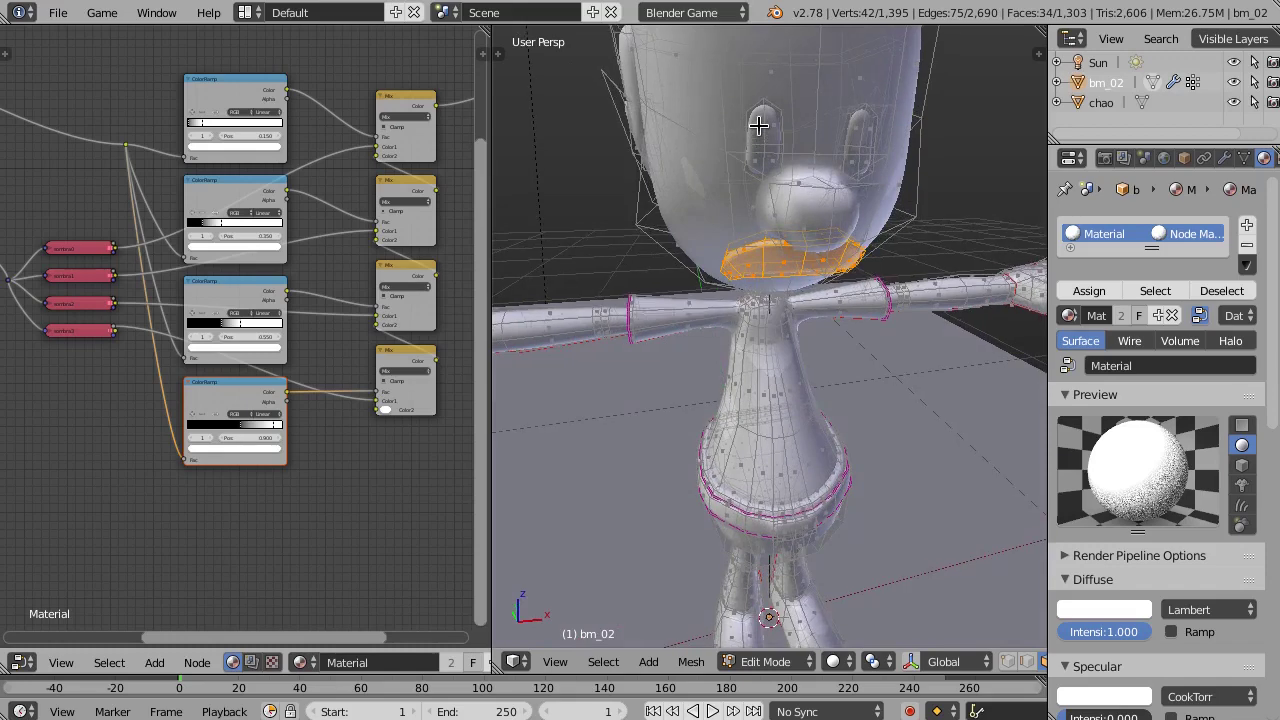
key(l)
key(l)
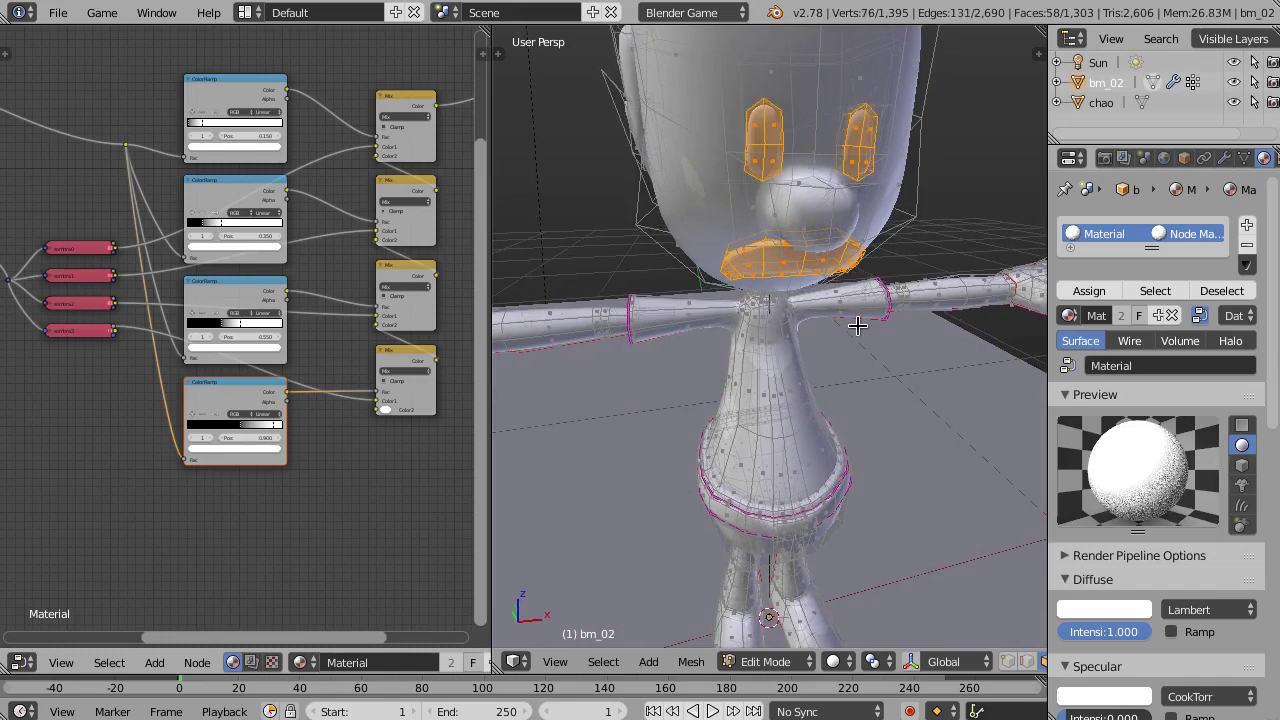
mouse_move(859, 327)
middle_down()
mouse_move(728, 322)
mouse_move(740, 318)
middle_up()
Return to Object Mode, switch bm_02 to Vertex Paint, and show the Tool Shelf
key(Tab)
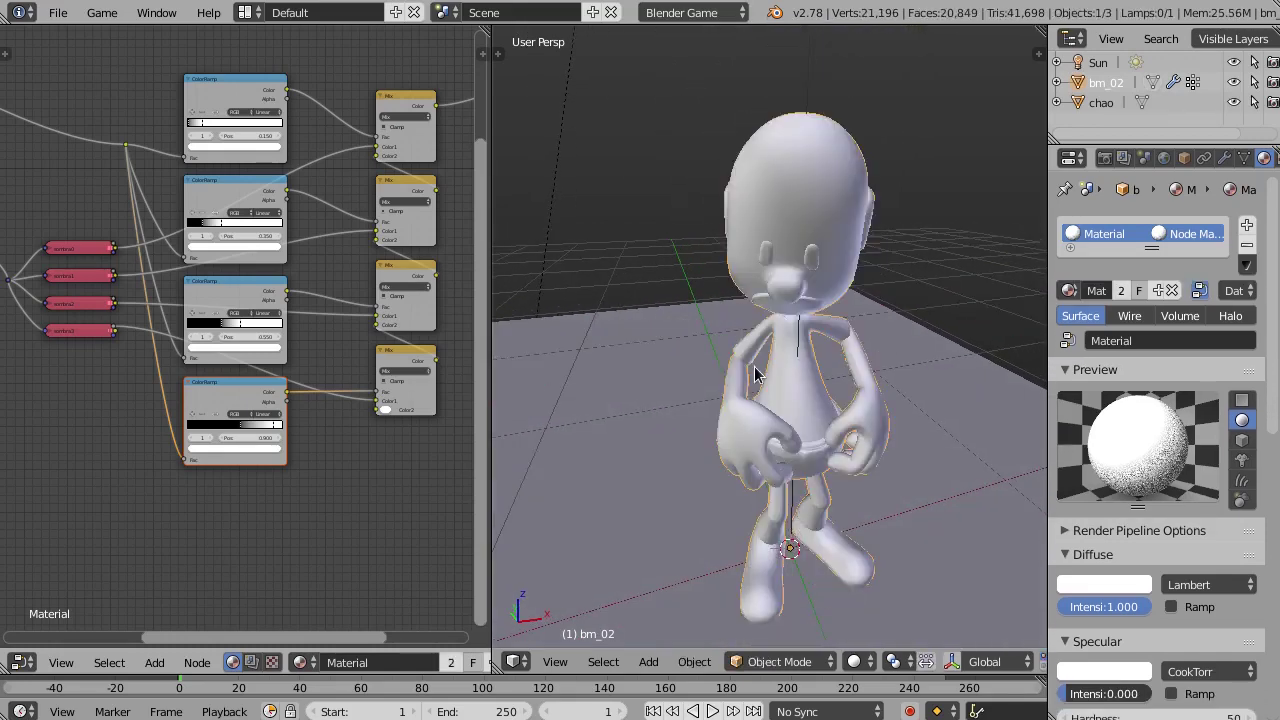
middle_drag(760, 376, 808, 372)
click(778, 662)
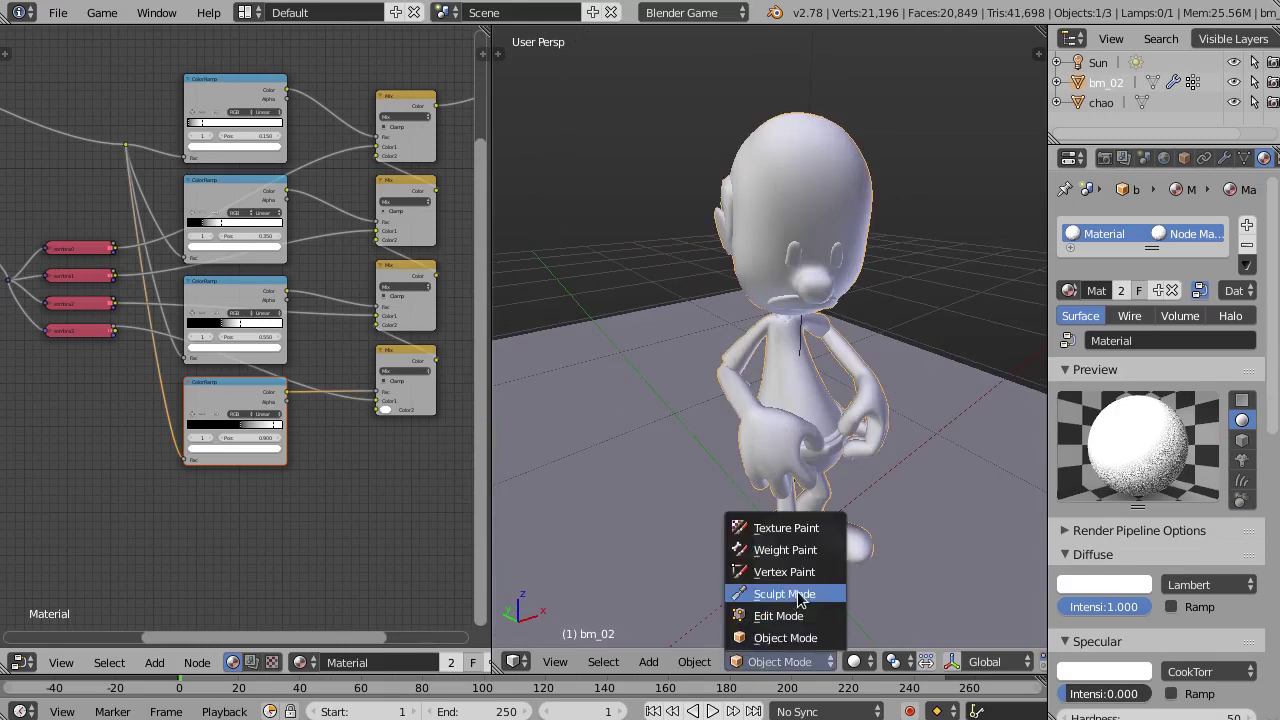
click(818, 578)
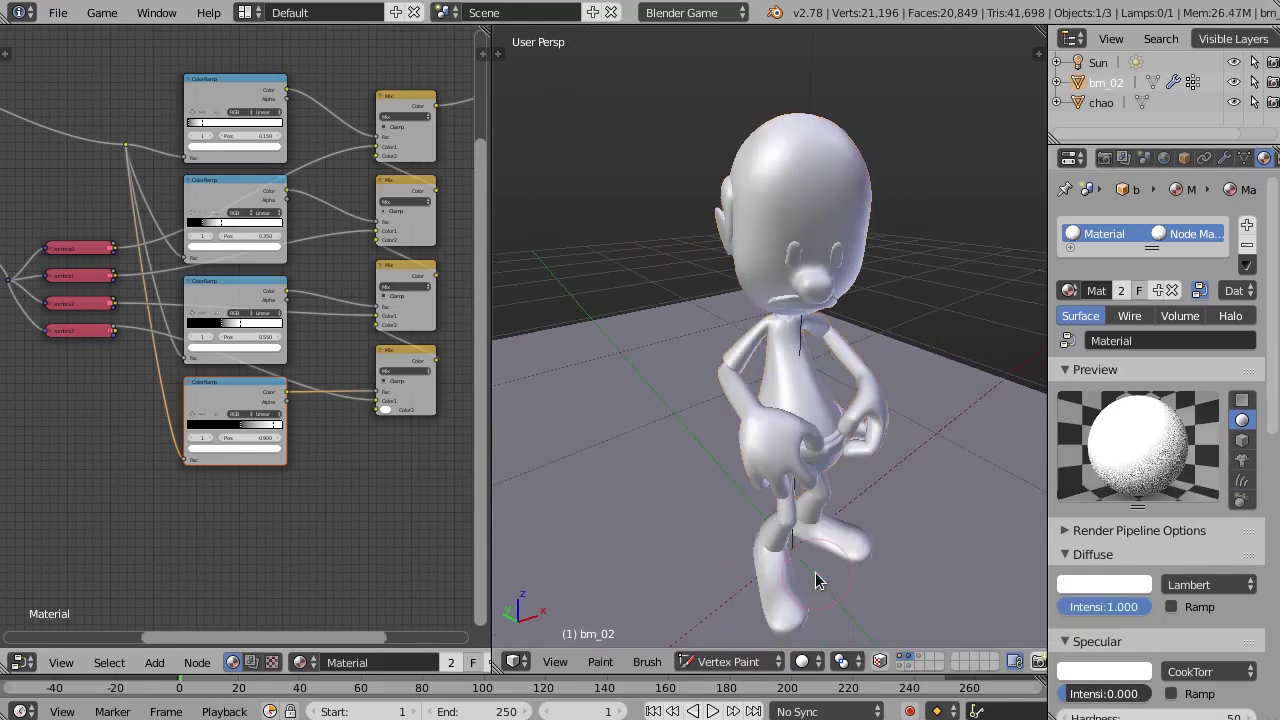
key(t)
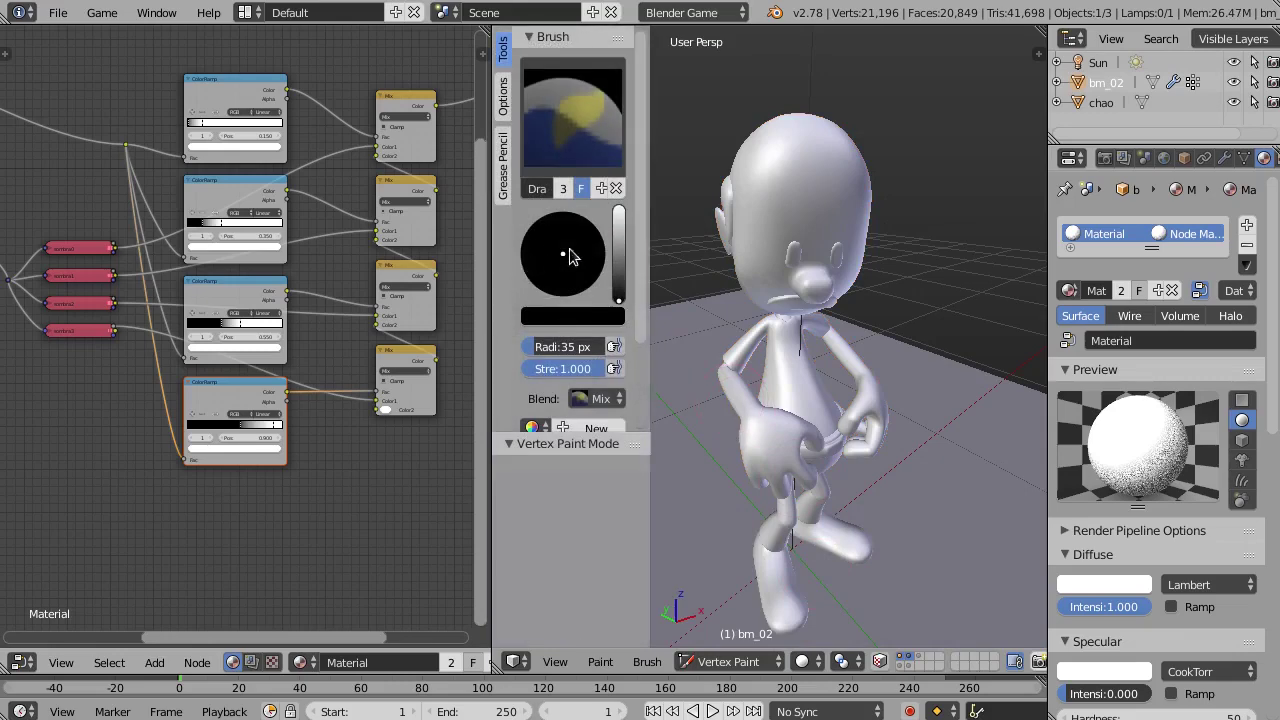
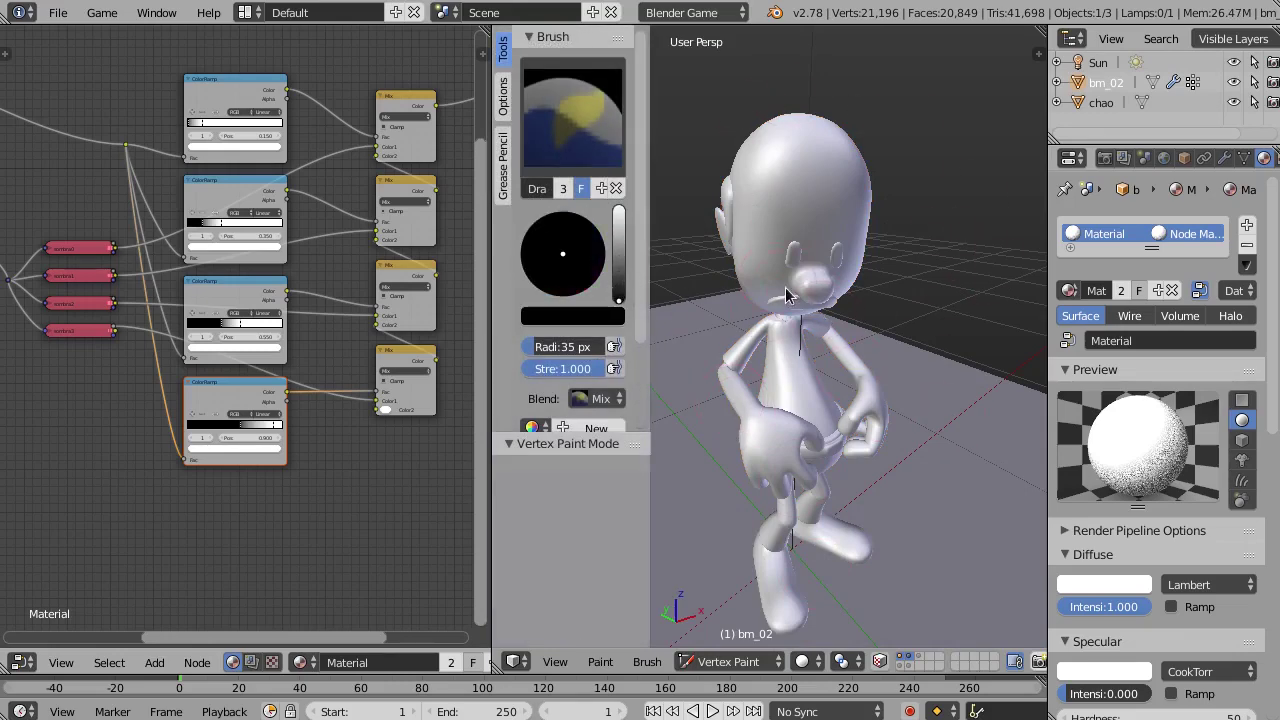
With the Col layer active, set the brush to white and fill all of bm_02's vertex colours
middle_drag(785, 290, 768, 292)
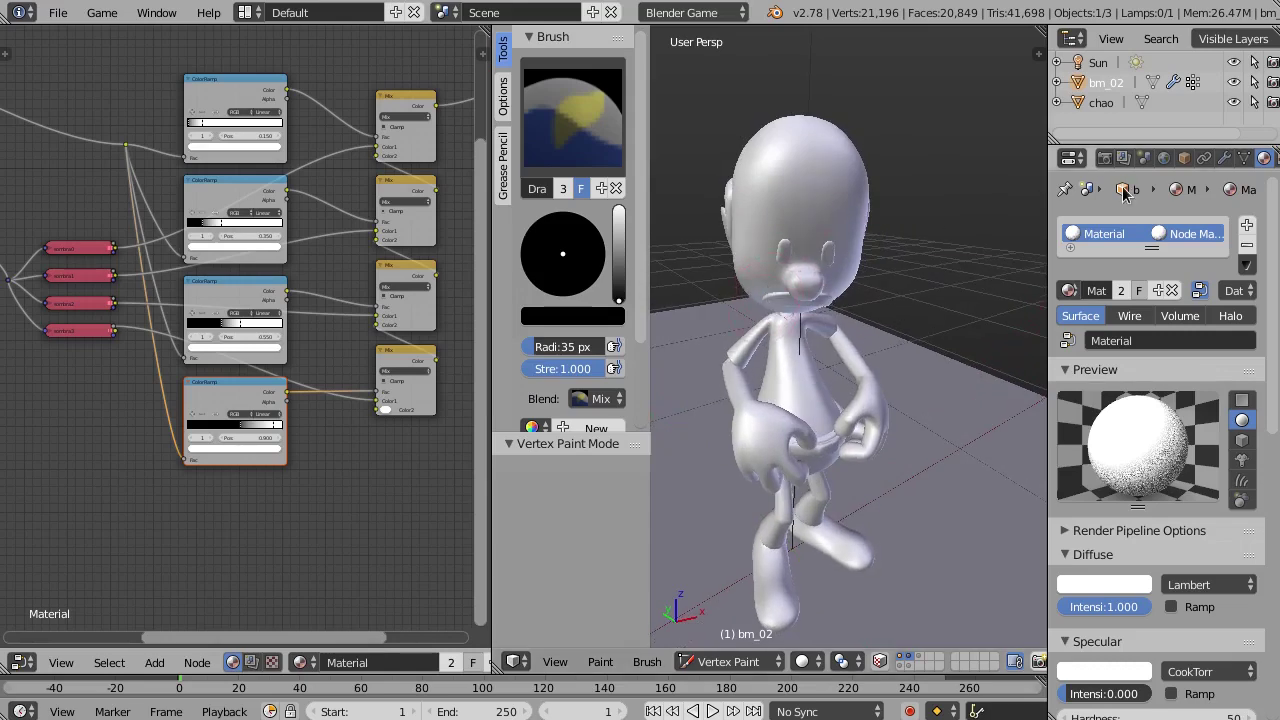
click(1244, 158)
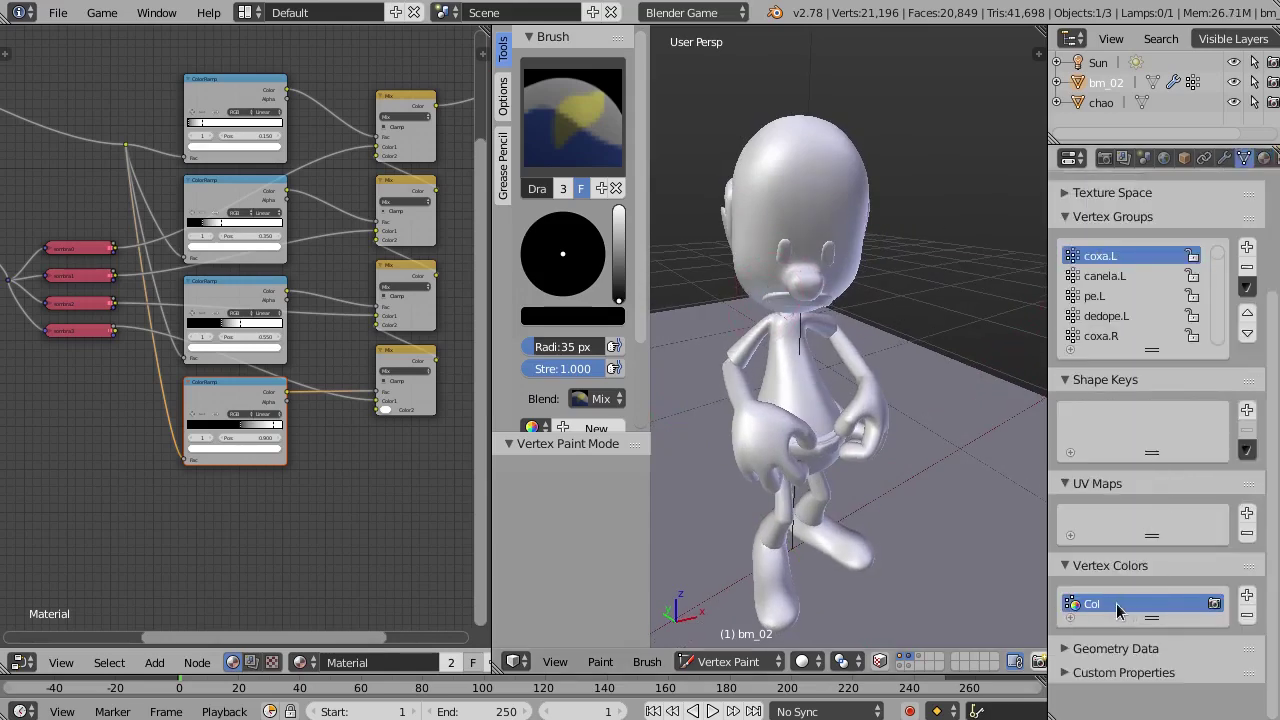
middle_drag(868, 470, 828, 455)
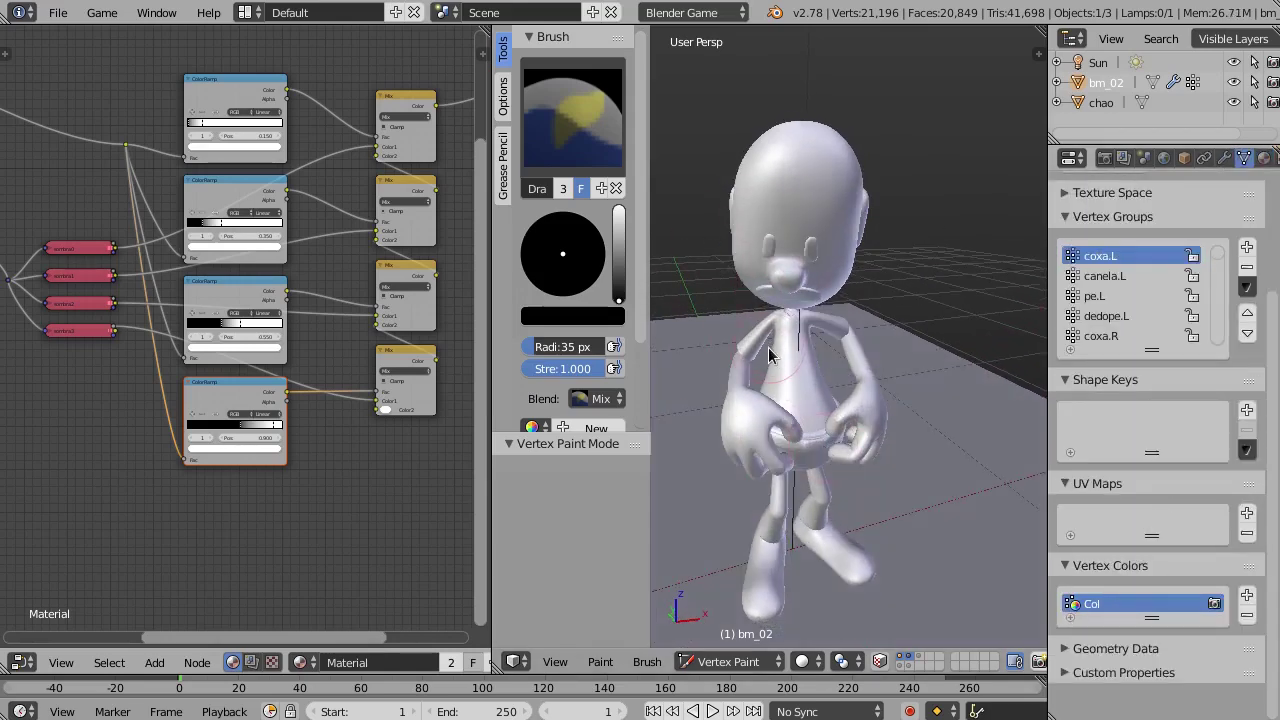
middle_drag(770, 355, 820, 360)
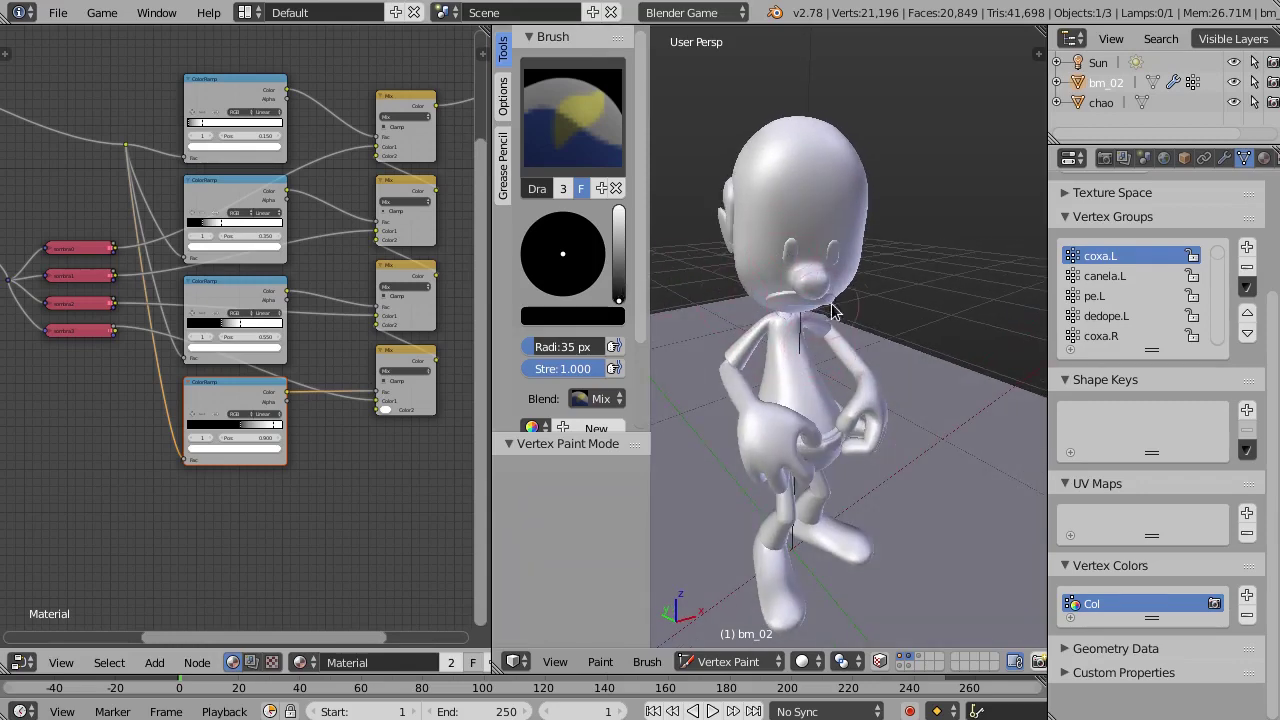
drag(620, 300, 619, 208)
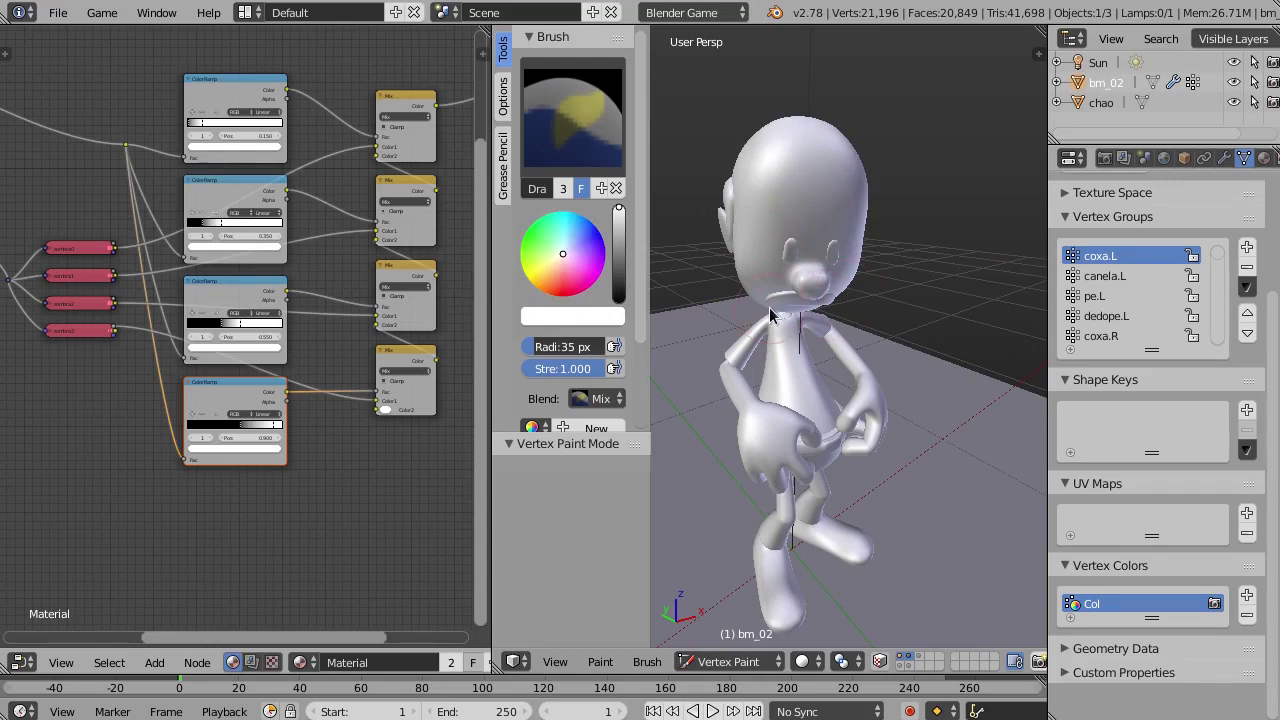
key(shift+k)
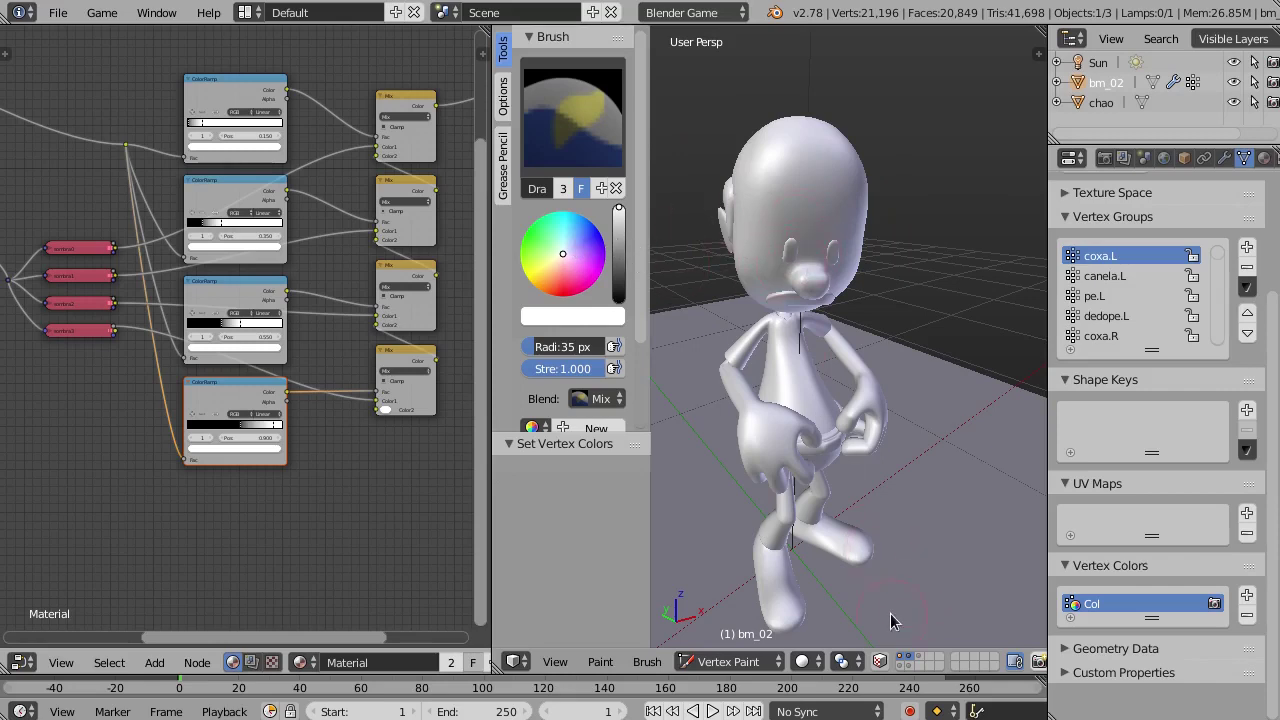
mouse_move(800, 343)
middle_down()
mouse_move(777, 337)
mouse_move(789, 277)
middle_up()
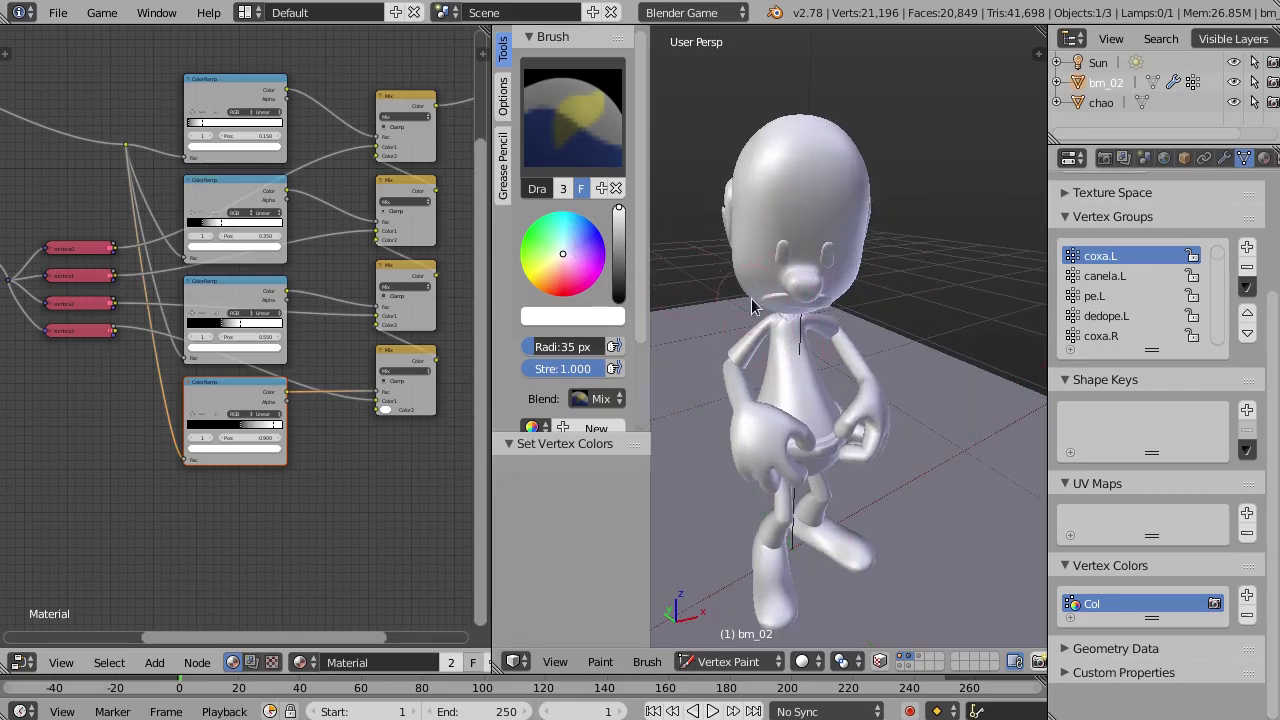
scroll(751, 298, up, 3)
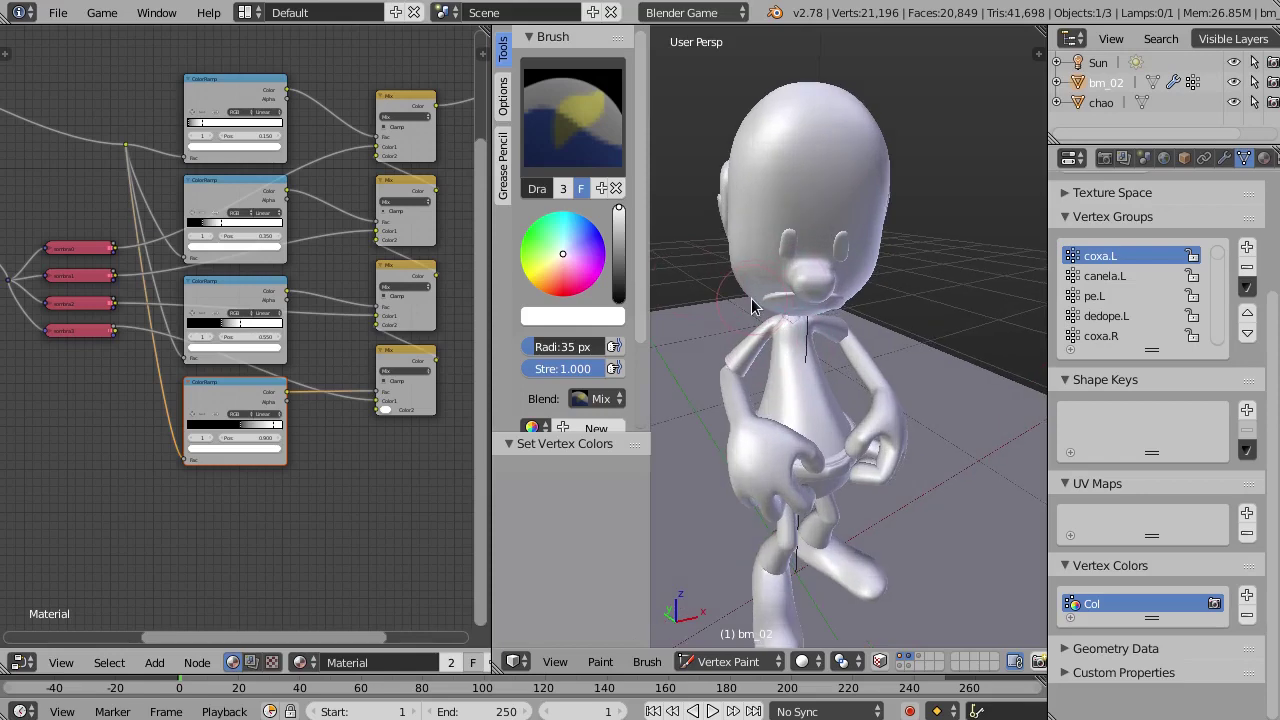
With face selection masking on, fill the selected eye and mouth faces black
click(882, 664)
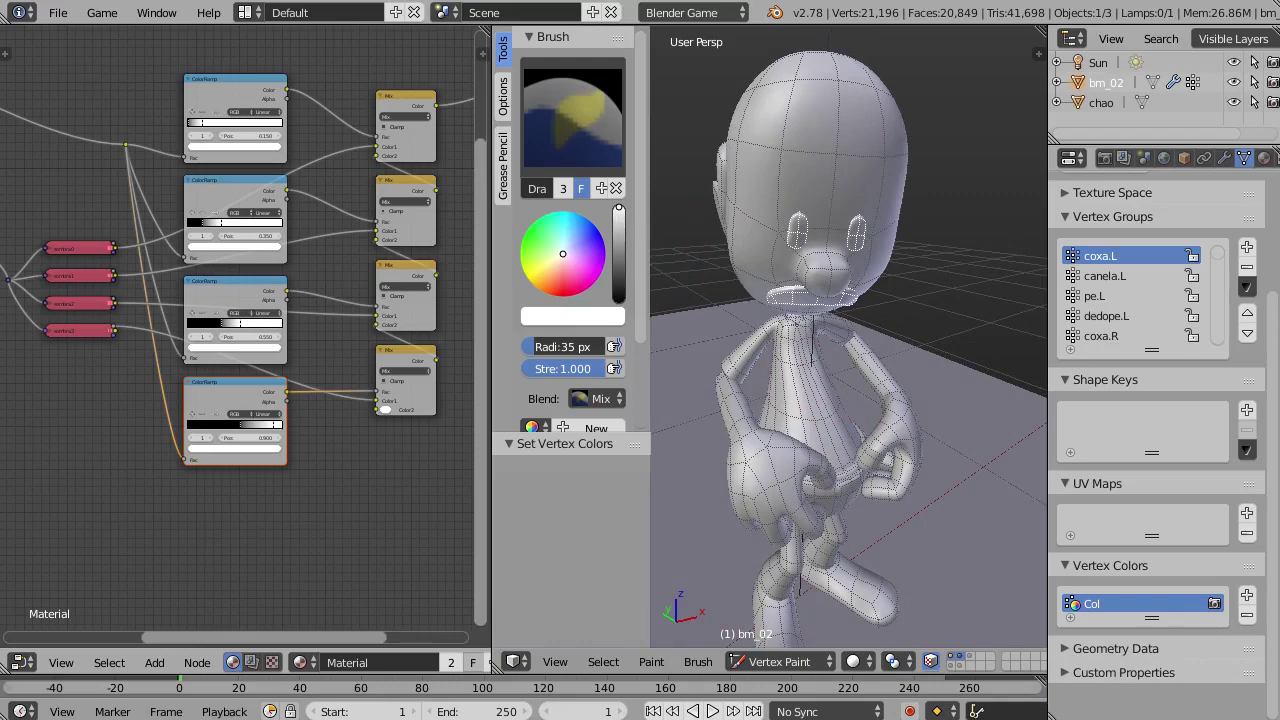
drag(620, 228, 620, 300)
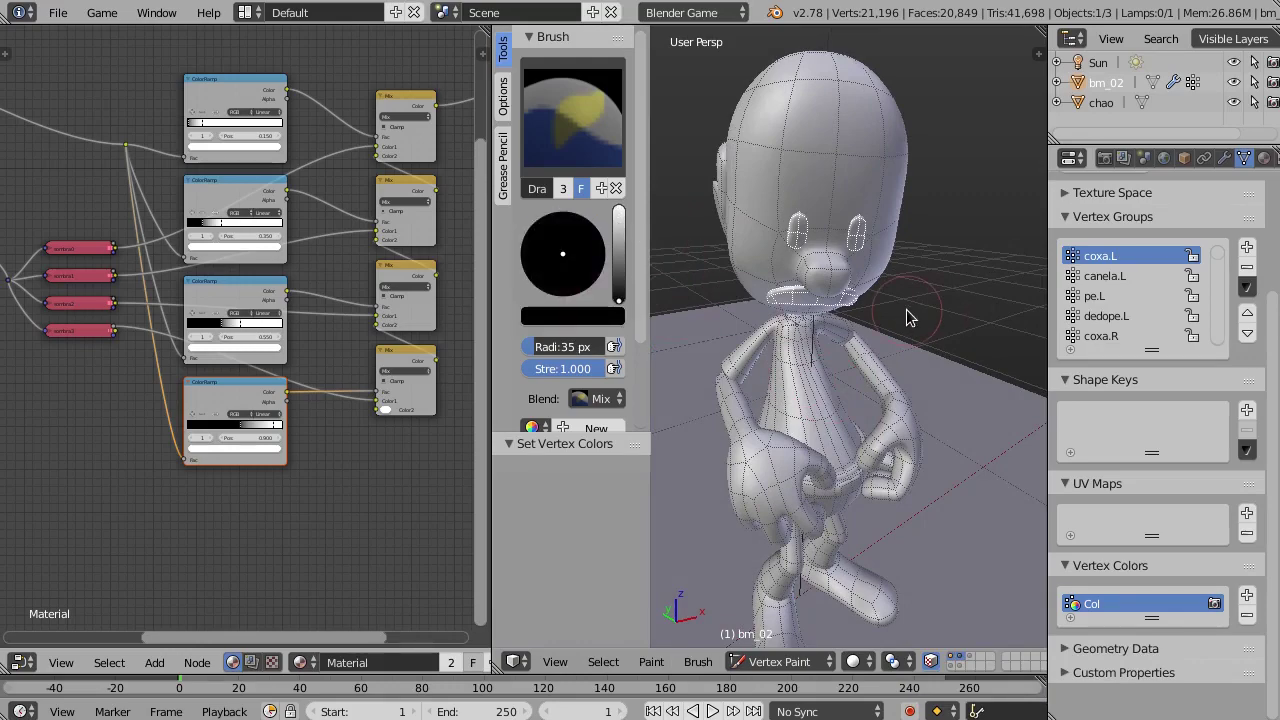
key(shift+k)
mouse_move(906, 318)
middle_down()
mouse_move(848, 322)
mouse_move(818, 392)
middle_up()
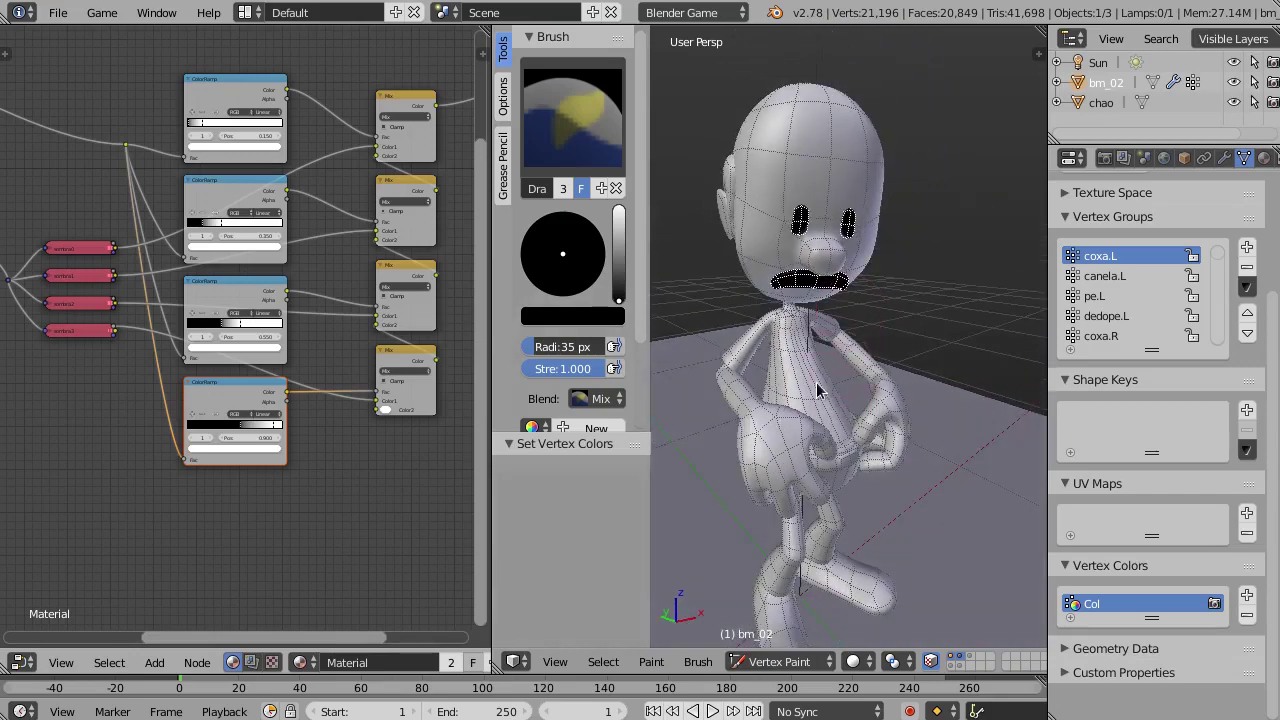
click(820, 668)
Return to Object Mode, hide the tool shelf, switch to Textured shading, and widen the node editor
click(780, 638)
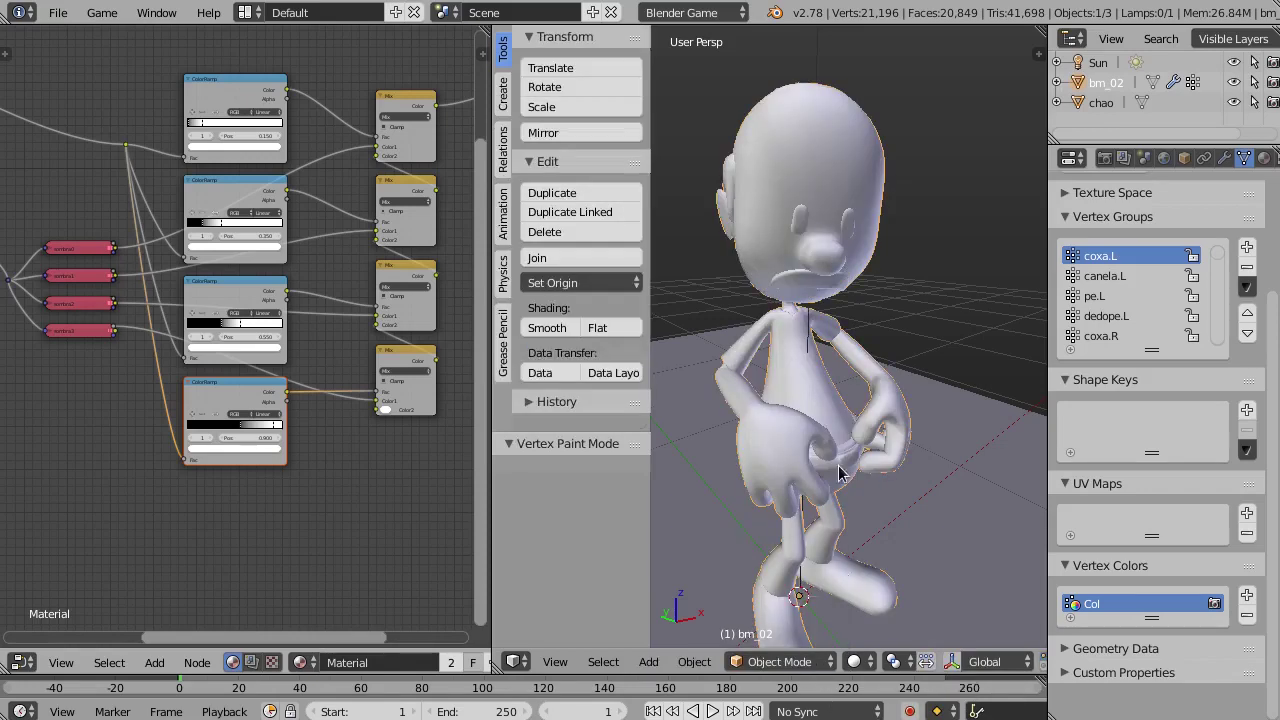
key(t)
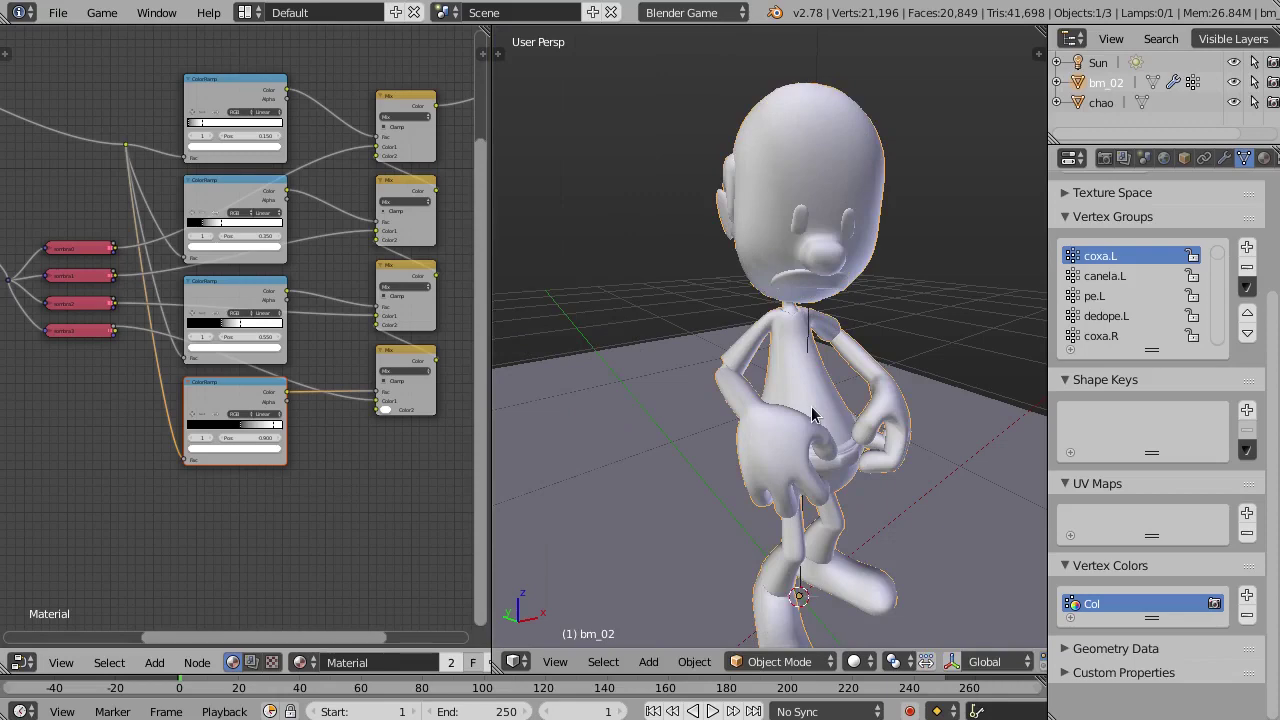
key(alt+z)
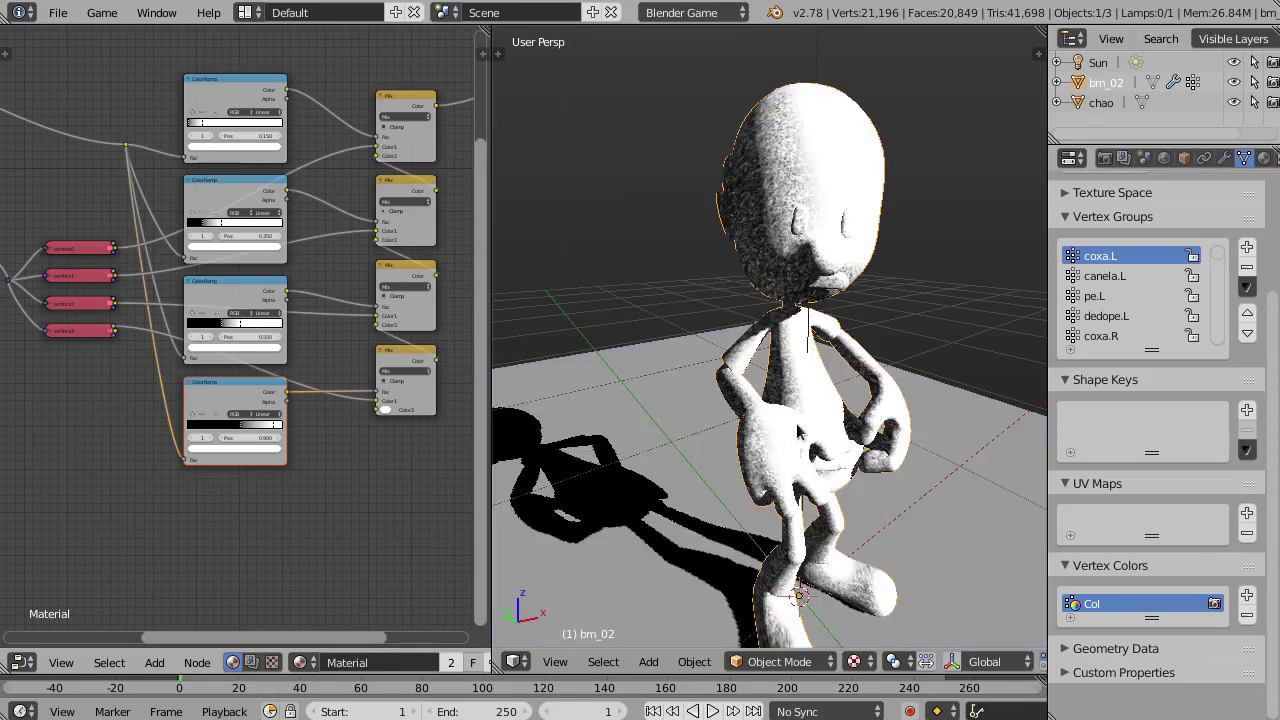
middle_drag(831, 447, 800, 450)
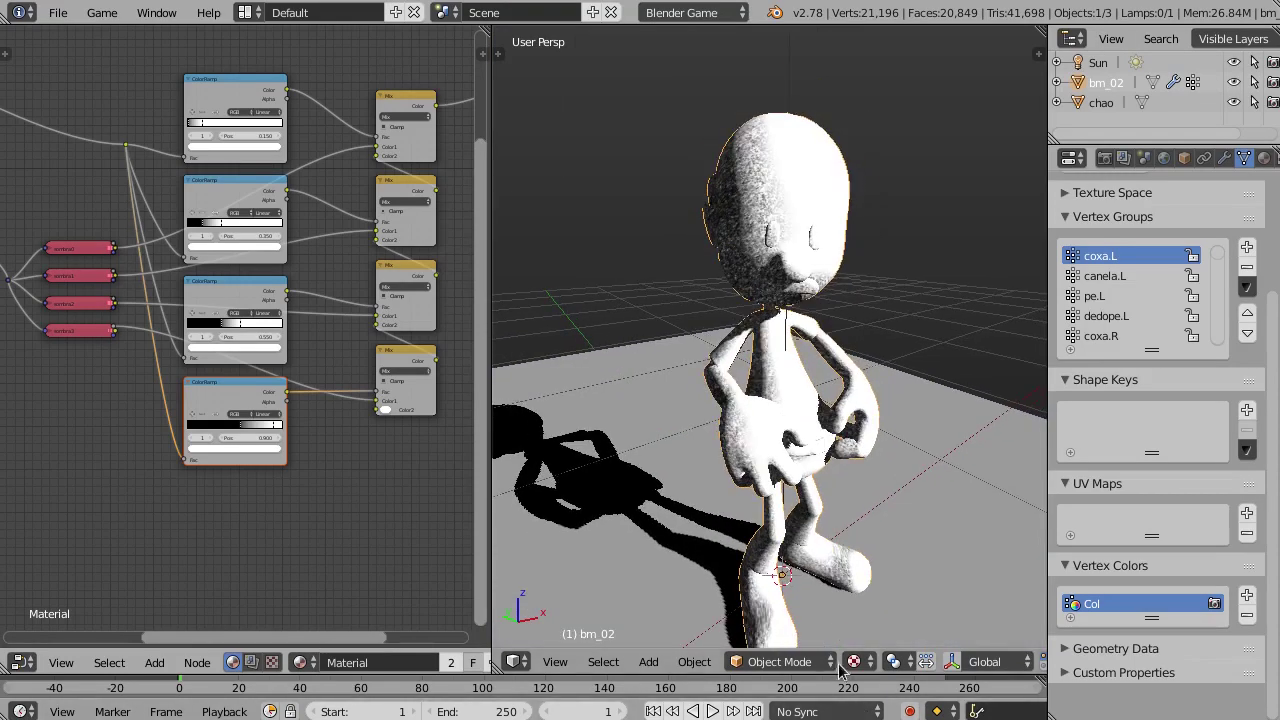
click(874, 662)
middle_drag(814, 377, 812, 374)
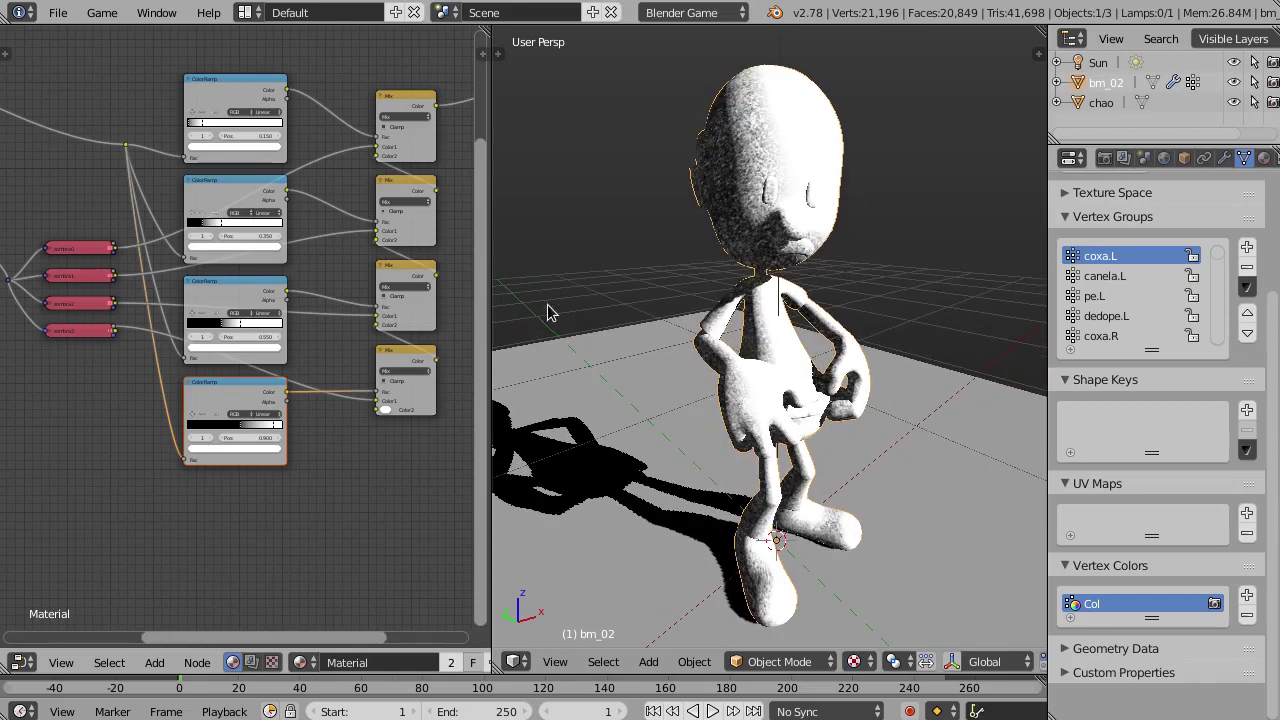
drag(491, 335, 760, 339)
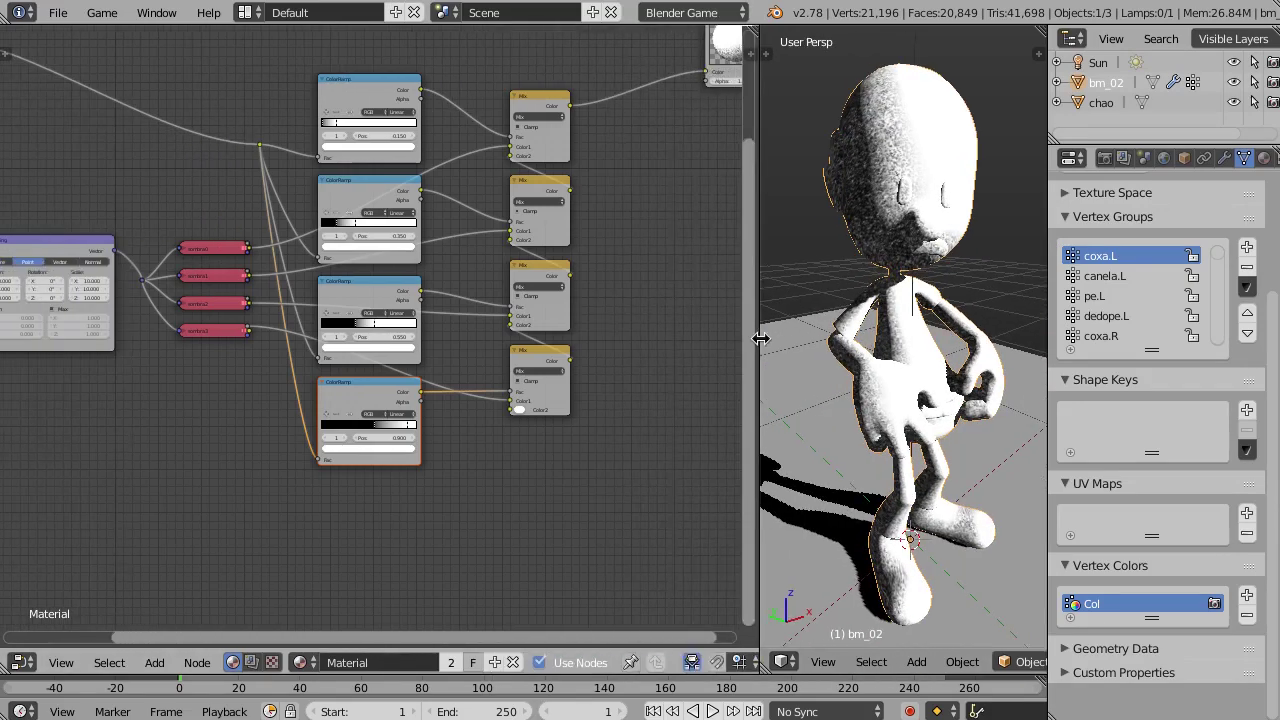
Set the Geometry node to the Col vertex colours and link its Vertex Color into the Material's Color
scroll(571, 357, down, 2)
middle_drag(175, 297, 323, 333)
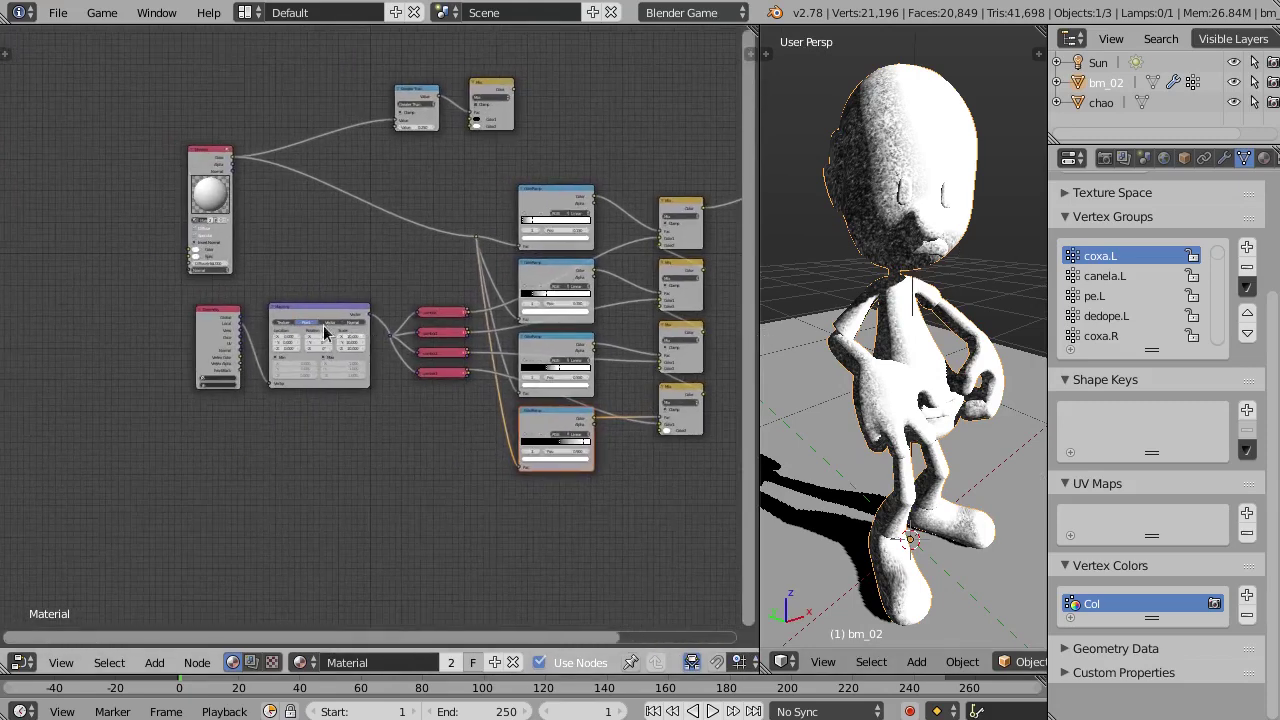
scroll(143, 229, up, 1)
scroll(145, 230, up, 1)
drag(271, 363, 251, 370)
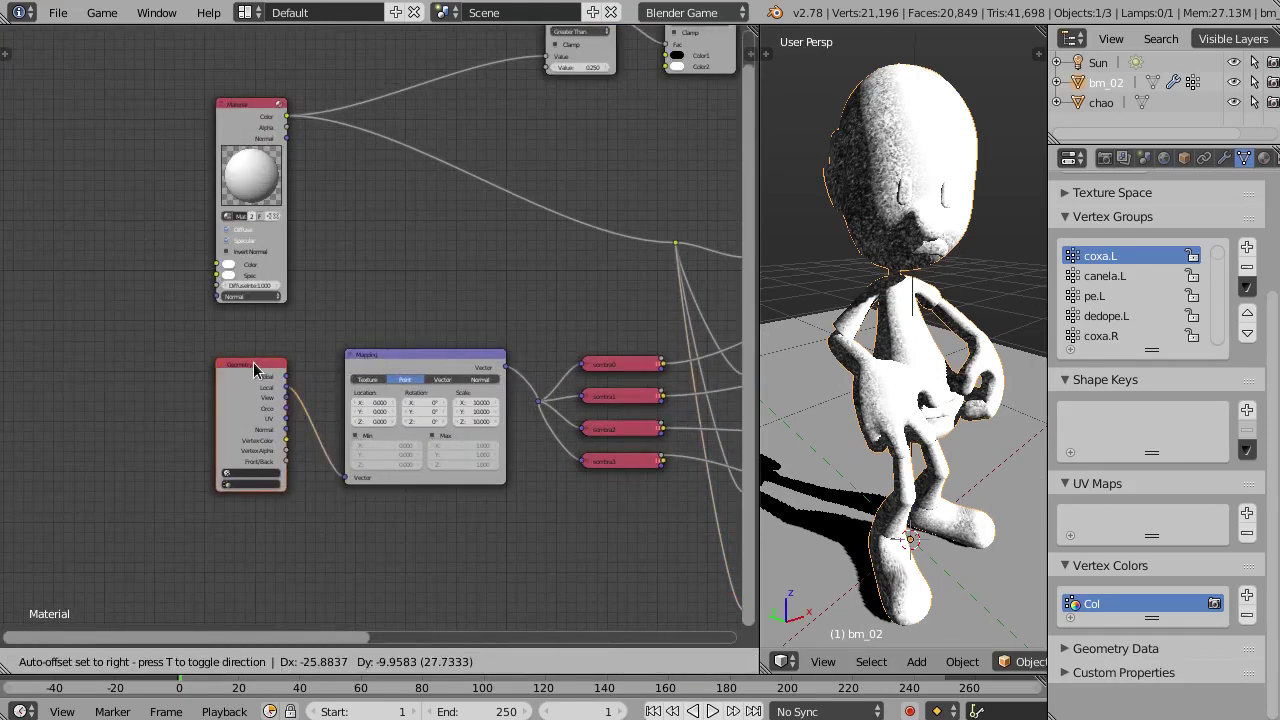
scroll(169, 422, up, 1)
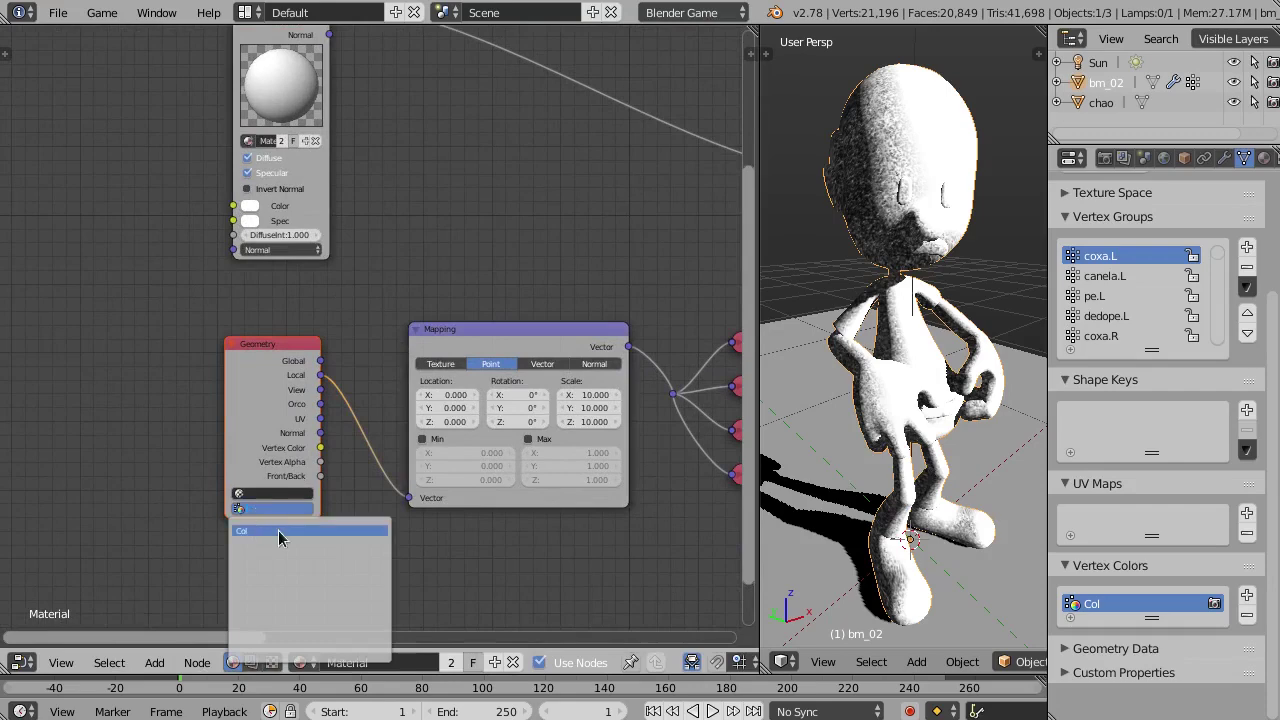
click(268, 527)
scroll(271, 518, up, 2)
scroll(318, 455, down, 2)
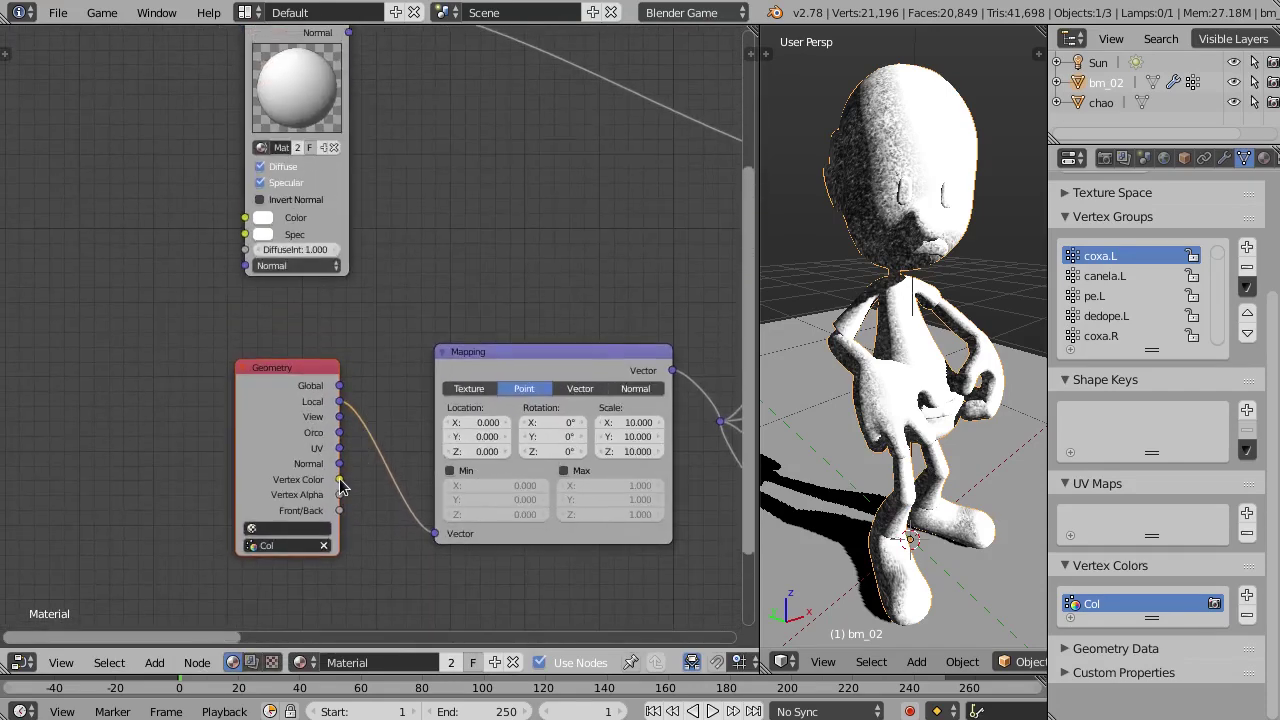
drag(340, 479, 244, 218)
Review the node tree's links, selecting the sombra0 node, while checking the character from the front
scroll(340, 120, down, 1)
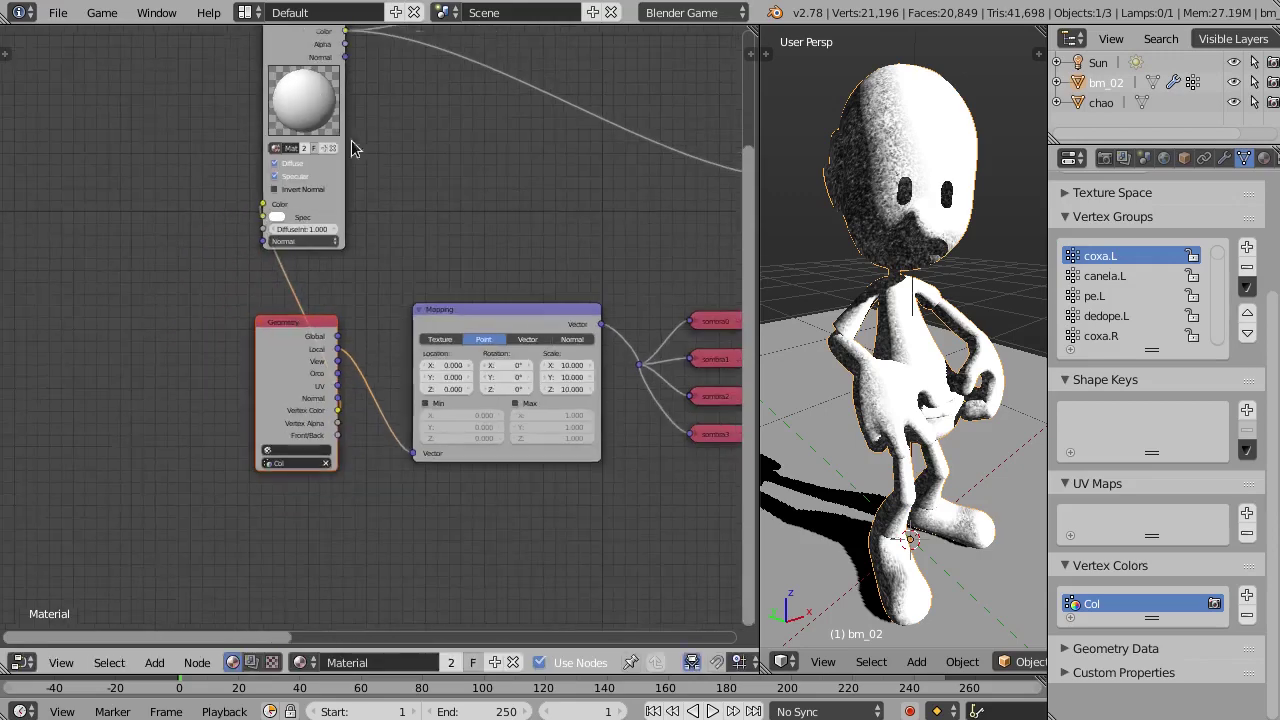
scroll(257, 171, down, 1)
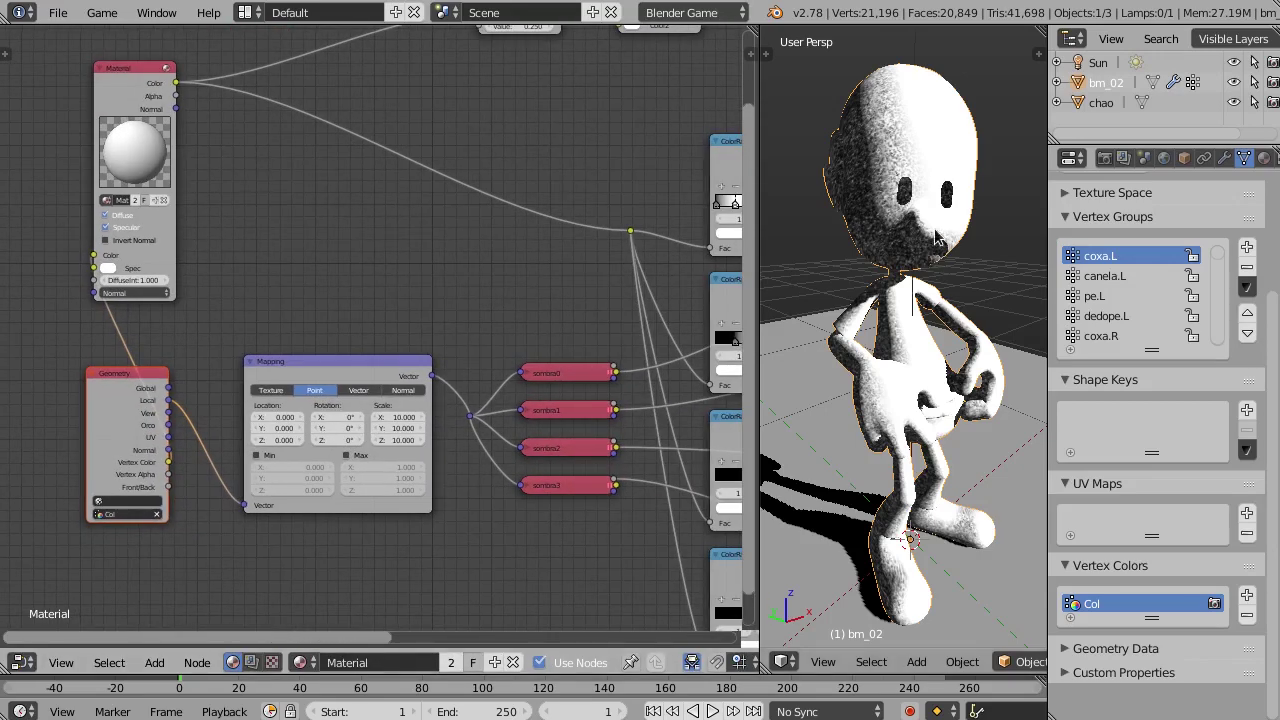
mouse_move(858, 193)
middle_down()
mouse_move(818, 312)
mouse_move(932, 295)
middle_up()
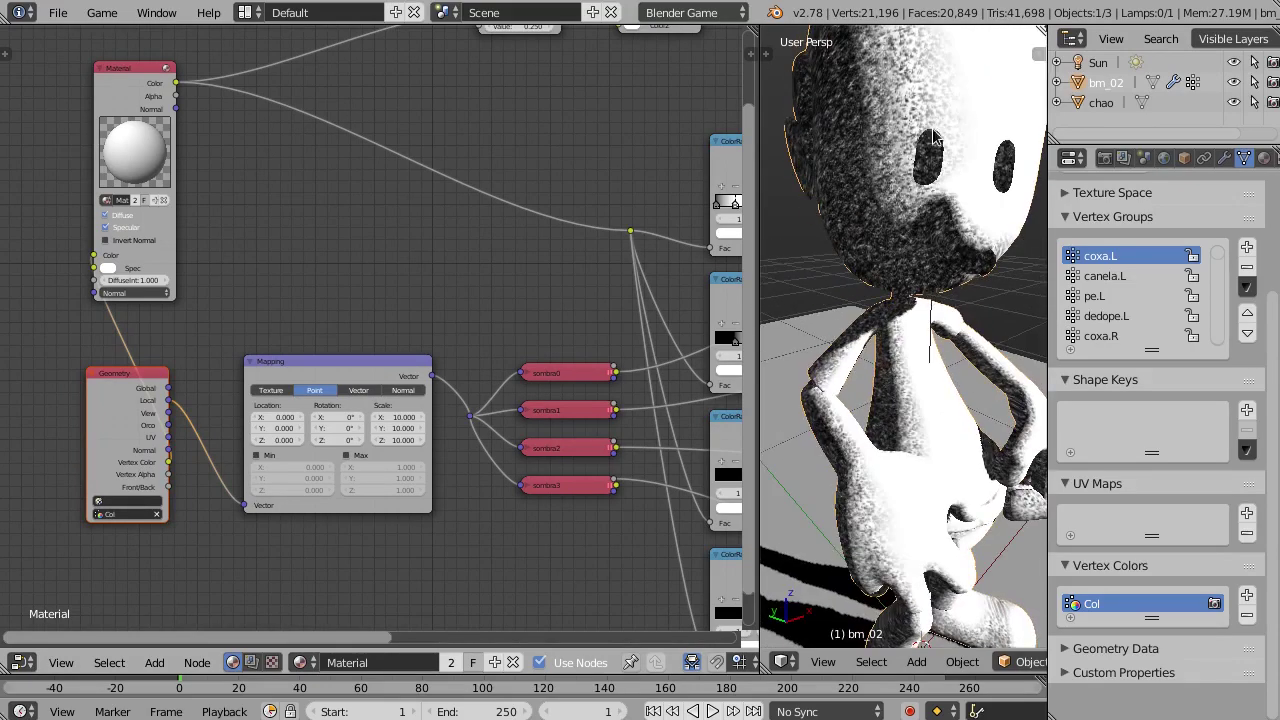
scroll(491, 251, down, 1)
ctrl+scroll(554, 251, down, 5)
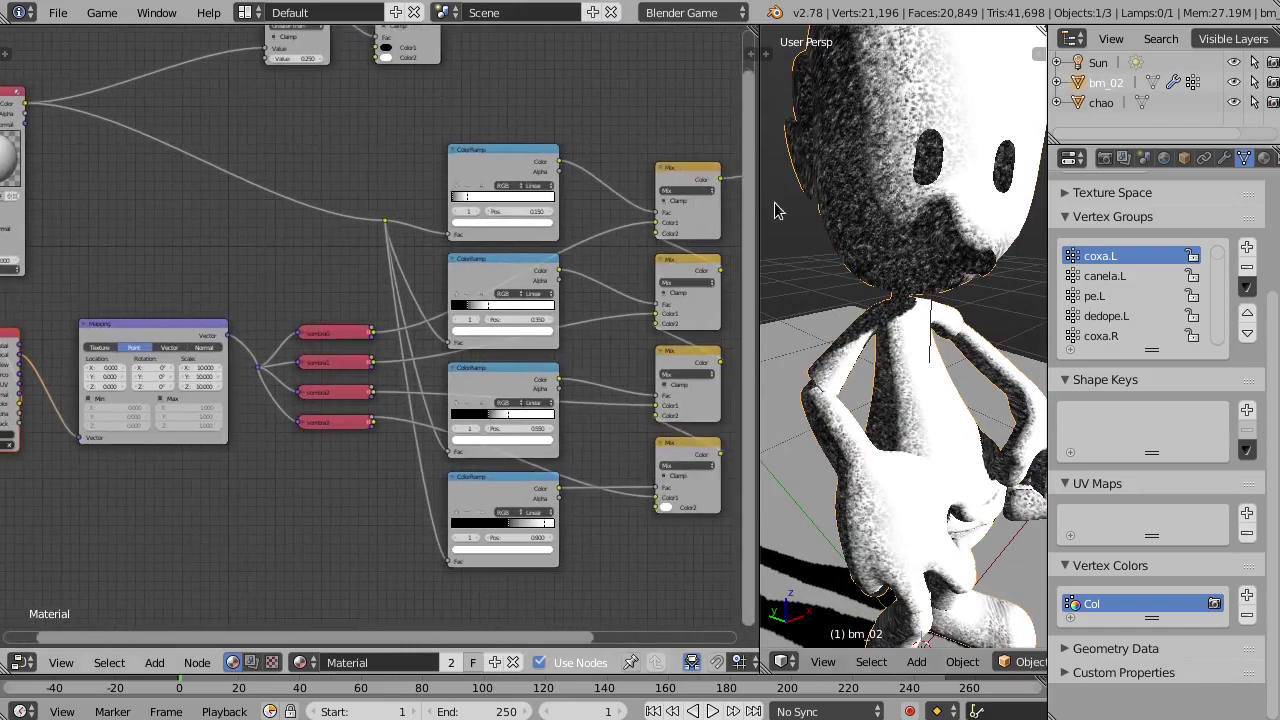
ctrl+scroll(252, 291, down, 2)
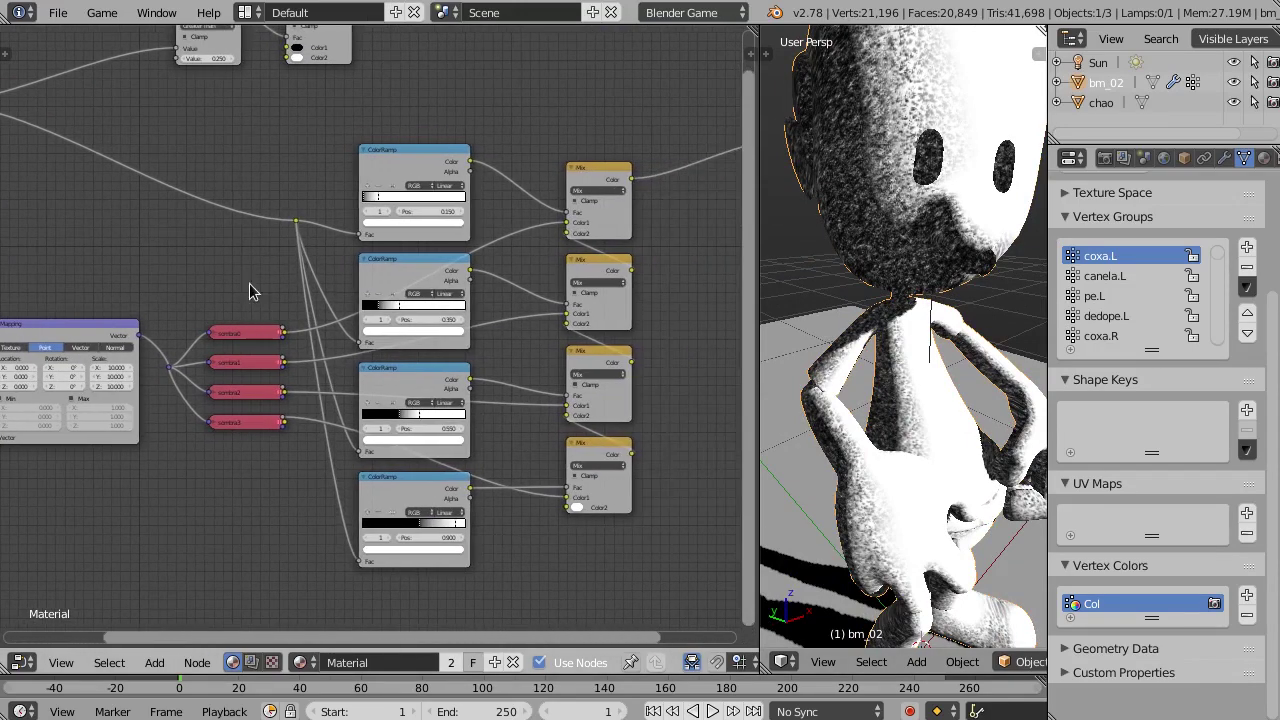
scroll(280, 333, up, 1)
scroll(270, 335, up, 1)
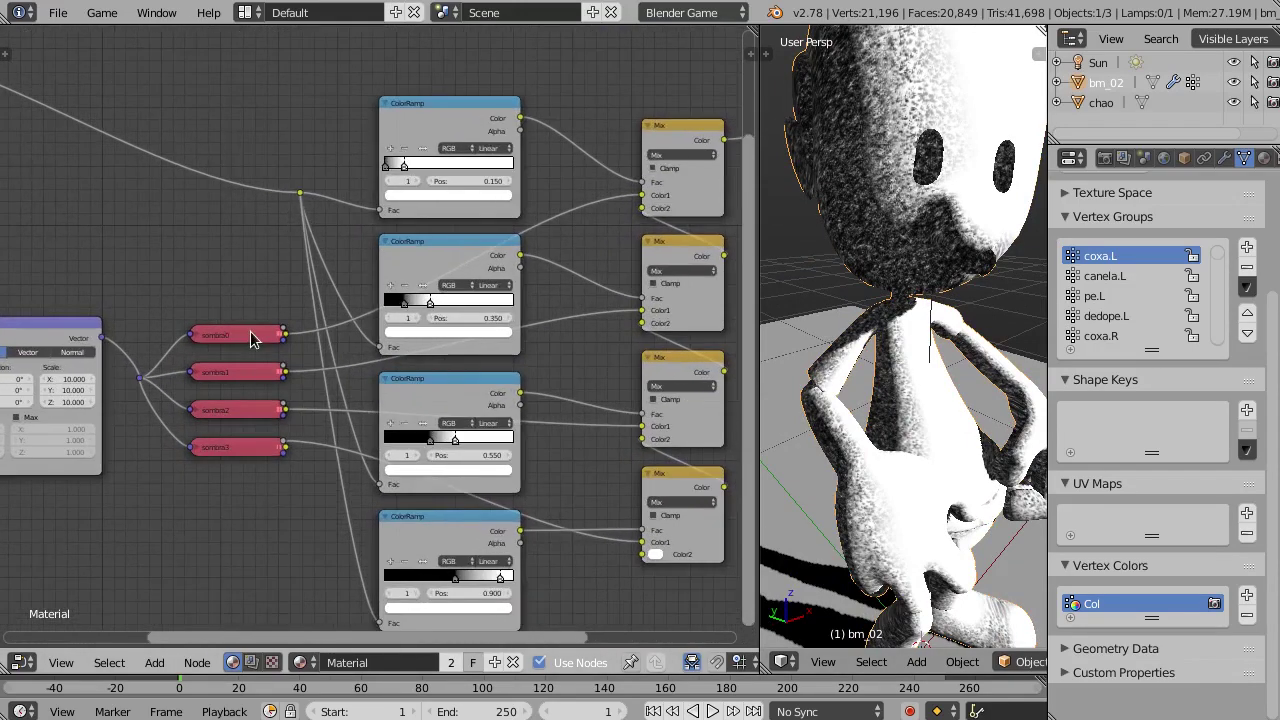
right_click(196, 340)
scroll(282, 287, down, 3)
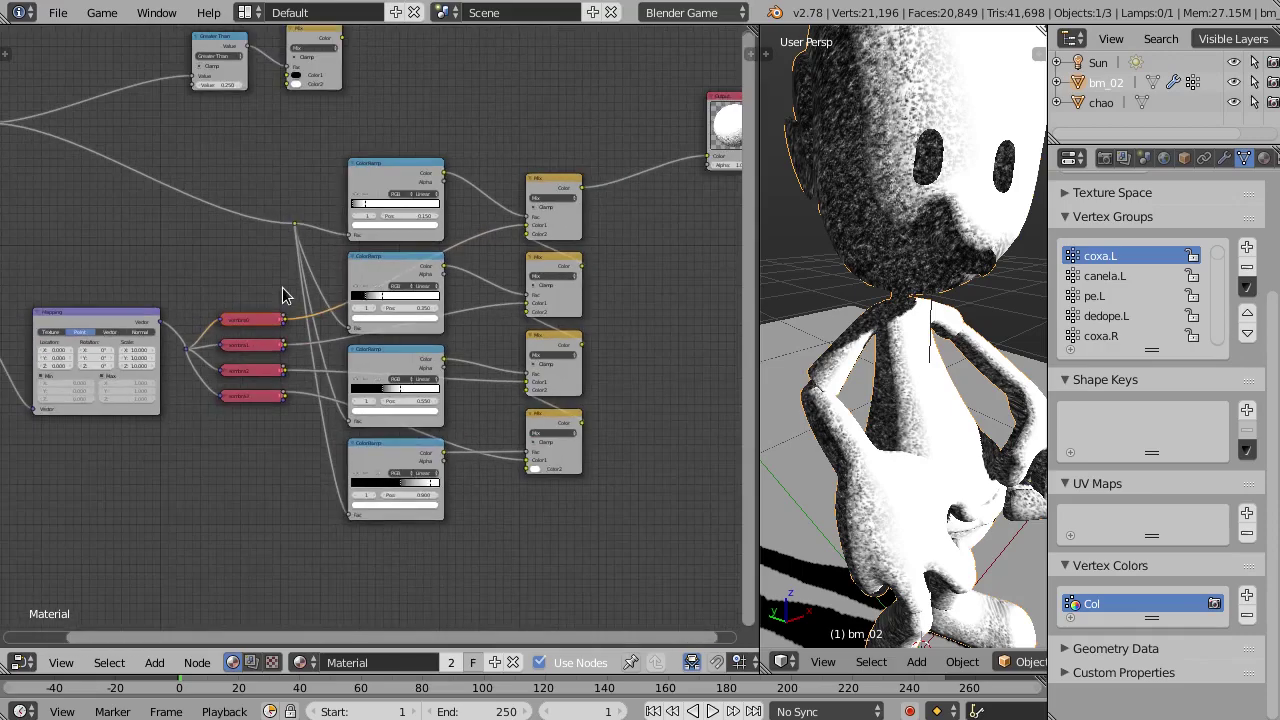
mouse_move(283, 291)
middle_down()
mouse_move(257, 220)
mouse_move(300, 291)
middle_up()
ctrl+scroll(300, 291, up, 1)
Widen the 3D viewport beside the nodes and orbit and zoom to inspect the character's shading
mouse_move(942, 335)
middle_down()
mouse_move(855, 368)
mouse_move(765, 306)
middle_up()
drag(758, 368, 638, 368)
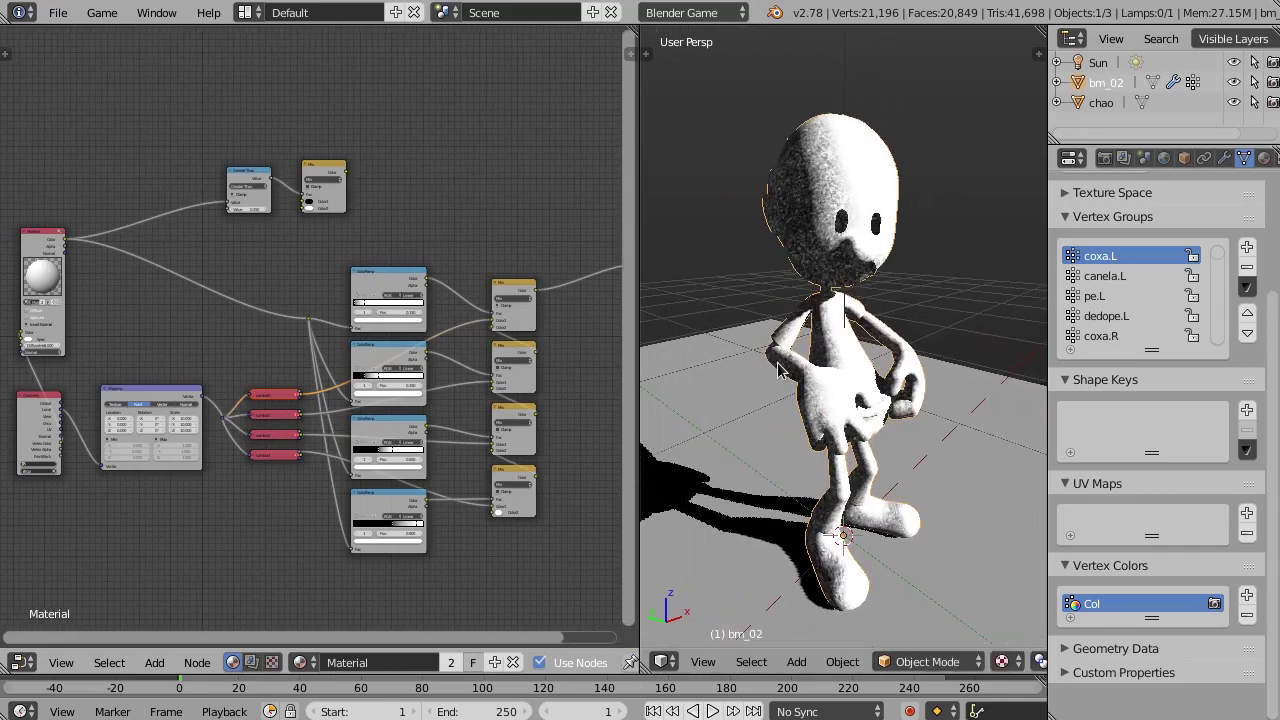
mouse_move(700, 365)
middle_down()
mouse_move(768, 360)
mouse_move(726, 391)
middle_up()
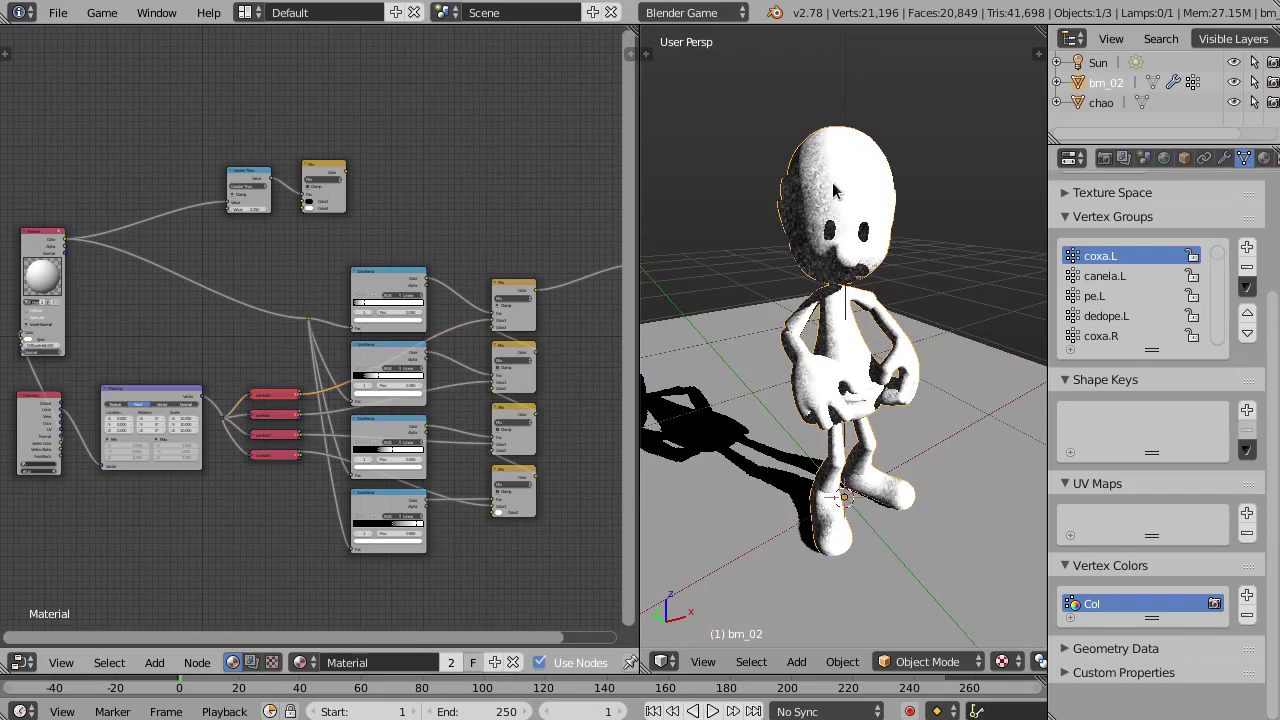
scroll(831, 283, up, 1)
scroll(863, 362, up, 1)
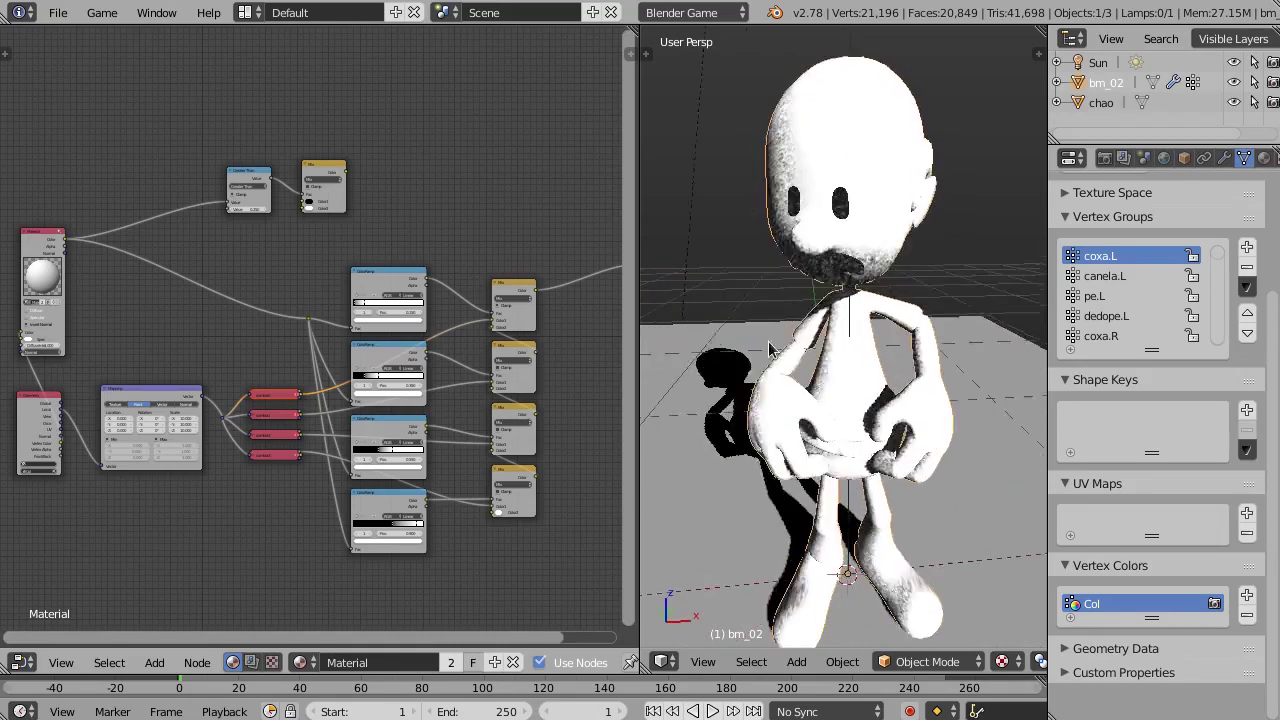
scroll(856, 356, up, 2)
middle_drag(853, 350, 885, 350)
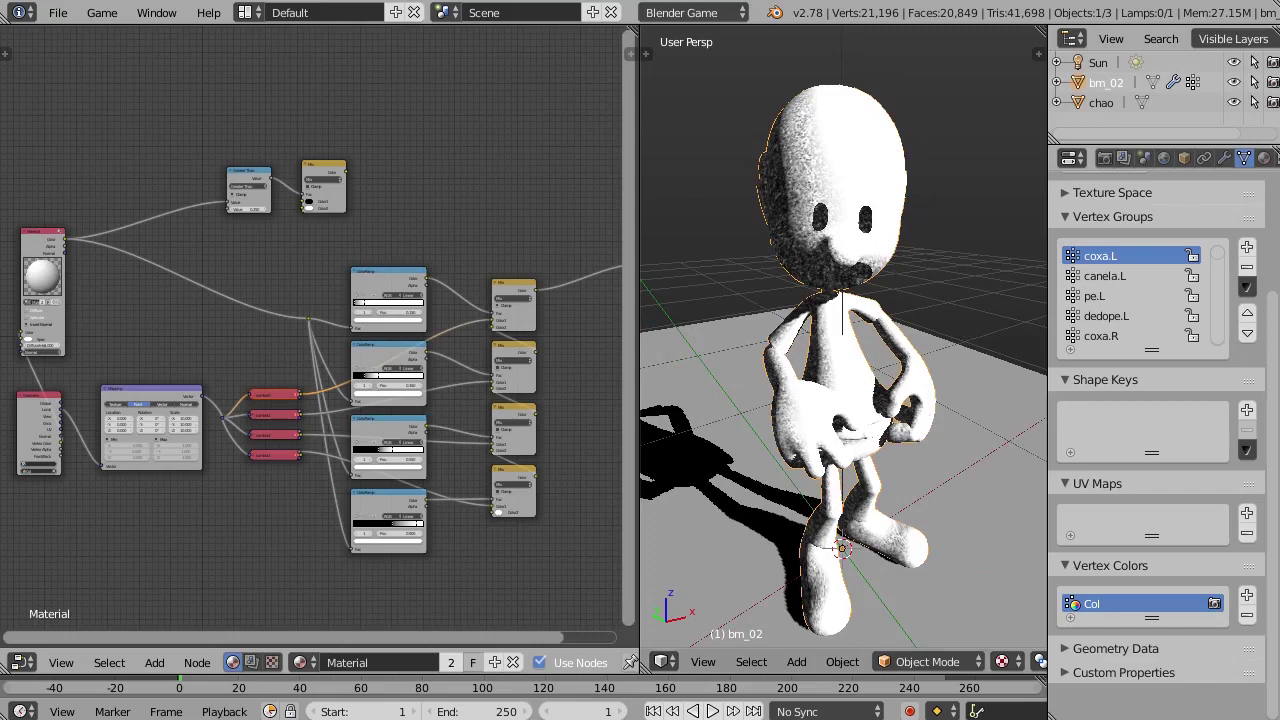
Add a Solidify modifier to bm_02 and enable Flip Normals for a dark outline shell
click(1224, 158)
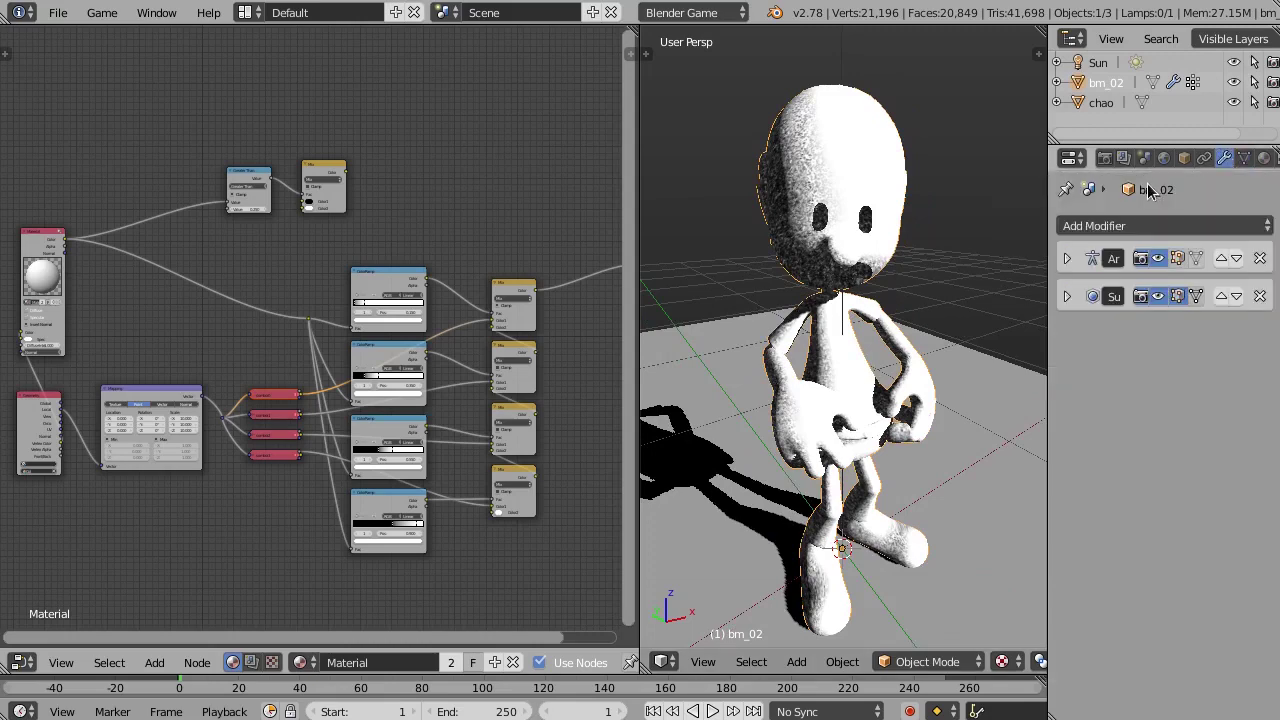
click(1138, 228)
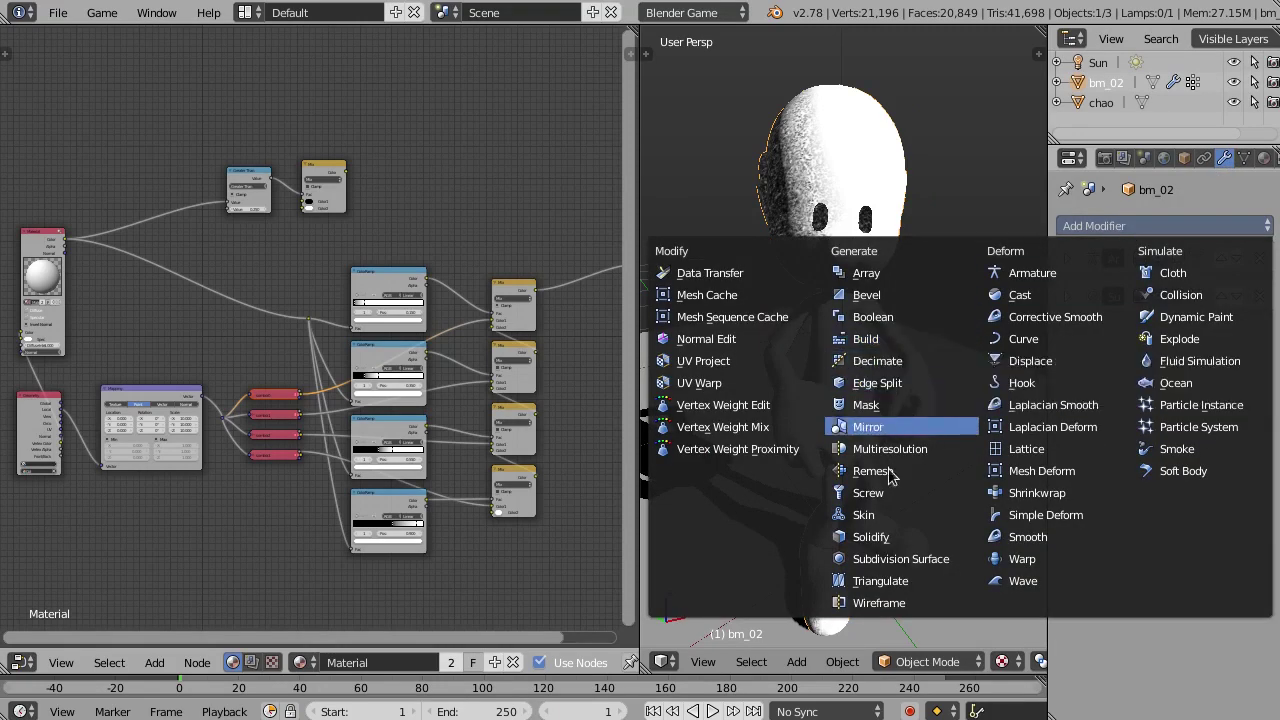
click(893, 538)
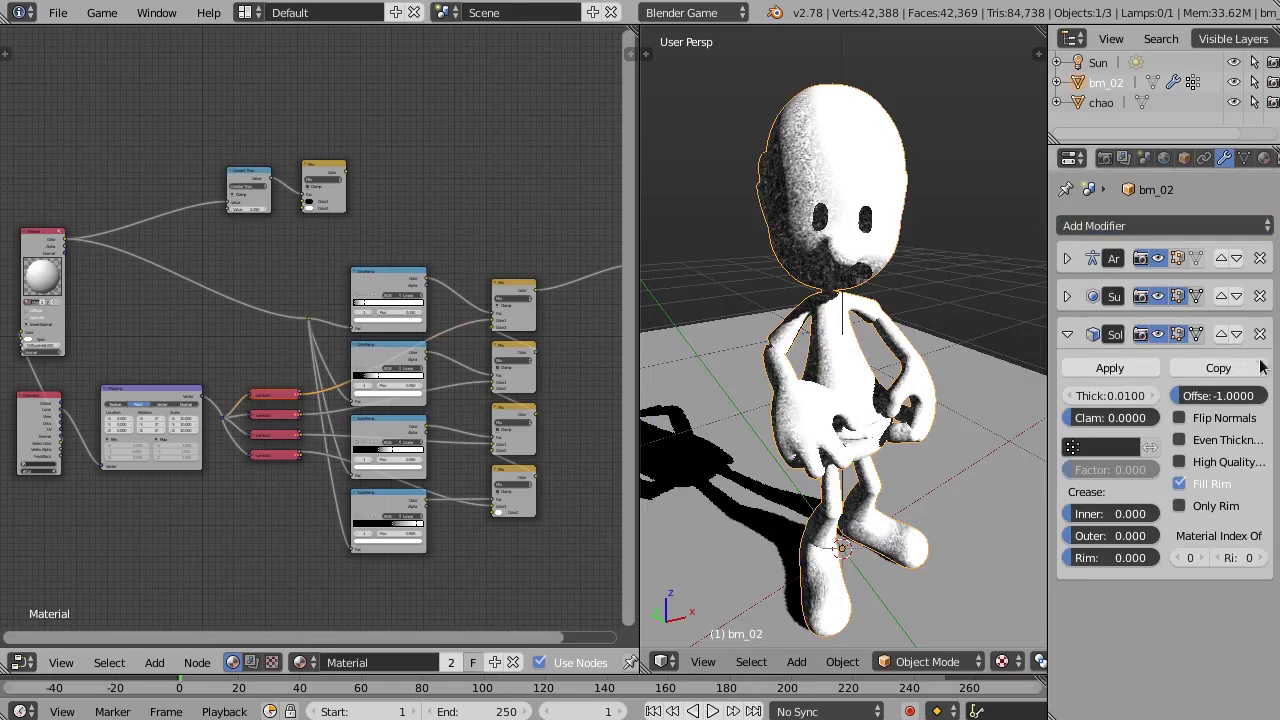
click(1180, 418)
scroll(845, 153, up, 1)
scroll(845, 153, up, 1)
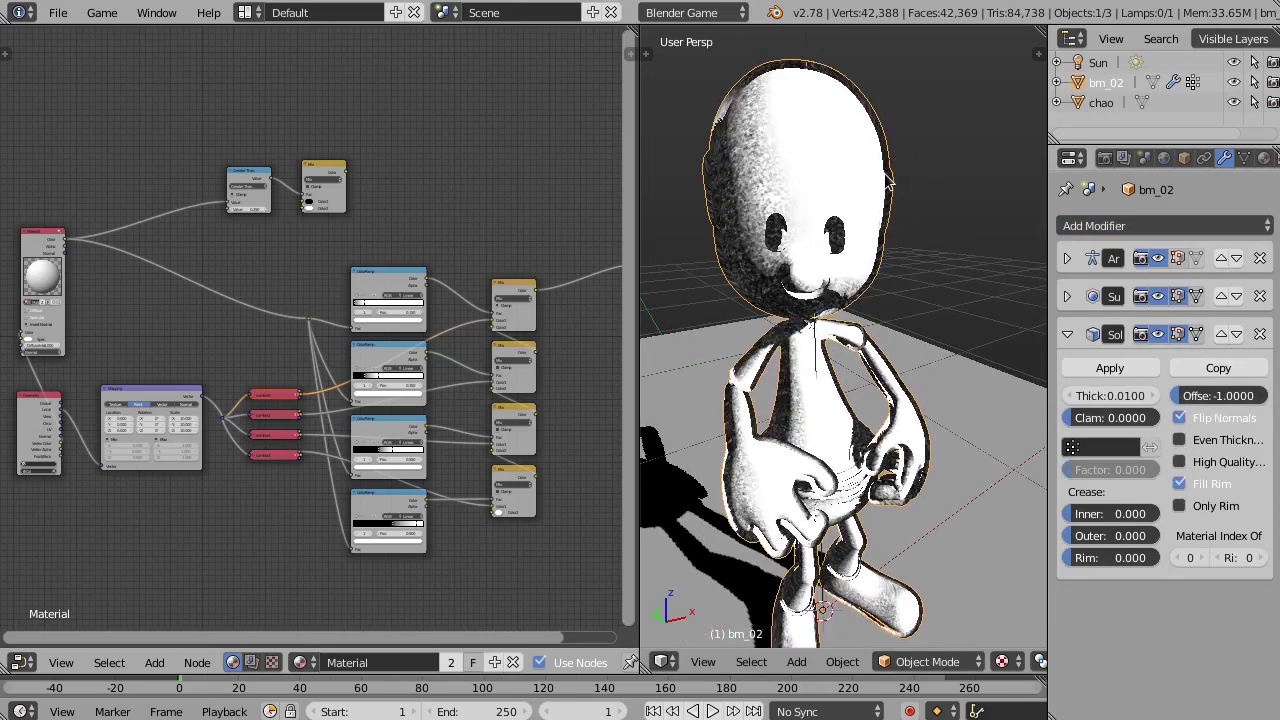
scroll(887, 183, up, 2)
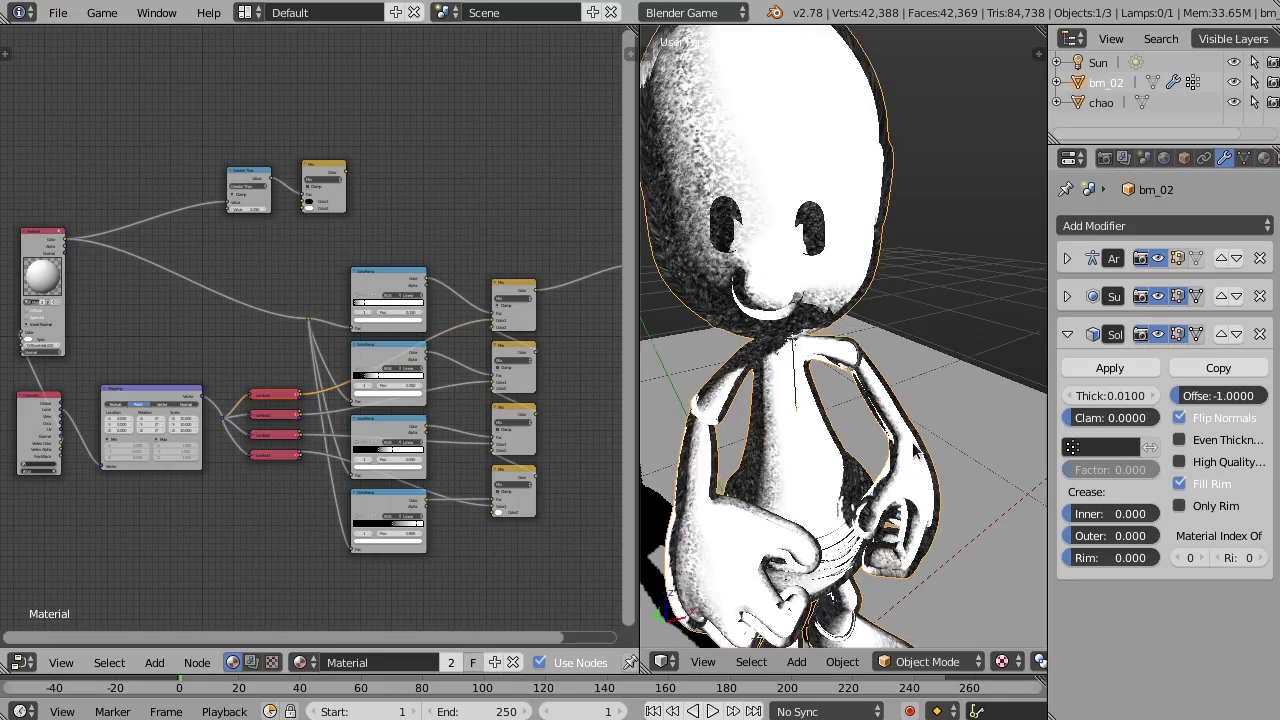
scroll(887, 330, down, 2)
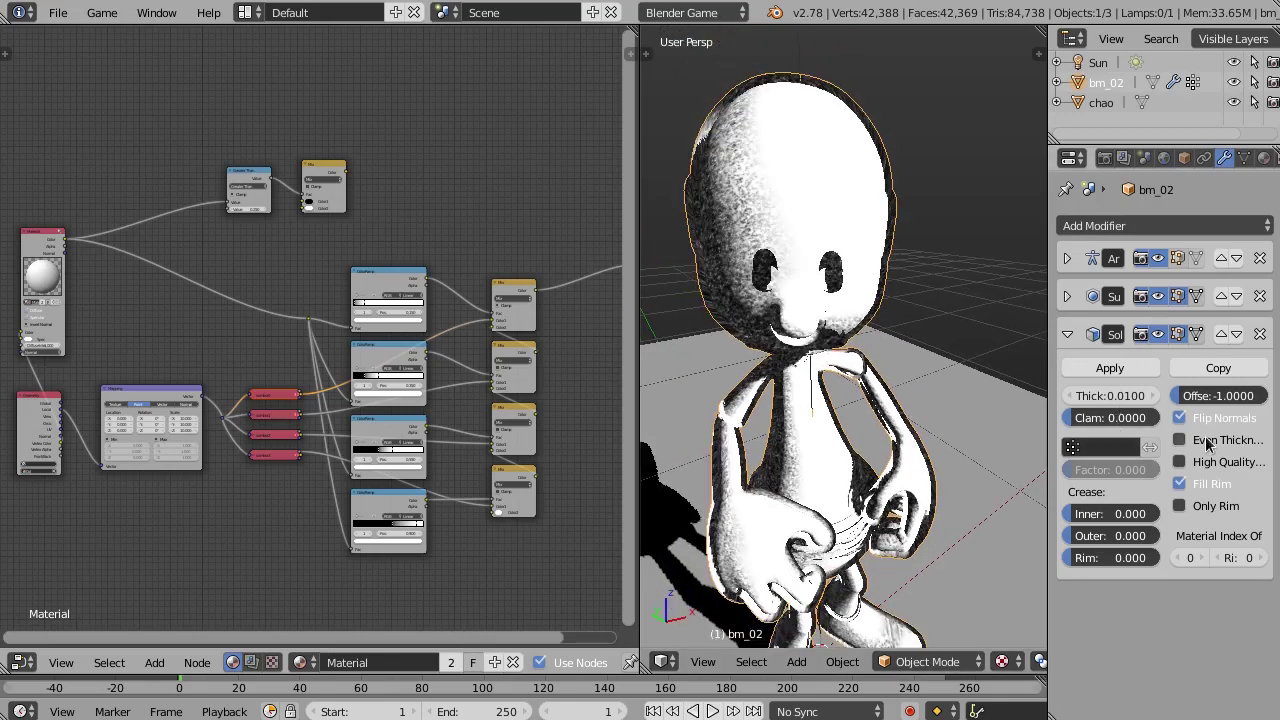
Set the Solidify Offset to 1 and Thickness to 0.003, enable Even Thickness, and leave High Quality off
drag(1199, 400, 1250, 398)
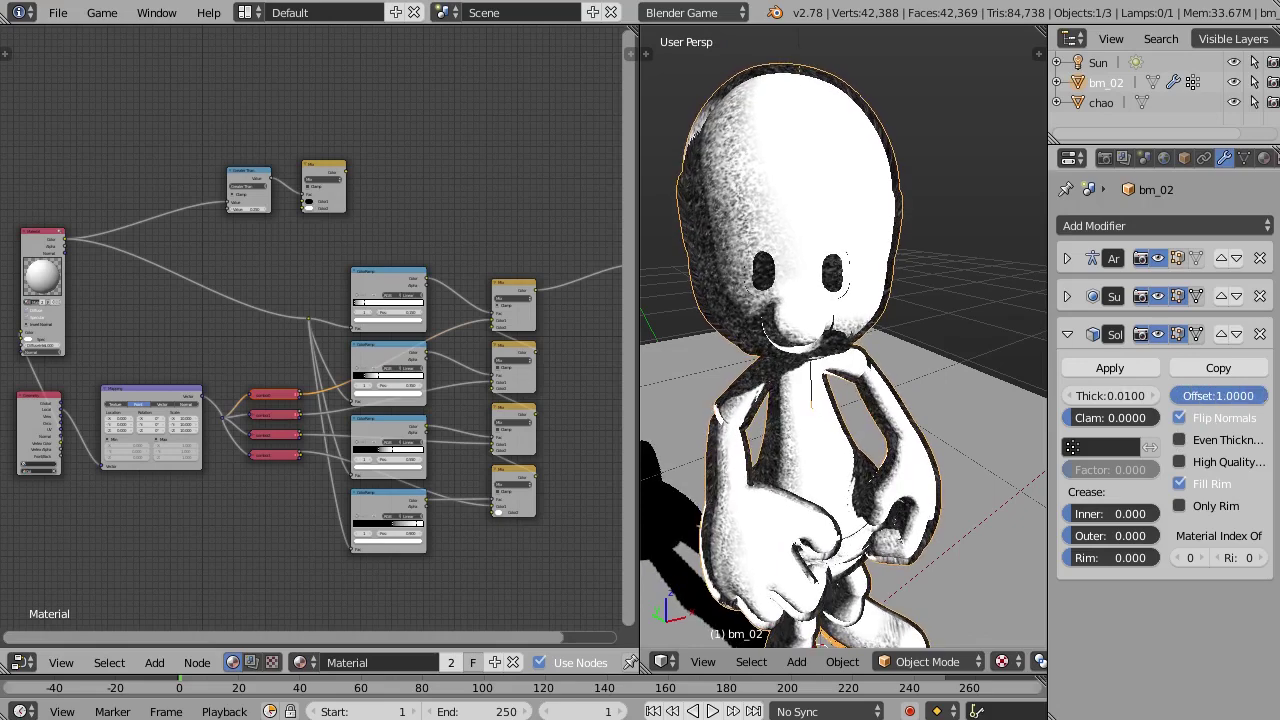
mouse_move(1110, 396)
mouse_down()
mouse_move(1130, 396)
mouse_move(1090, 396)
mouse_move(1120, 400)
mouse_up()
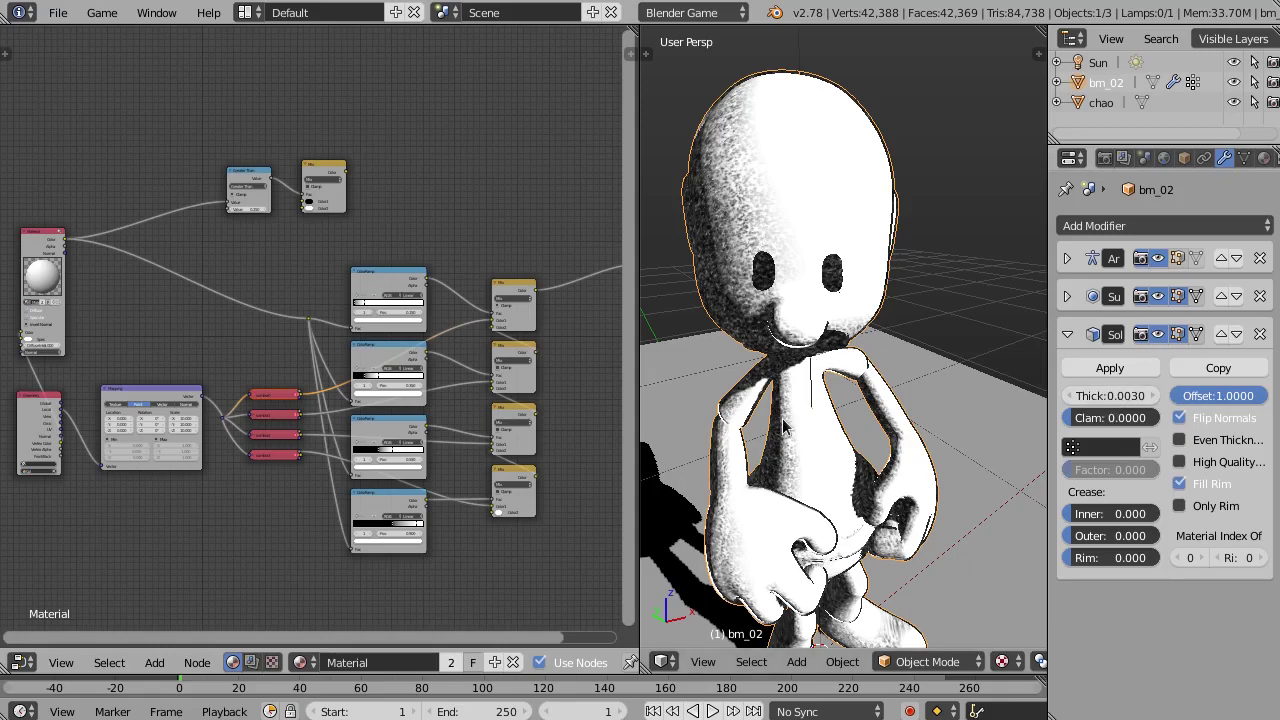
mouse_move(788, 427)
middle_down()
mouse_move(785, 452)
mouse_move(894, 351)
mouse_move(827, 391)
middle_up()
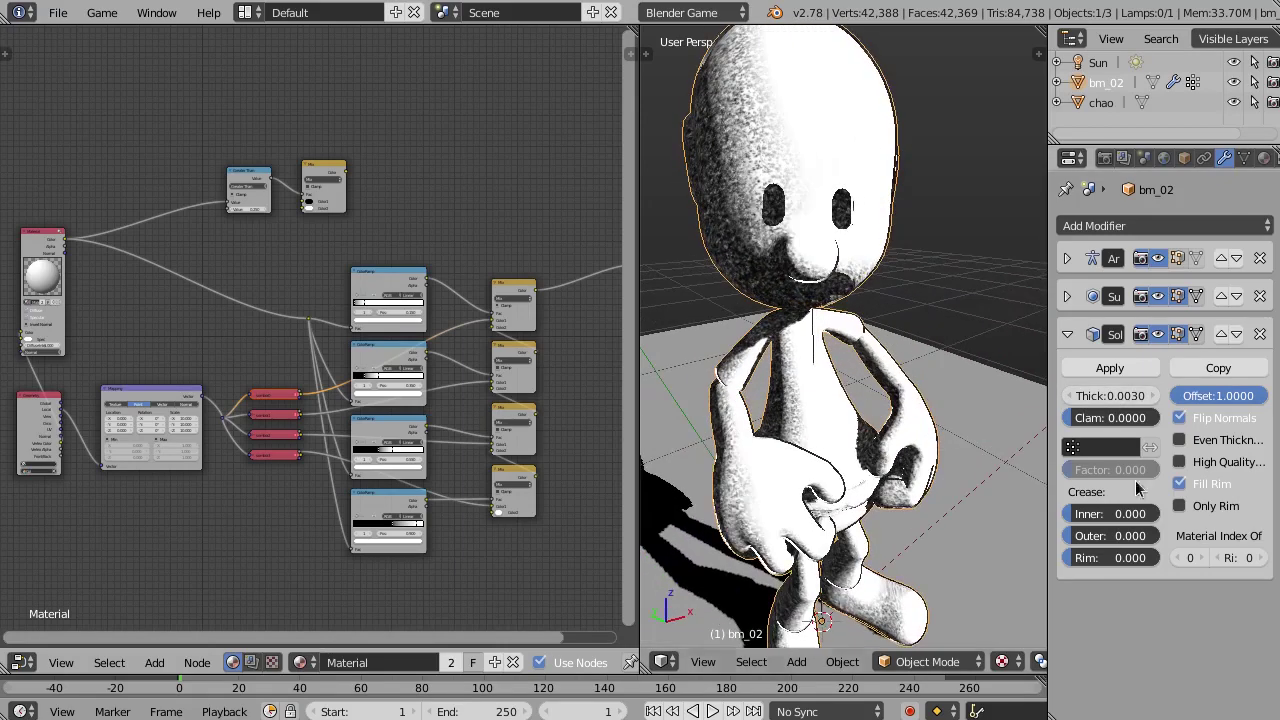
click(1180, 440)
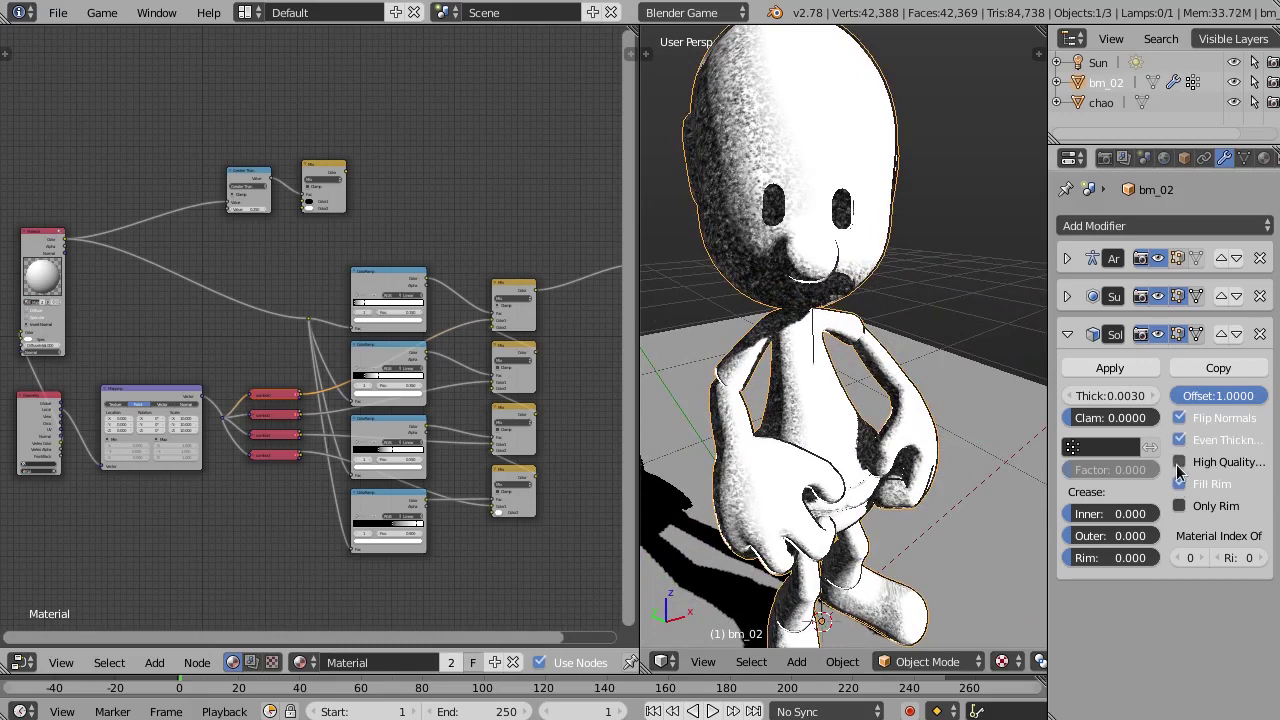
click(1180, 462)
click(1181, 462)
click(1181, 462)
click(1181, 462)
Inspect the thinner outline around the character, then select the floor object chao
mouse_move(846, 394)
middle_down()
mouse_move(800, 373)
mouse_move(731, 389)
mouse_move(770, 380)
mouse_move(779, 353)
middle_up()
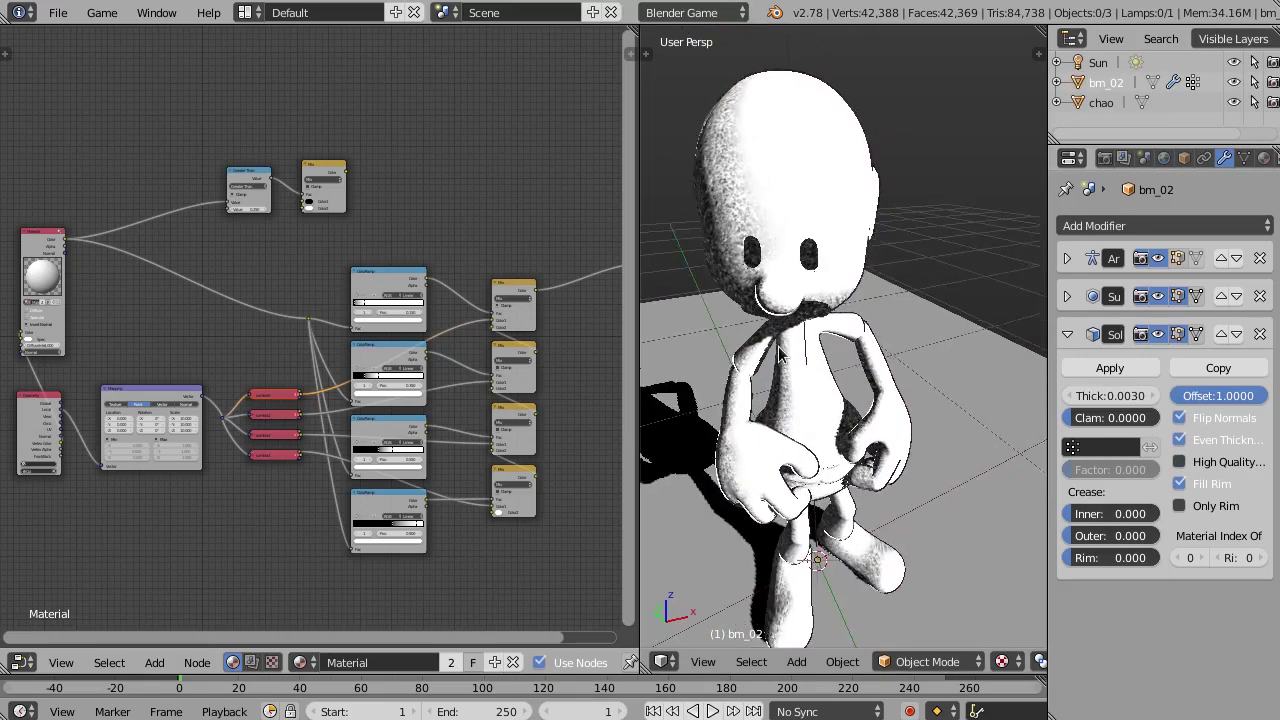
scroll(886, 366, up, 2)
scroll(886, 366, up, 2)
scroll(880, 350, up, 1)
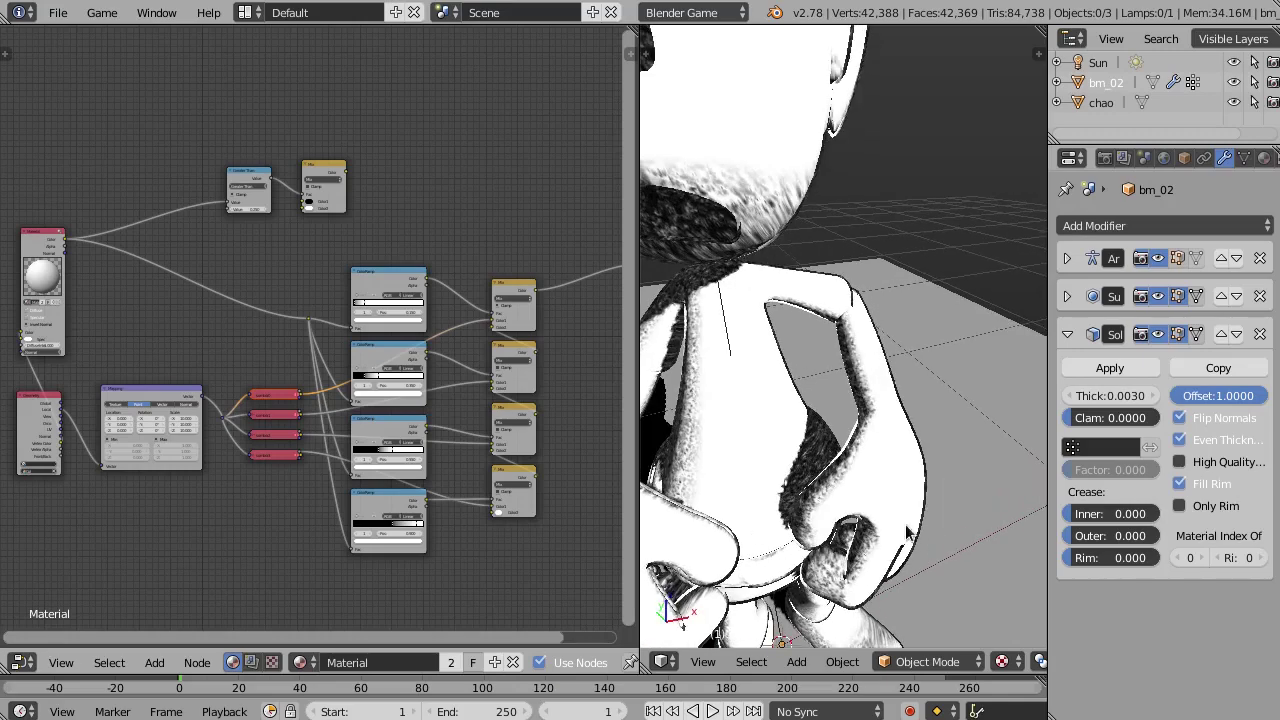
scroll(908, 535, down, 2)
scroll(908, 535, down, 2)
scroll(880, 460, down, 1)
scroll(848, 392, down, 2)
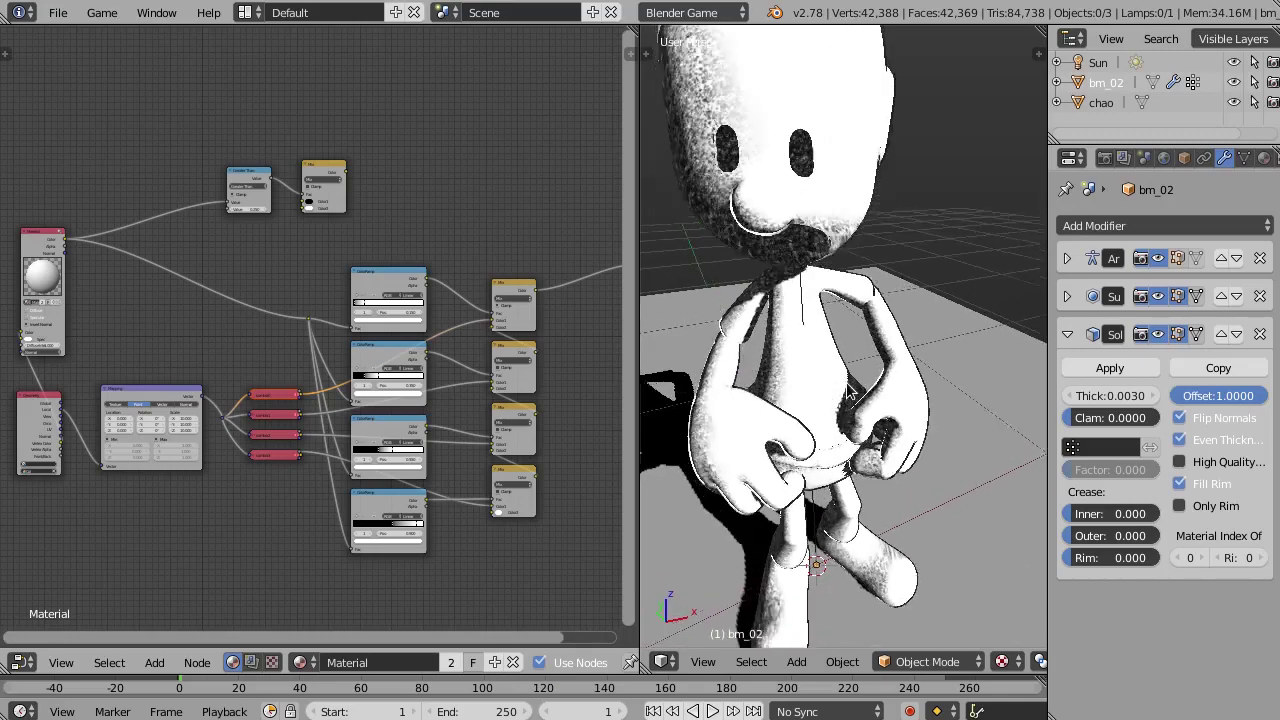
scroll(847, 391, down, 2)
scroll(848, 395, down, 2)
scroll(852, 405, down, 1)
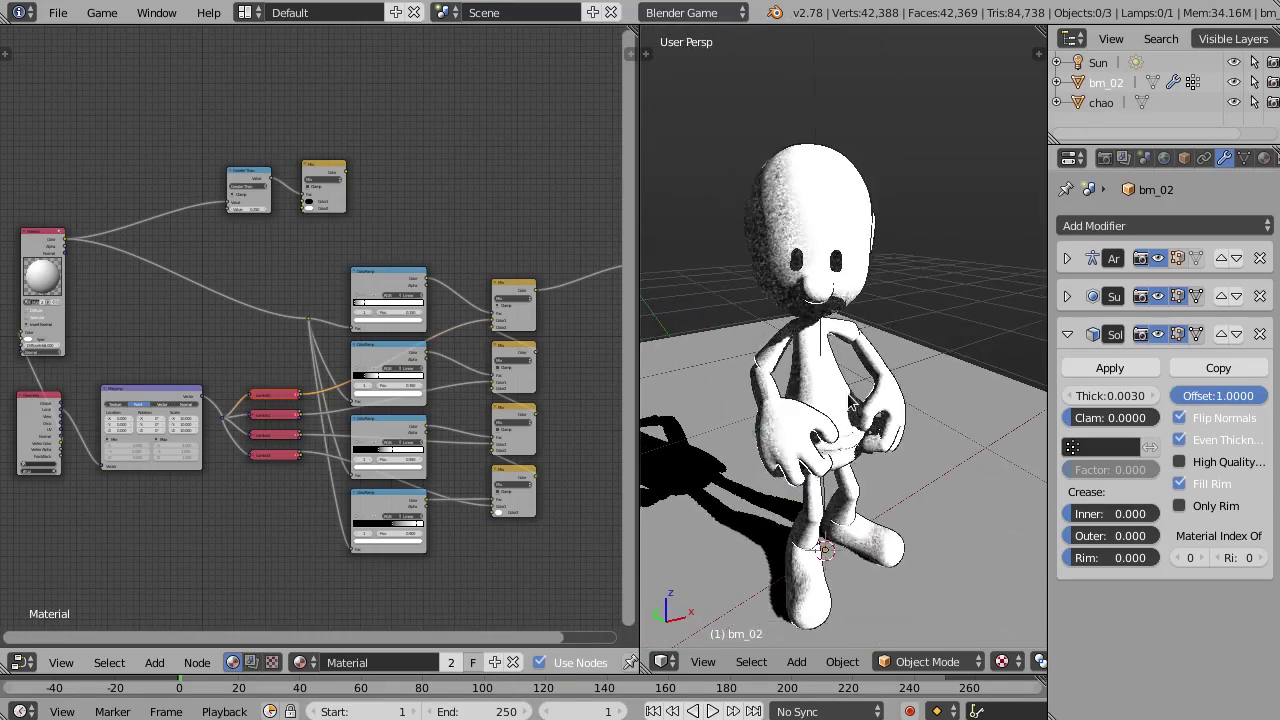
mouse_move(852, 405)
middle_down()
mouse_move(934, 428)
mouse_move(912, 437)
middle_up()
right_click(960, 412)
scroll(948, 440, down, 1)
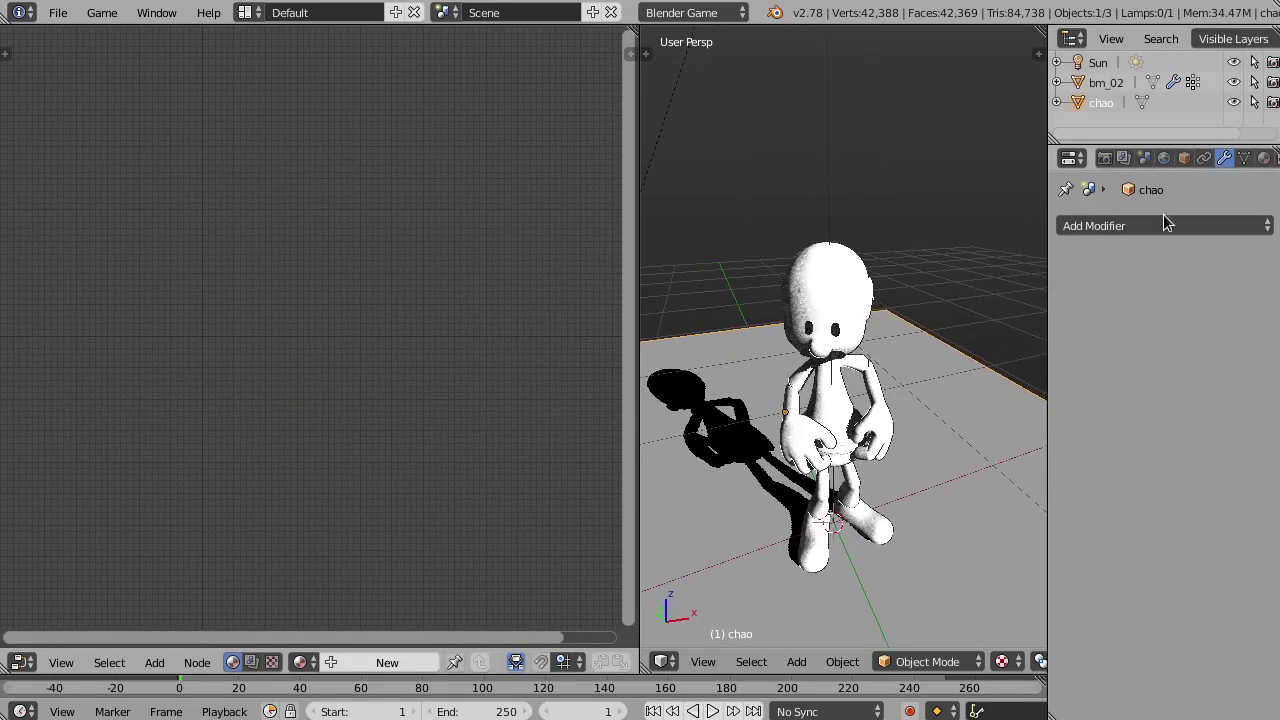
Assign the existing Material to the floor object chao
click(1263, 158)
click(1070, 290)
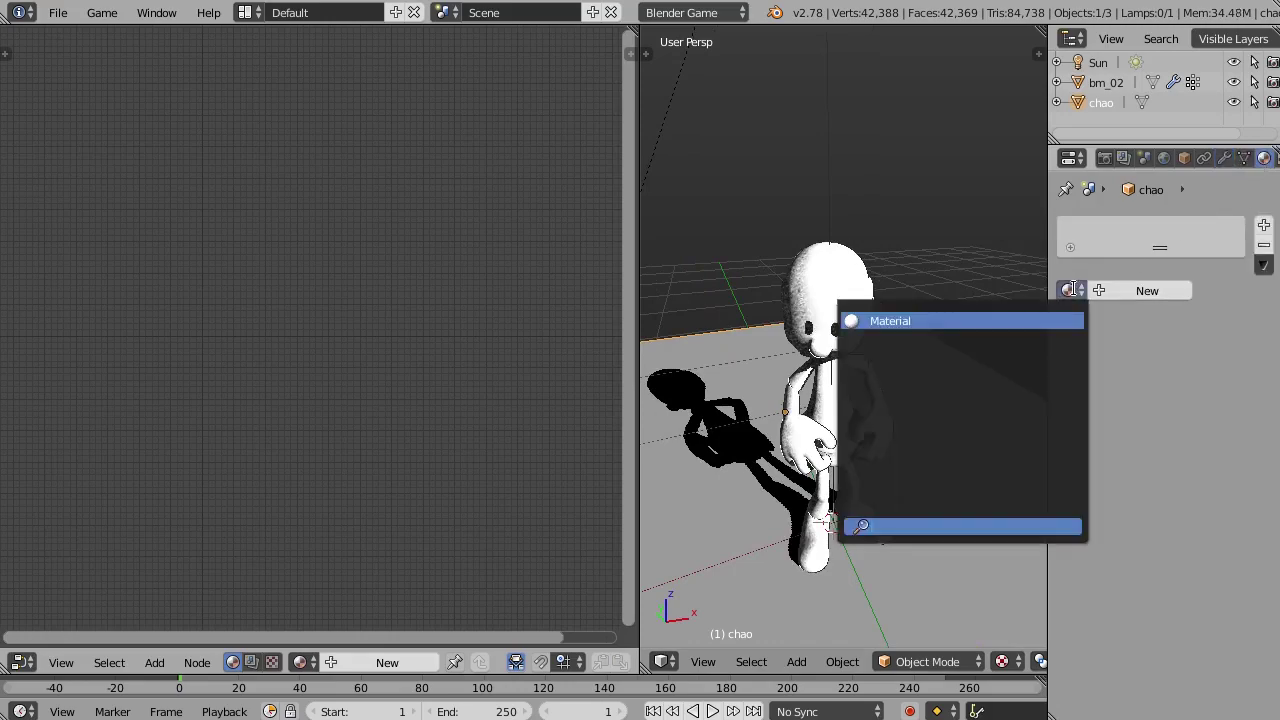
click(979, 321)
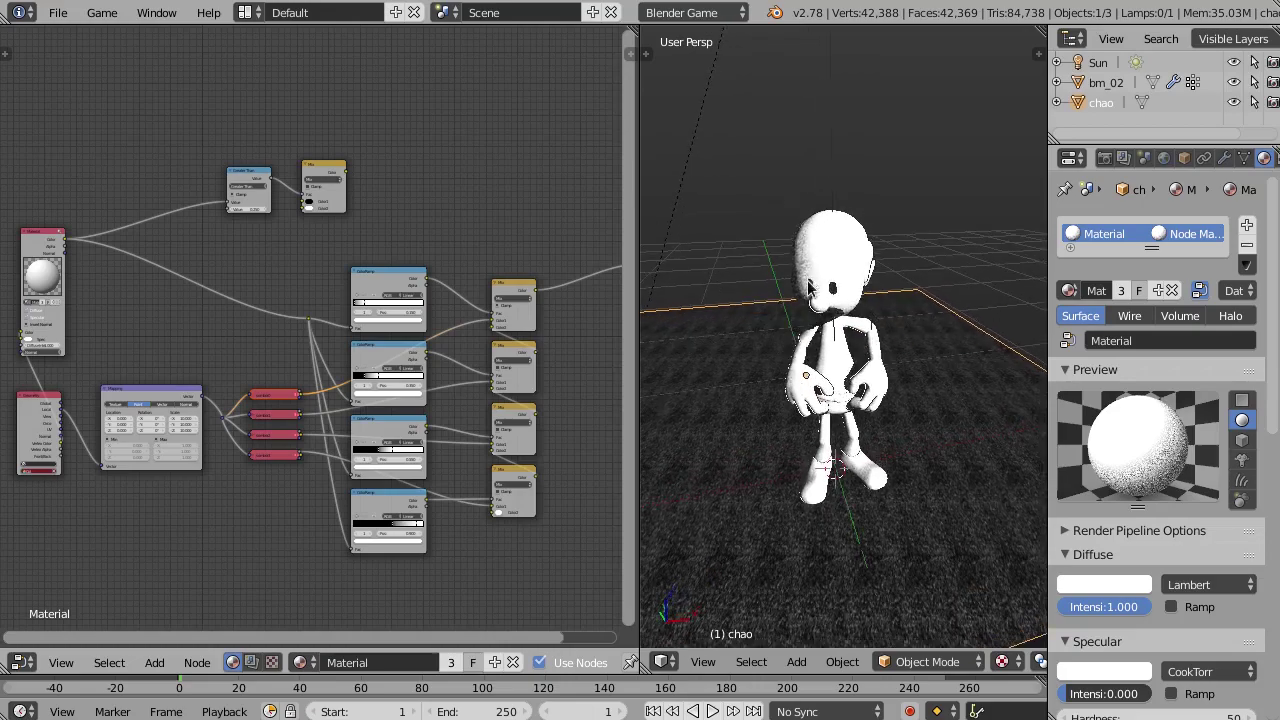
mouse_move(808, 288)
middle_down()
mouse_move(810, 372)
mouse_move(812, 280)
mouse_move(846, 314)
mouse_move(830, 265)
mouse_move(863, 294)
mouse_move(806, 318)
middle_up()
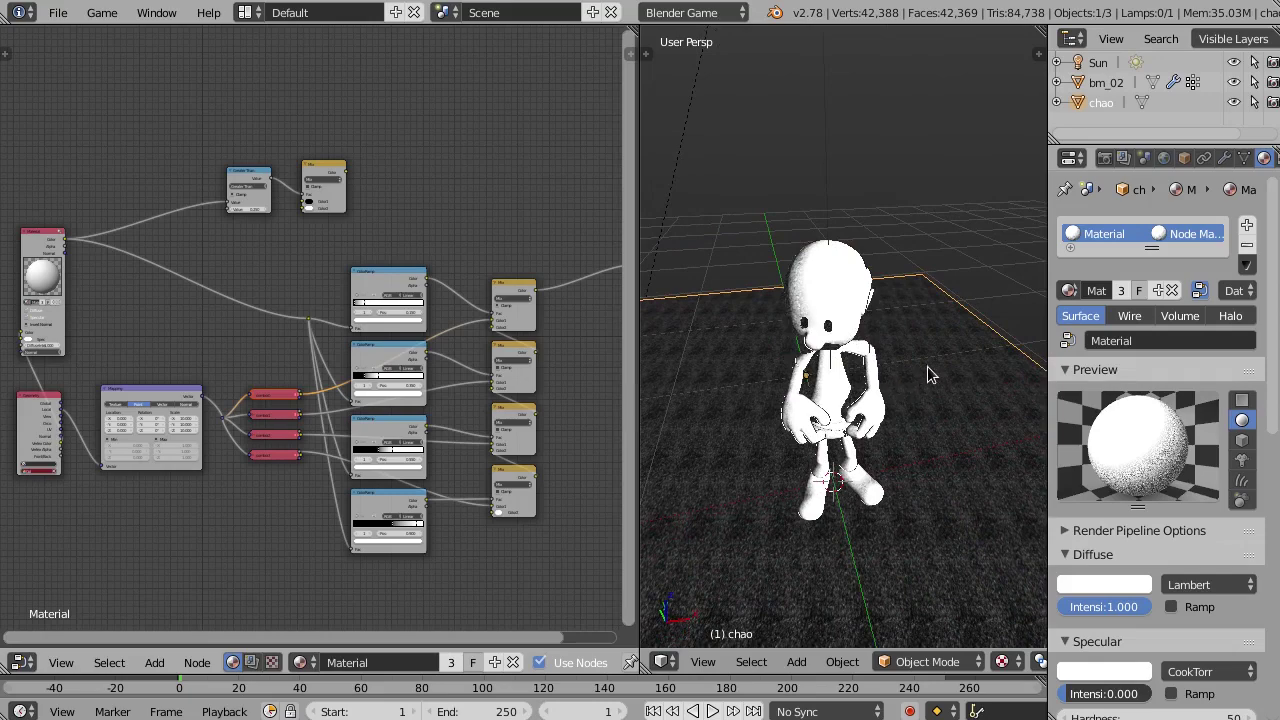
mouse_move(850, 377)
middle_down()
mouse_move(834, 371)
mouse_move(903, 309)
middle_up()
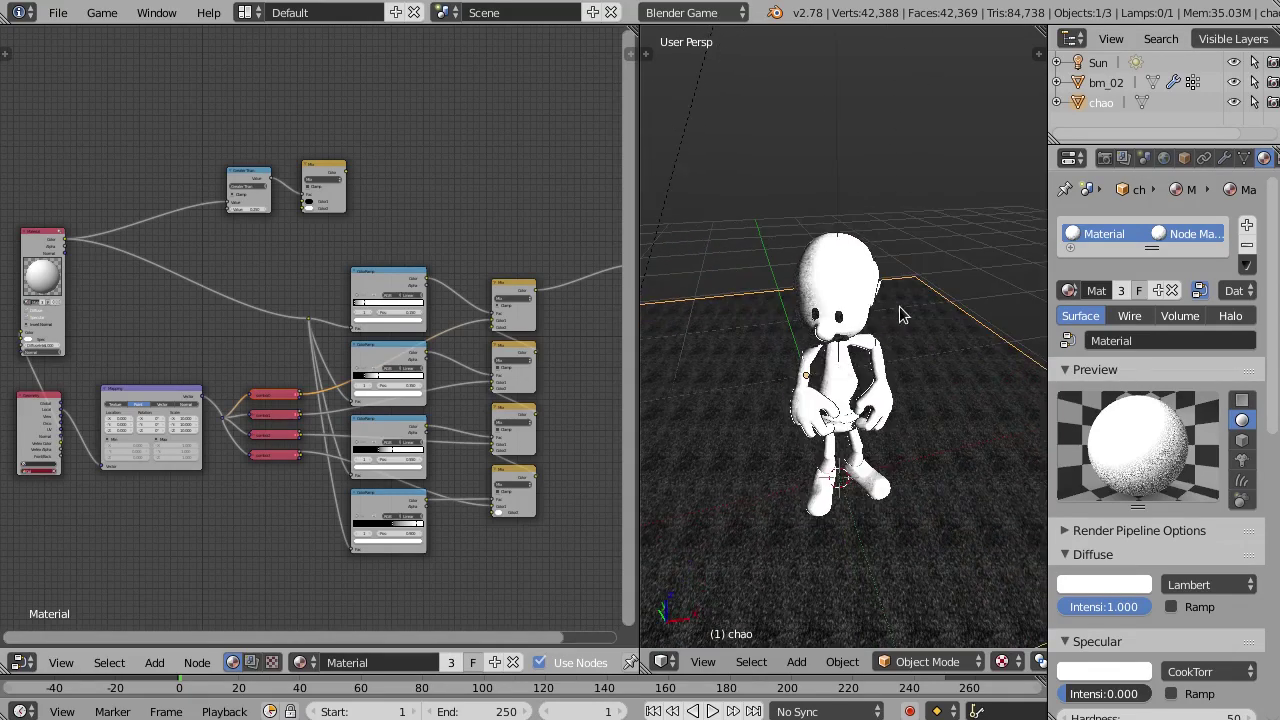
scroll(843, 350, up, 2)
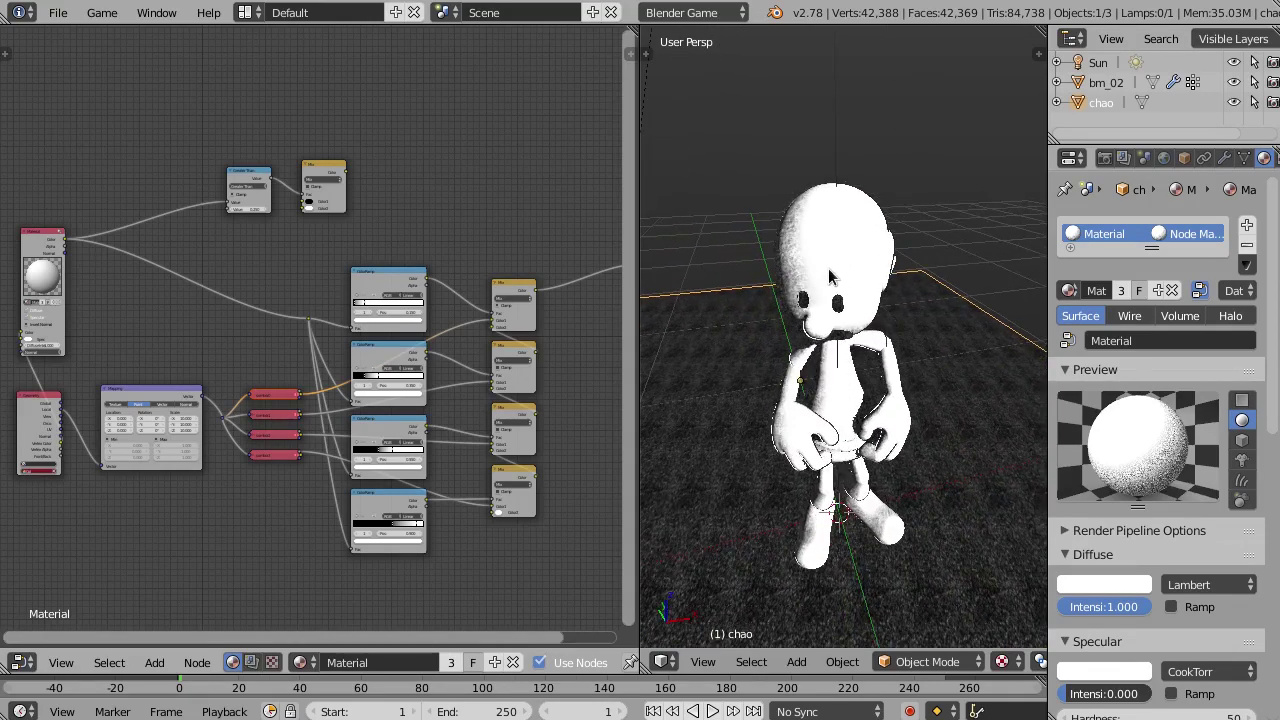
Reselect bm_02, then the floor chao, and show chao's Object Data settings
right_click(853, 403)
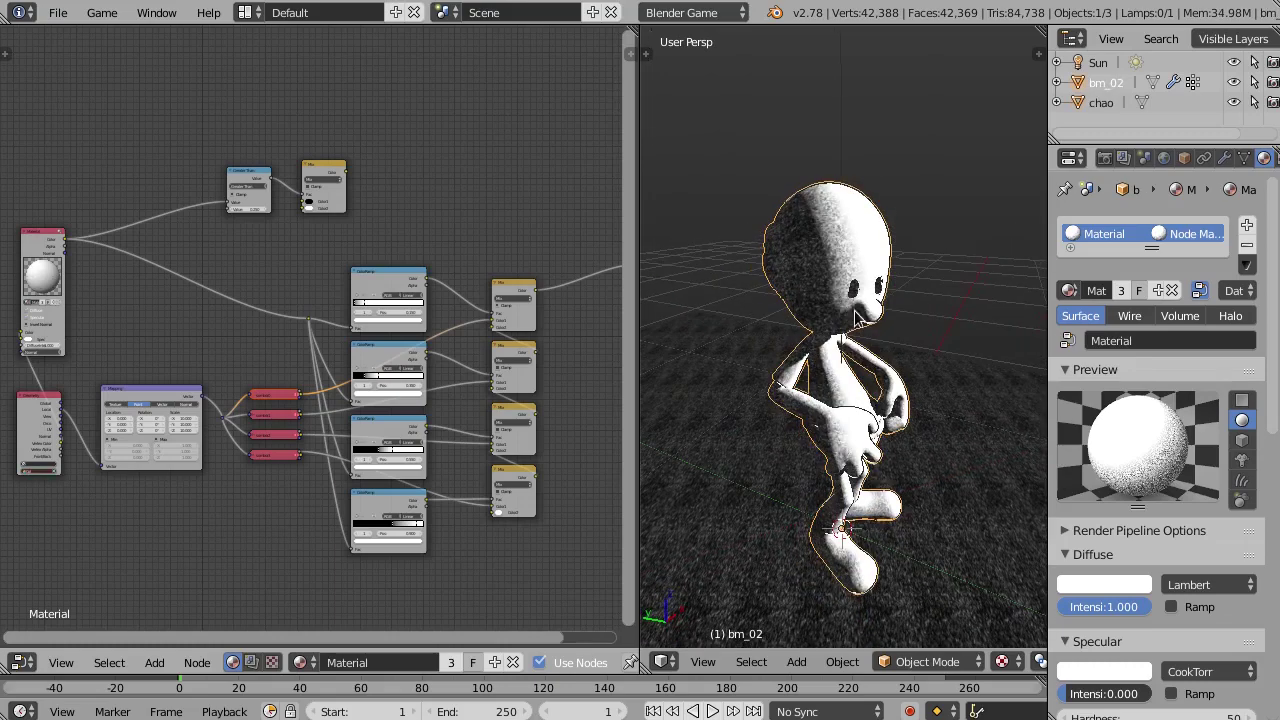
middle_drag(850, 403, 651, 420)
right_click(953, 410)
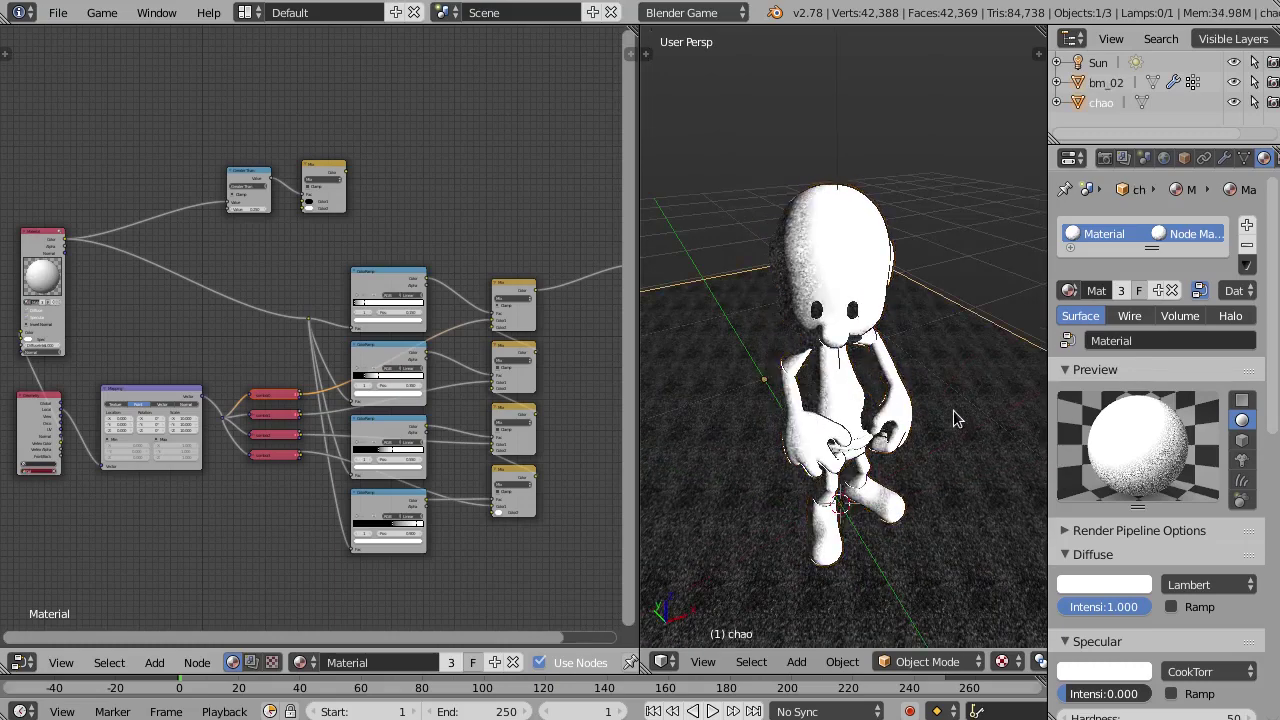
middle_drag(953, 410, 791, 397)
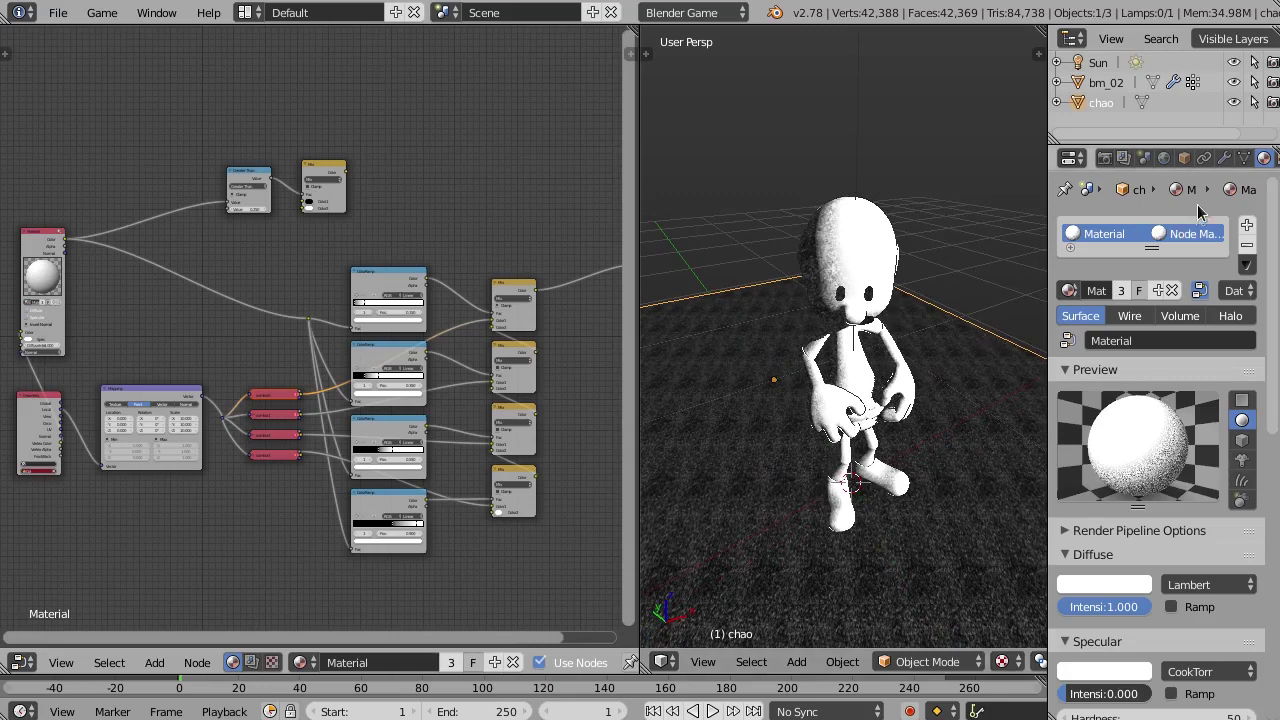
click(1246, 160)
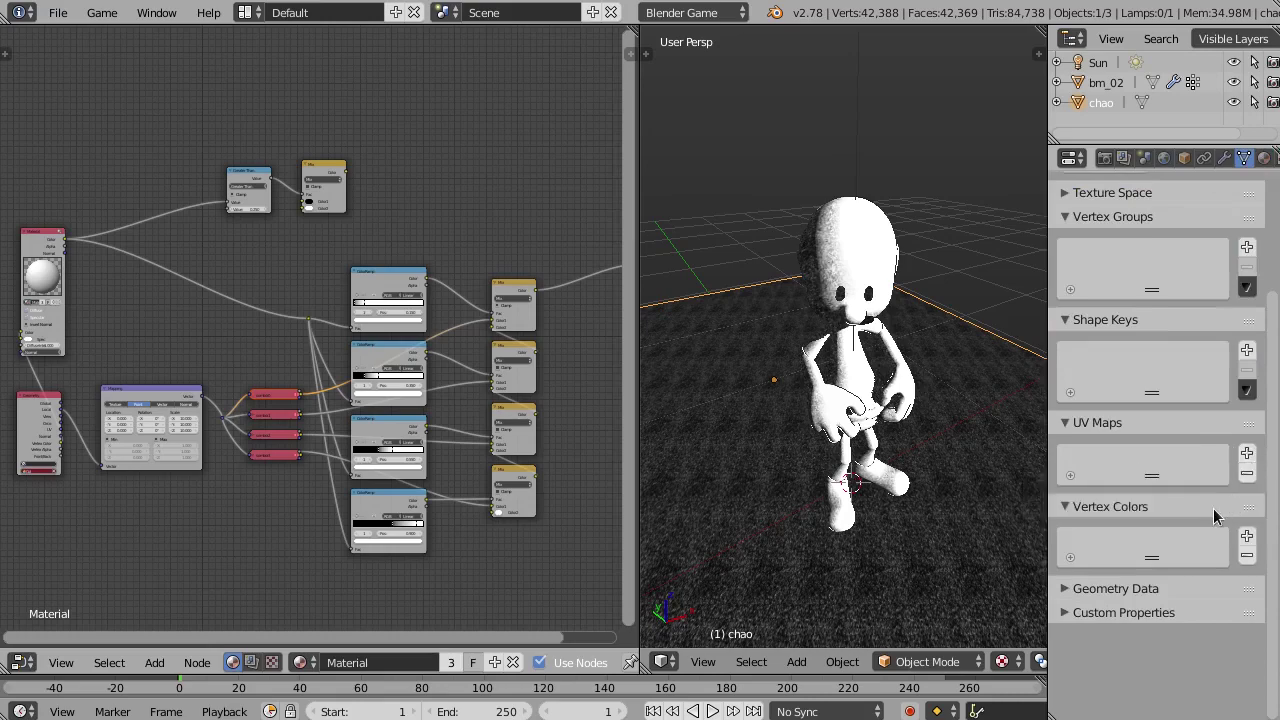
Add a Col vertex colour layer to the floor so it renders white
click(1246, 538)
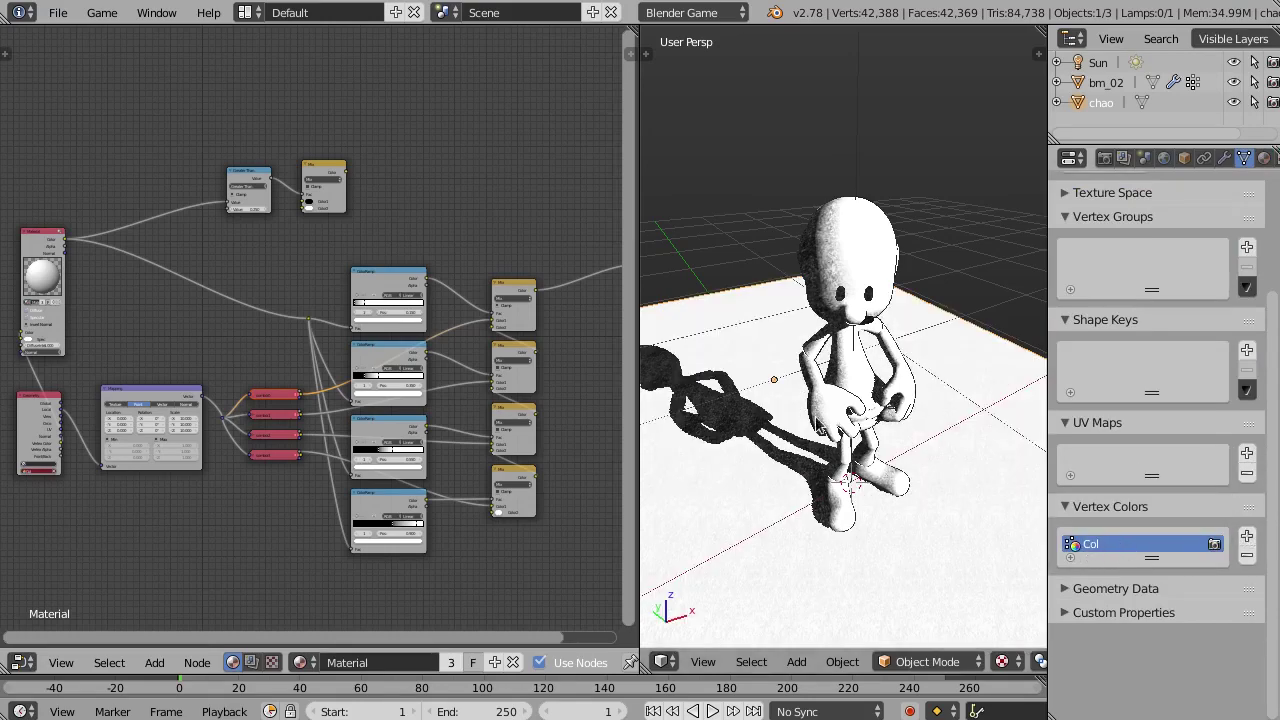
middle_drag(820, 426, 894, 529)
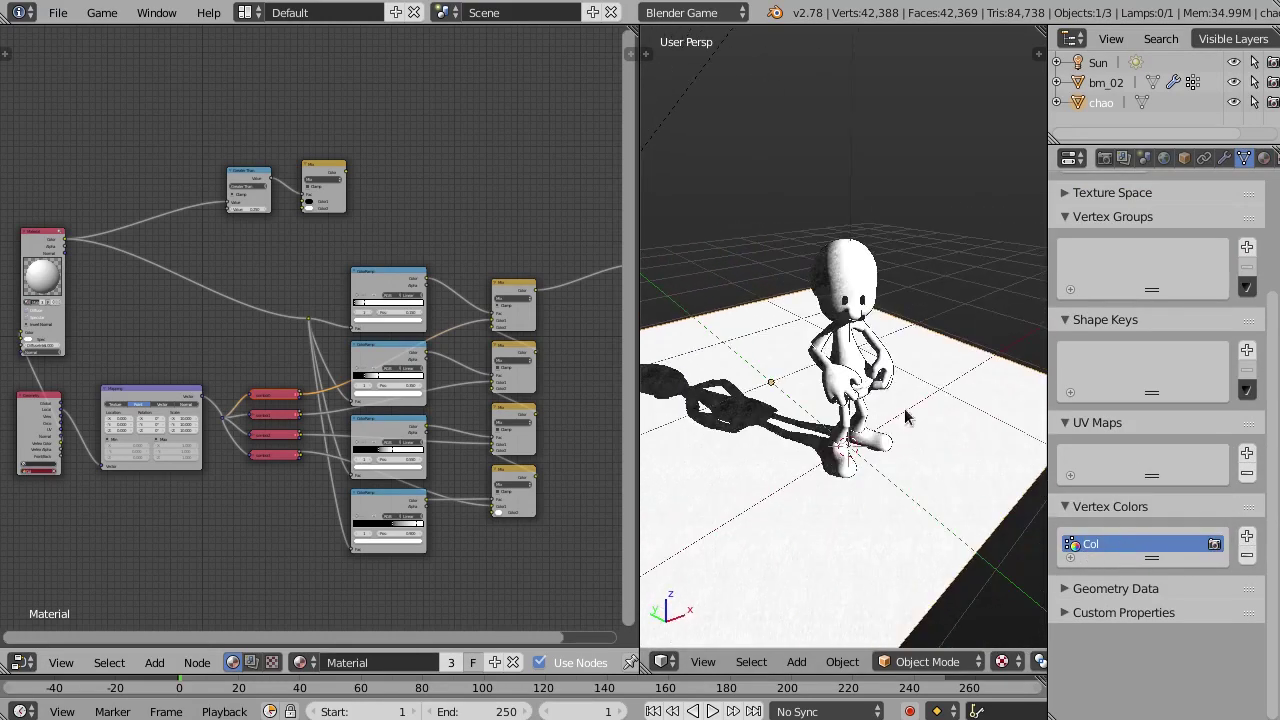
scroll(770, 510, up, 4)
mouse_move(770, 510)
middle_down()
mouse_move(765, 385)
mouse_move(837, 400)
mouse_move(752, 352)
middle_up()
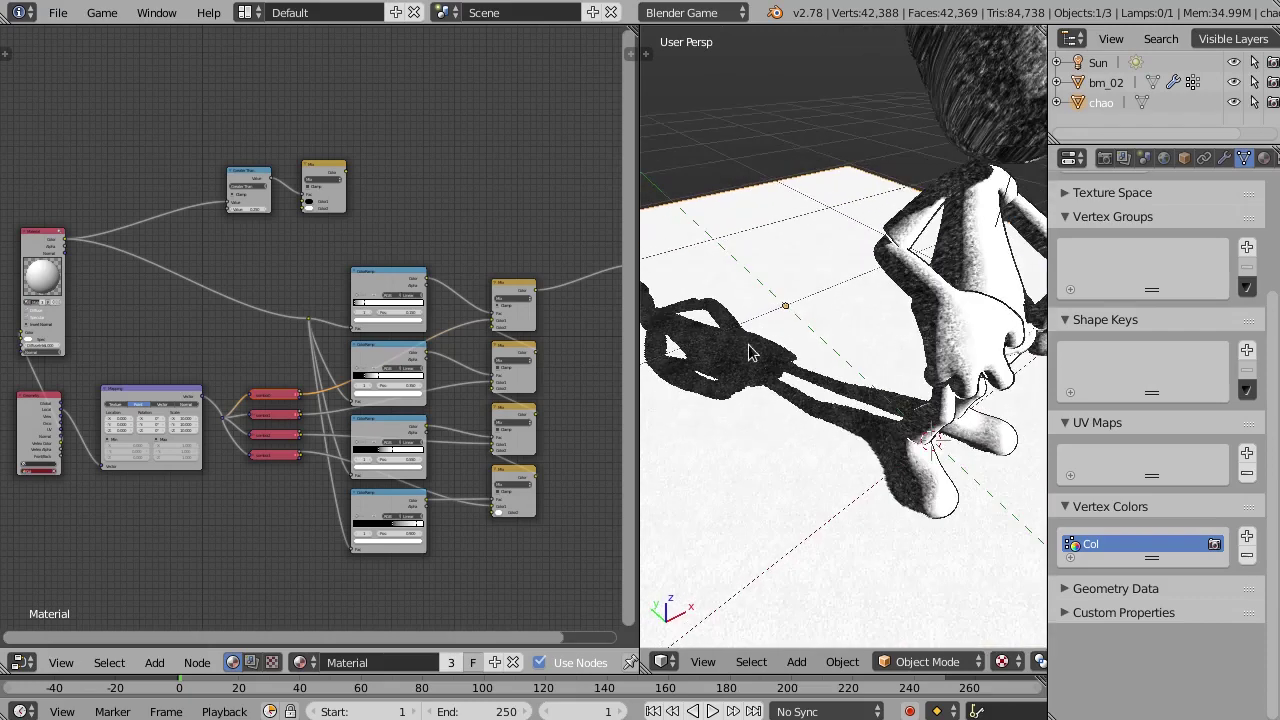
scroll(815, 505, up, 1)
scroll(815, 505, up, 1)
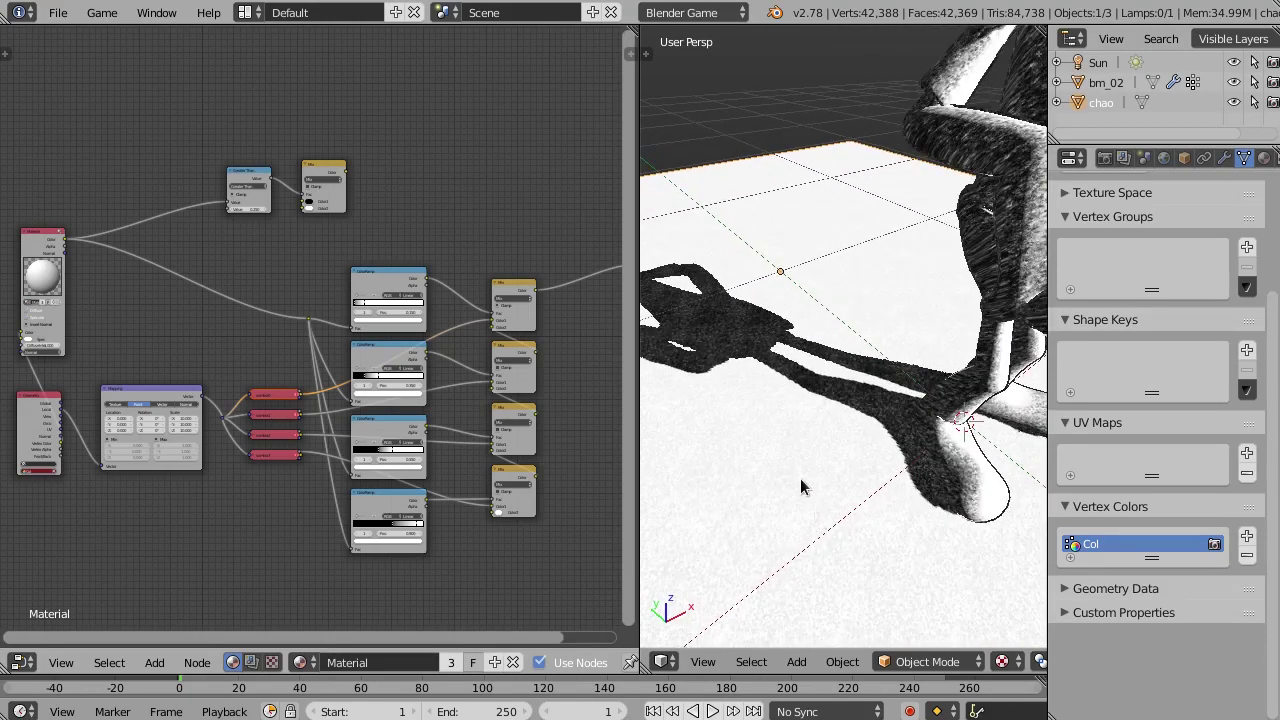
scroll(828, 483, down, 2)
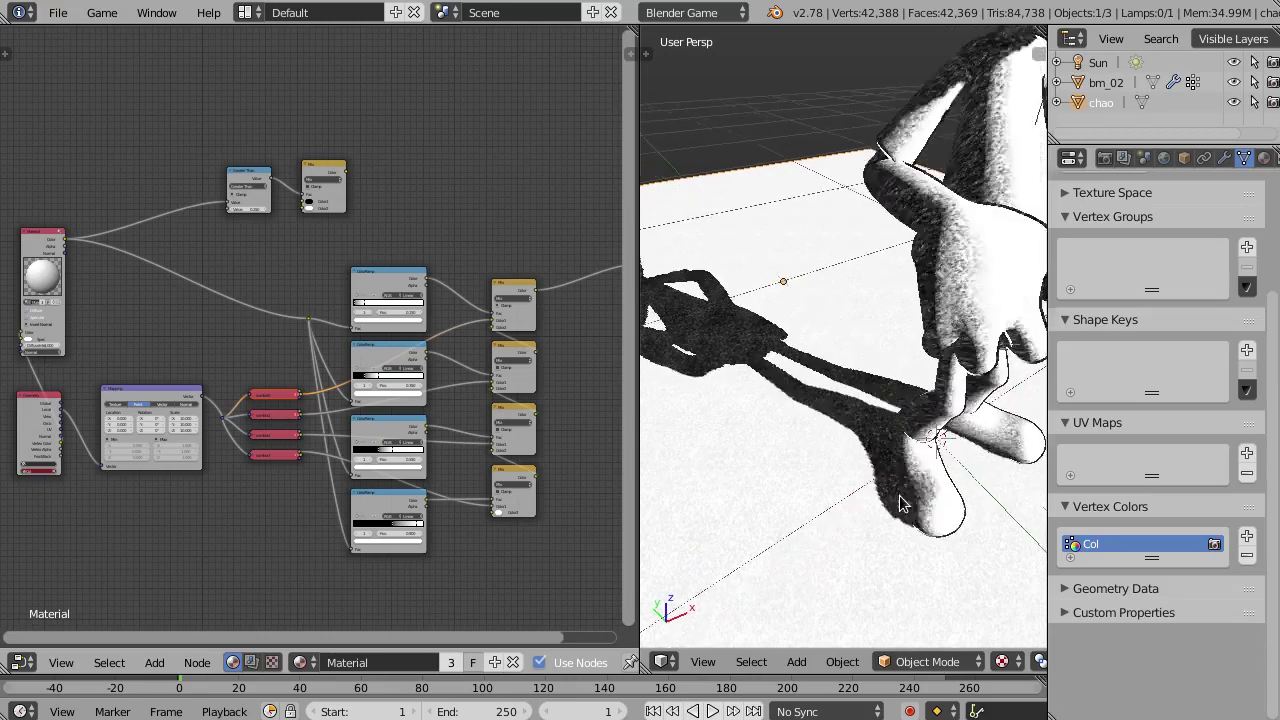
scroll(830, 485, down, 1)
Pan the node graph toward the sombra nodes and orbit around the character to inspect the result
middle_drag(171, 374, 216, 350)
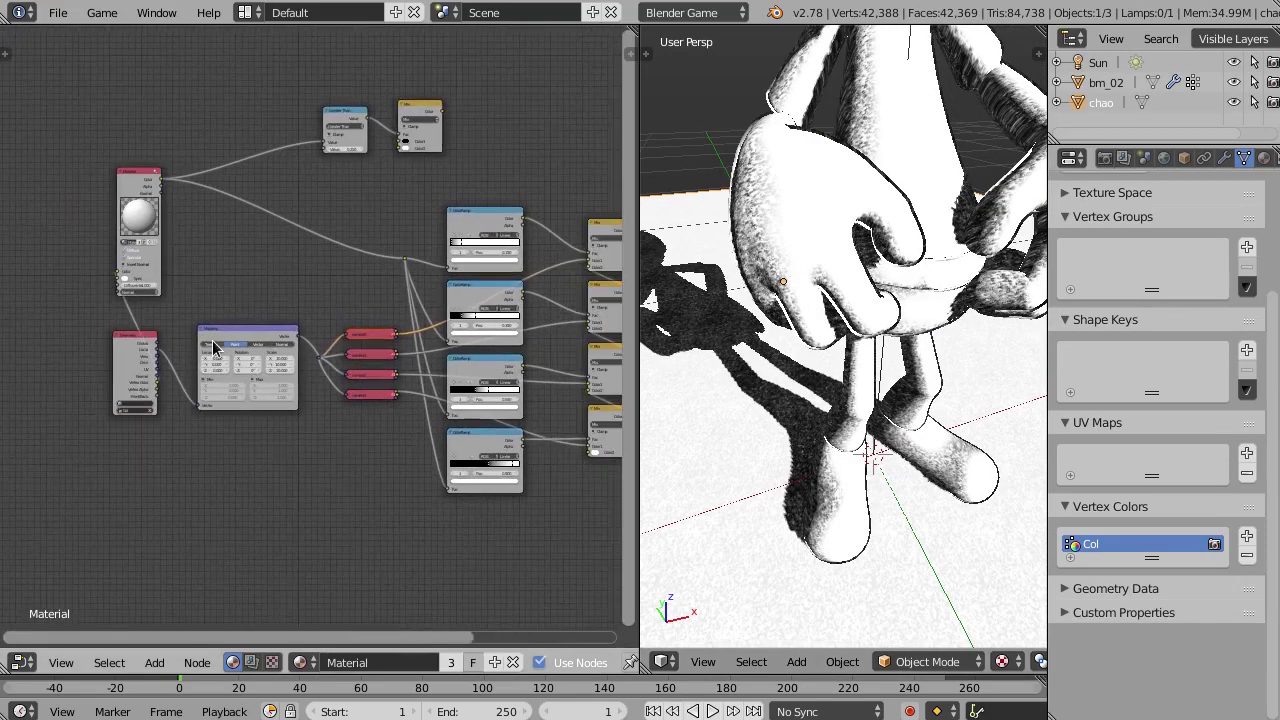
scroll(330, 388, up, 2)
scroll(425, 395, up, 1)
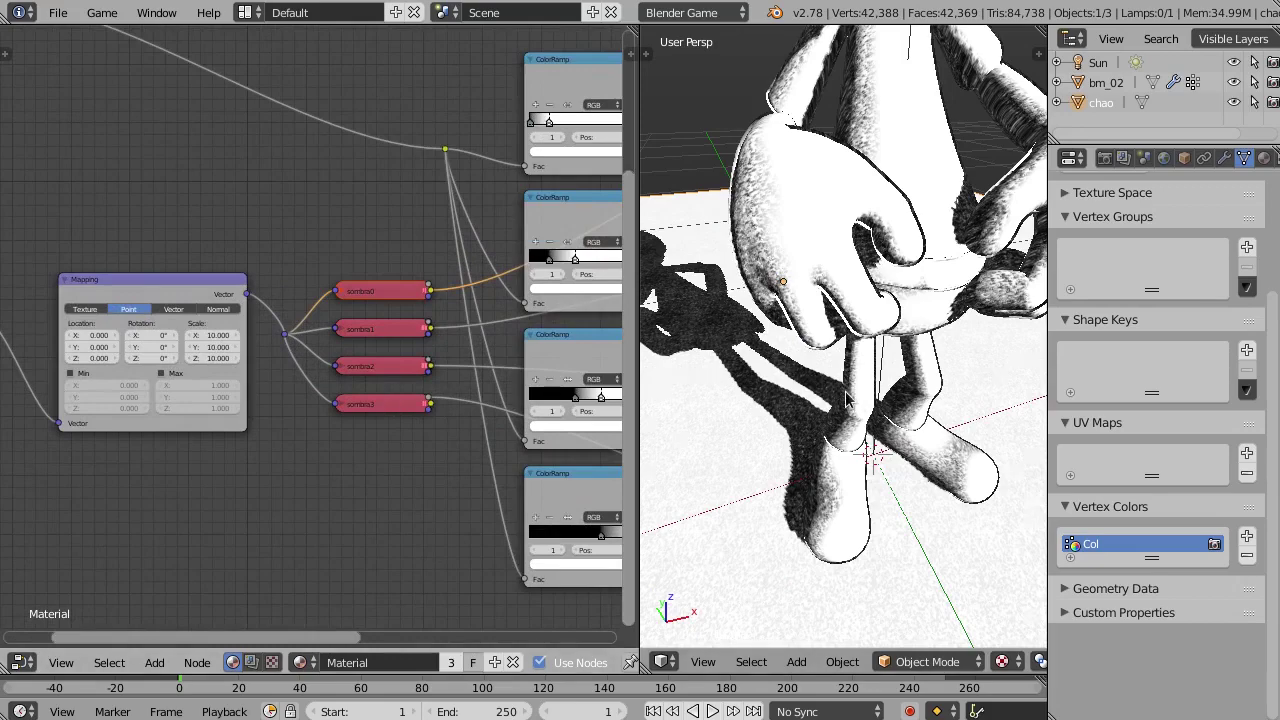
scroll(850, 400, down, 1)
scroll(838, 385, down, 1)
scroll(820, 374, down, 1)
mouse_move(820, 375)
middle_down()
mouse_move(811, 510)
mouse_move(857, 508)
mouse_move(834, 507)
middle_up()
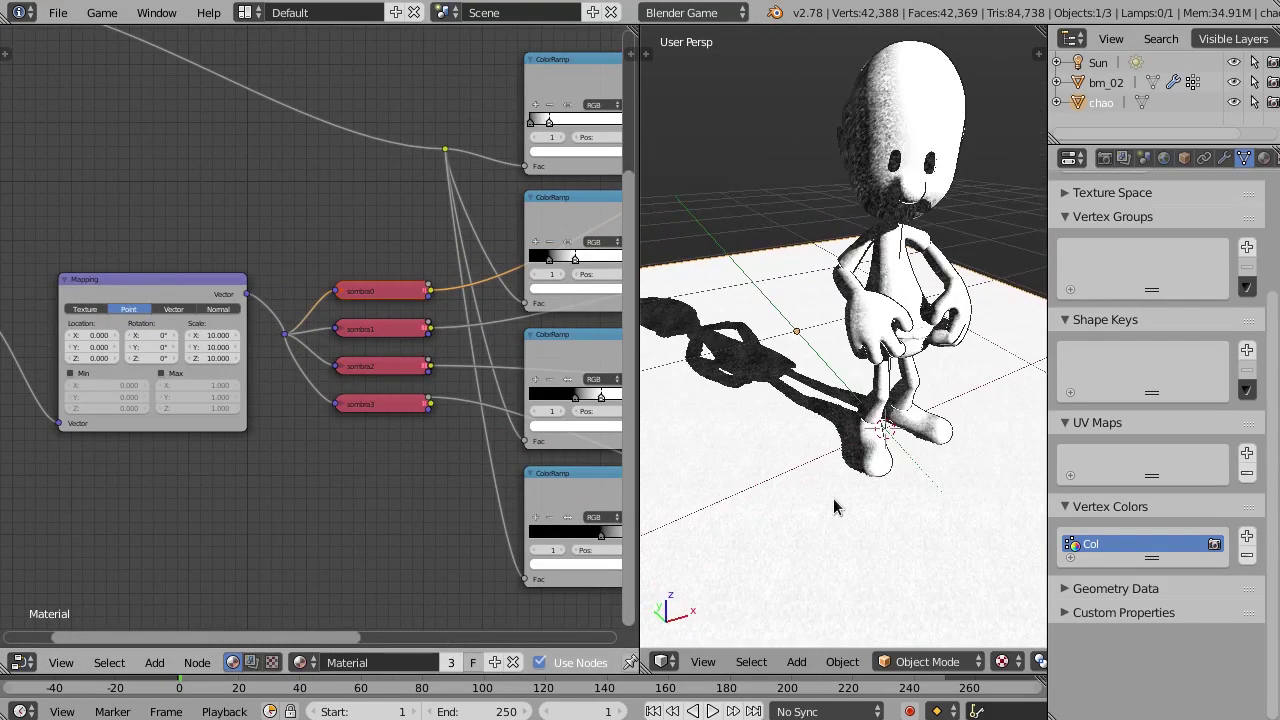
middle_drag(866, 383, 820, 395)
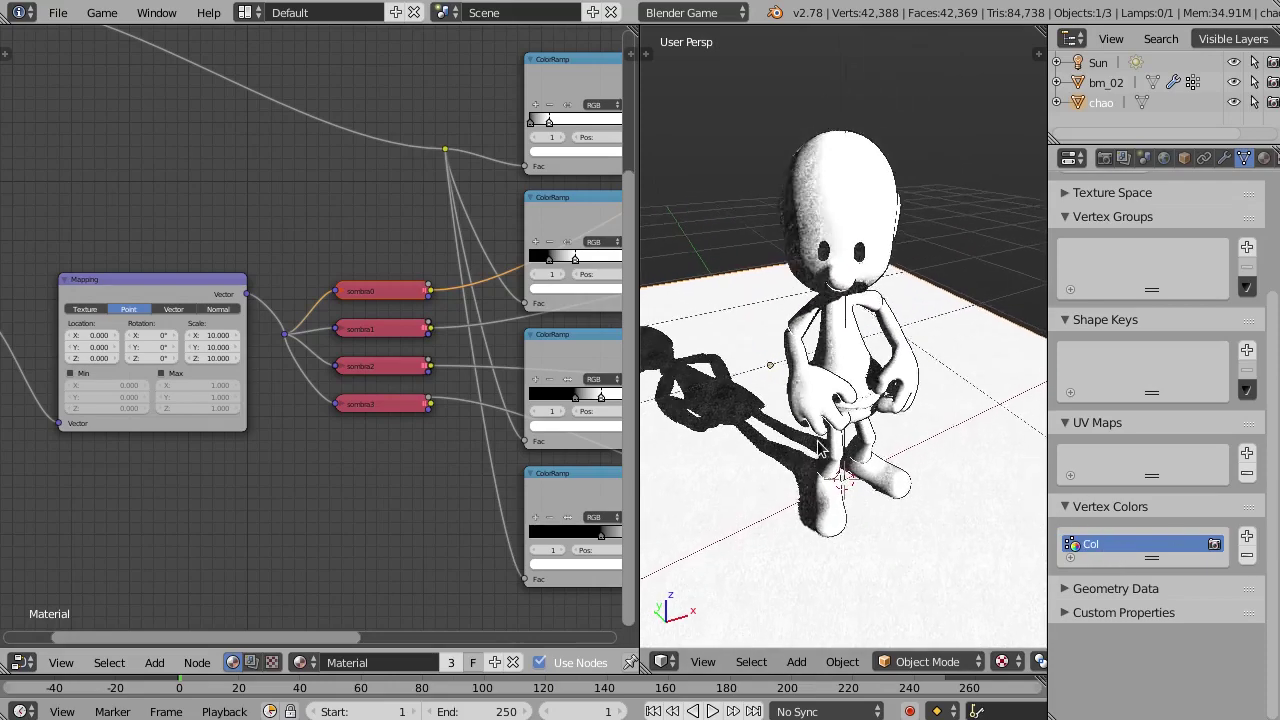
middle_drag(836, 450, 818, 432)
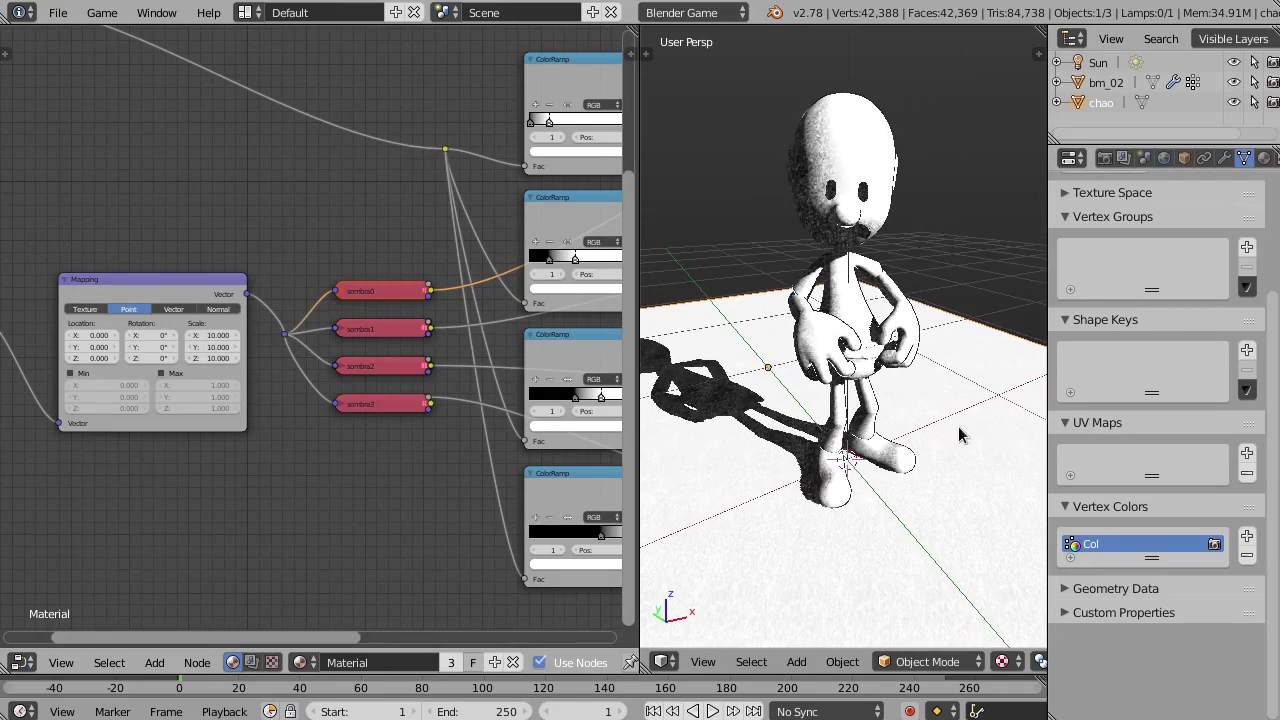
middle_drag(825, 519, 769, 515)
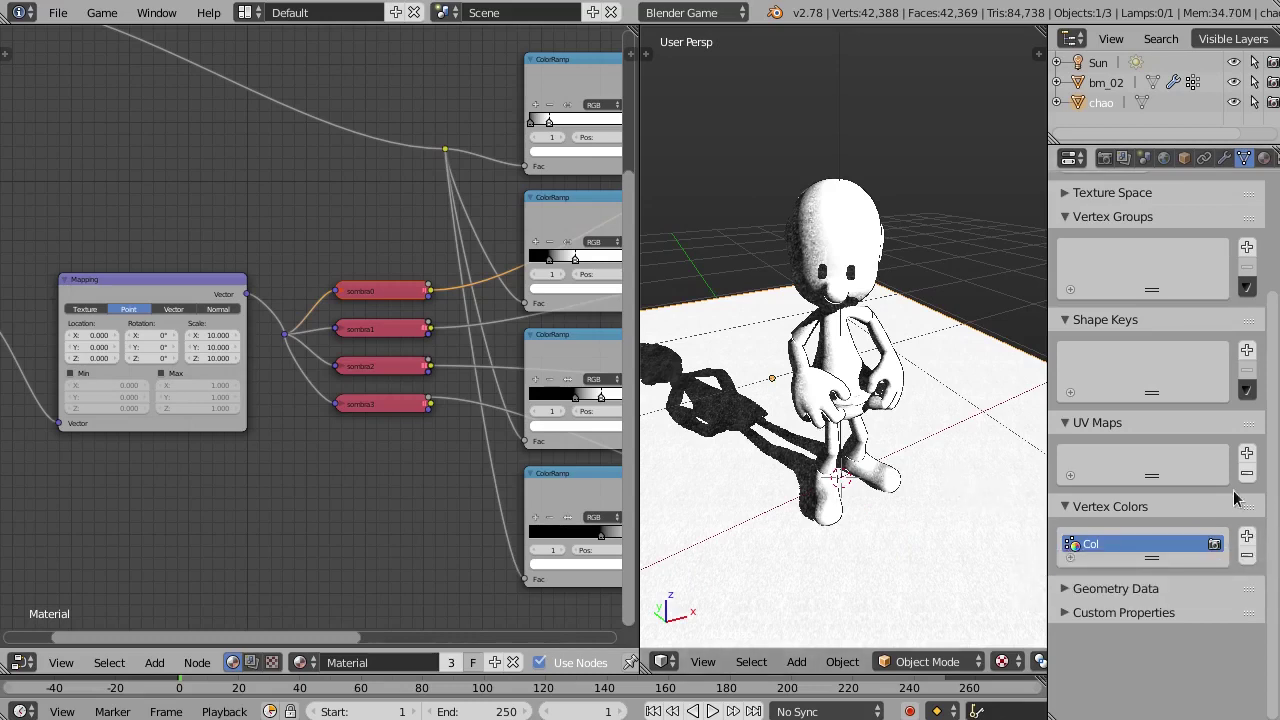
Add a second vertex colour layer to the floor and rename Col.001 to limite
click(1247, 538)
double_click(1121, 565)
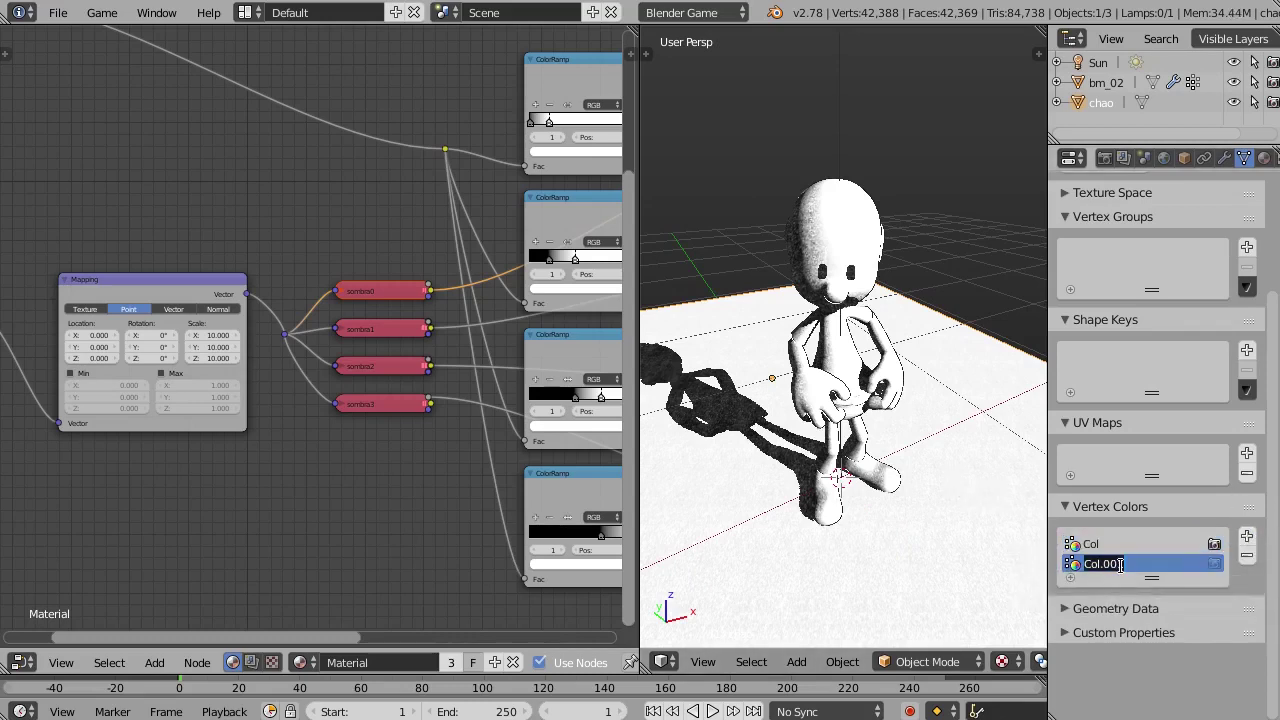
text(limite)
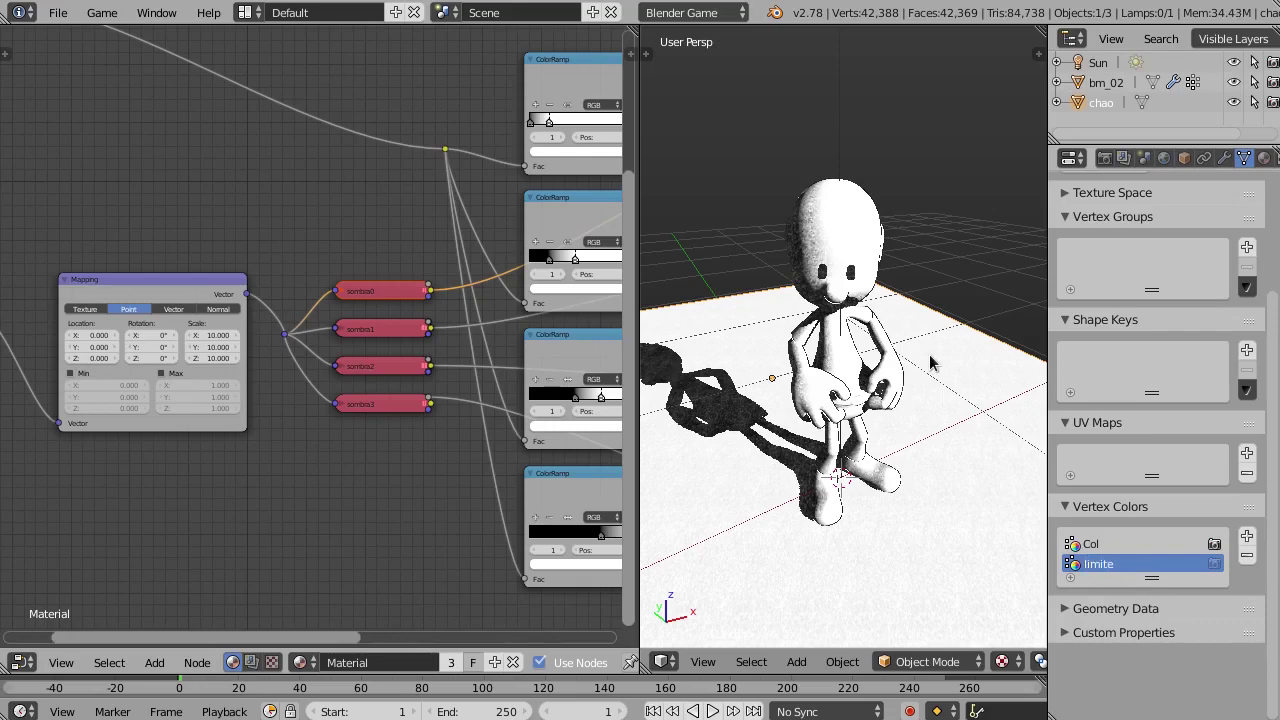
middle_drag(930, 363, 929, 413)
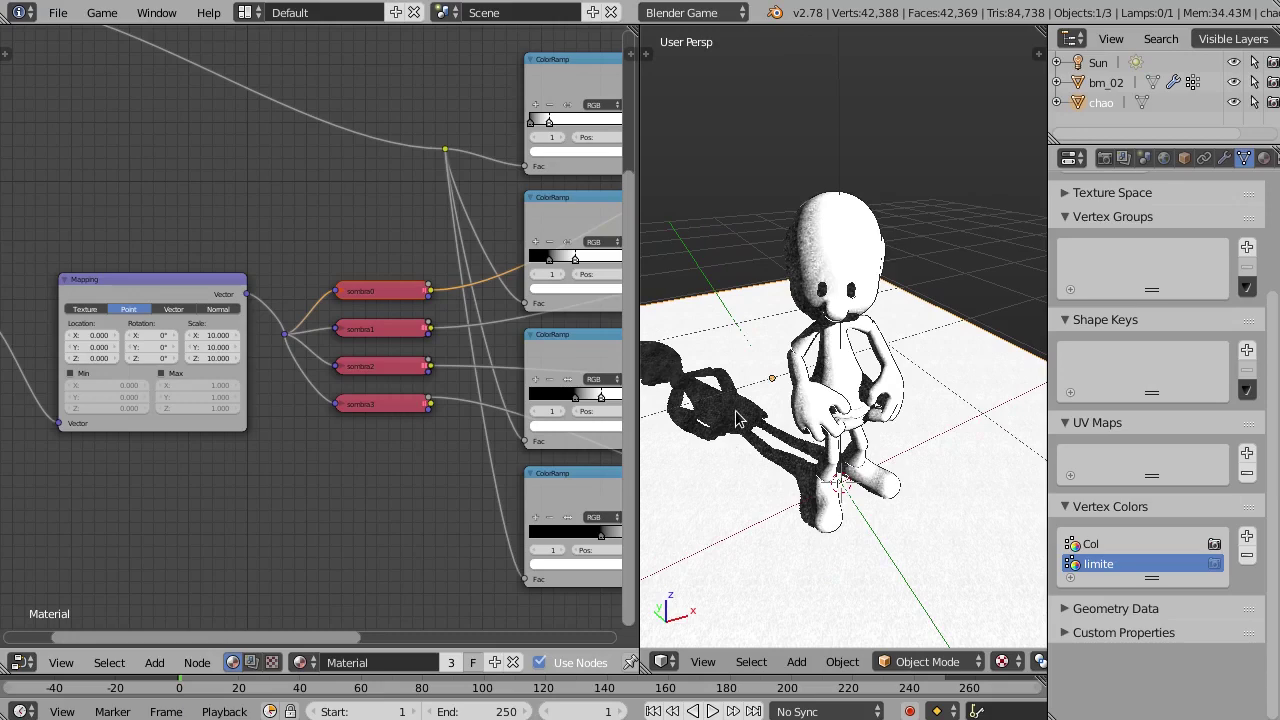
Add a vertex colour layer named limite to bm_02, then reselect the floor chao
right_click(872, 247)
middle_drag(748, 352, 765, 352)
click(1247, 595)
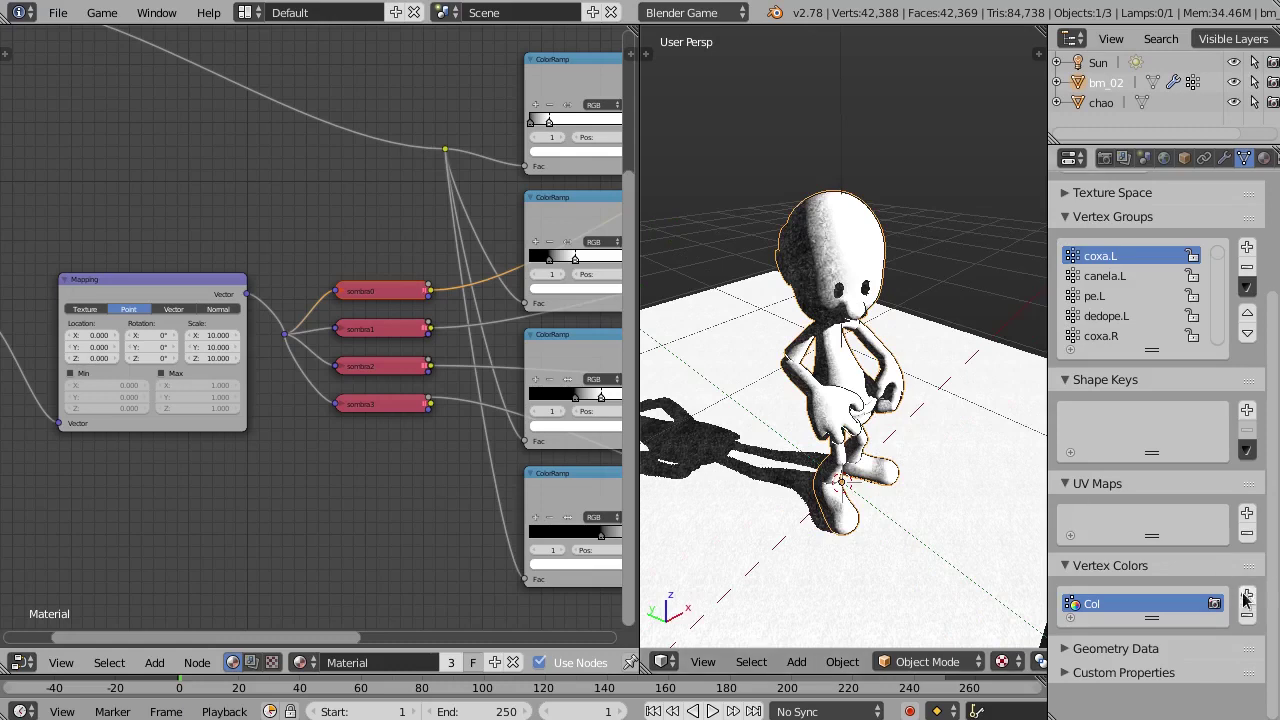
double_click(1132, 627)
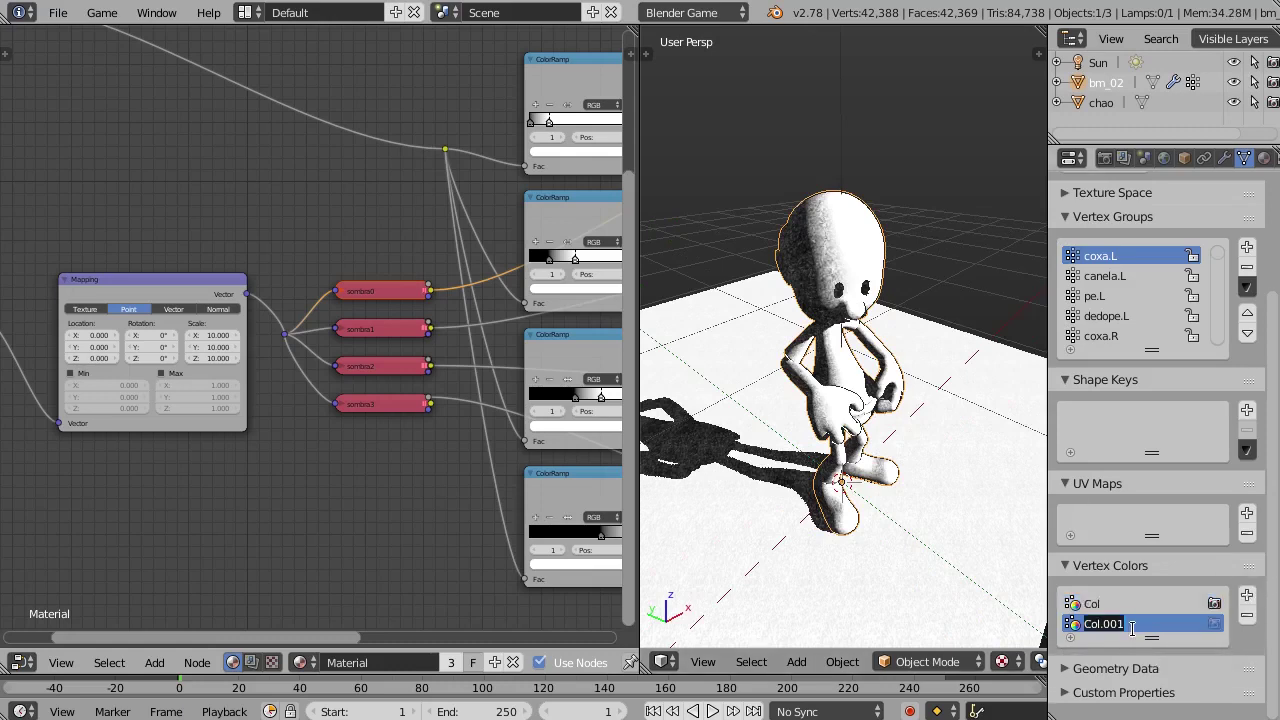
text(limite)
middle_drag(805, 287, 920, 270)
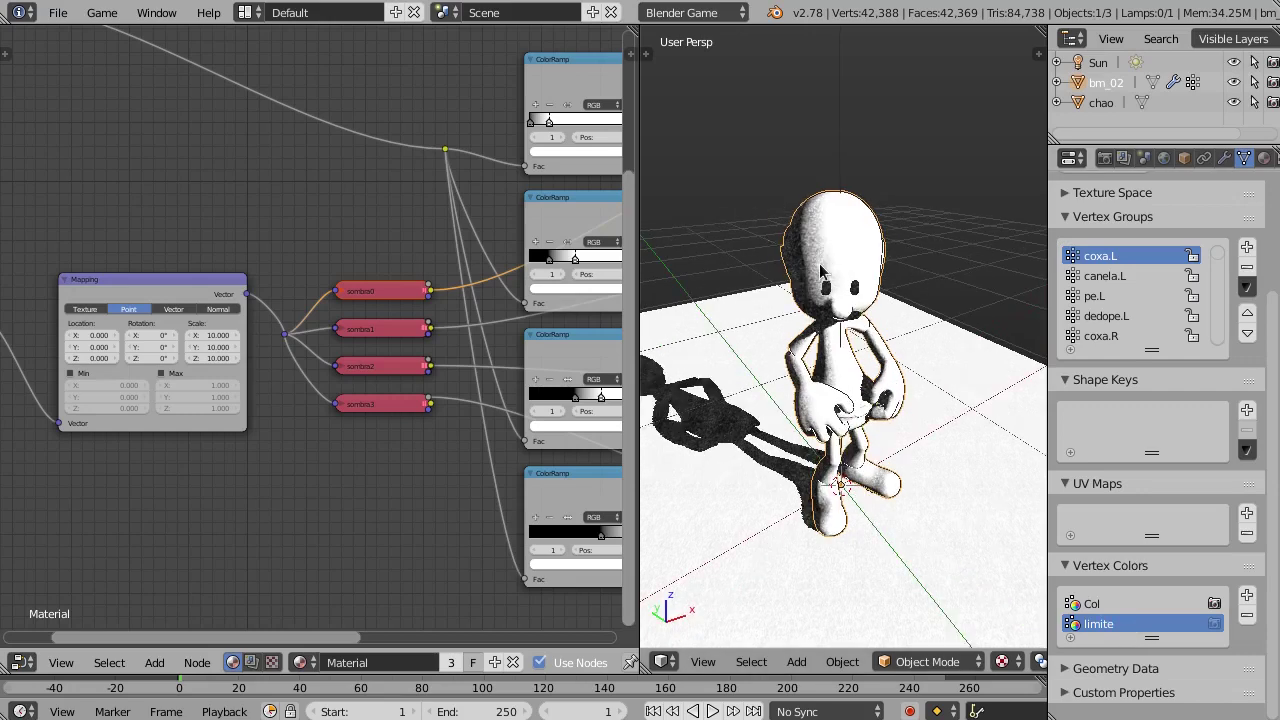
right_click(979, 375)
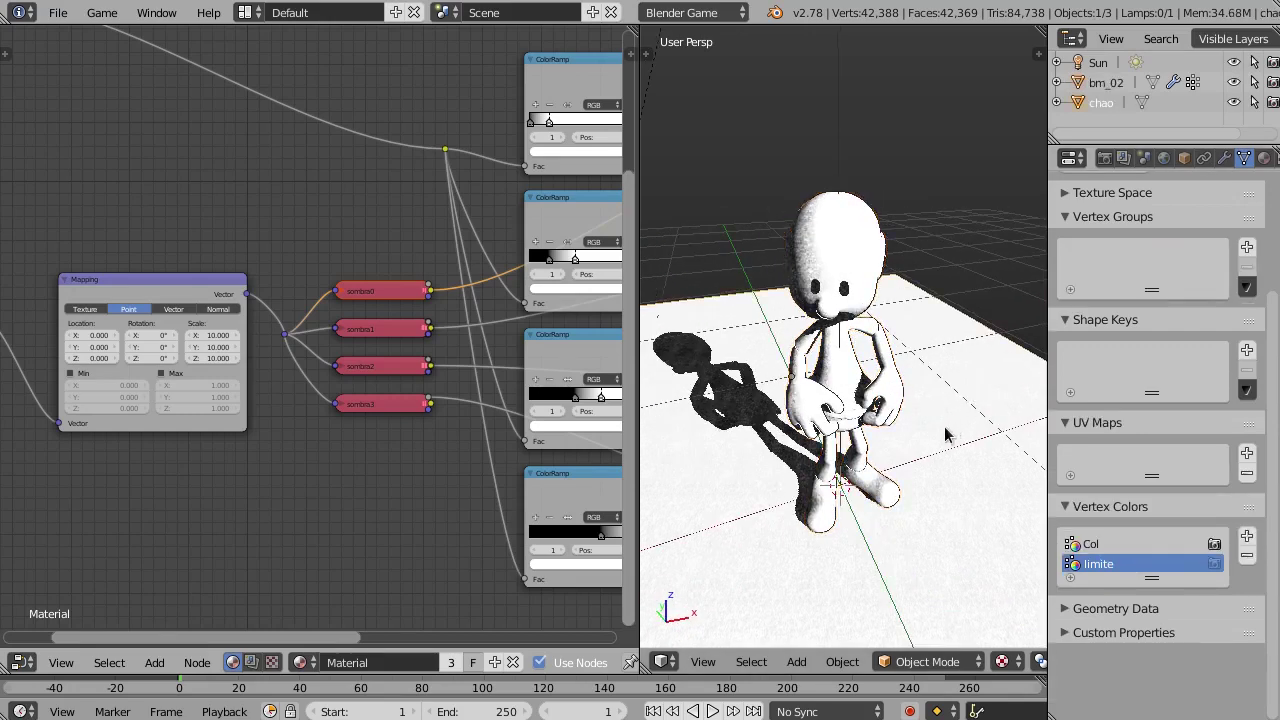
Briefly put the floor into Vertex Paint mode, then switch the character back to Object Mode
click(927, 661)
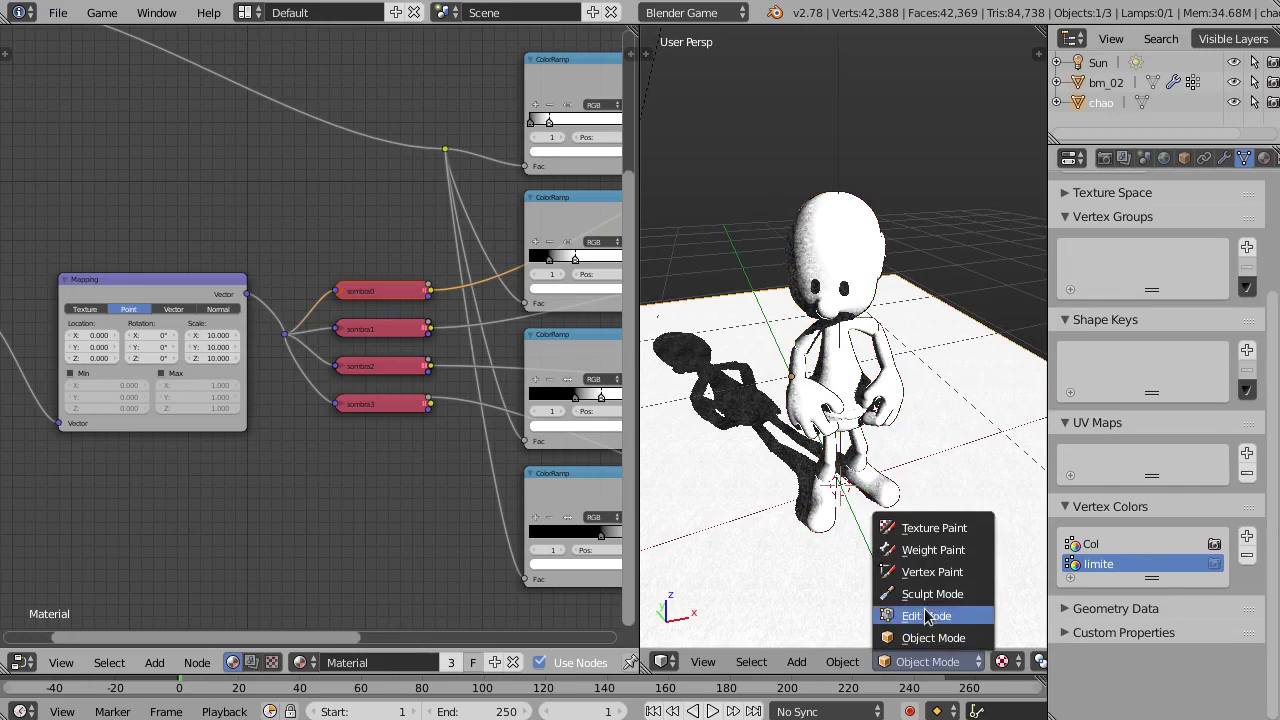
click(933, 572)
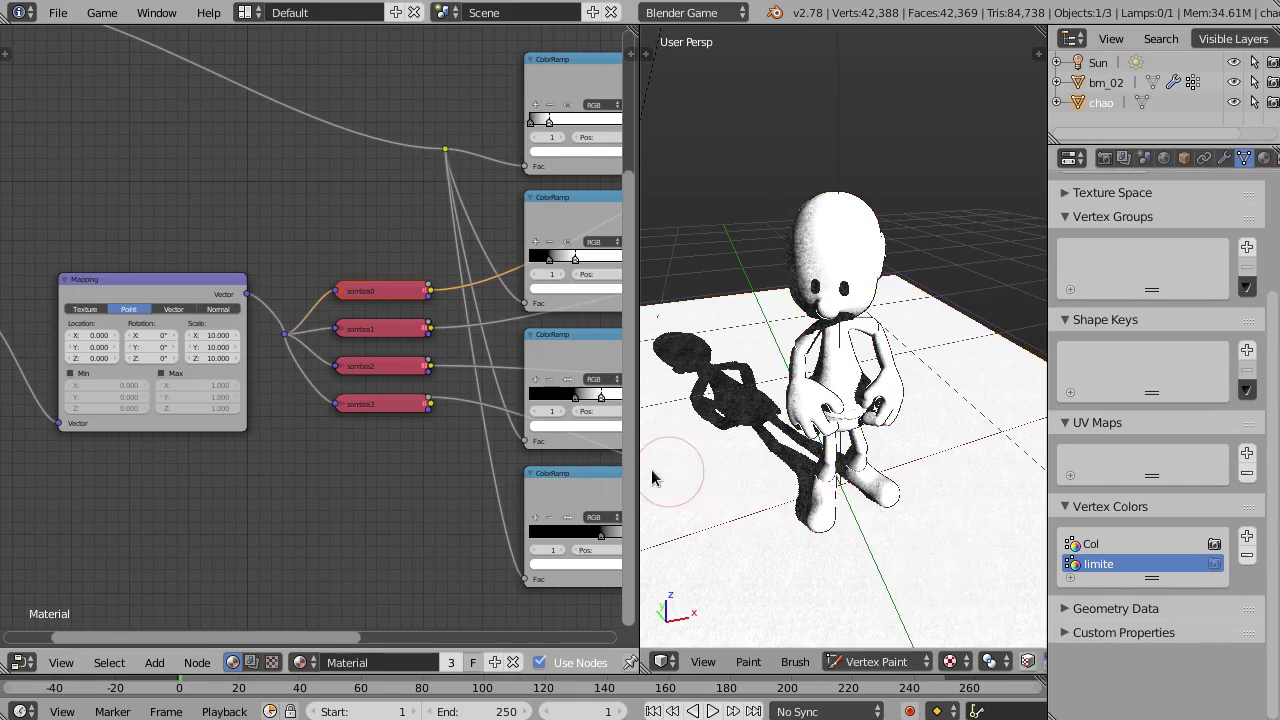
key(t)
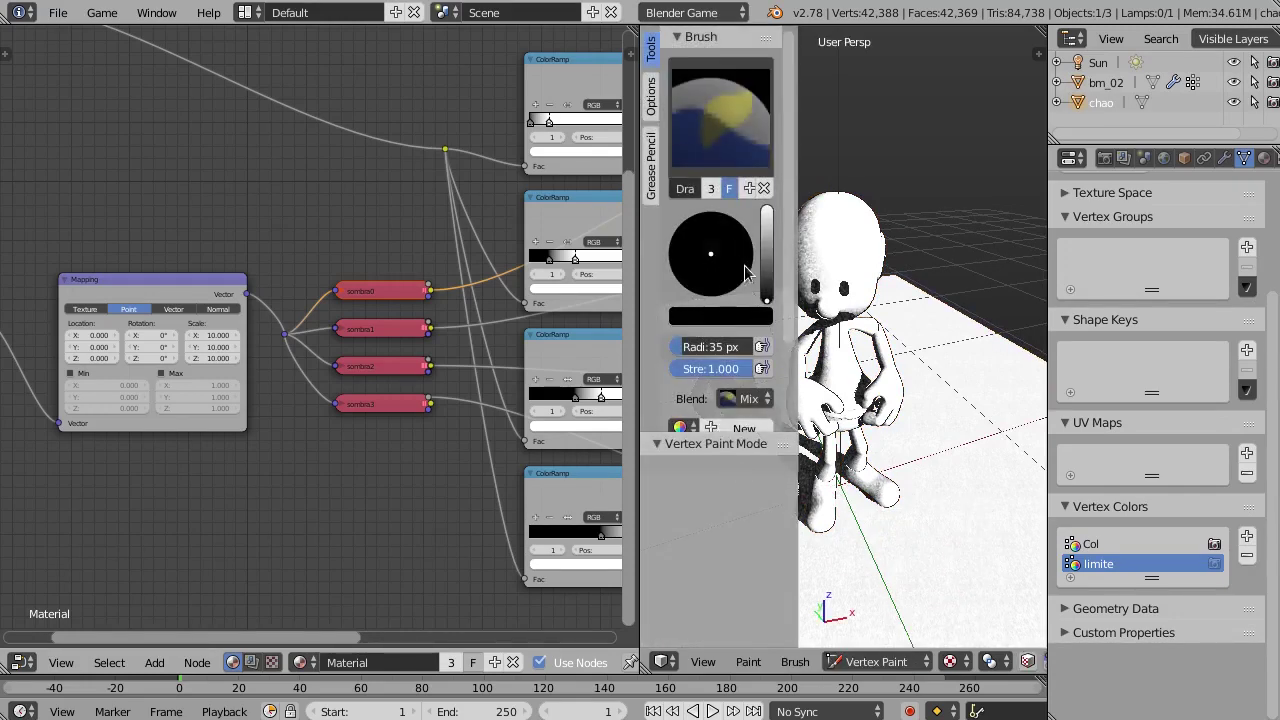
key(t)
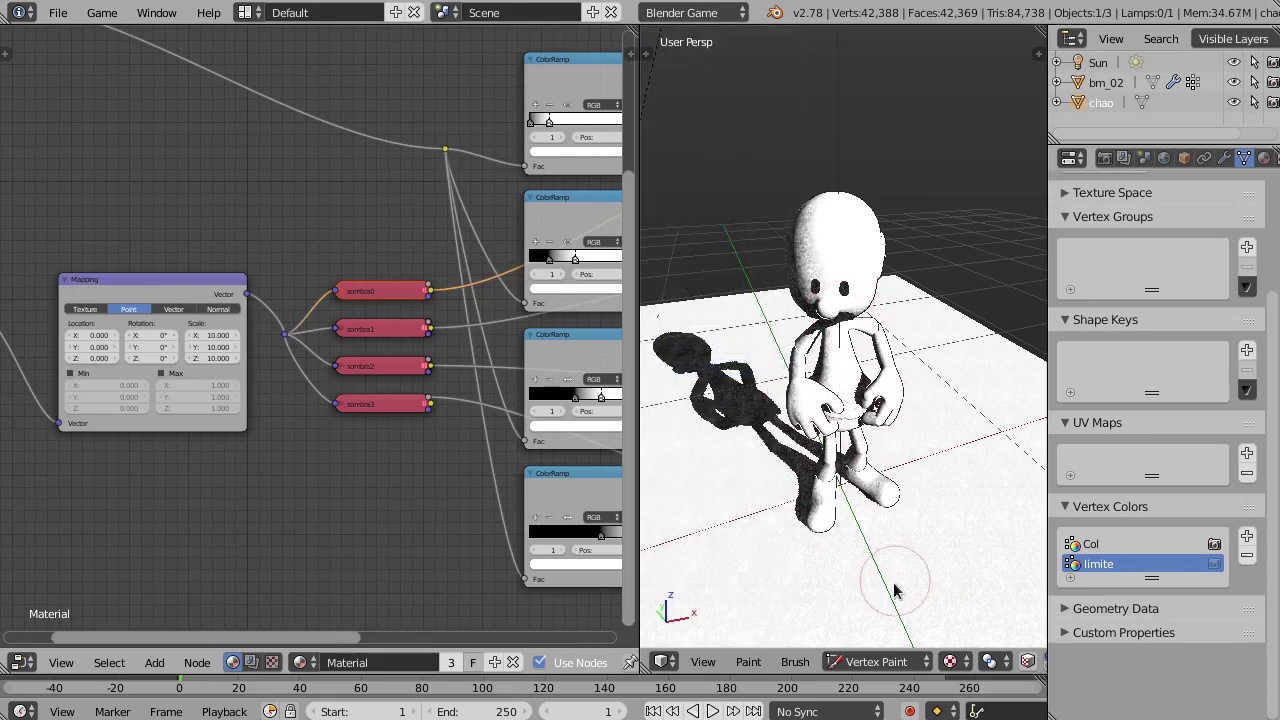
click(876, 661)
click(893, 641)
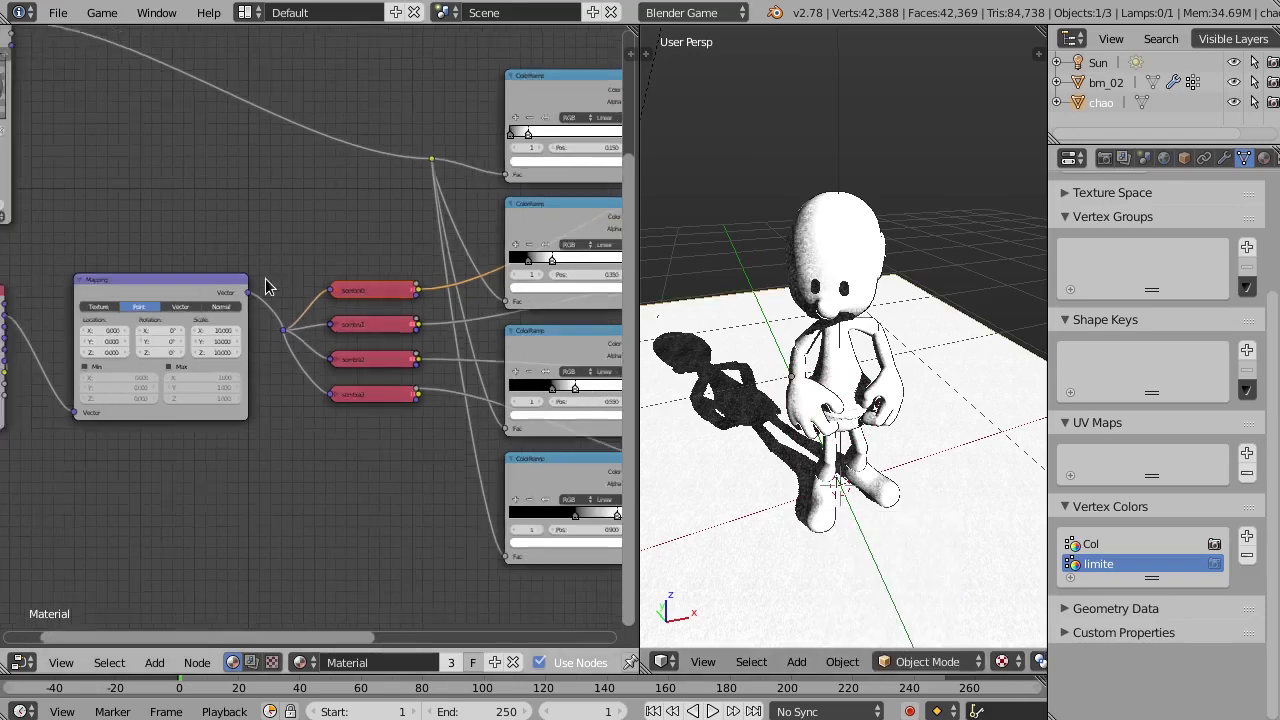
Add a second Geometry input node below the existing Geometry and Mapping nodes
scroll(266, 286, down, 2)
scroll(250, 240, up, 1)
middle_drag(250, 242, 323, 201)
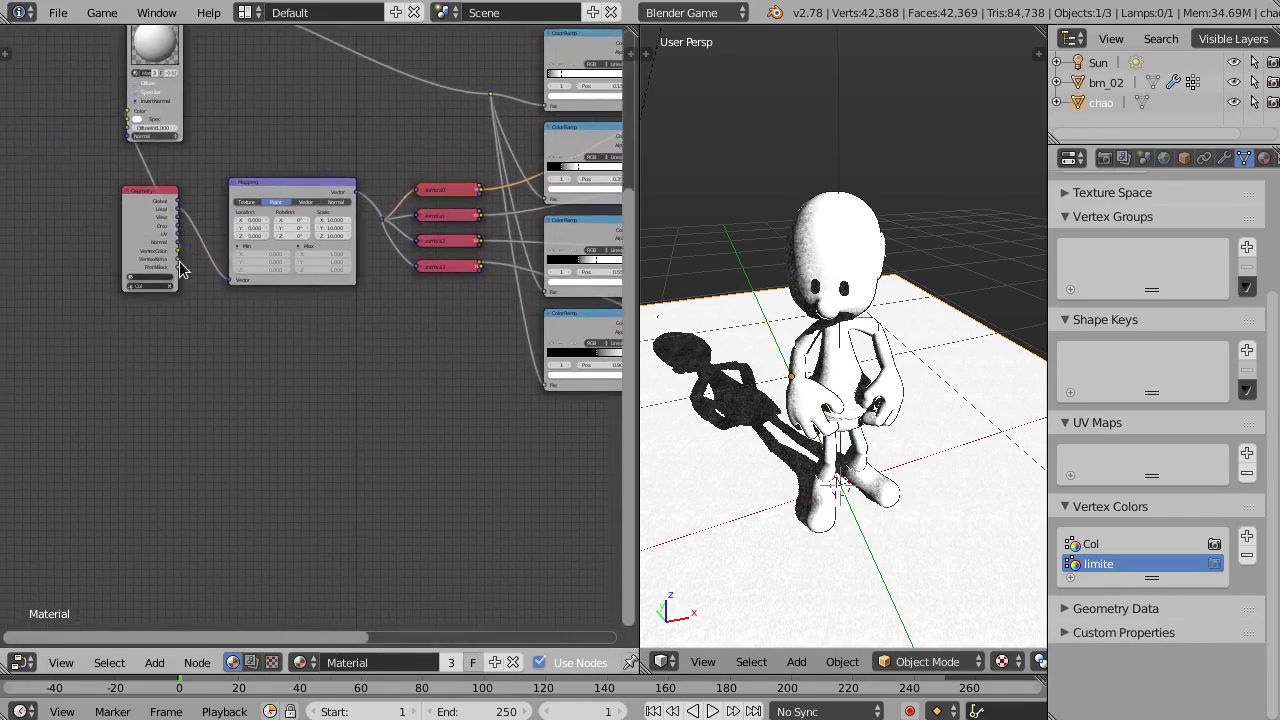
scroll(180, 200, up, 1)
scroll(100, 168, up, 1)
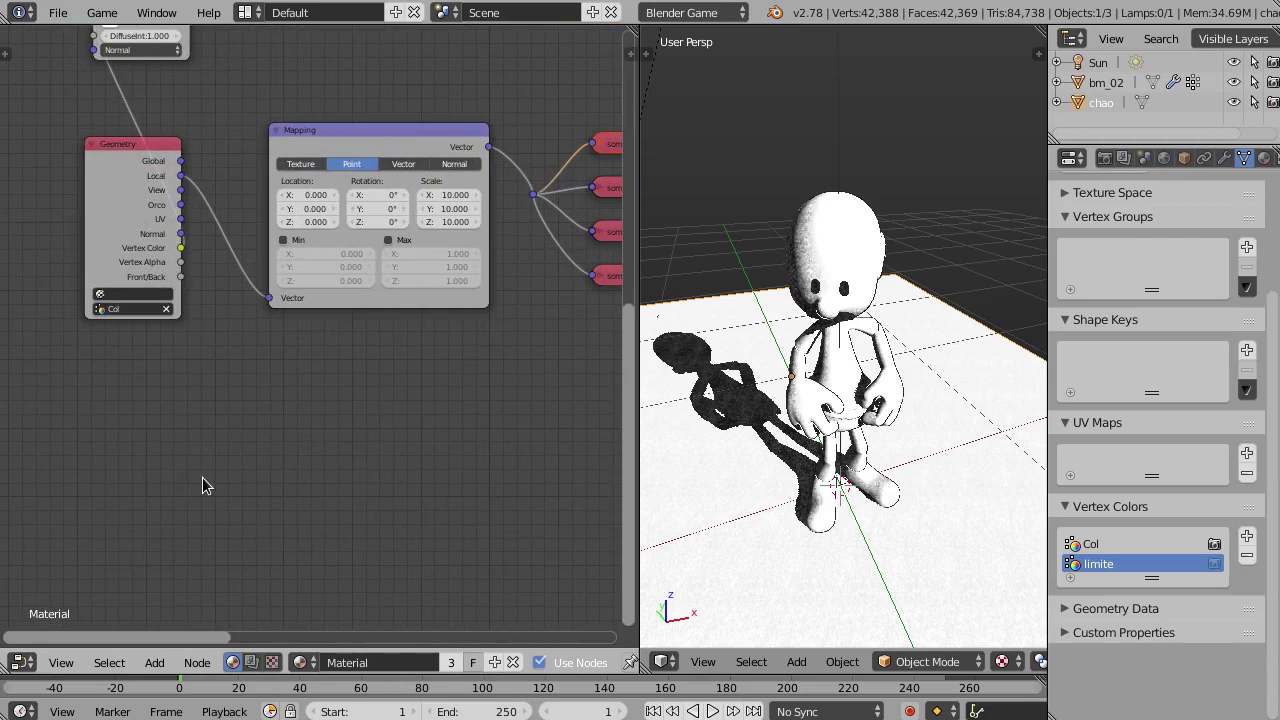
key(shift+a)
click(297, 481)
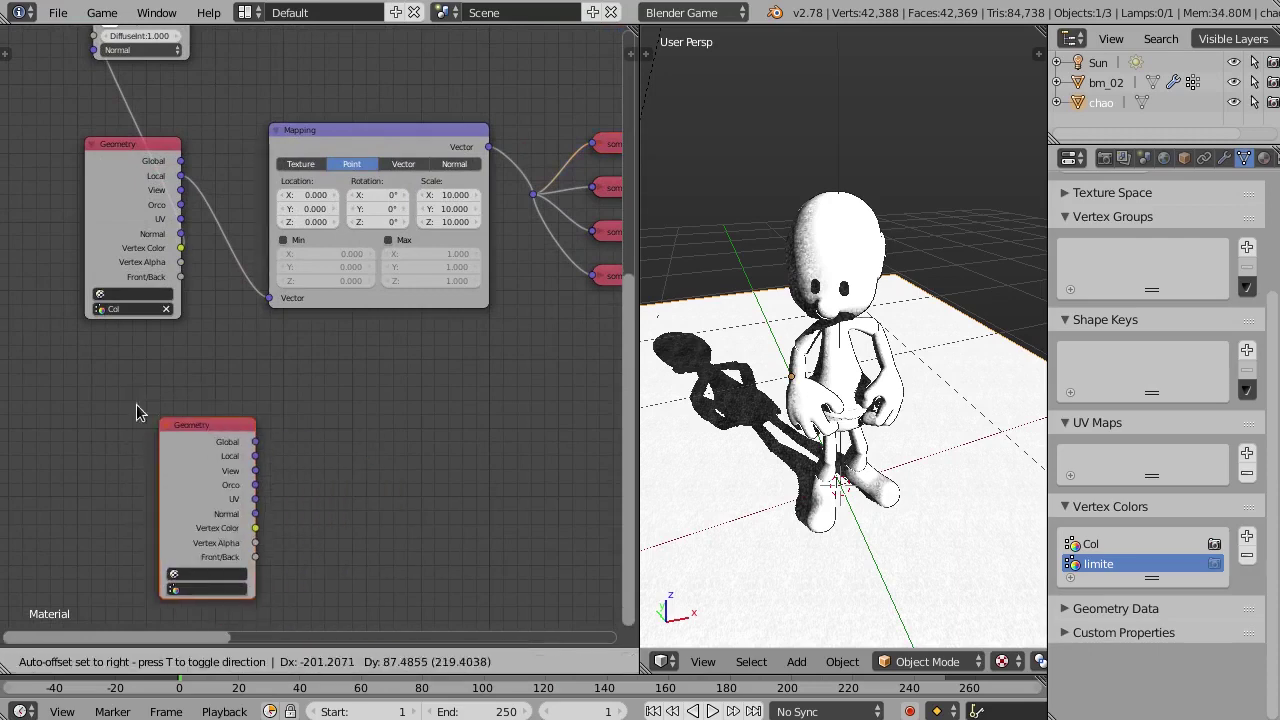
click(134, 342)
scroll(134, 544, up, 1)
Set the new Geometry node's vertex colour layer to limite
click(134, 535)
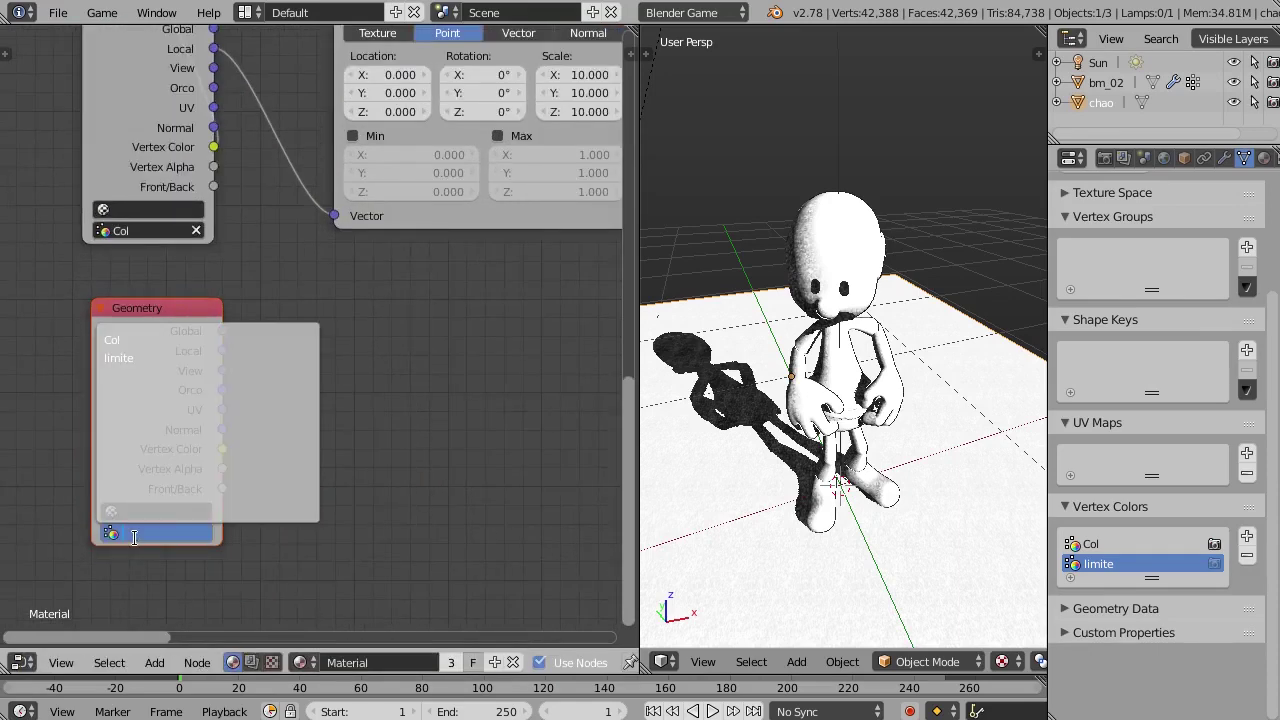
click(157, 362)
scroll(188, 445, down, 1)
scroll(409, 383, down, 2)
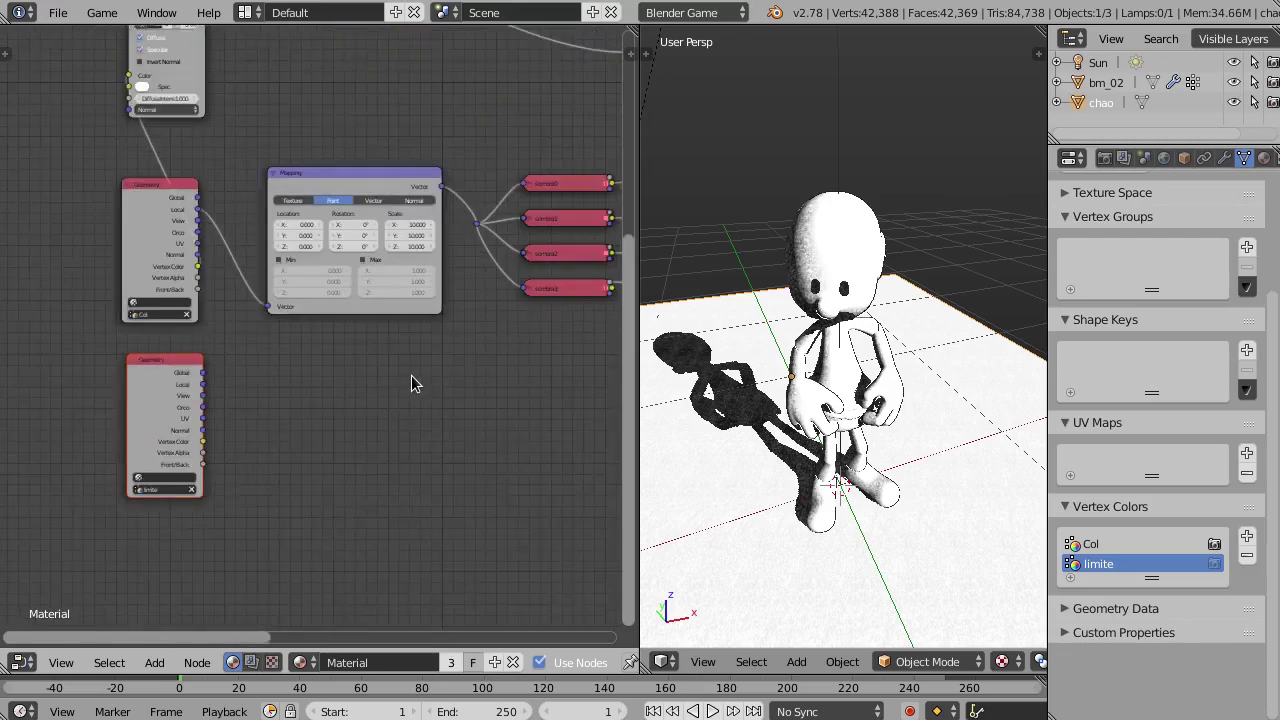
mouse_move(409, 383)
middle_down()
mouse_move(187, 396)
mouse_move(77, 380)
middle_up()
scroll(187, 388, down, 1)
Move the Material Output node further right to make room
ctrl+scroll(266, 386, down, 3)
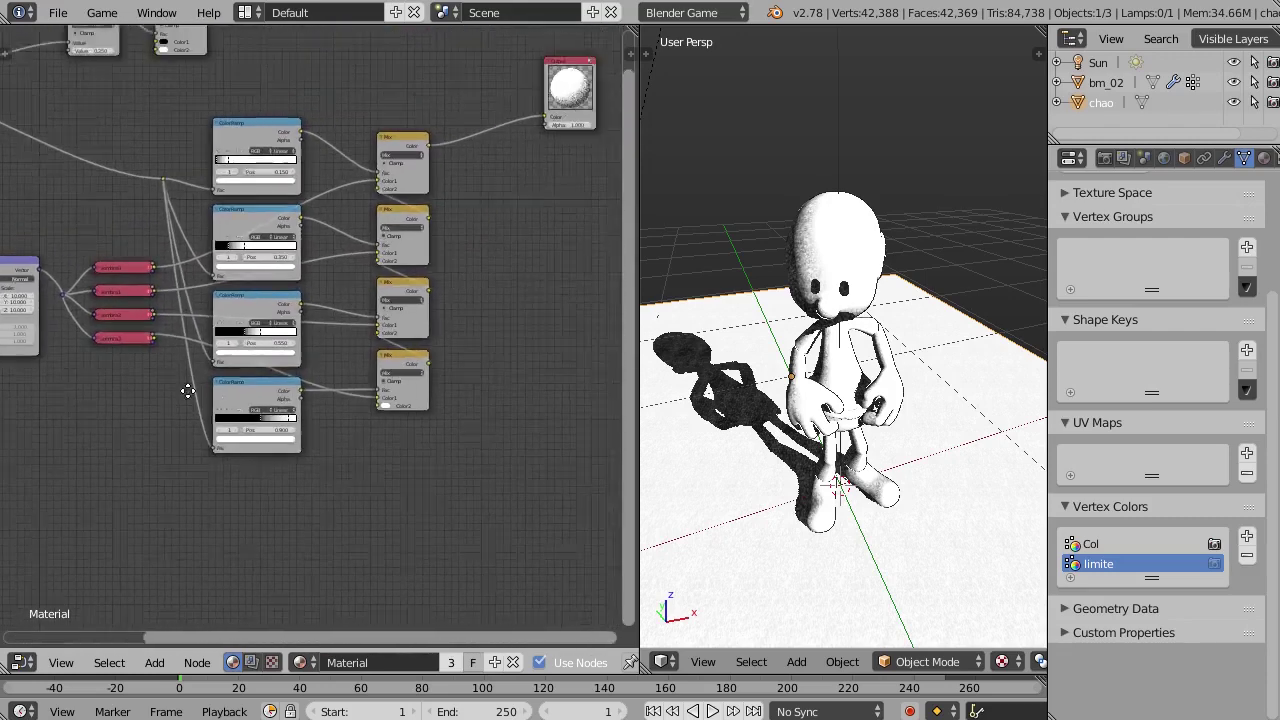
ctrl+scroll(290, 296, down, 3)
scroll(290, 305, up, 1)
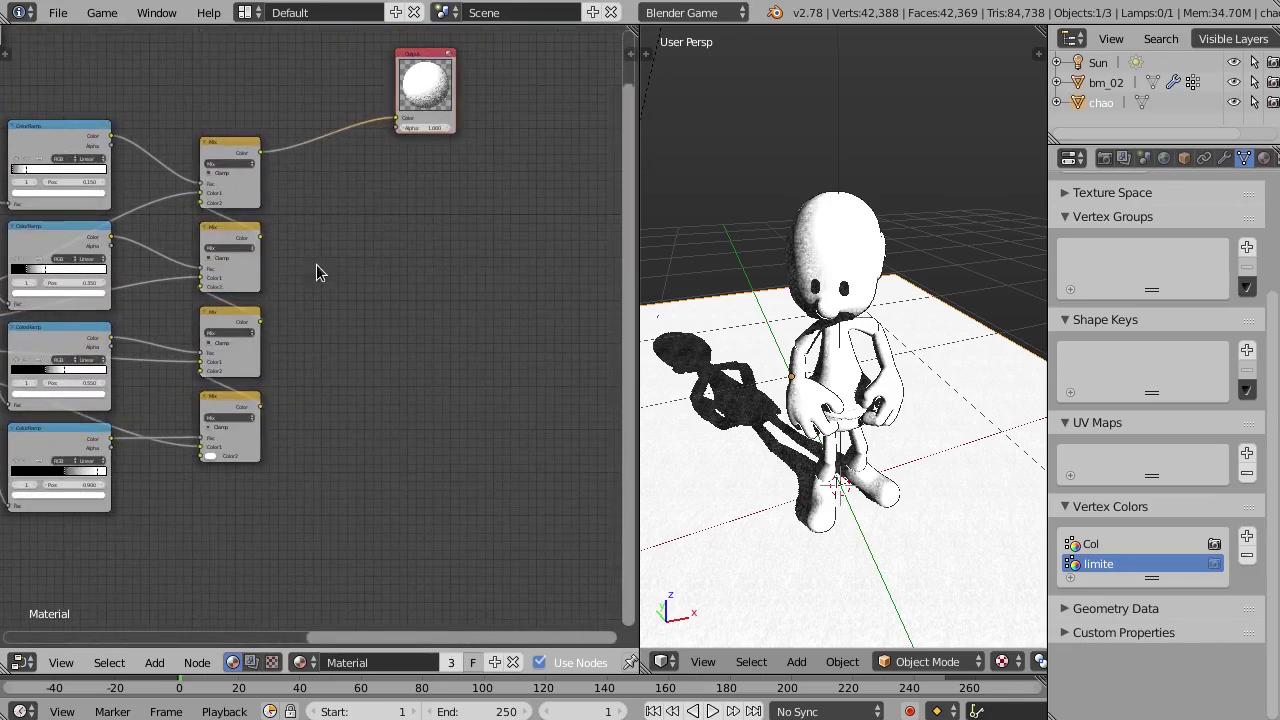
key(g)
click(427, 275)
Add a MixRGB node in the empty space and set its Color2 to white
key(shift+a)
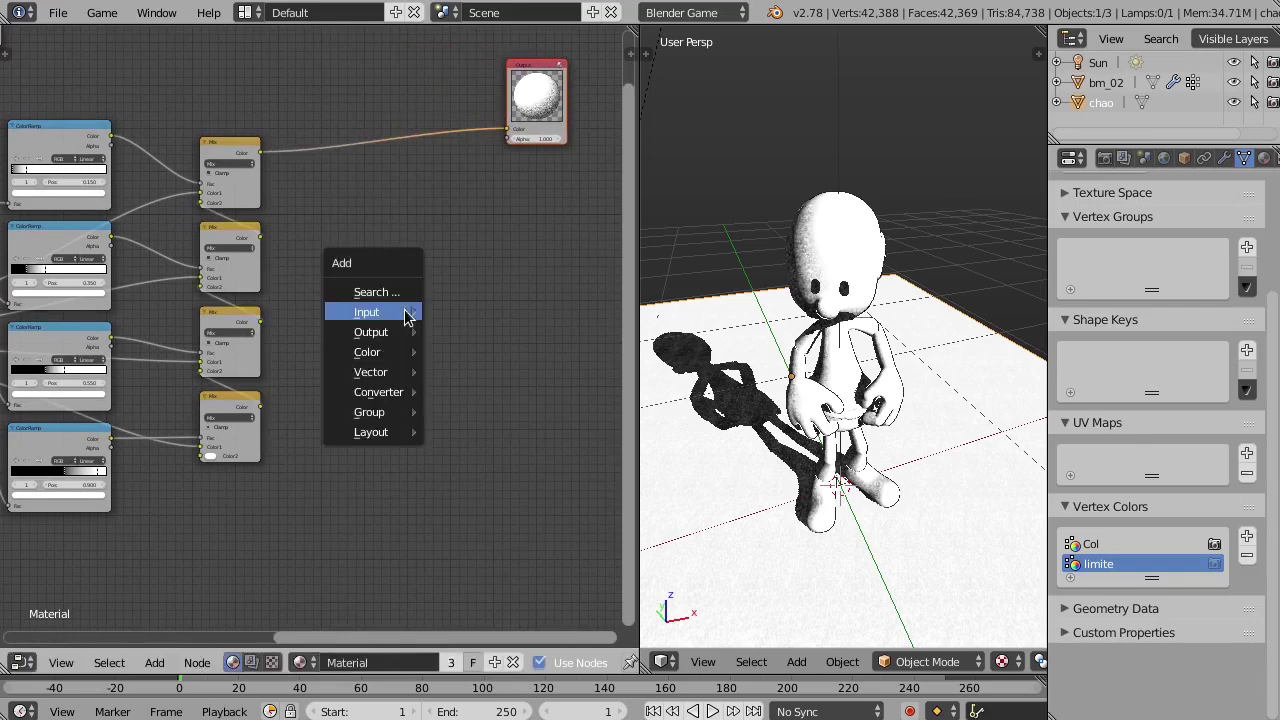
mouse_move(367, 352)
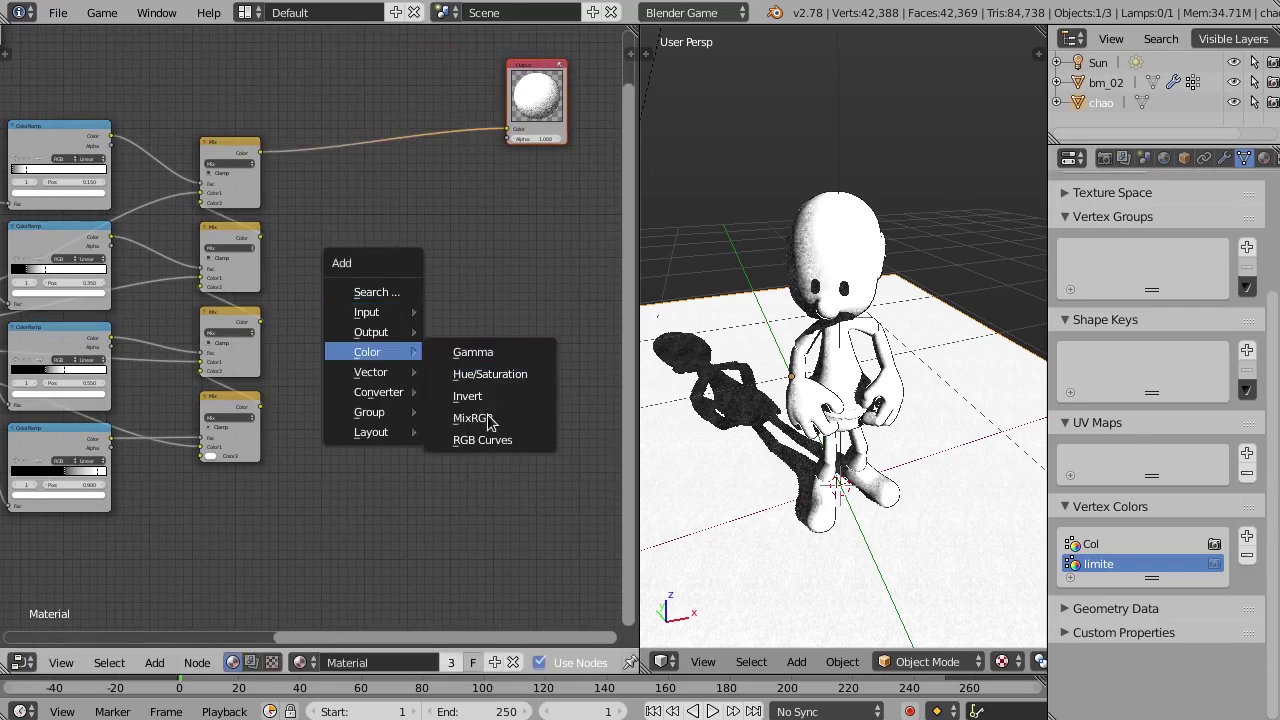
click(487, 420)
click(343, 312)
scroll(338, 397, up, 1)
scroll(345, 385, up, 2)
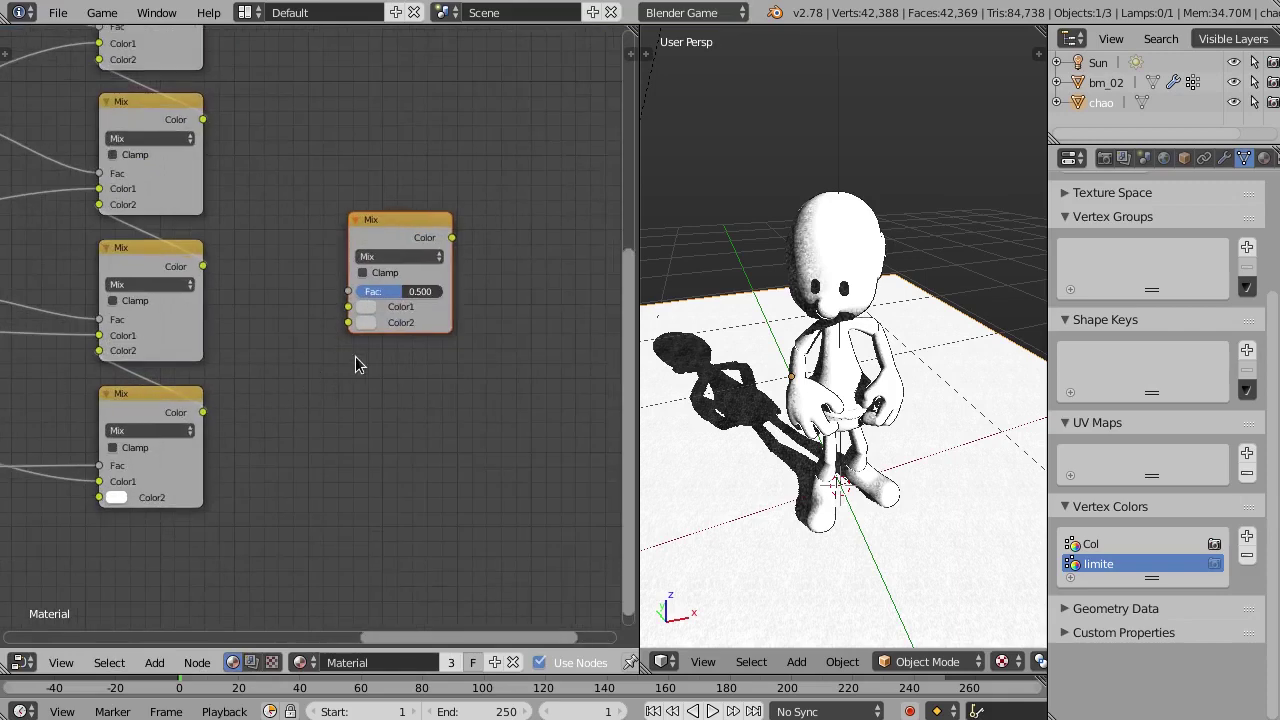
scroll(360, 366, up, 1)
click(368, 316)
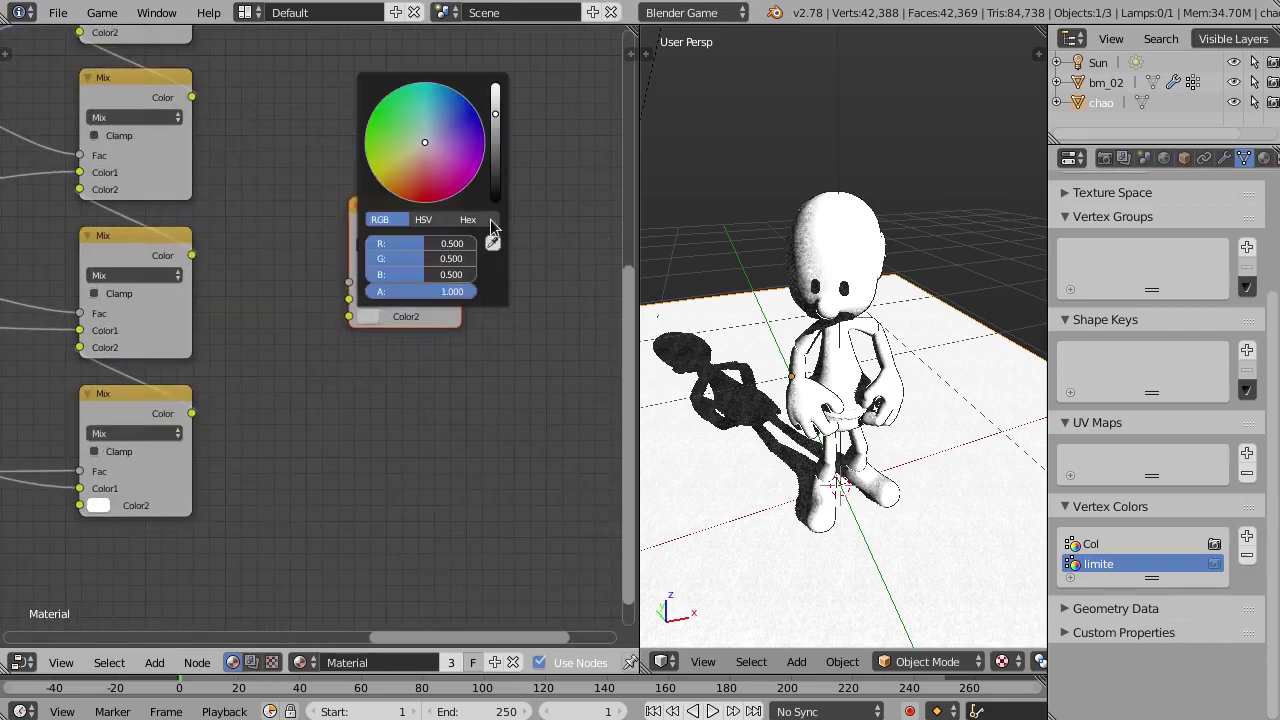
drag(497, 120, 496, 88)
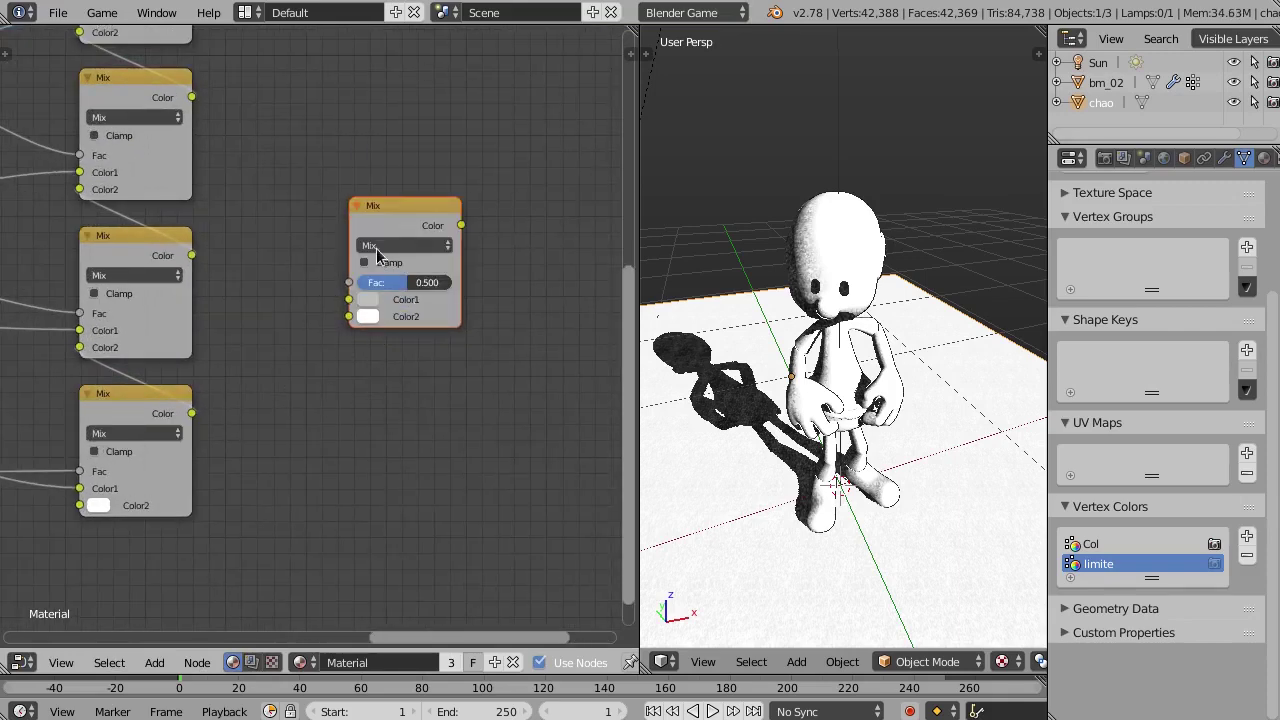
drag(401, 248, 413, 336)
Wire sombra0 into the new Mix node's Color1 and the top ColorRamp colour into its Fac
scroll(378, 402, down, 2)
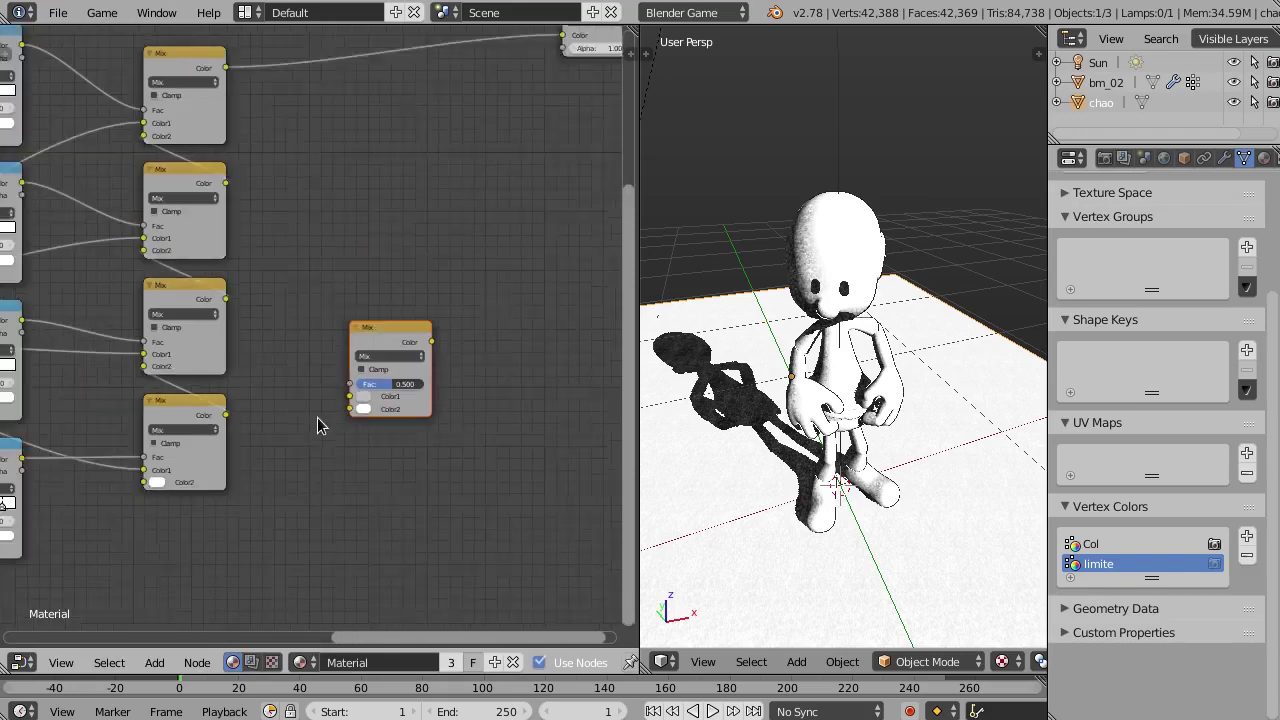
middle_drag(323, 423, 263, 312)
scroll(191, 325, down, 1)
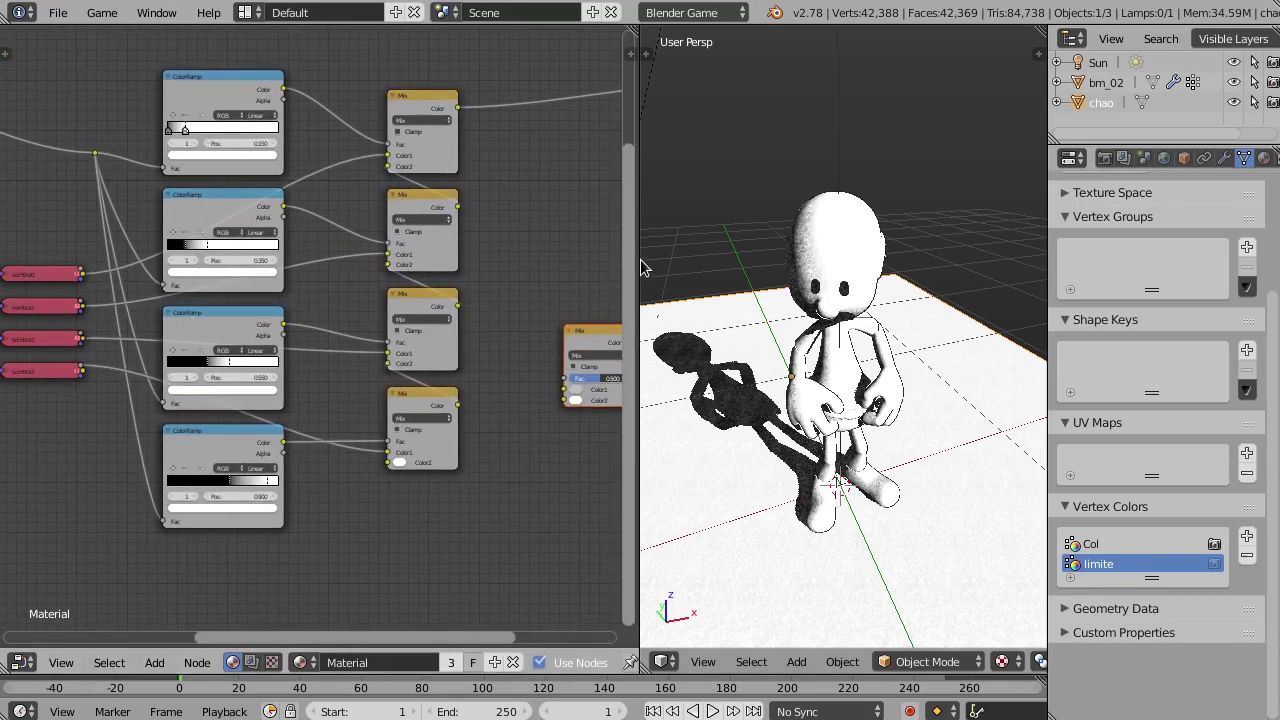
drag(641, 266, 837, 274)
scroll(540, 288, up, 1)
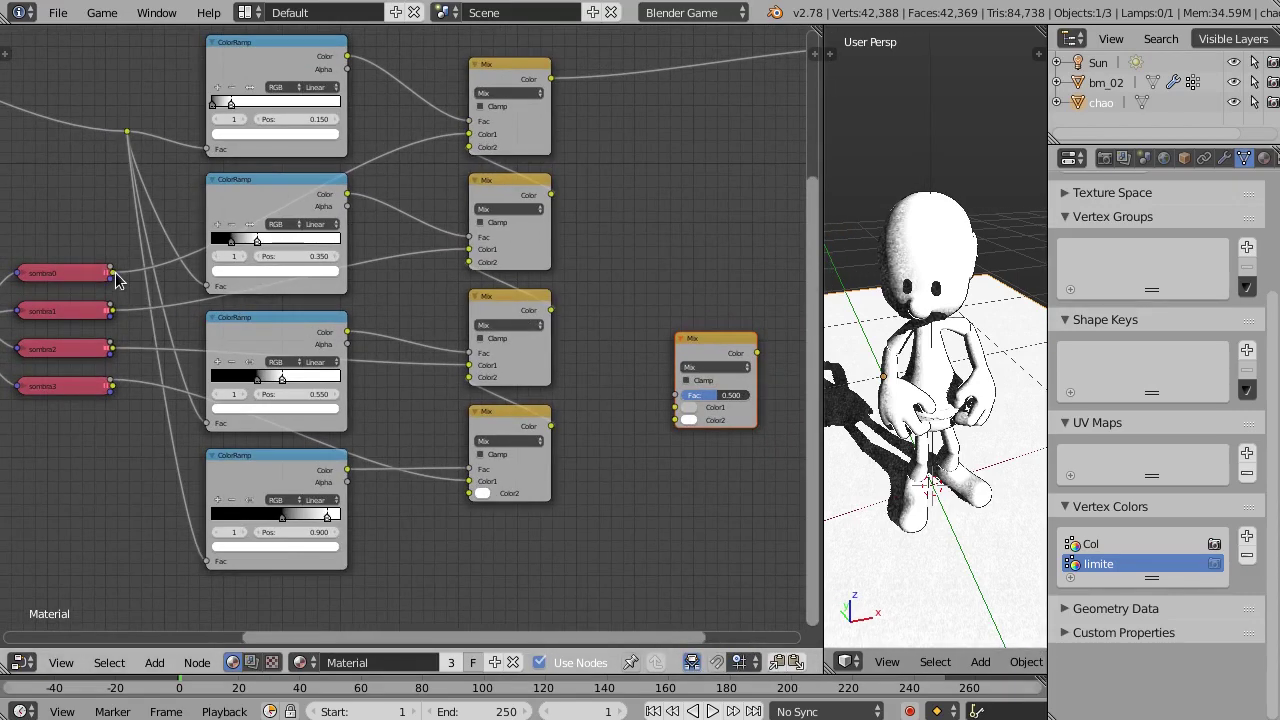
drag(112, 273, 676, 407)
middle_drag(599, 399, 483, 385)
drag(595, 352, 553, 368)
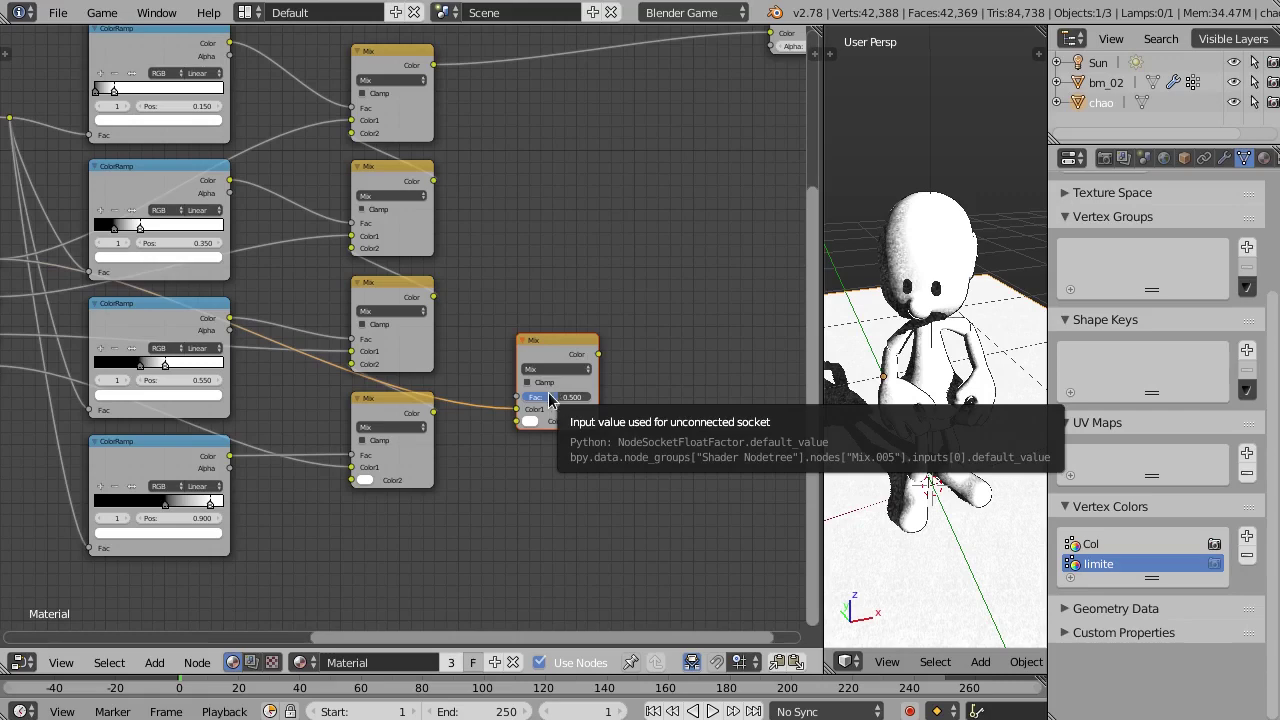
scroll(549, 400, down, 1)
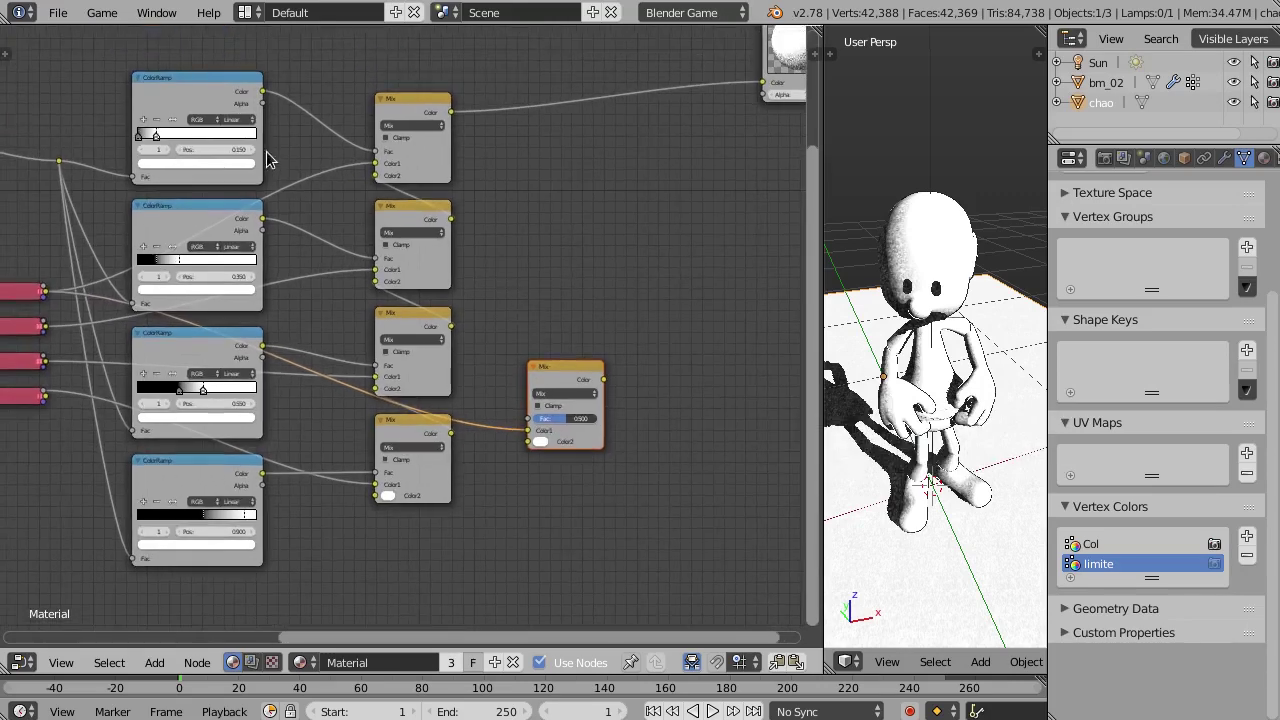
mouse_move(263, 92)
mouse_down()
mouse_move(522, 421)
mouse_move(565, 400)
mouse_up()
middle_drag(599, 221, 540, 216)
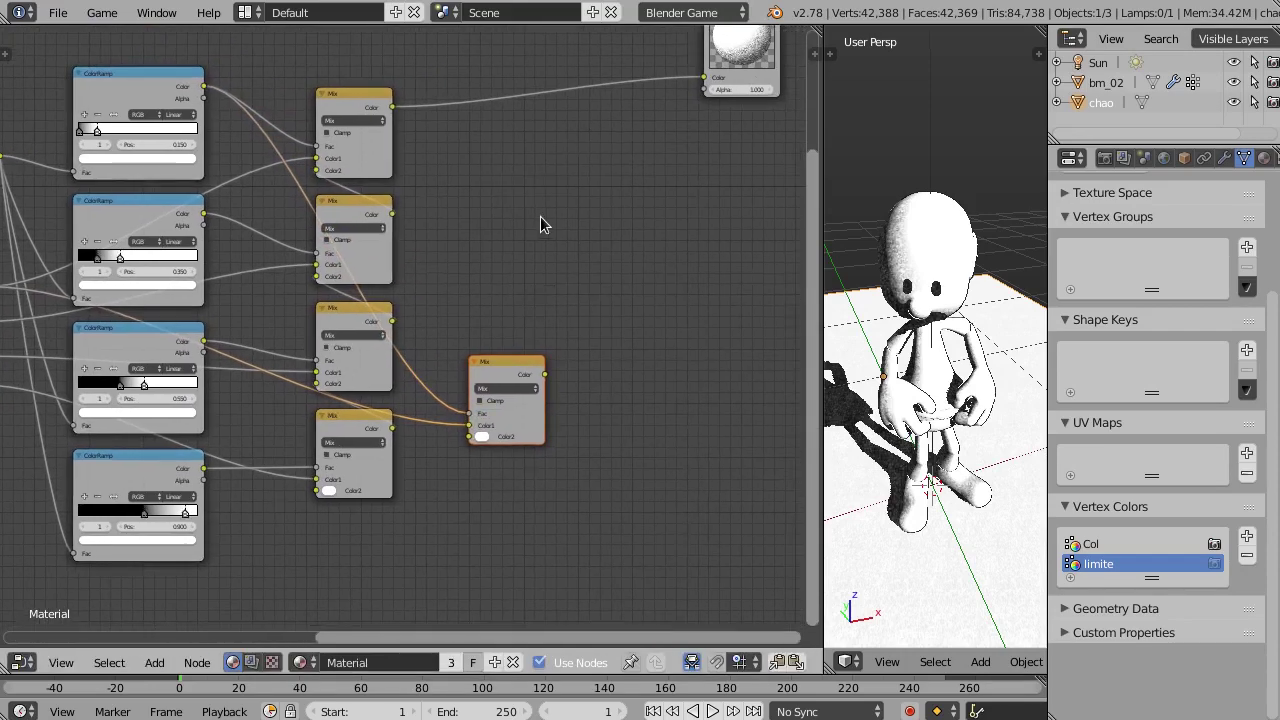
Add another MixRGB node up and to the right of the white Mix
key(shift+a)
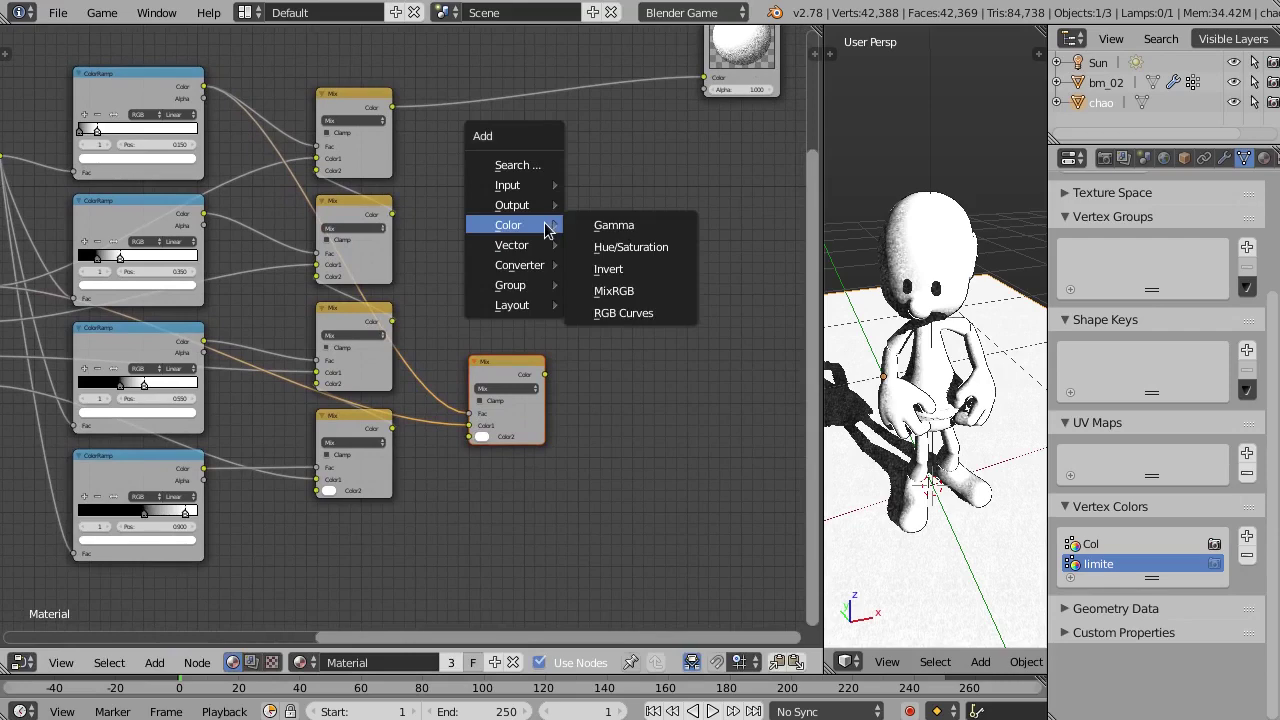
click(614, 286)
click(571, 277)
scroll(557, 371, up, 1)
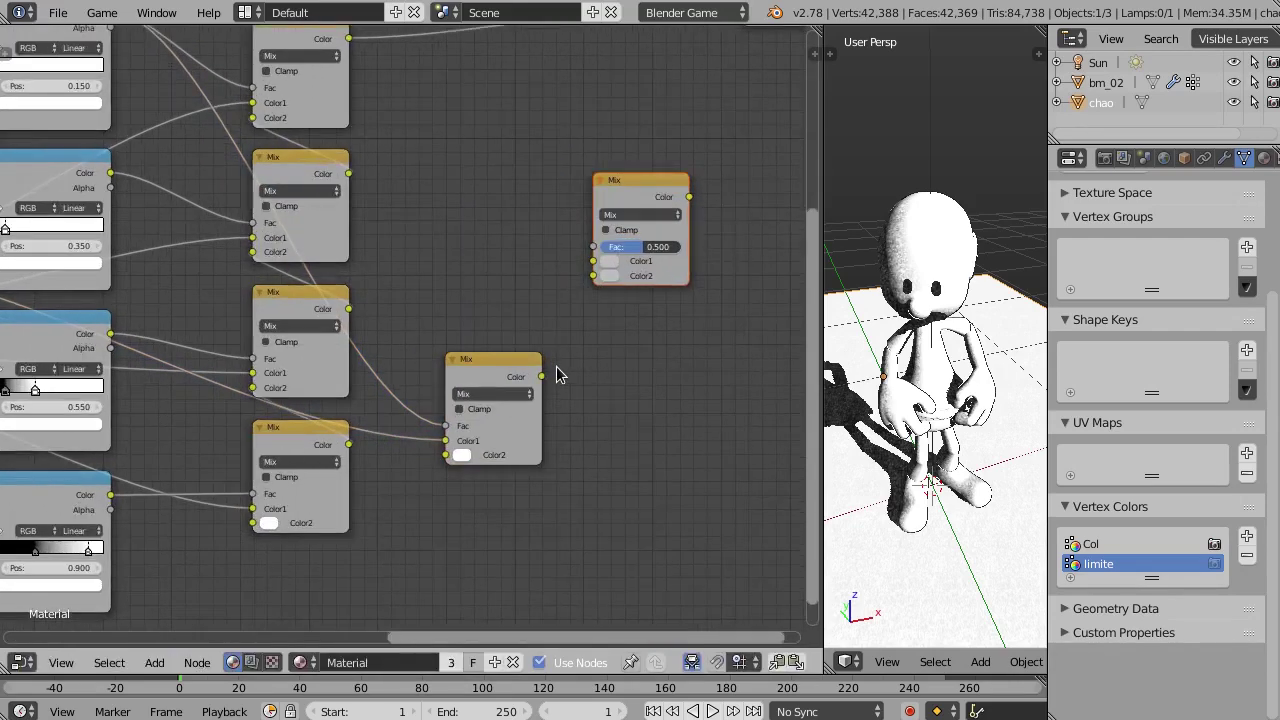
scroll(557, 371, up, 1)
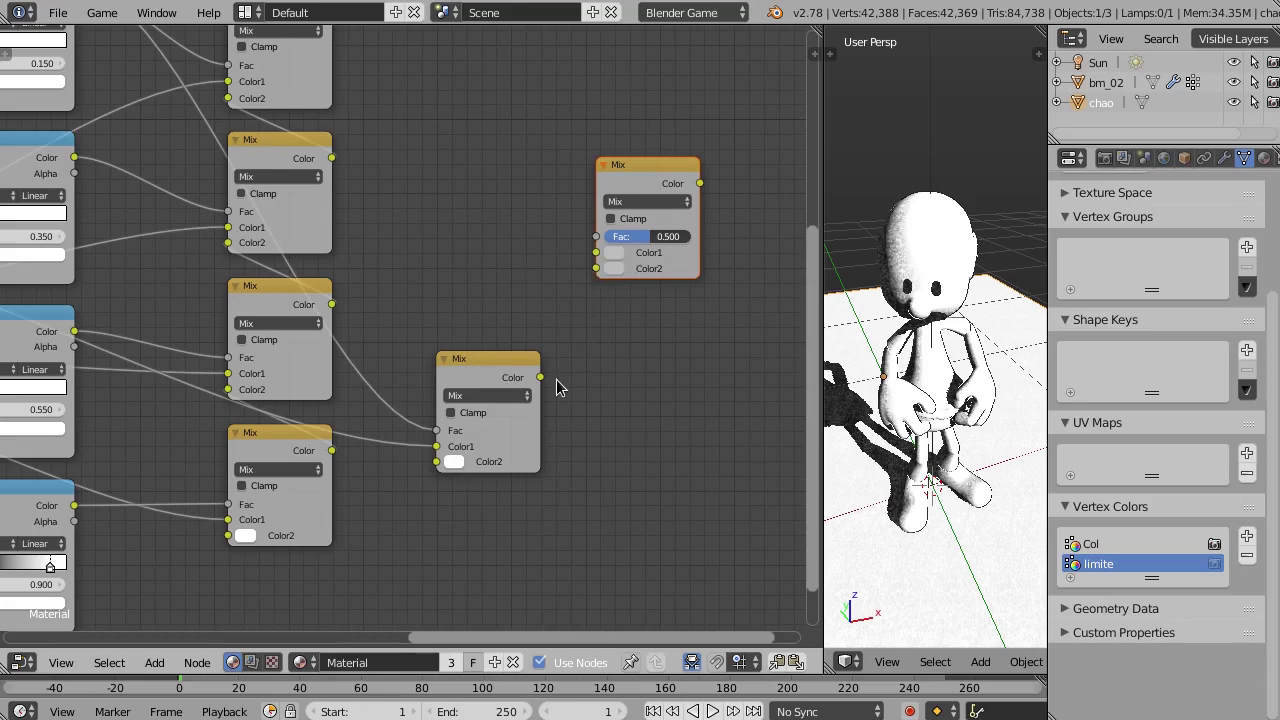
Link the lower white Mix output into its Color1 and the top Mix output into Color2
drag(541, 377, 596, 277)
scroll(506, 191, down, 2)
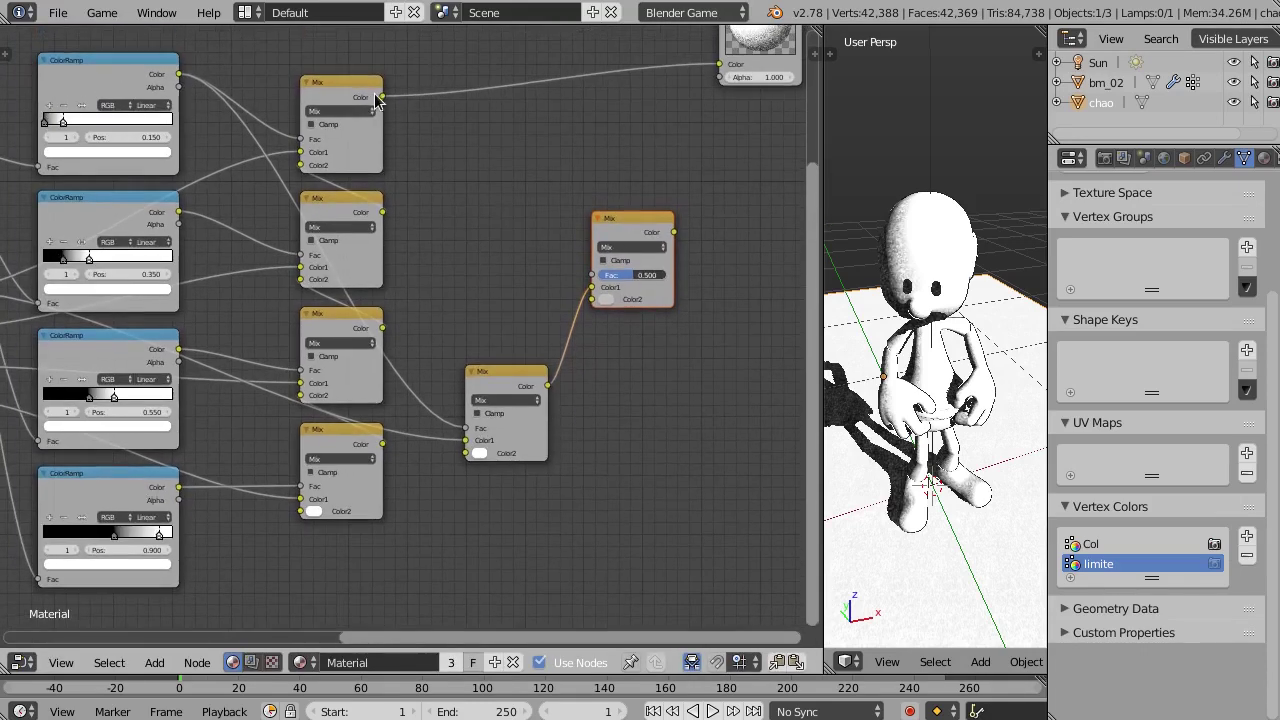
drag(383, 97, 591, 299)
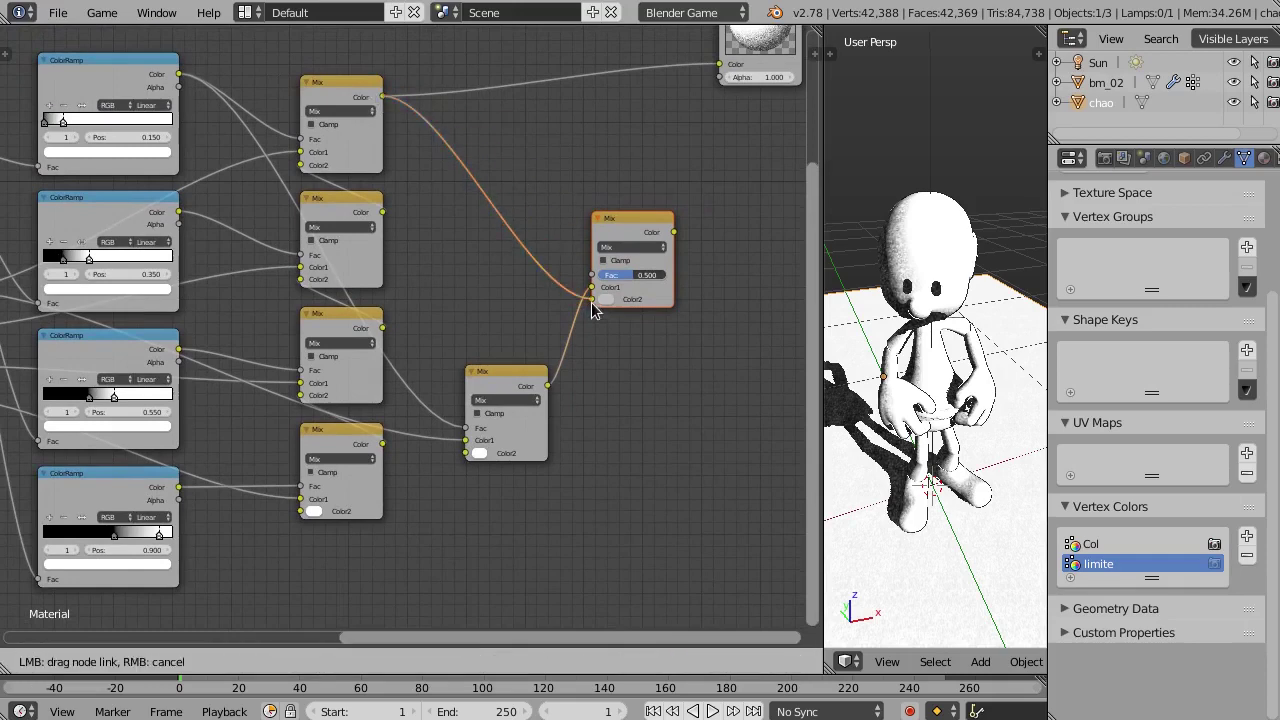
scroll(599, 265, down, 2)
middle_drag(231, 287, 367, 267)
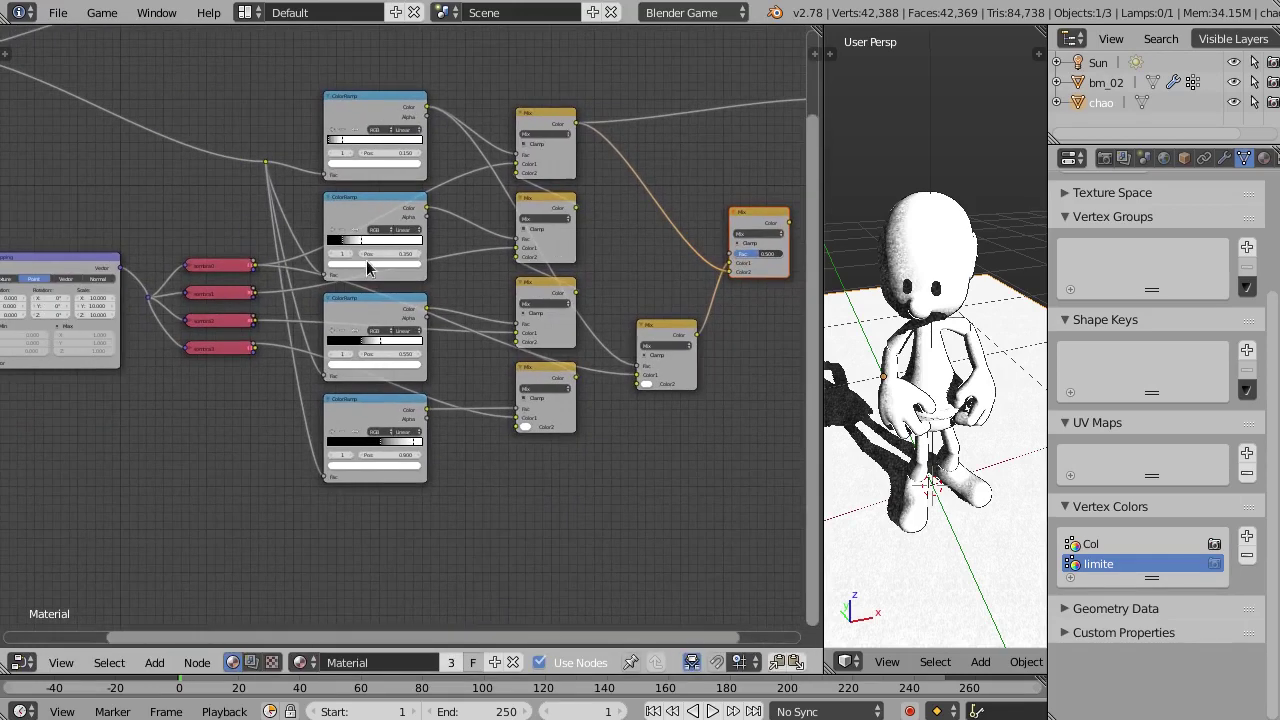
scroll(203, 330, down, 1)
middle_drag(203, 330, 164, 391)
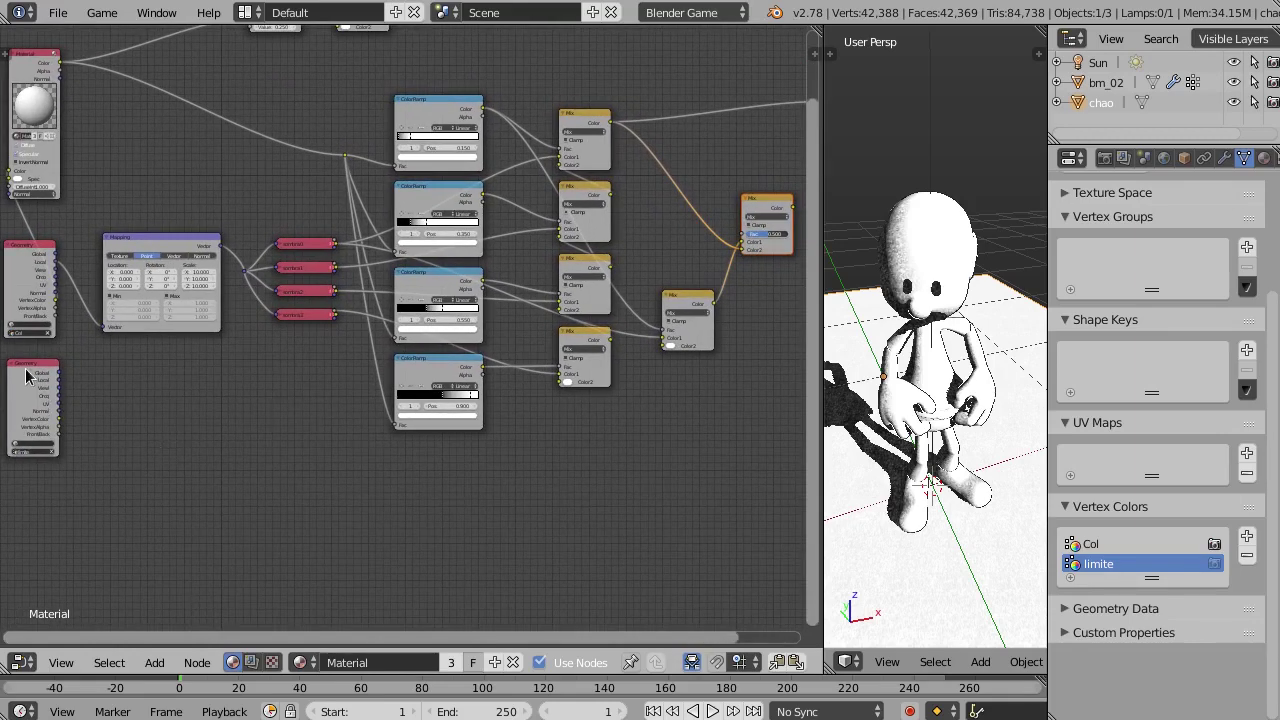
Move the limite Geometry node below the Mix nodes and link its Vertex Color into the newest Mix
mouse_move(28, 375)
mouse_down()
mouse_move(495, 415)
mouse_move(656, 388)
mouse_up()
scroll(656, 388, up, 1)
middle_drag(656, 388, 517, 343)
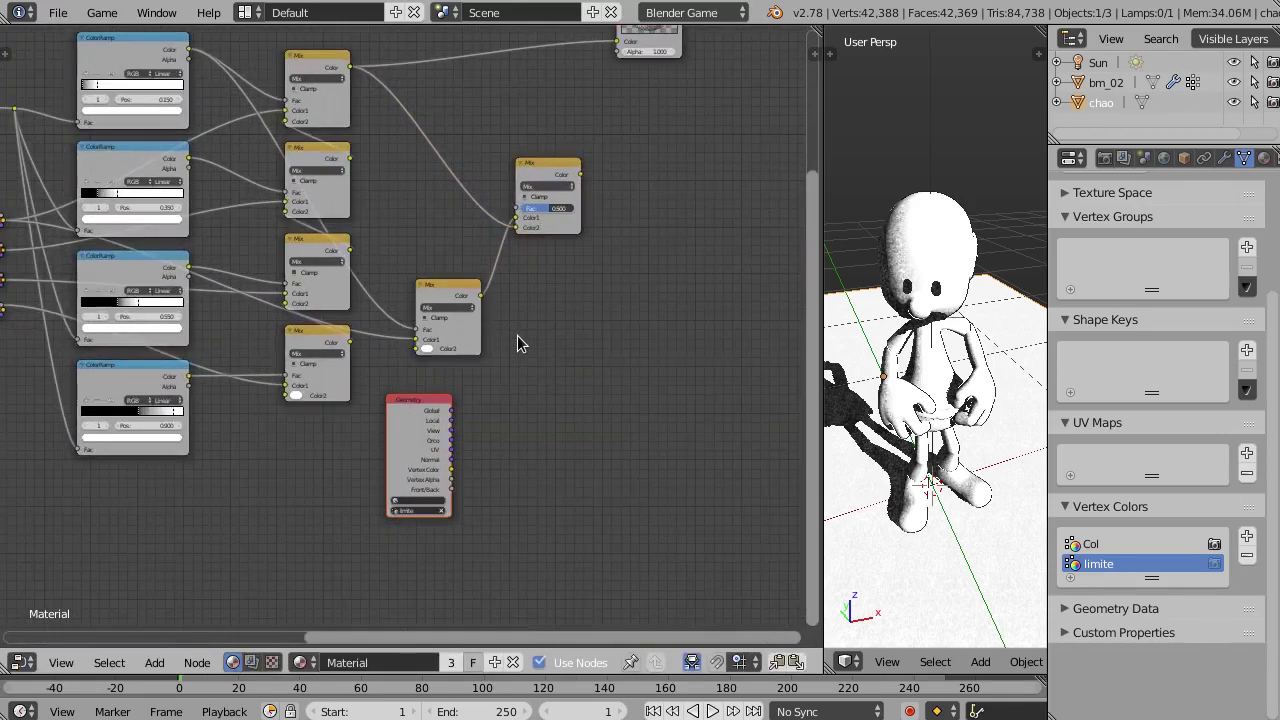
scroll(517, 343, up, 2)
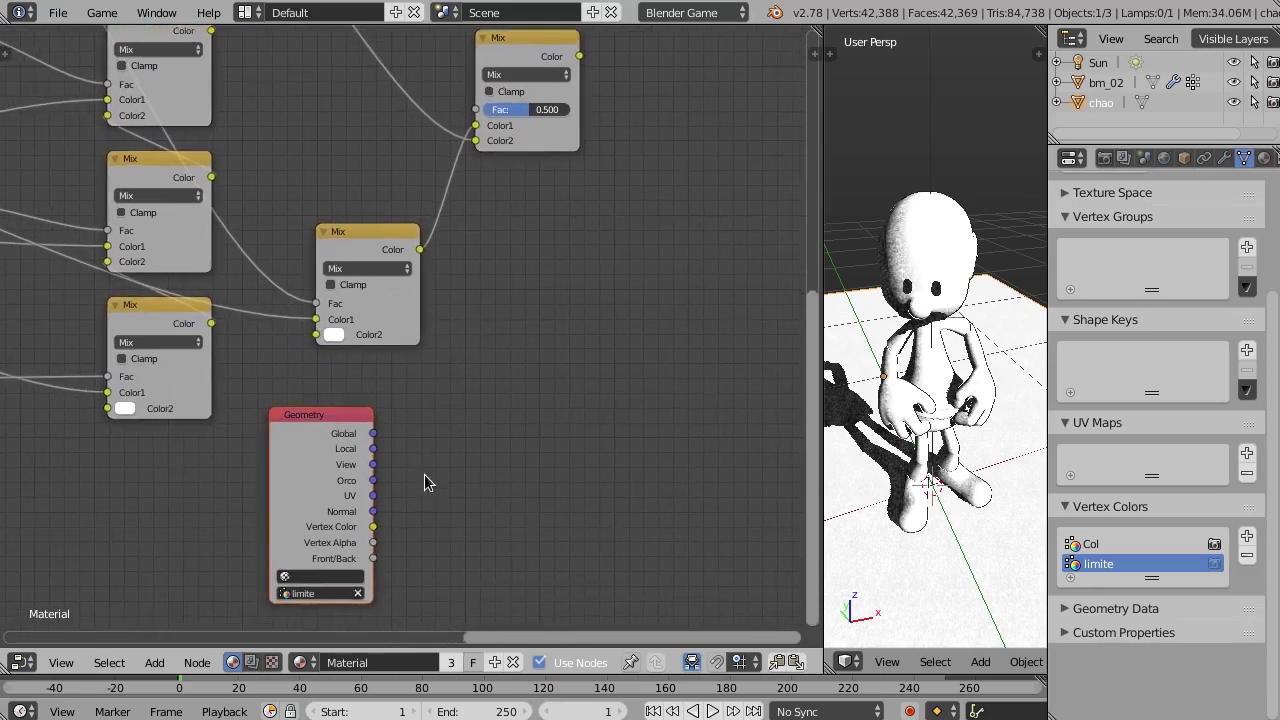
drag(373, 527, 470, 110)
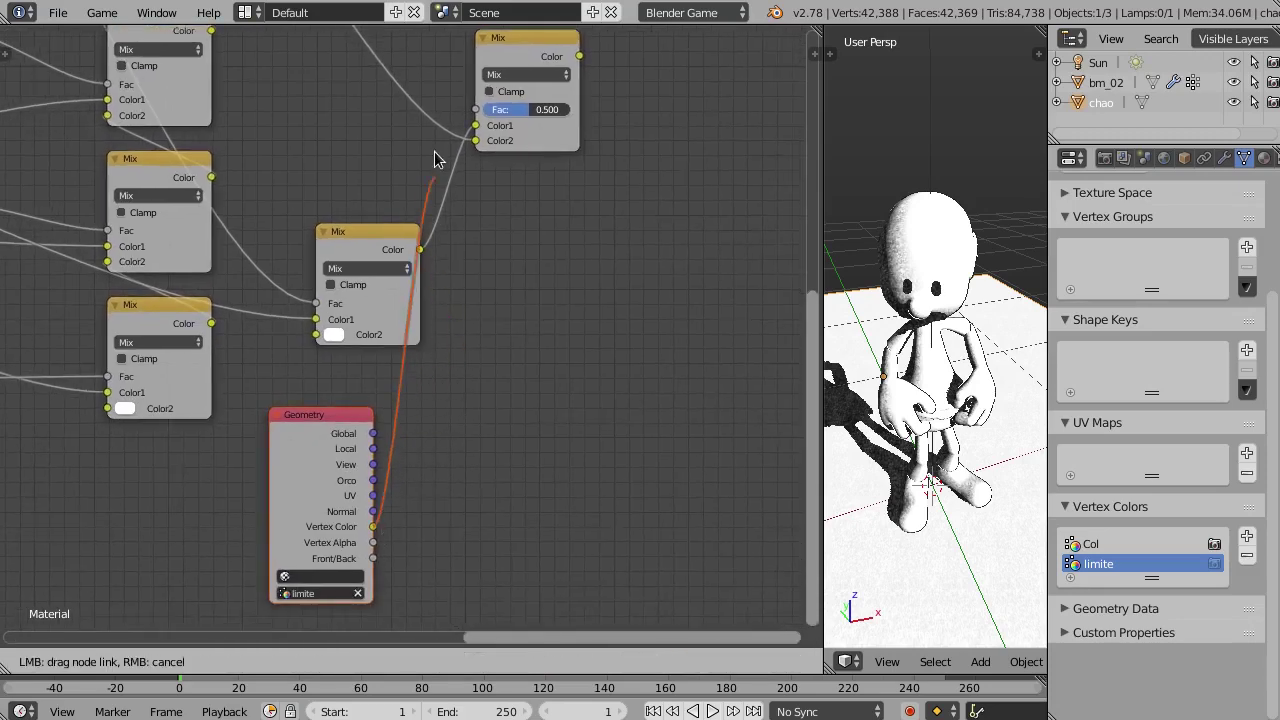
Connect the final Mix node's result to the Material Output's Color input
scroll(431, 306, up, 3)
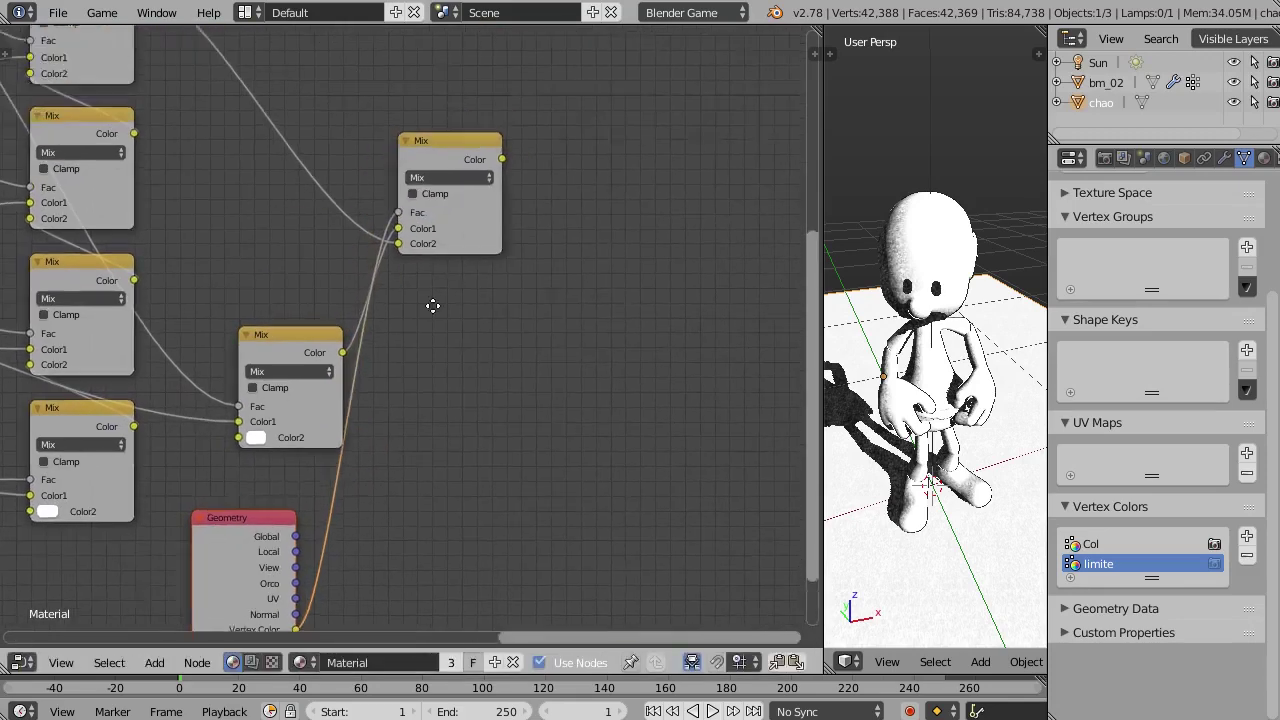
scroll(434, 251, up, 3)
scroll(426, 277, up, 2)
scroll(925, 475, up, 3)
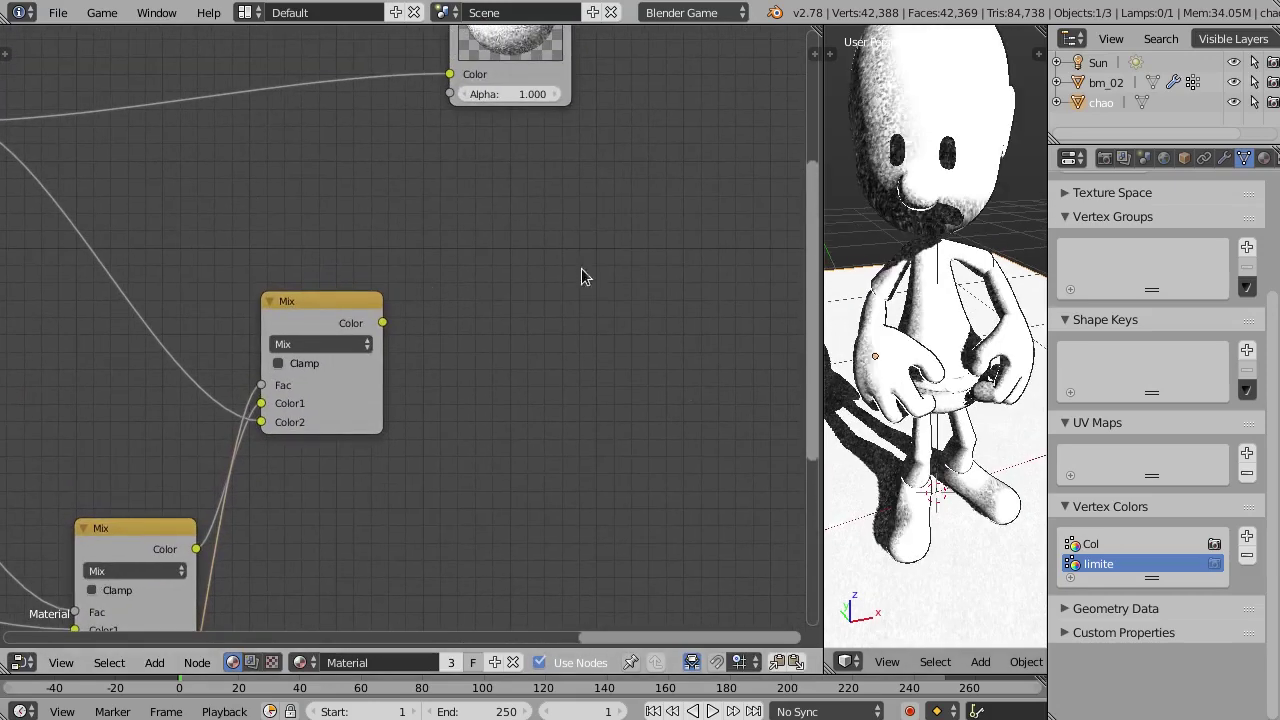
drag(383, 322, 440, 76)
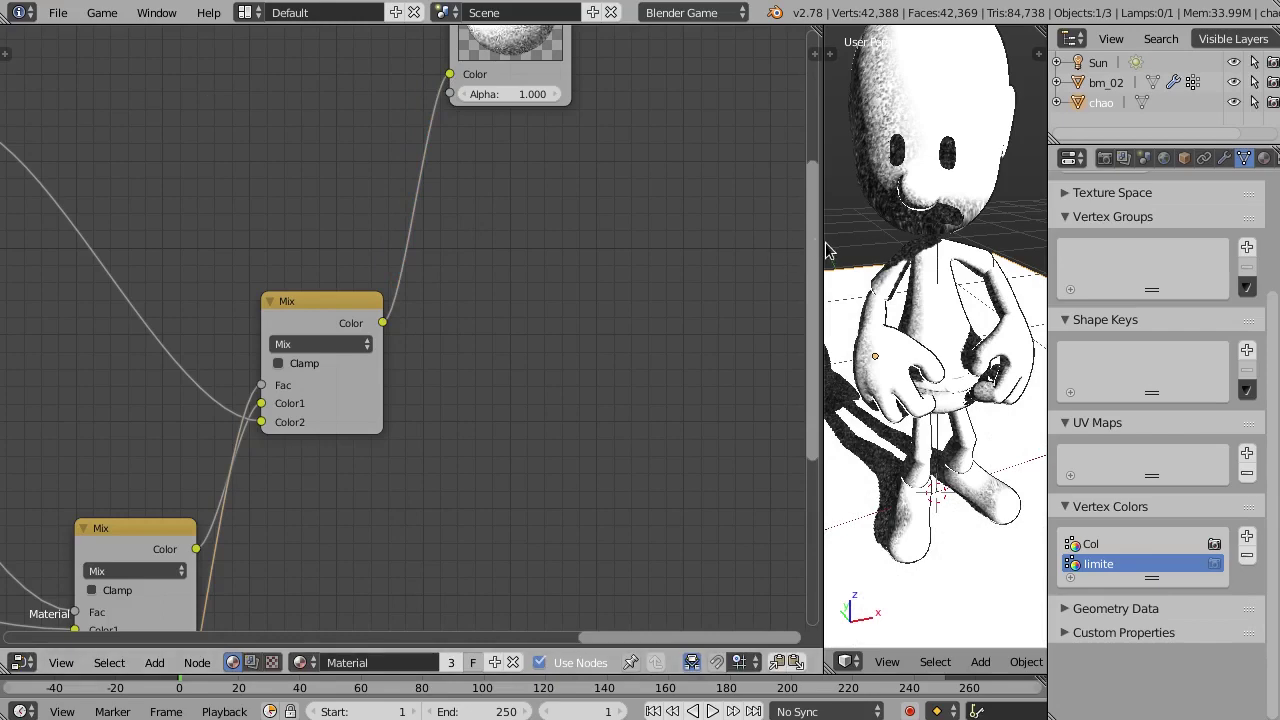
drag(824, 246, 630, 251)
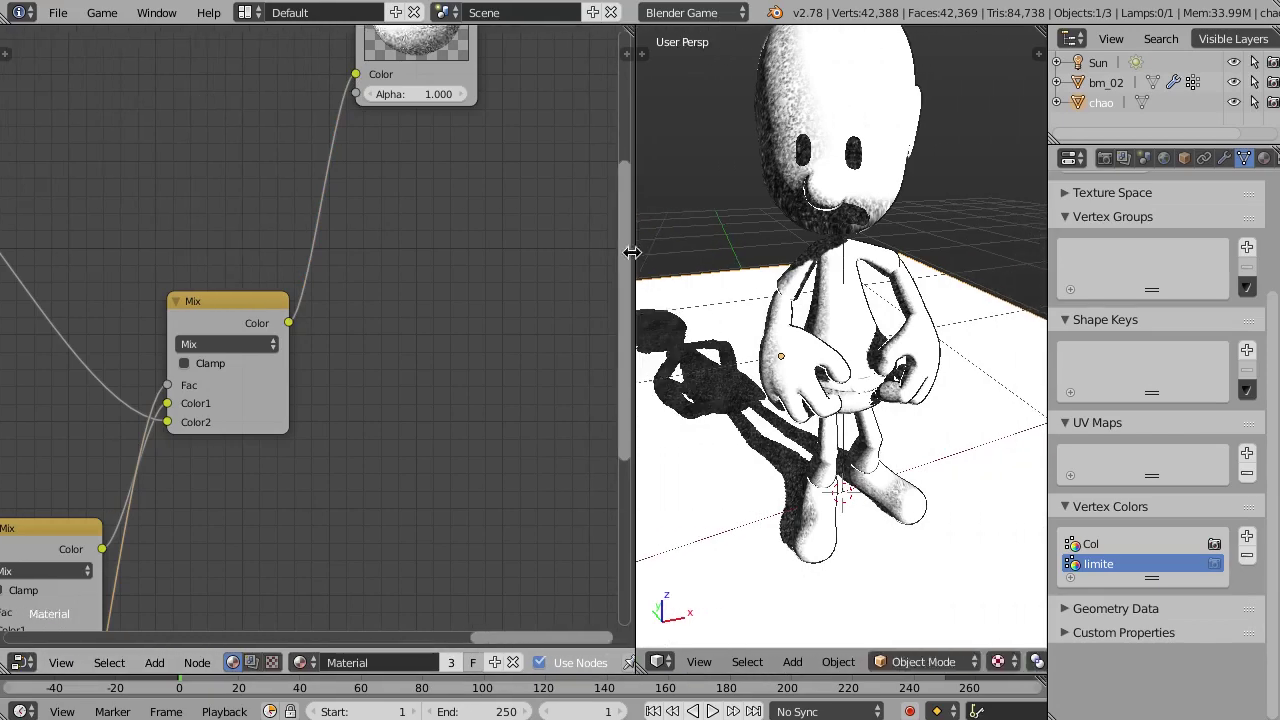
Select the character mesh bm_02 while orbiting the view down toward the floor
mouse_move(858, 508)
middle_down()
mouse_move(776, 506)
mouse_move(740, 426)
mouse_move(708, 398)
mouse_move(720, 420)
mouse_move(800, 380)
middle_up()
scroll(720, 420, down, 4)
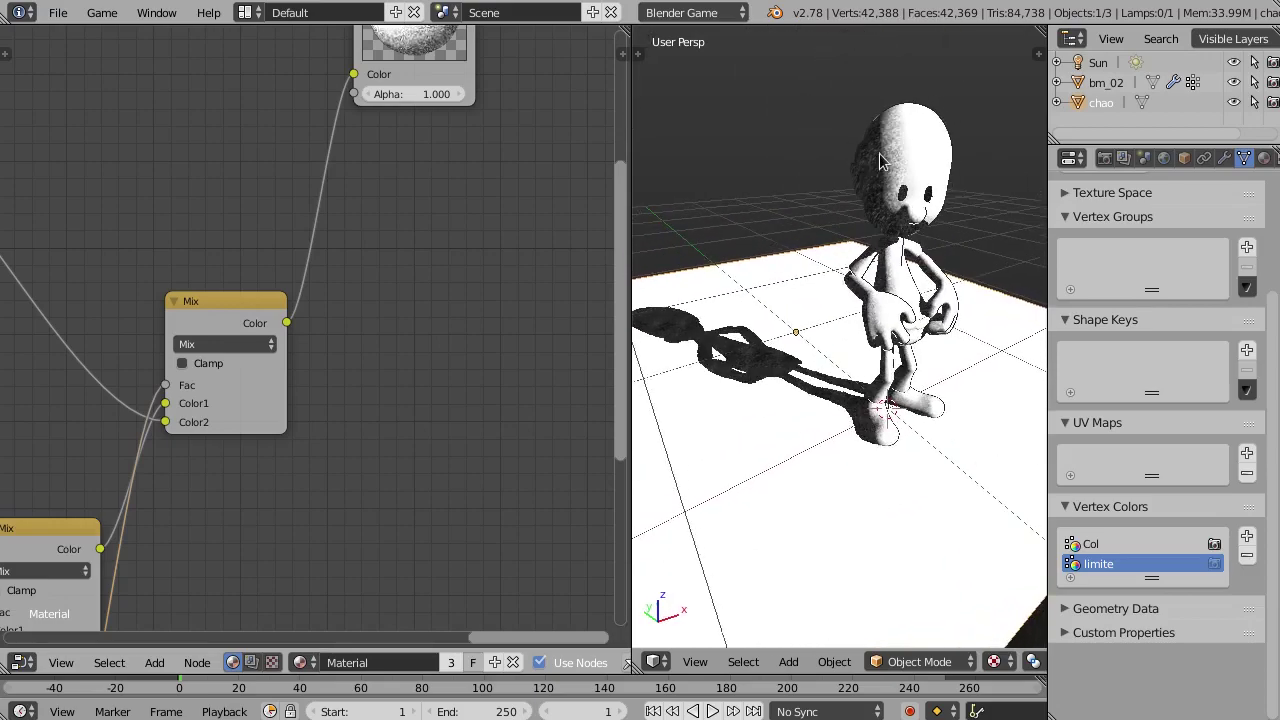
right_click(830, 340)
mouse_move(830, 340)
middle_down()
mouse_move(820, 346)
mouse_move(800, 320)
mouse_move(772, 258)
mouse_move(740, 372)
middle_up()
scroll(772, 258, up, 3)
scroll(772, 258, down, 3)
mouse_move(836, 425)
middle_down()
mouse_move(856, 410)
mouse_move(850, 445)
mouse_move(838, 418)
mouse_move(800, 416)
middle_up()
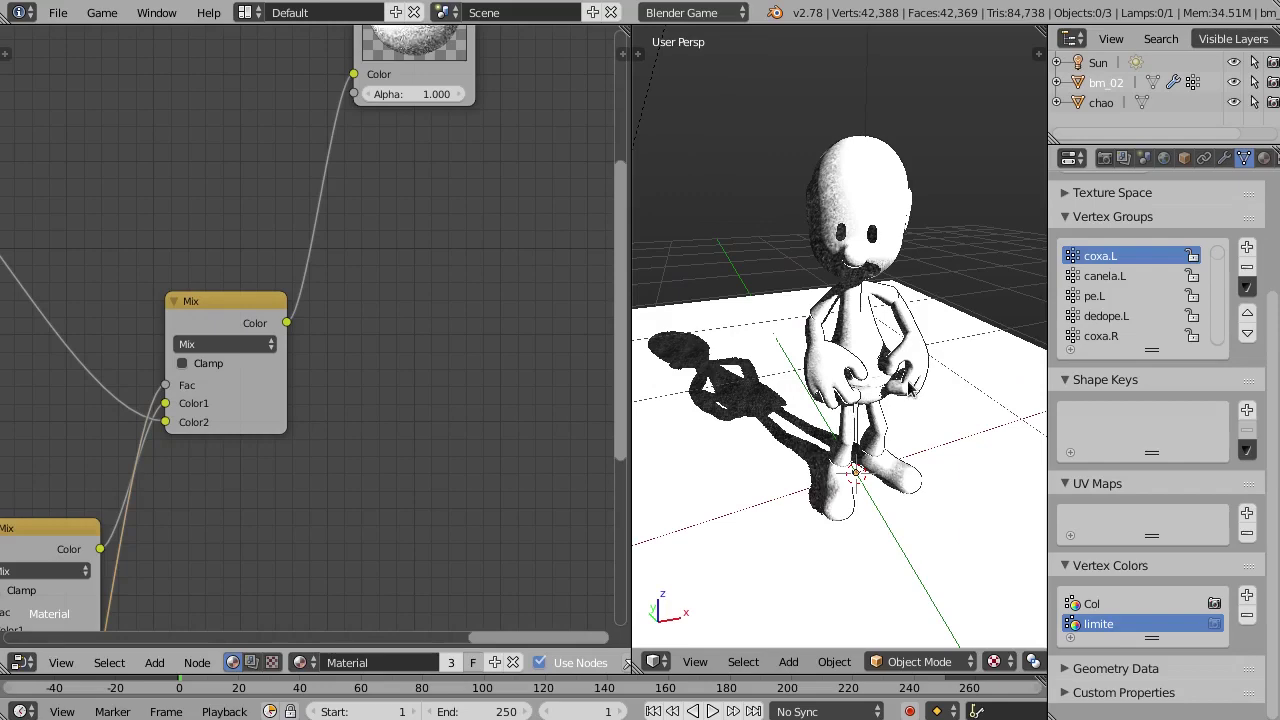
Select all objects and then deselect everything, rotating the view around the character
key(a)
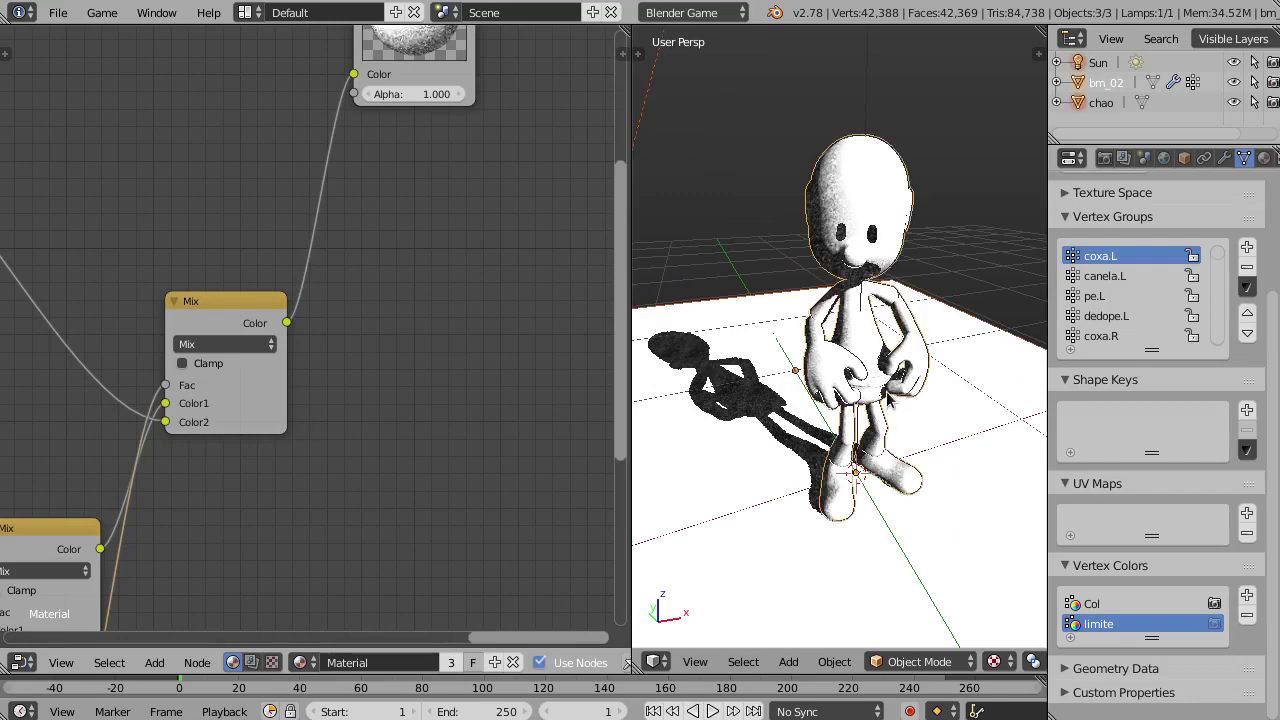
key(a)
middle_drag(888, 398, 620, 368)
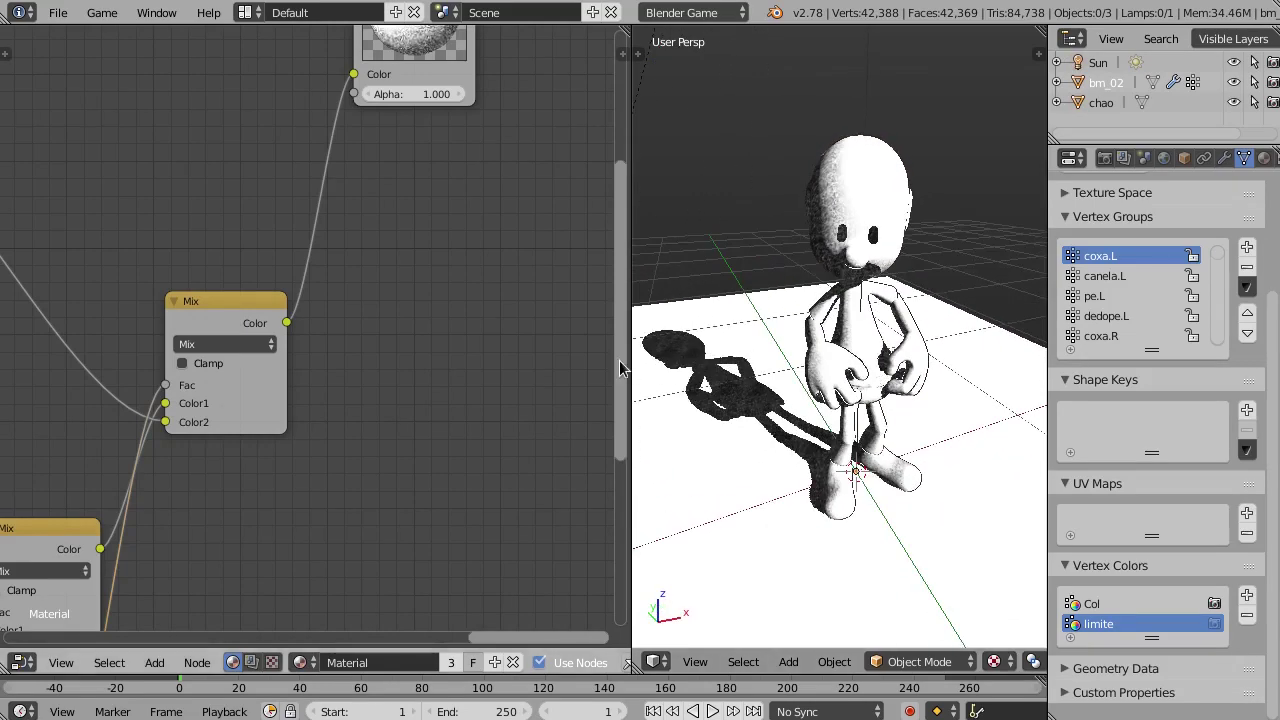
drag(620, 368, 615, 340)
scroll(438, 330, down, 2)
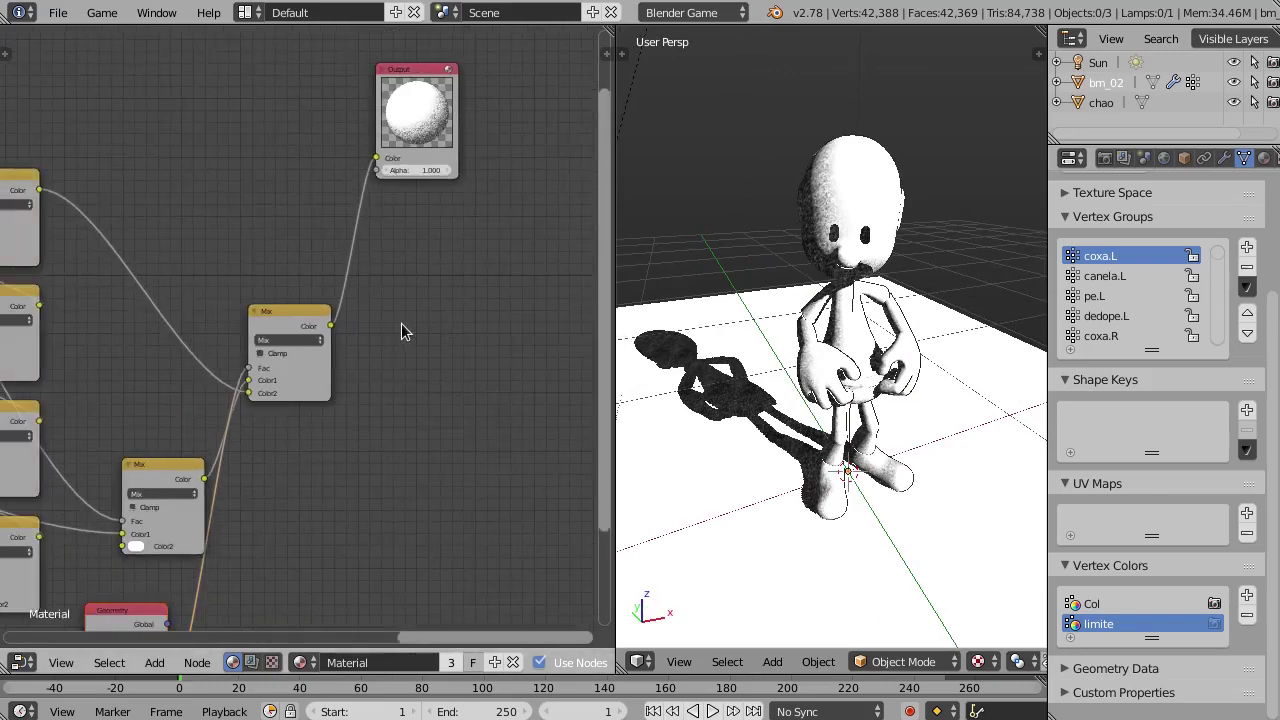
scroll(340, 250, down, 3)
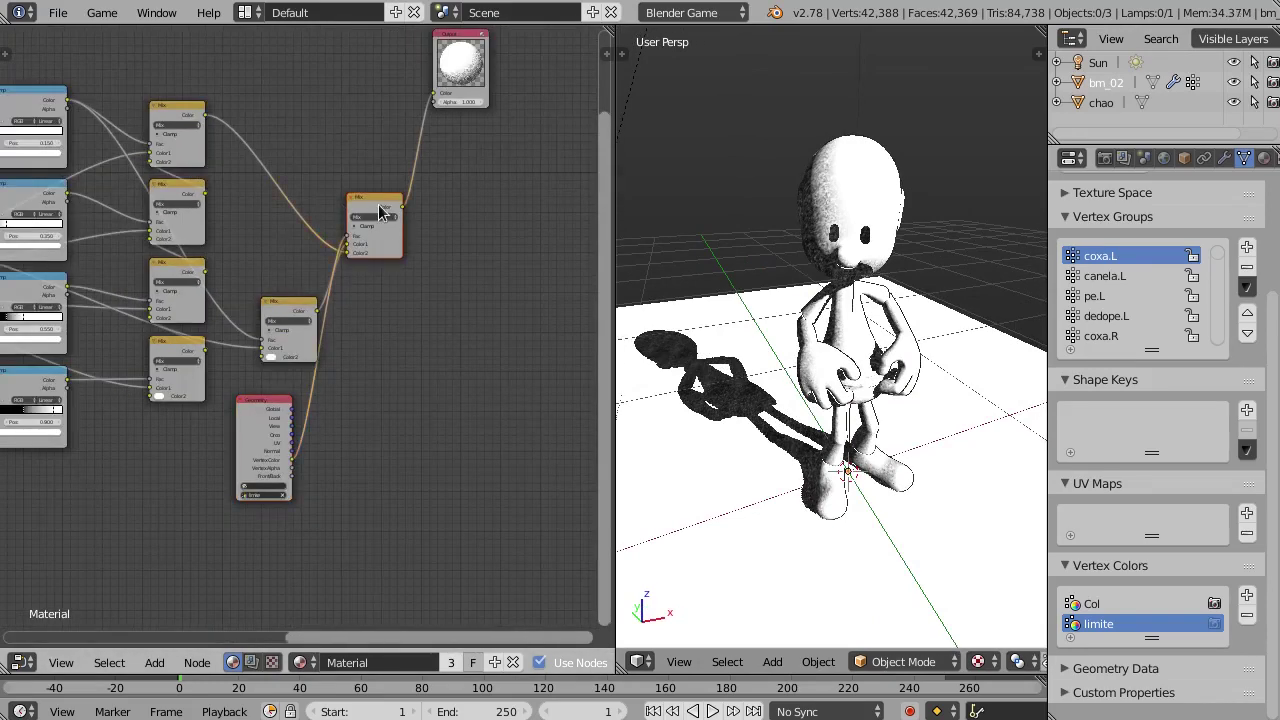
Move the final Mix node and the Material Output node lower, next to the chain
drag(380, 213, 388, 265)
mouse_move(451, 51)
mouse_down()
mouse_move(535, 248)
mouse_move(529, 265)
mouse_up()
scroll(323, 243, down, 1)
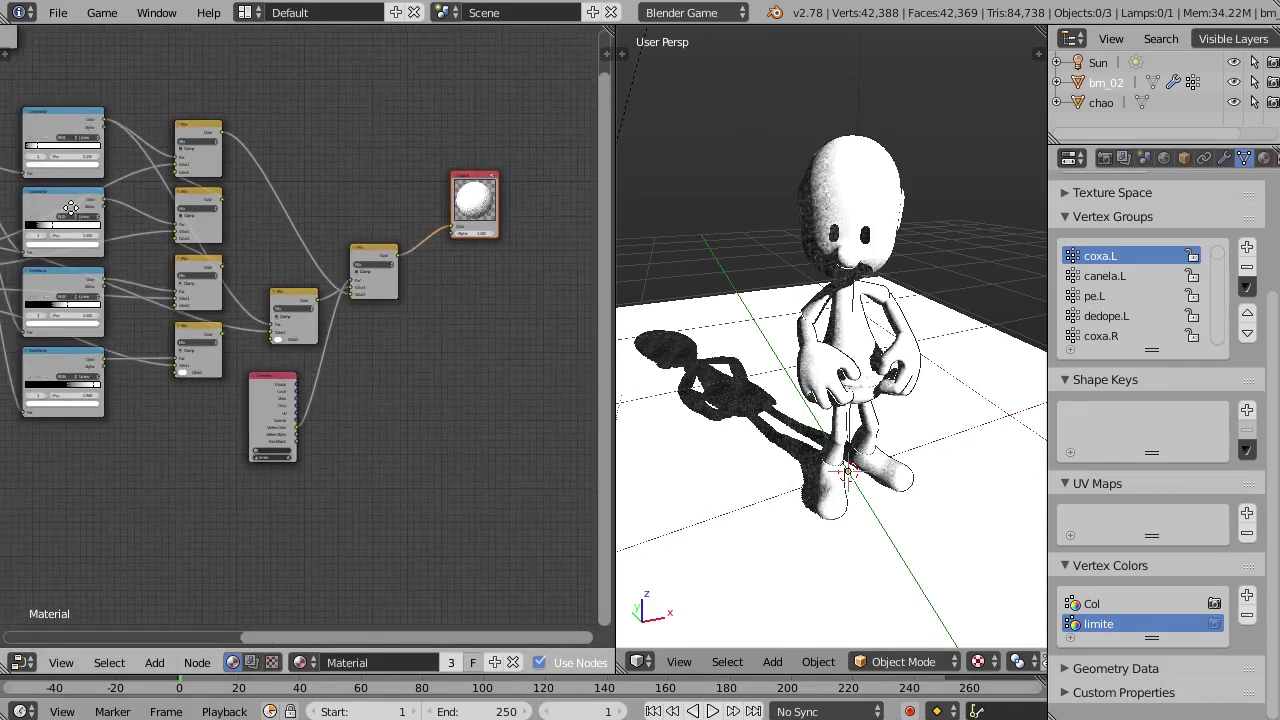
ctrl+scroll(222, 209, up, 5)
scroll(222, 209, left, 5)
scroll(222, 209, up, 3)
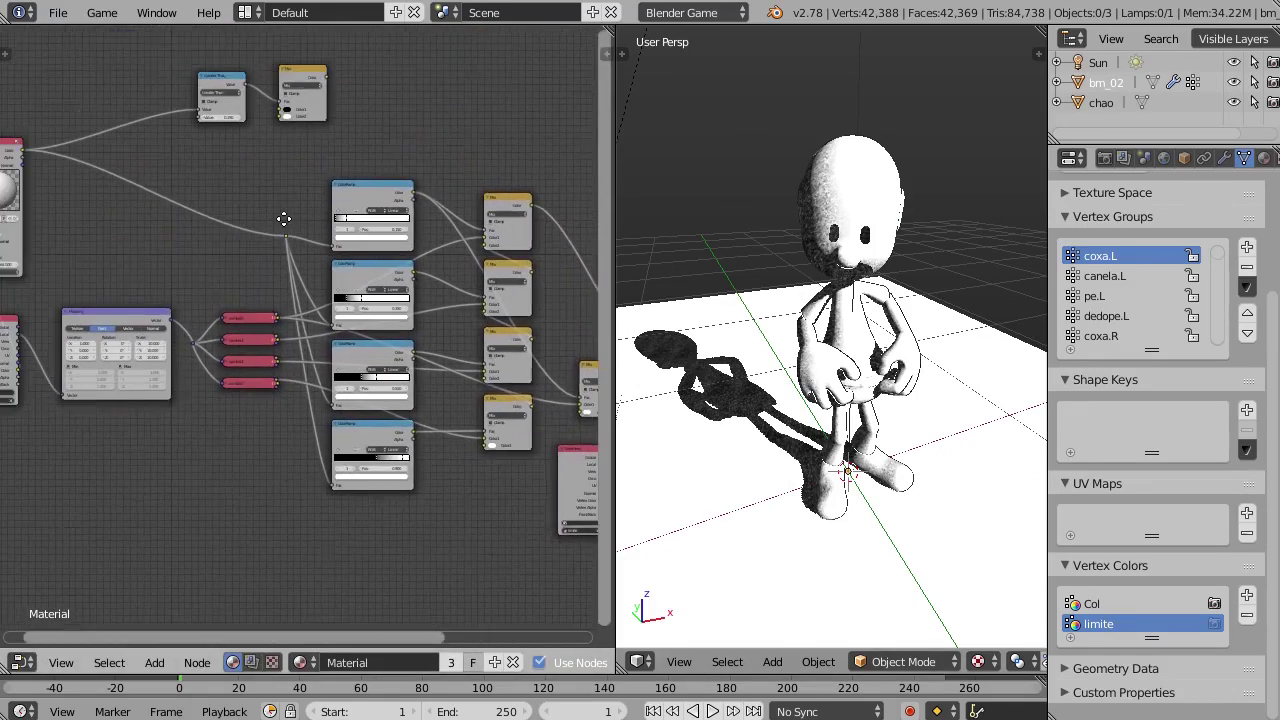
scroll(283, 217, left, 1)
scroll(263, 220, left, 1)
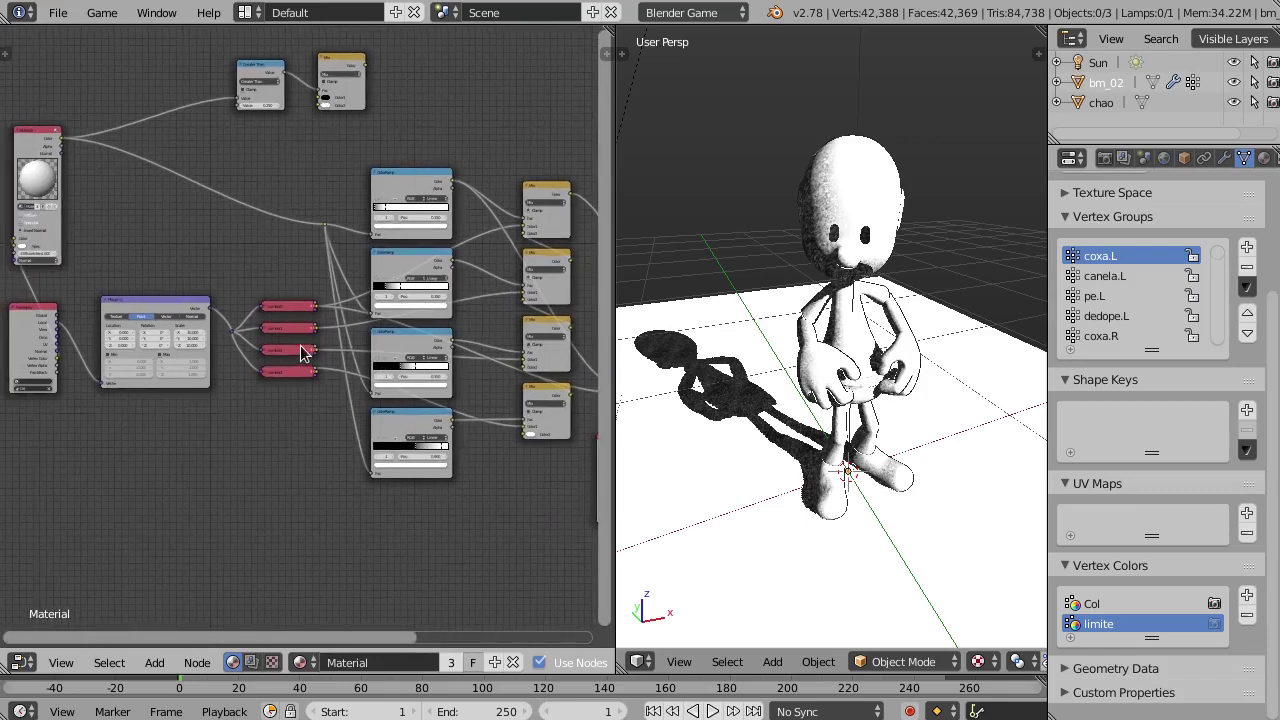
scroll(303, 352, up, 2)
scroll(298, 336, up, 1)
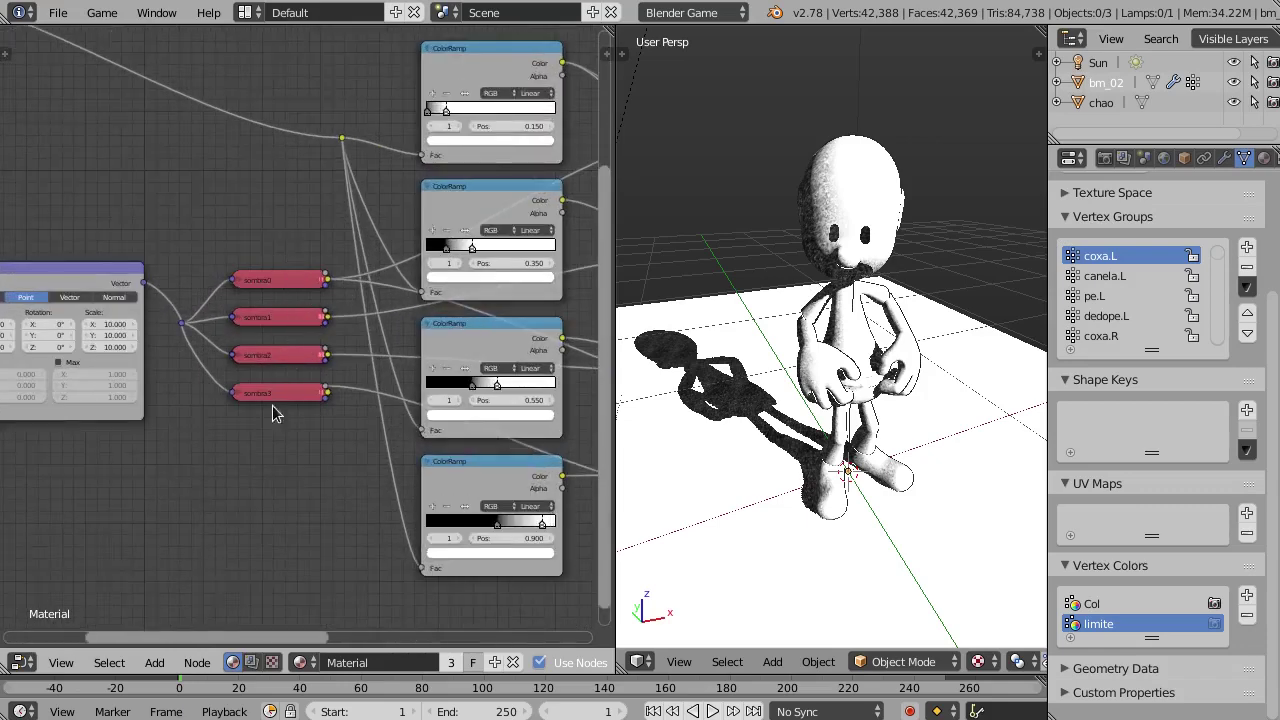
scroll(295, 362, up, 2)
scroll(271, 280, down, 1)
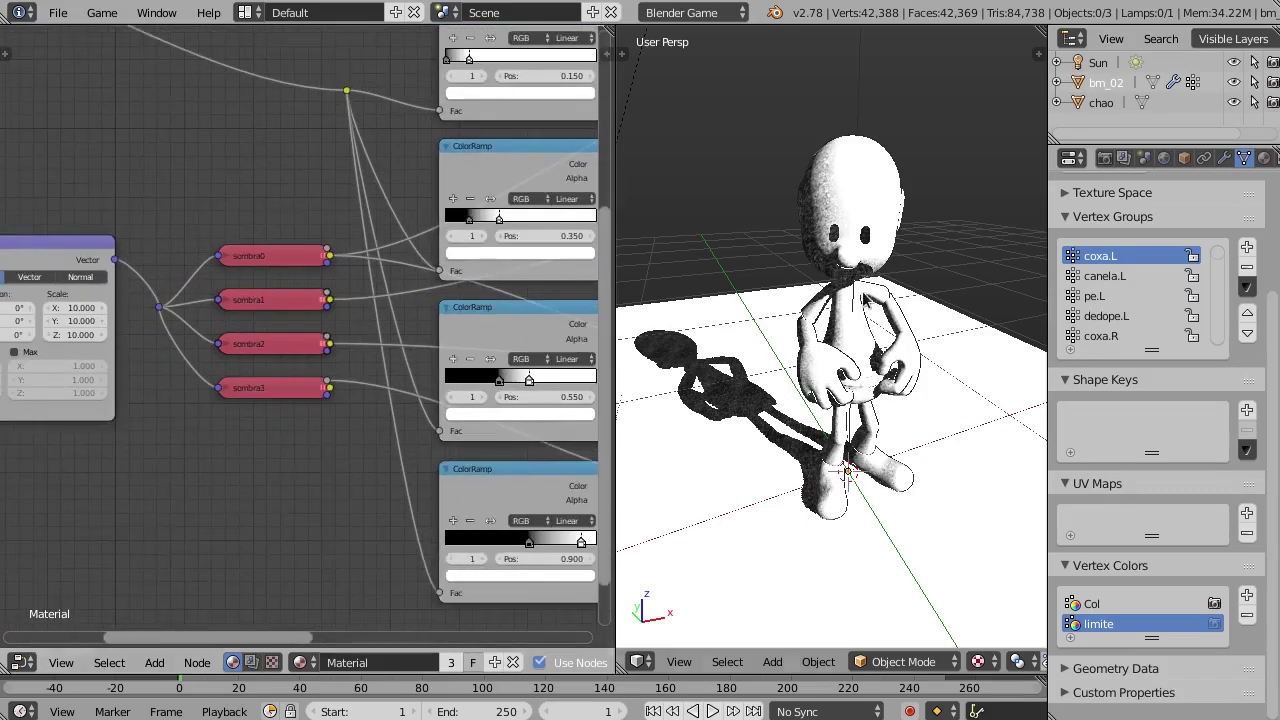
middle_drag(877, 316, 937, 317)
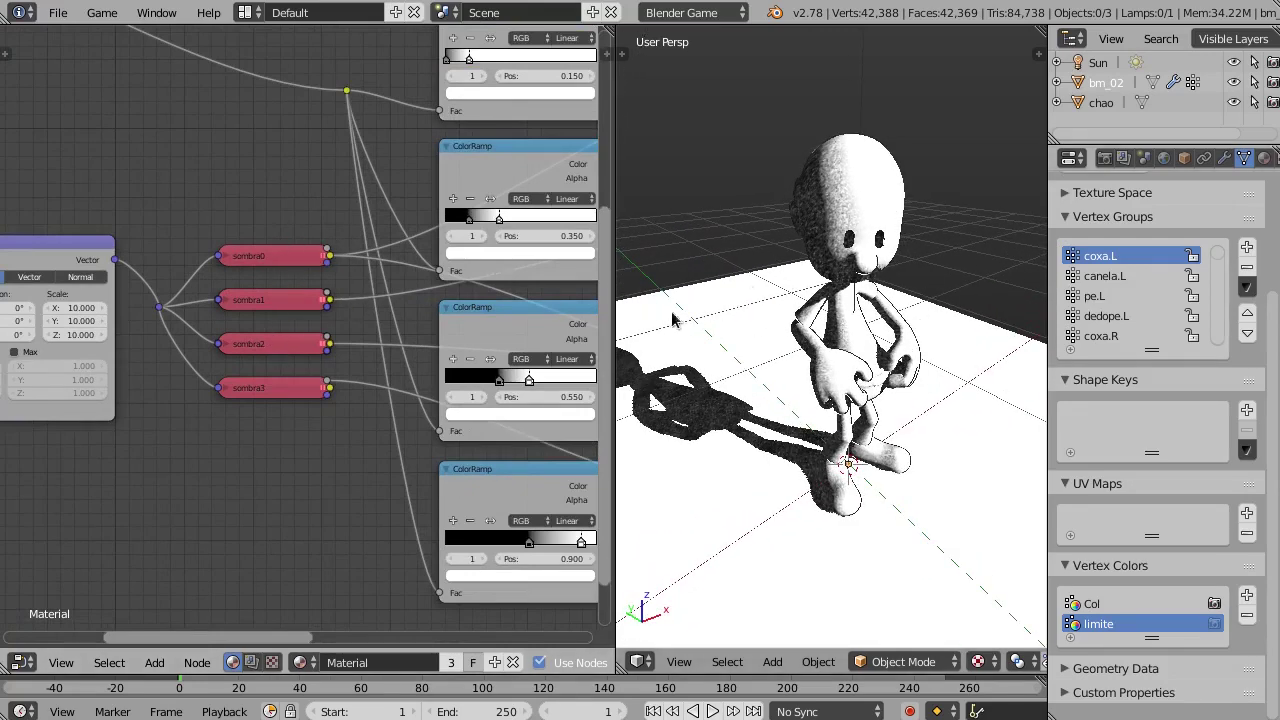
scroll(255, 332, down, 1)
middle_drag(251, 334, 480, 314)
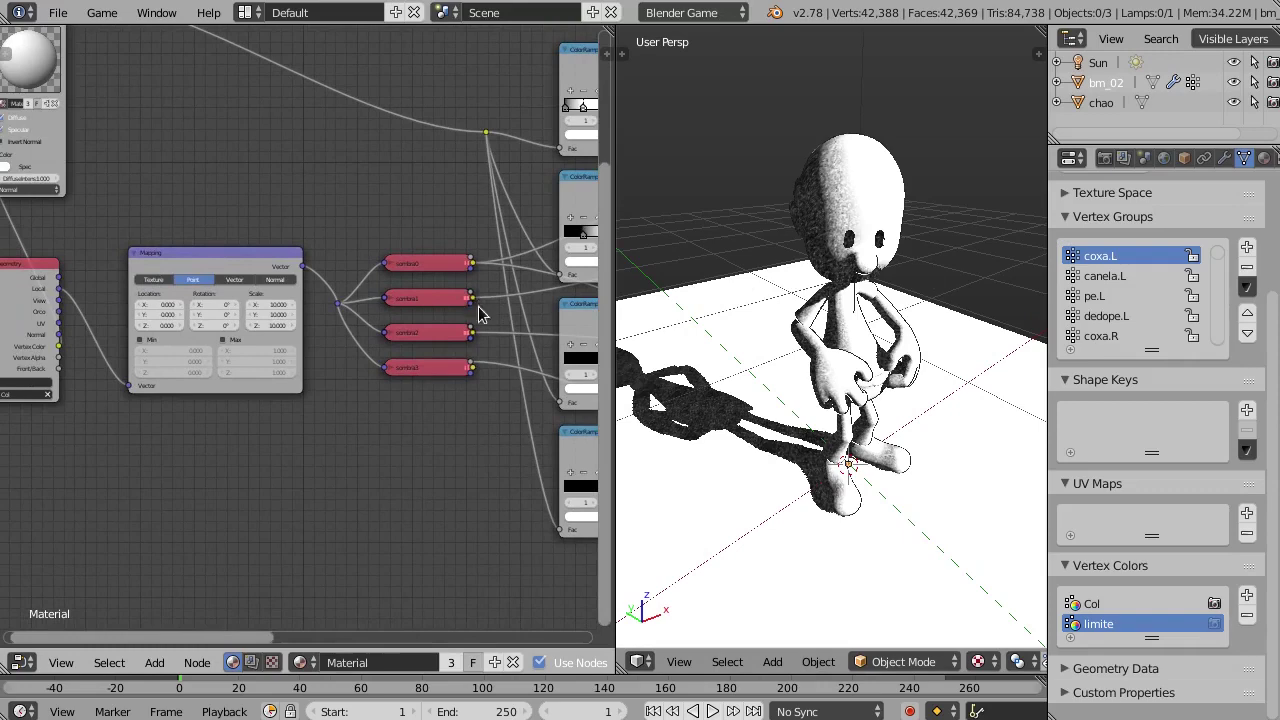
Move the Geometry node feeding the Mapping node further left
scroll(478, 316, down, 1)
middle_drag(160, 192, 309, 263)
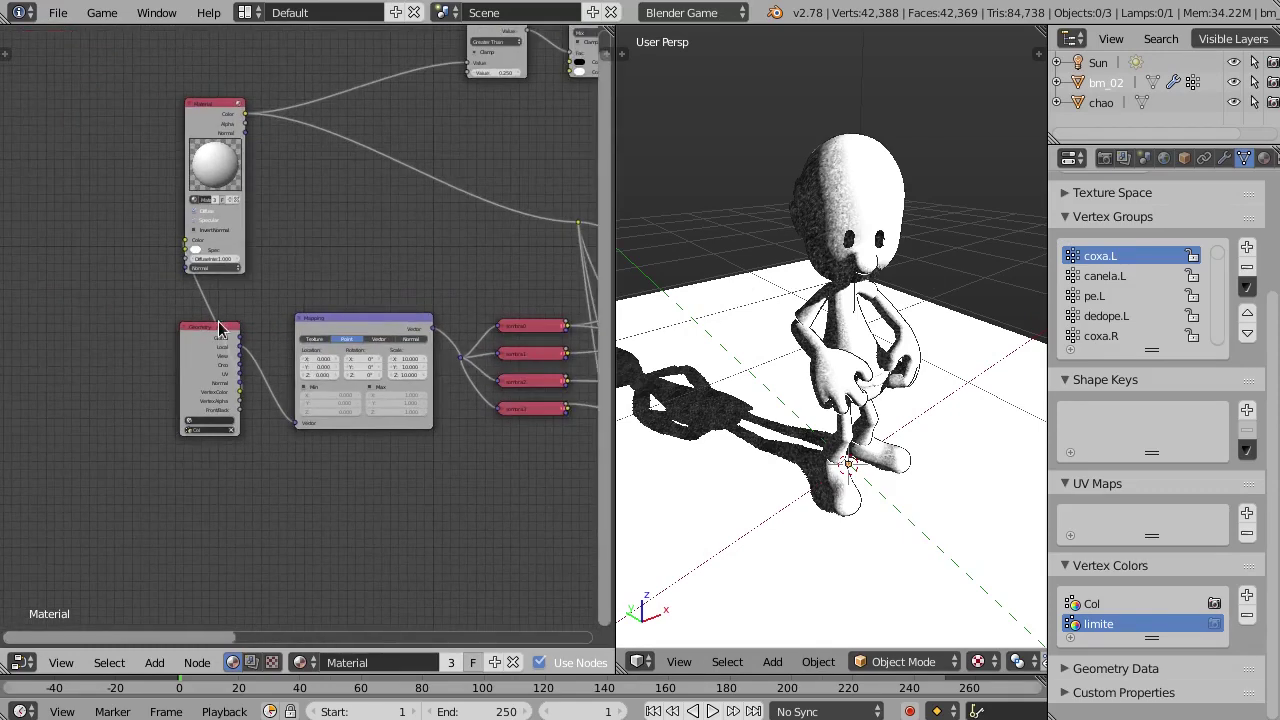
drag(216, 334, 155, 338)
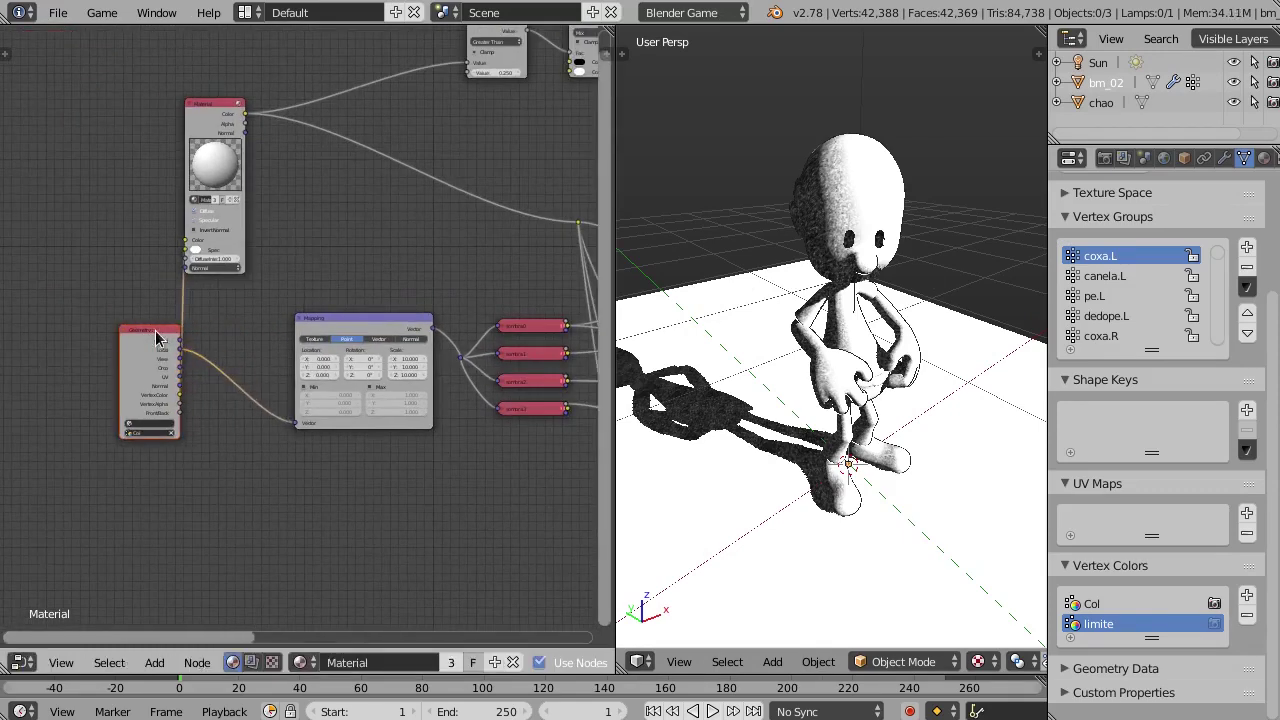
Orbit around the toon-shaded character to review it from several angles
middle_drag(879, 288, 851, 290)
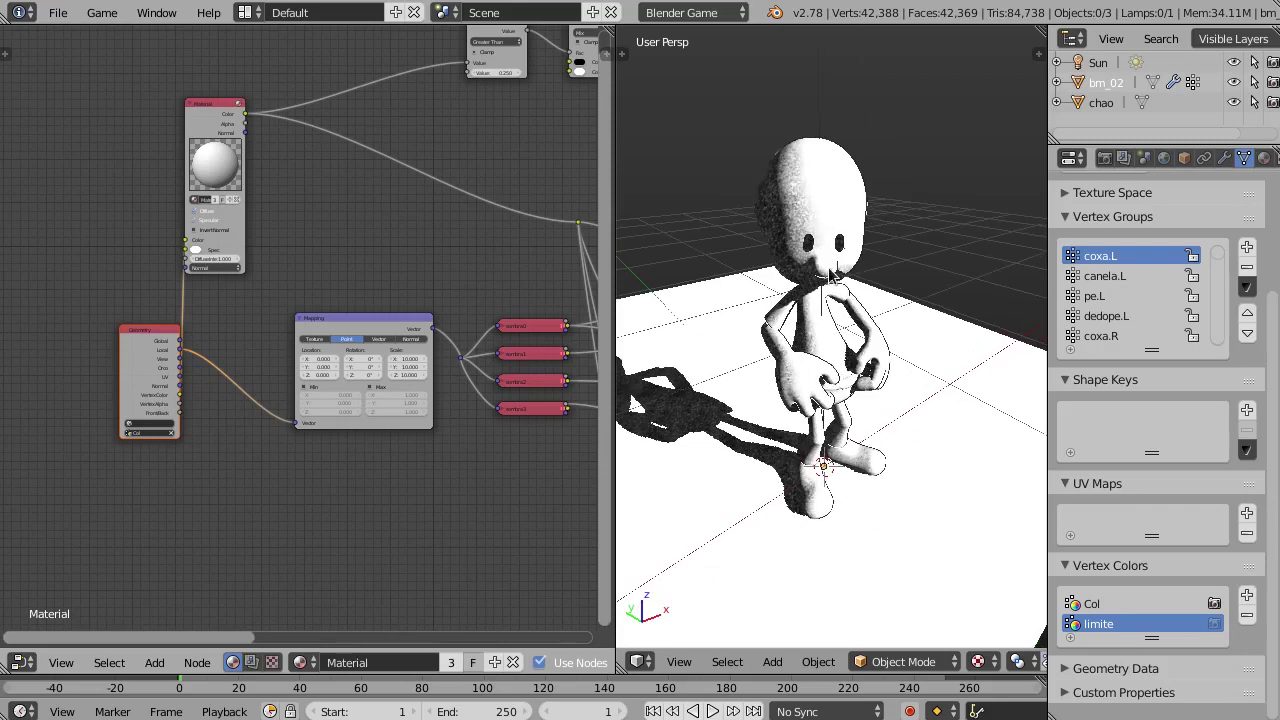
mouse_move(832, 275)
middle_down()
mouse_move(828, 298)
mouse_move(878, 316)
middle_up()
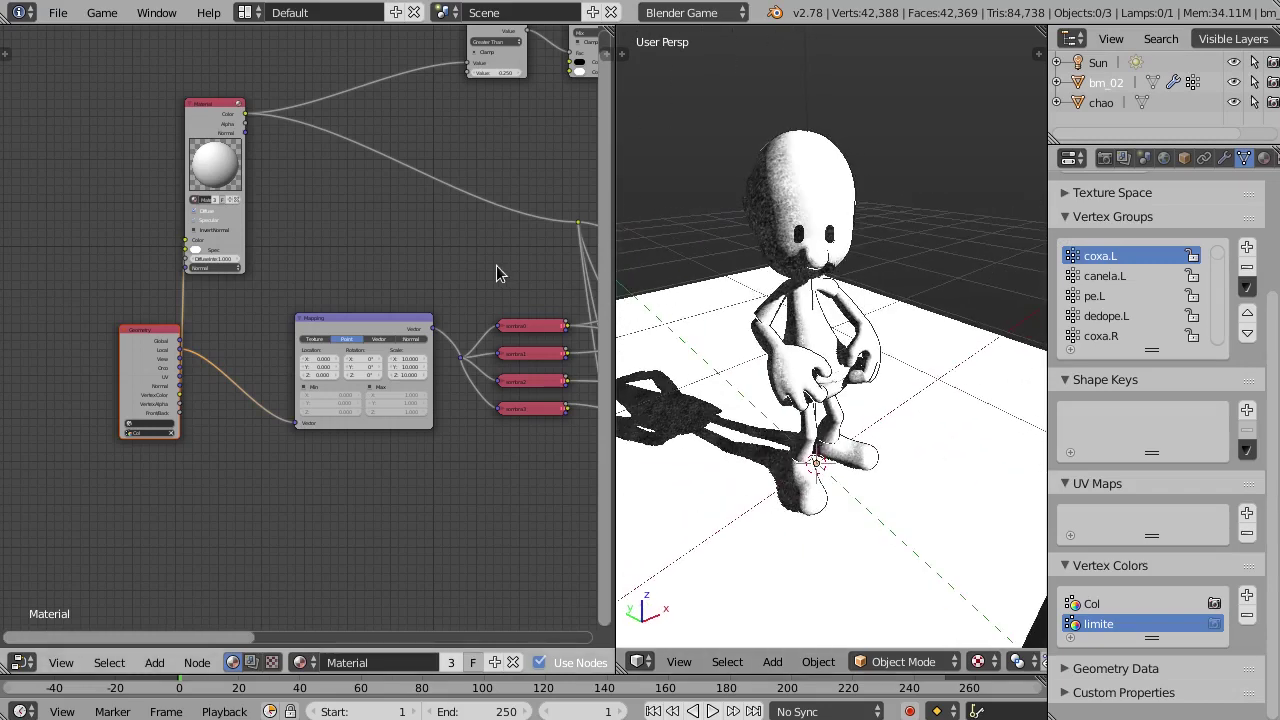
middle_drag(496, 268, 297, 229)
middle_drag(766, 287, 678, 273)
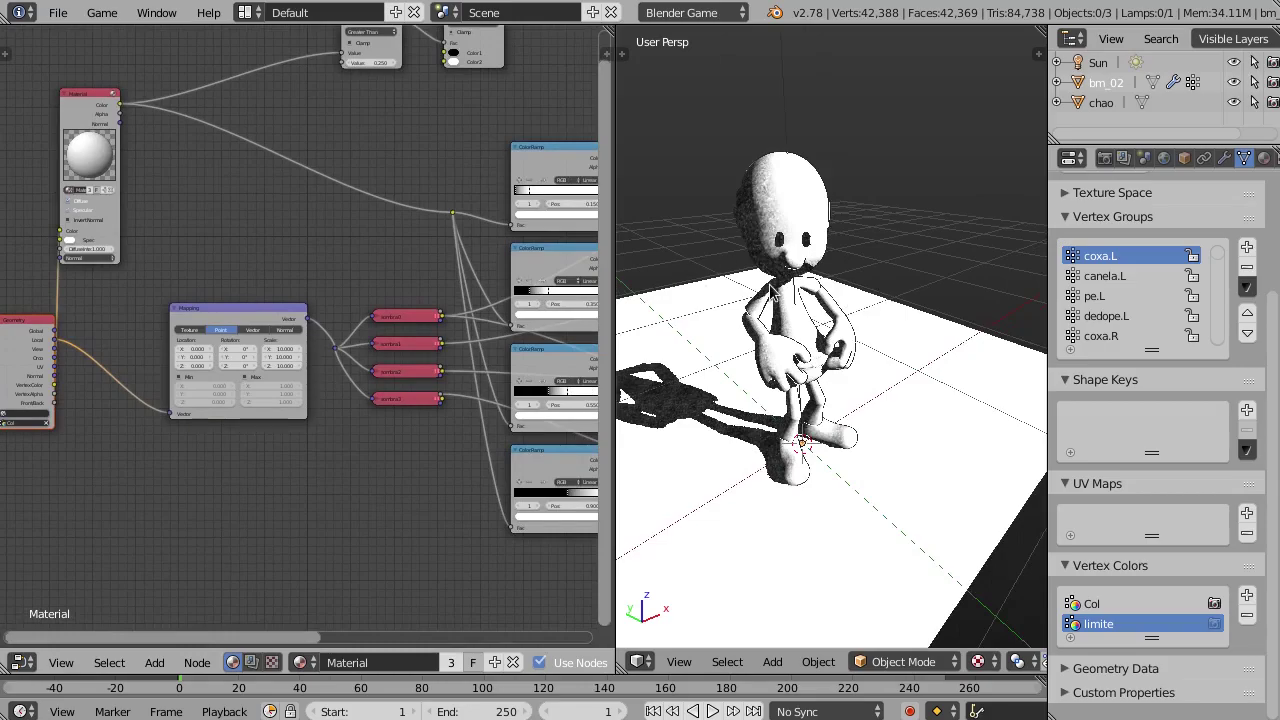
middle_drag(769, 286, 726, 270)
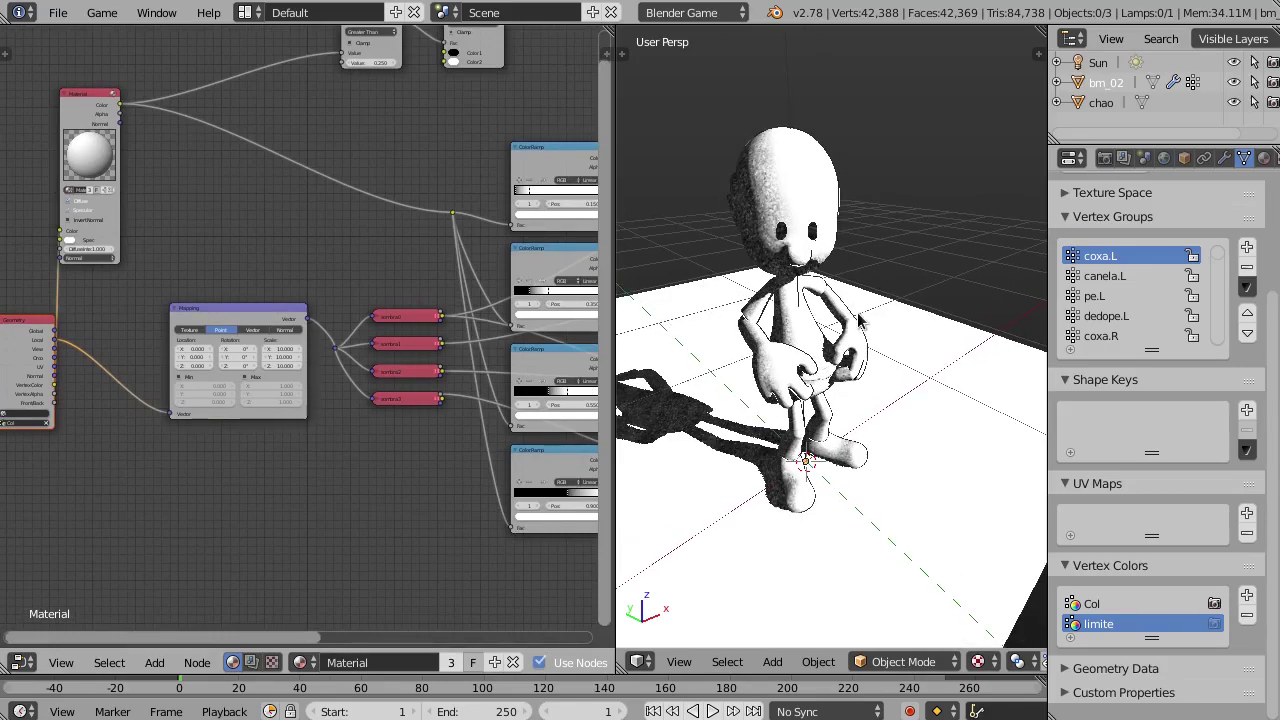